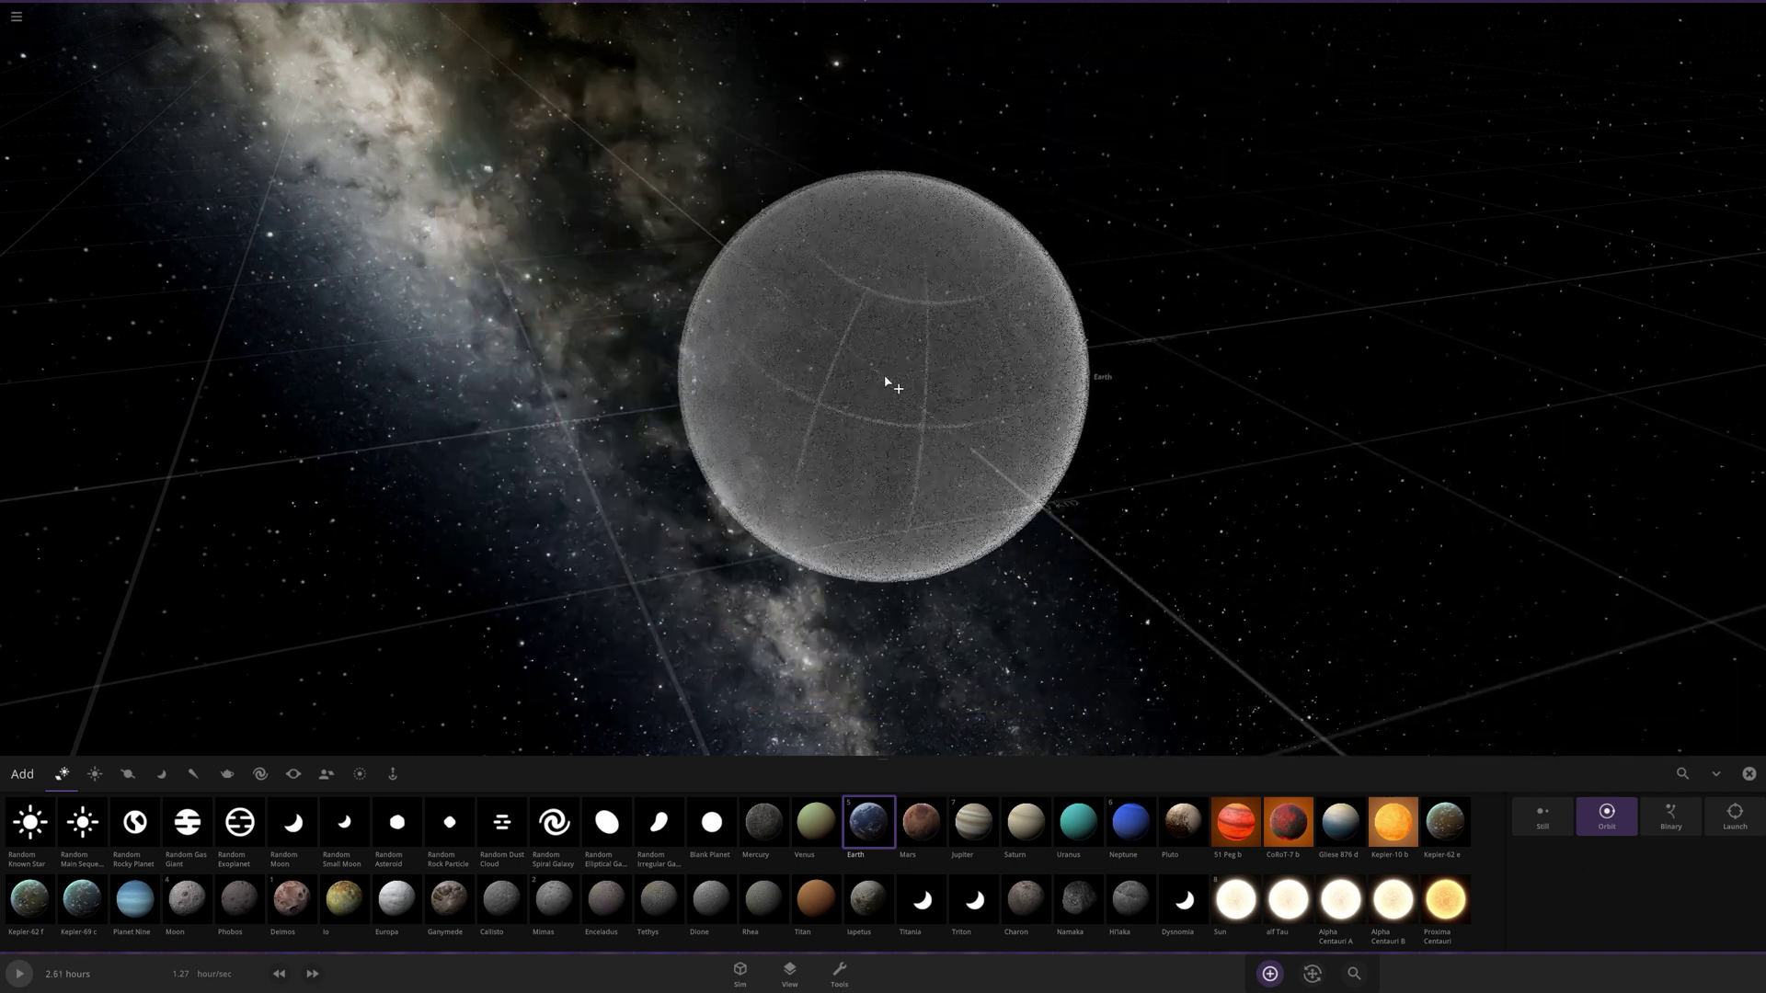
Place Earth at the scene's centre, with the Moon about 0.00251 AU from it and the Sun about 1.00 AU from it.
left_click(888, 380)
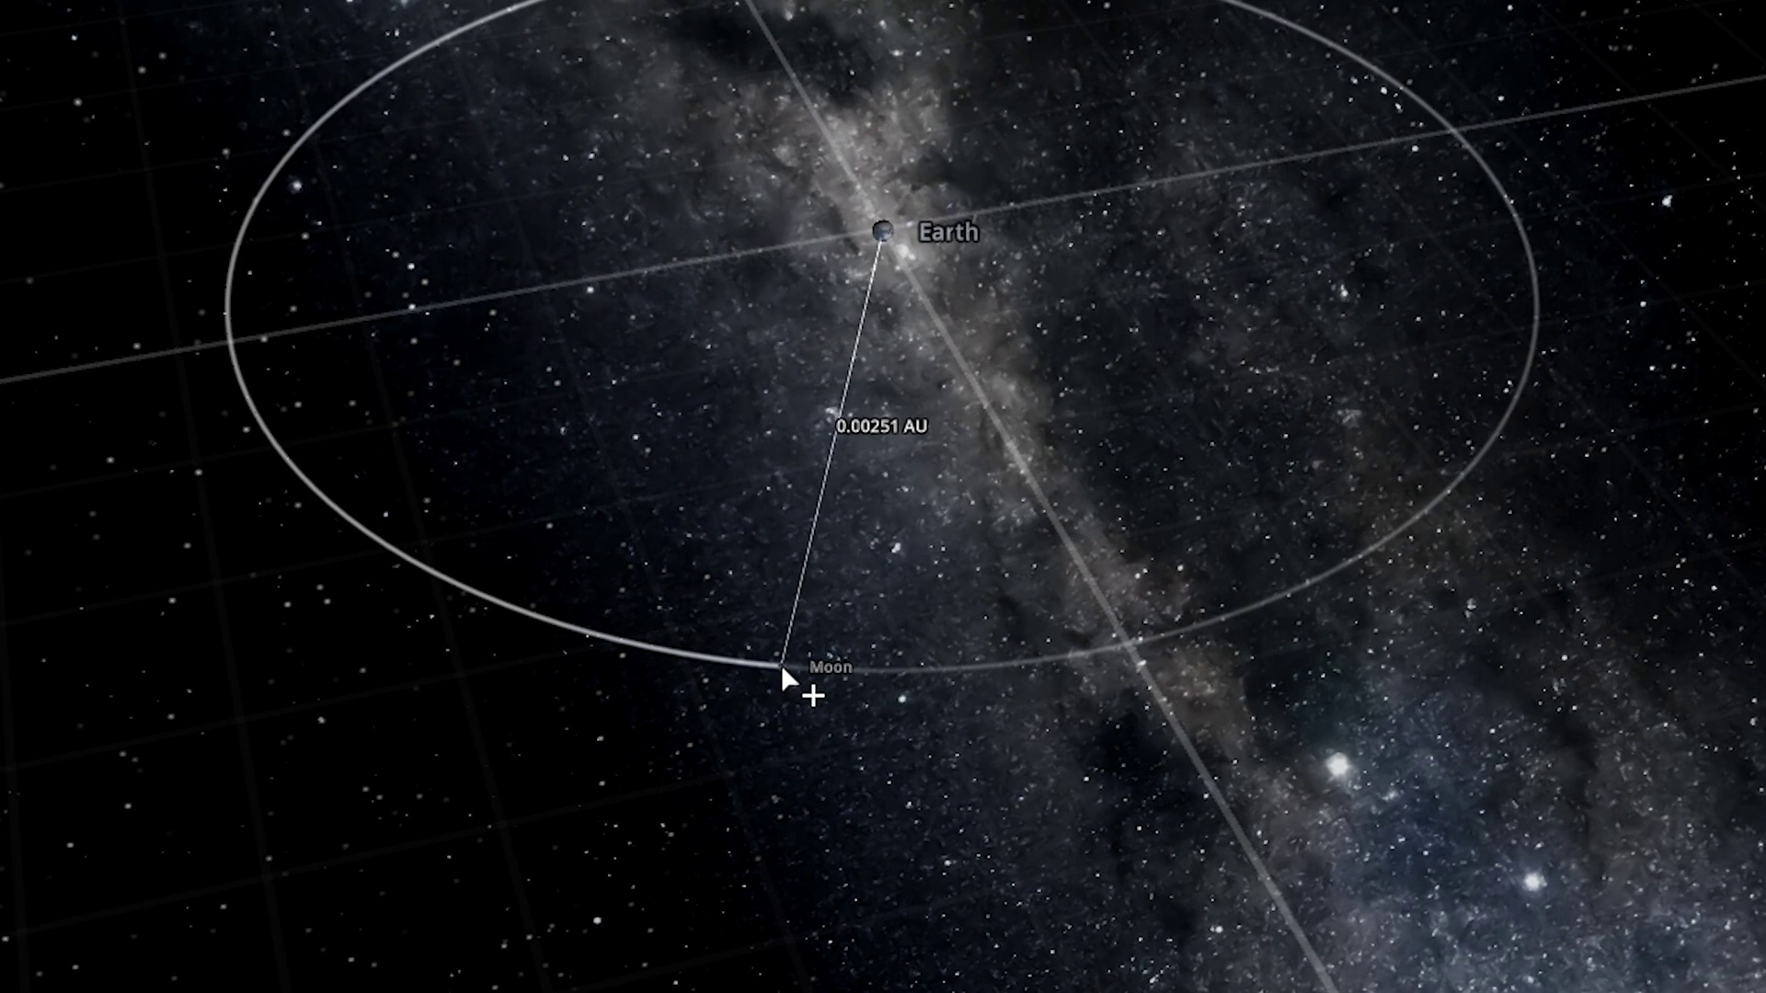
left_click(785, 662)
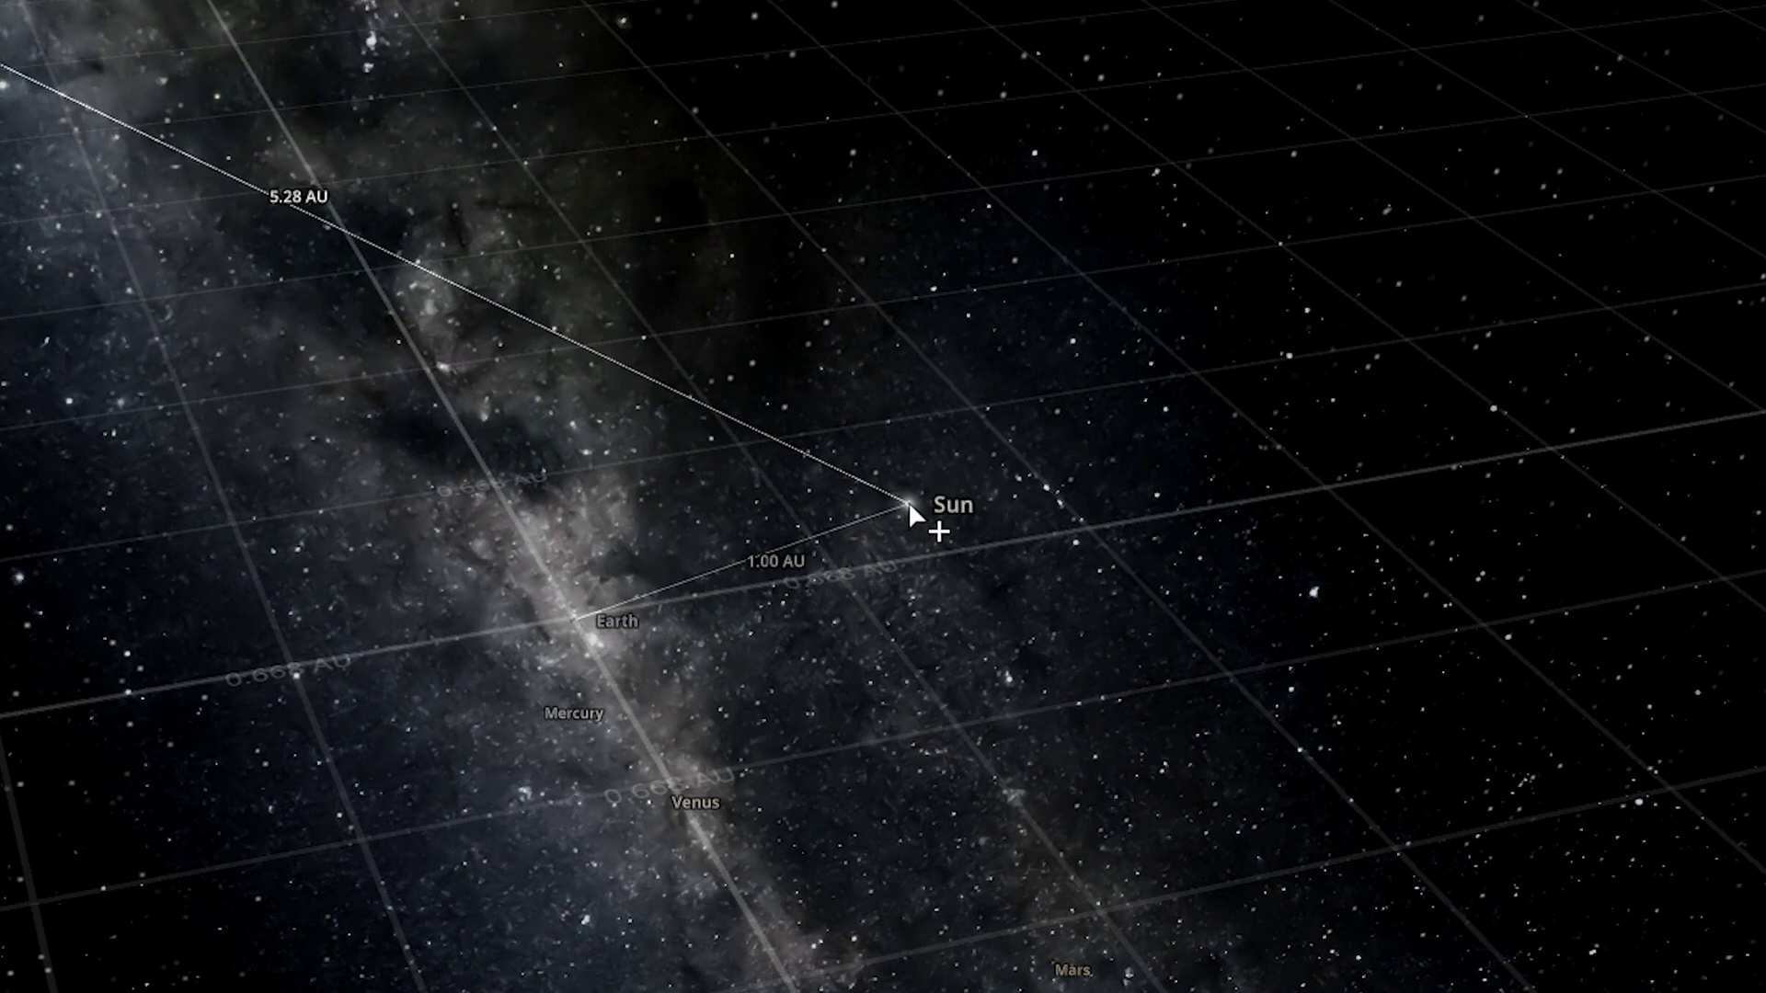
left_click(908, 500)
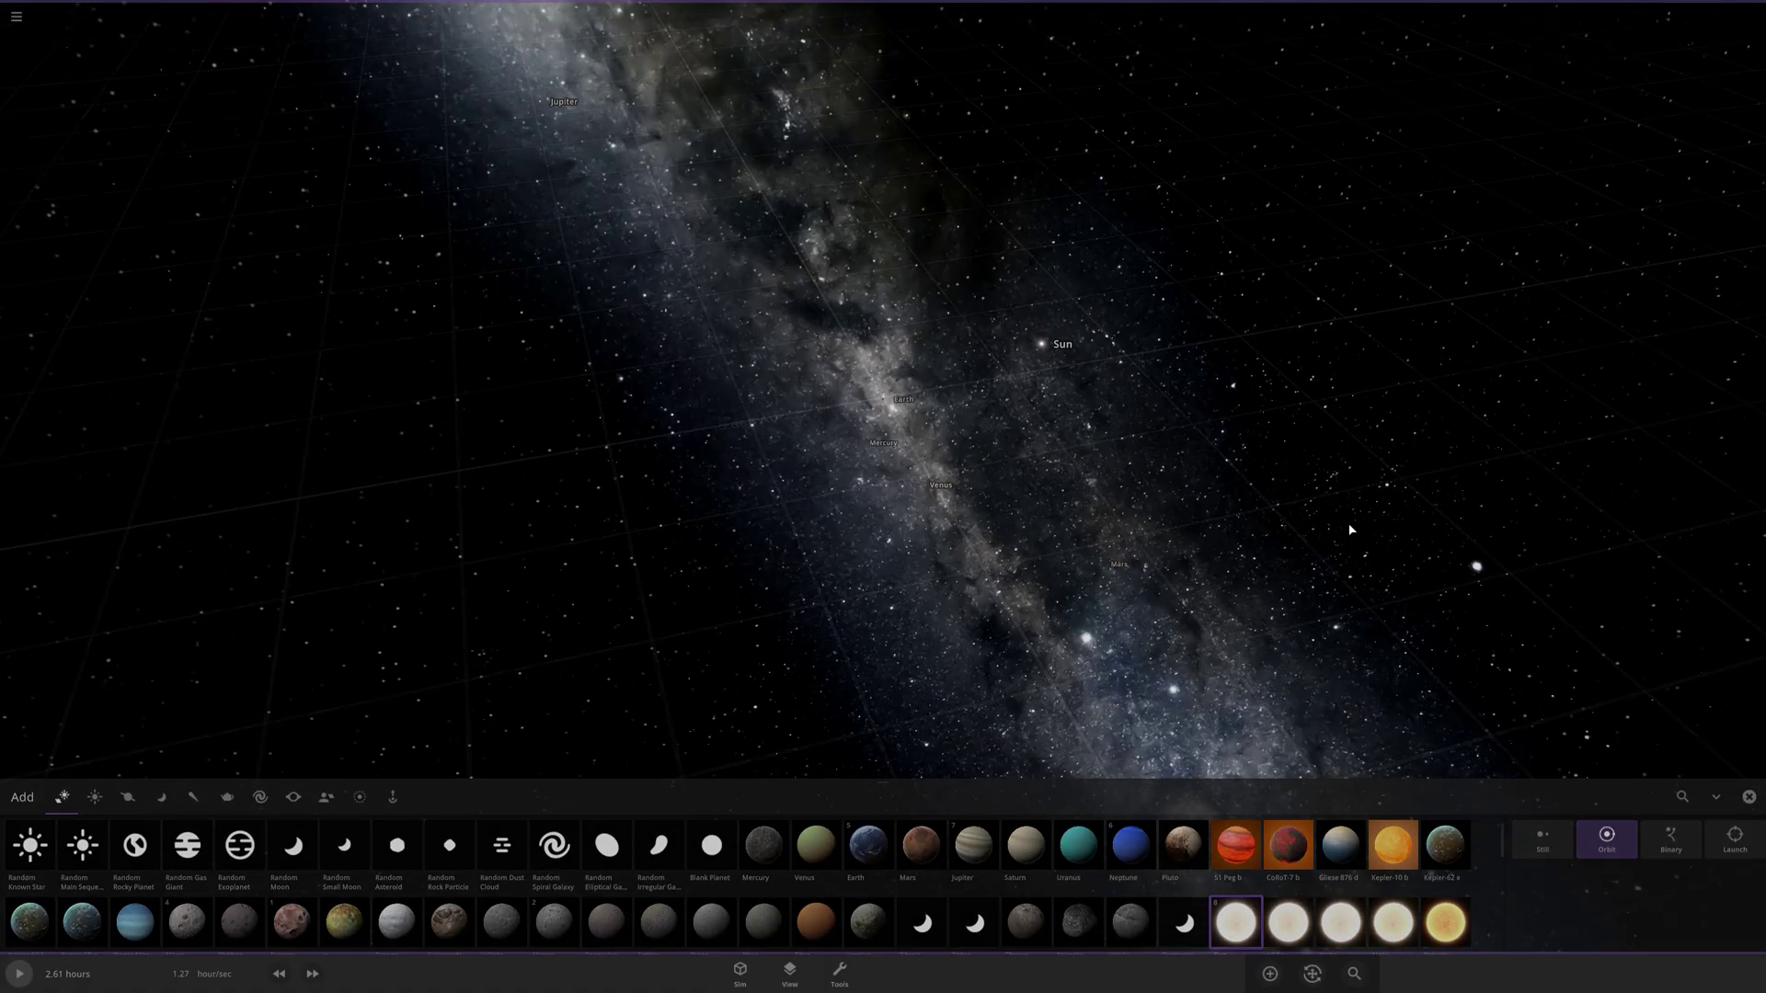
key("Escape")
Run the simulation of the placed bodies, accelerating it to about 5.52 days per second.
left_click_drag(1350, 530, 1255, 891)
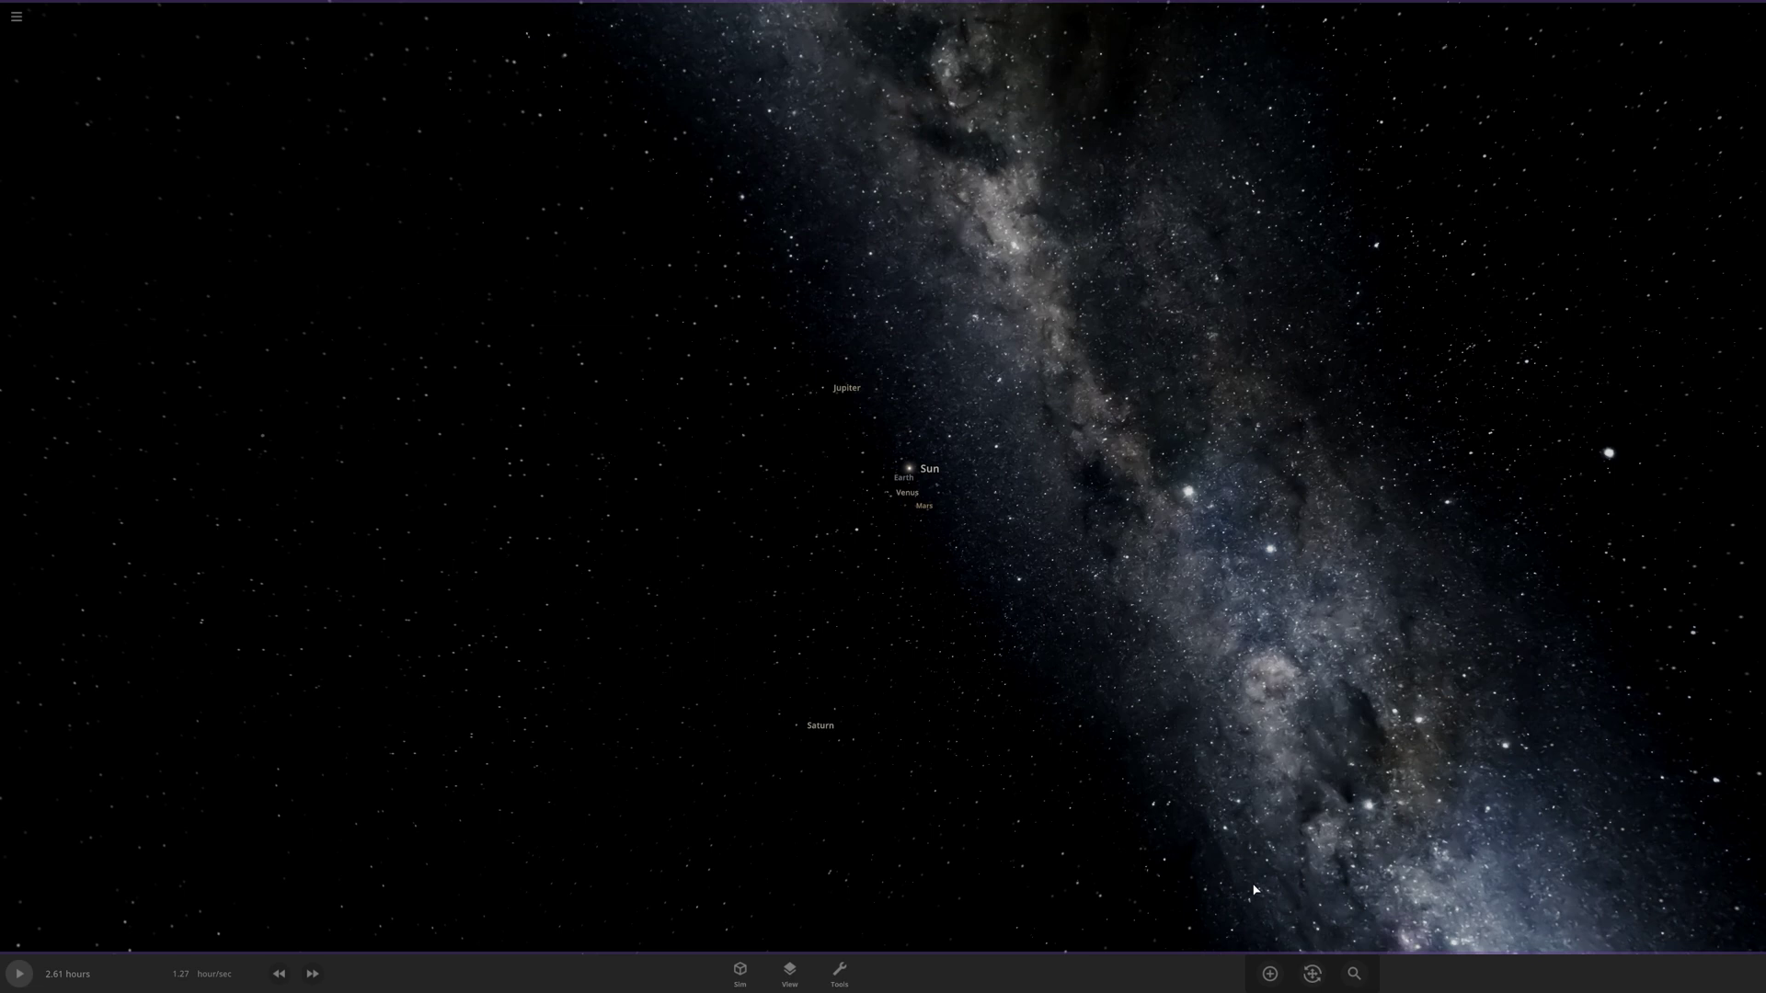
left_click_drag(1211, 890, 1097, 904)
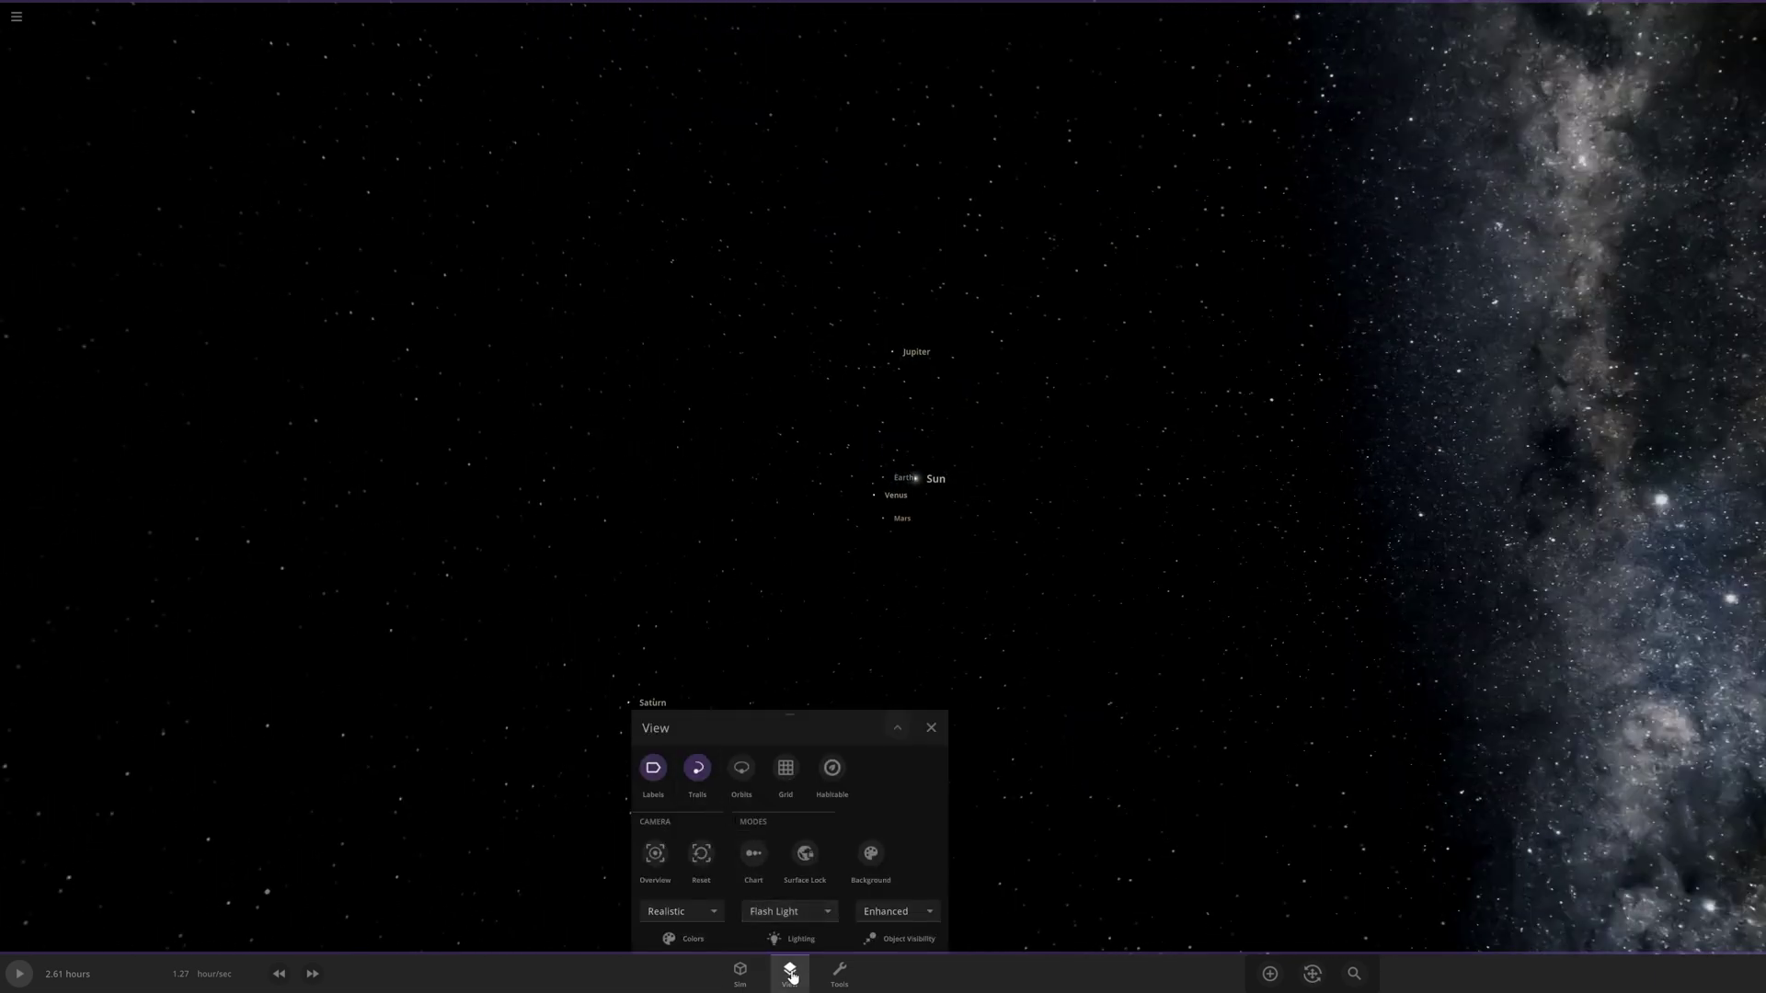
left_click(791, 973)
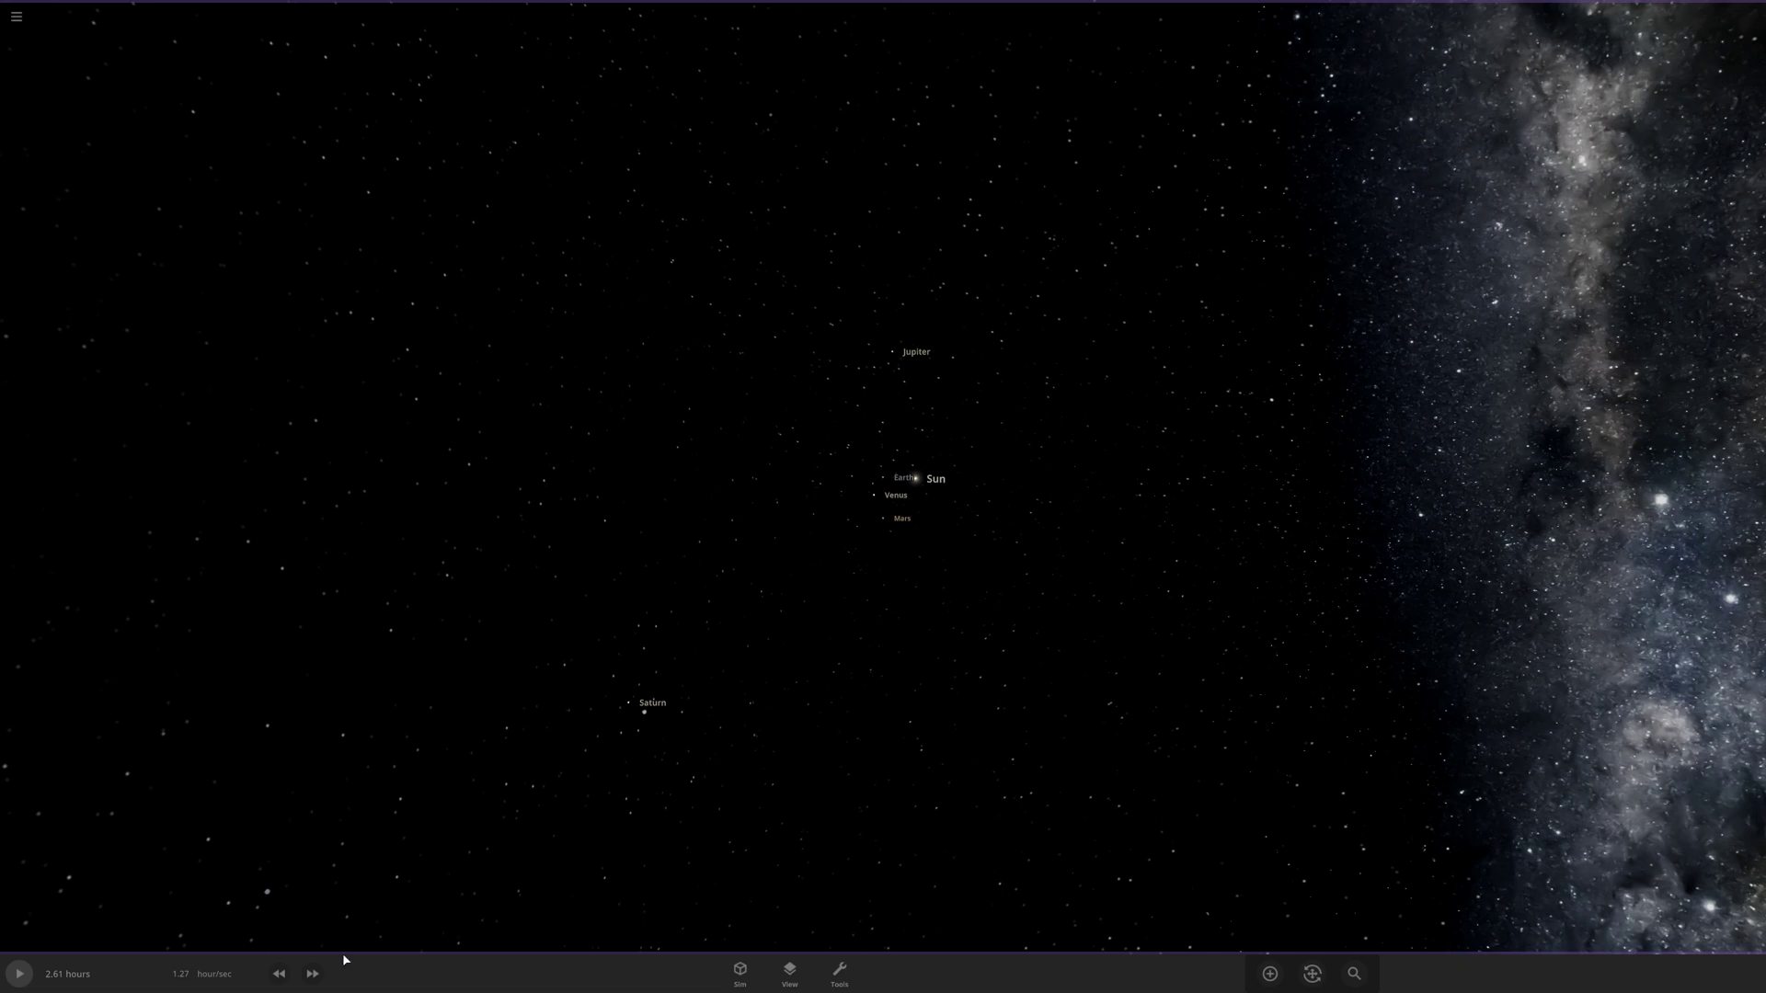
left_click(314, 974)
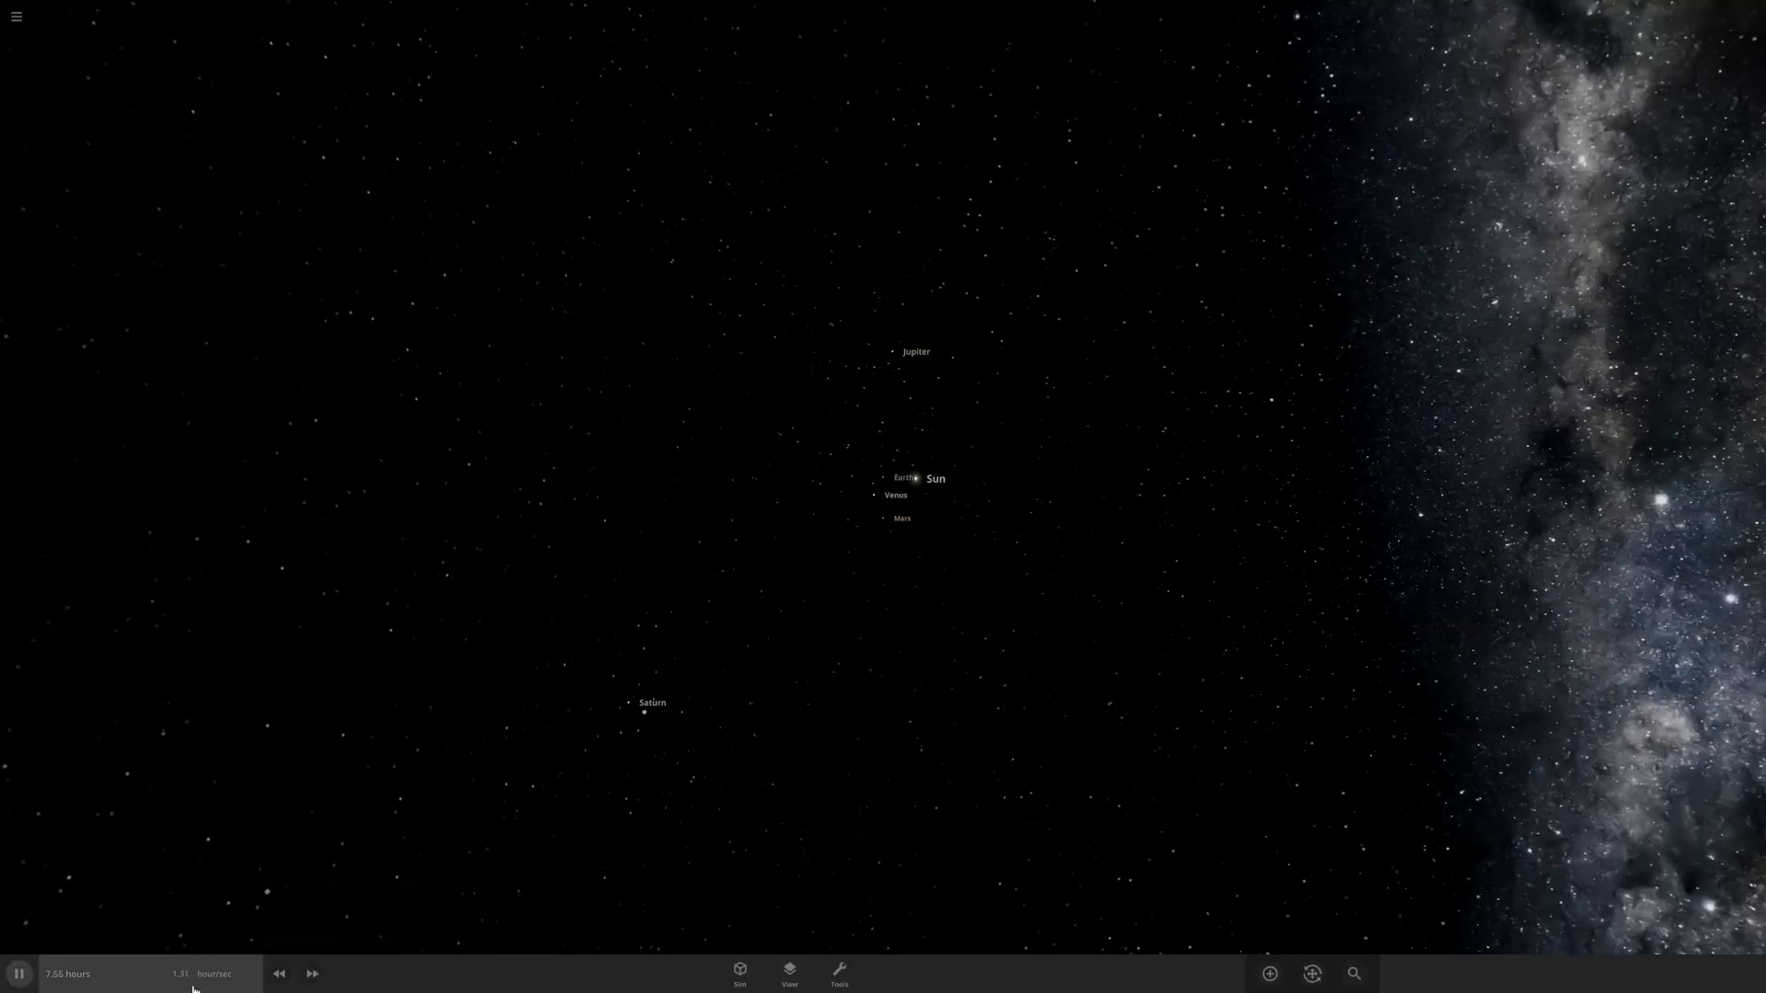
left_click(310, 982)
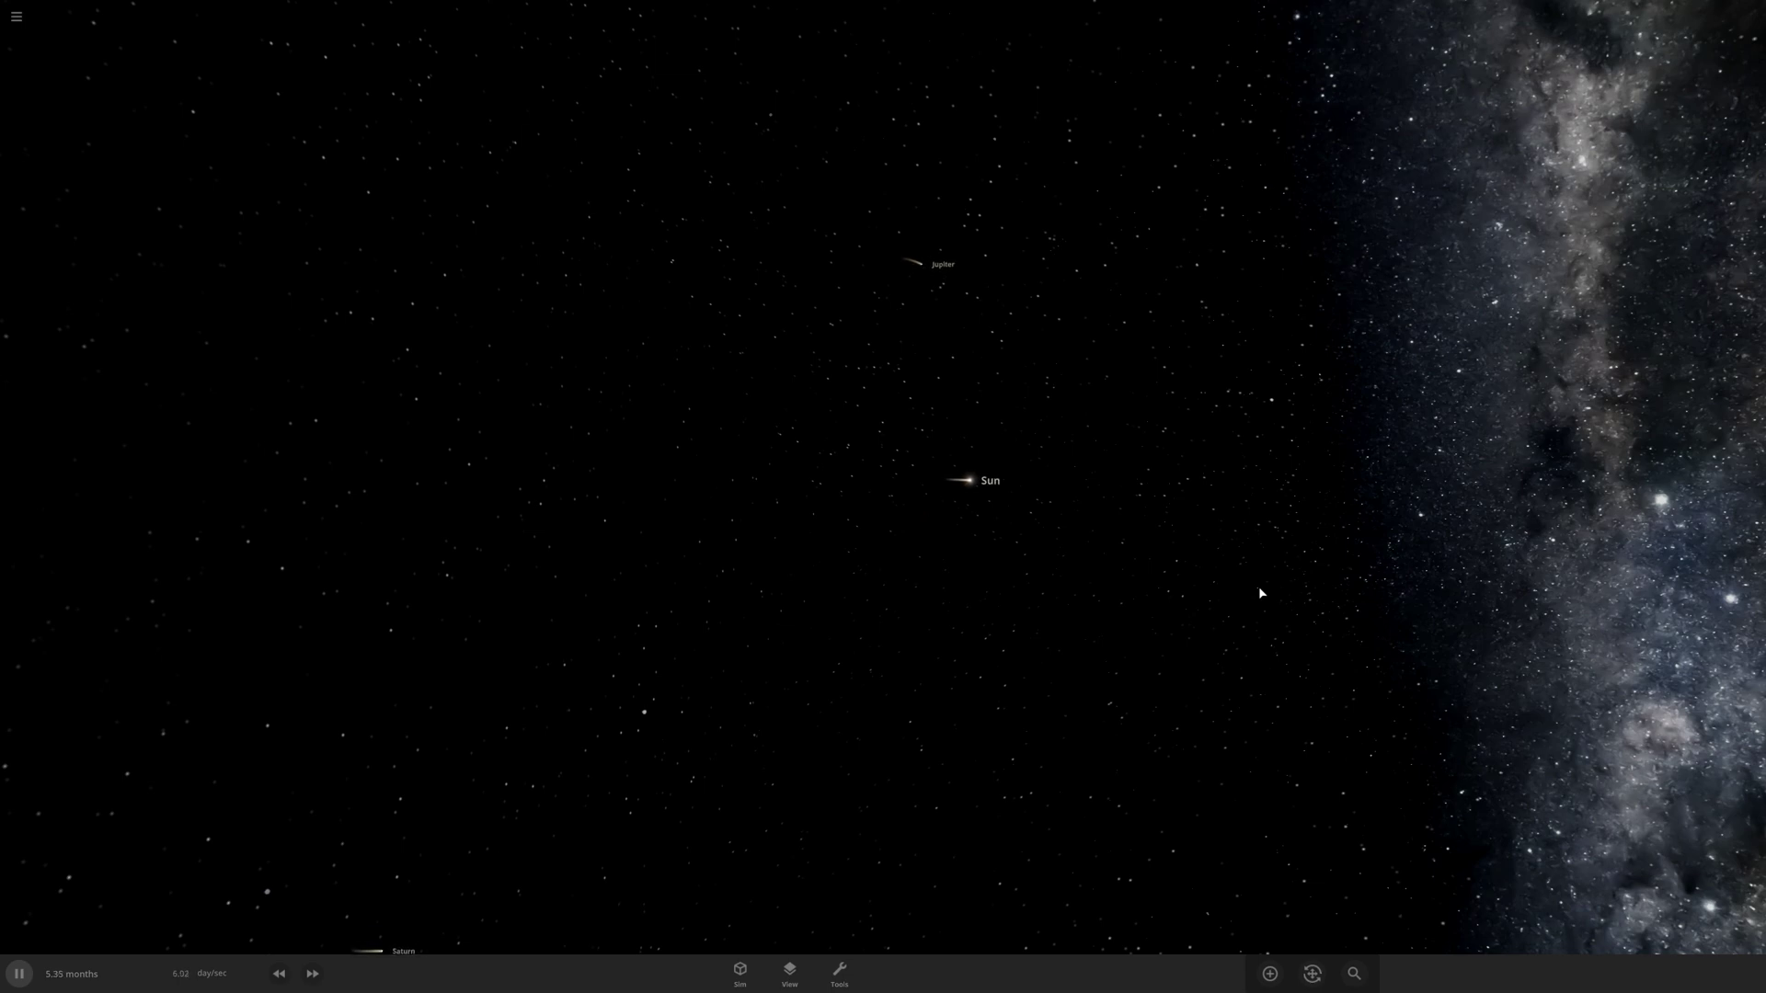
Raise the simulation speed to about 7.38 months per second.
left_click_drag(1225, 648, 808, 586)
left_click(311, 974)
left_click(311, 974)
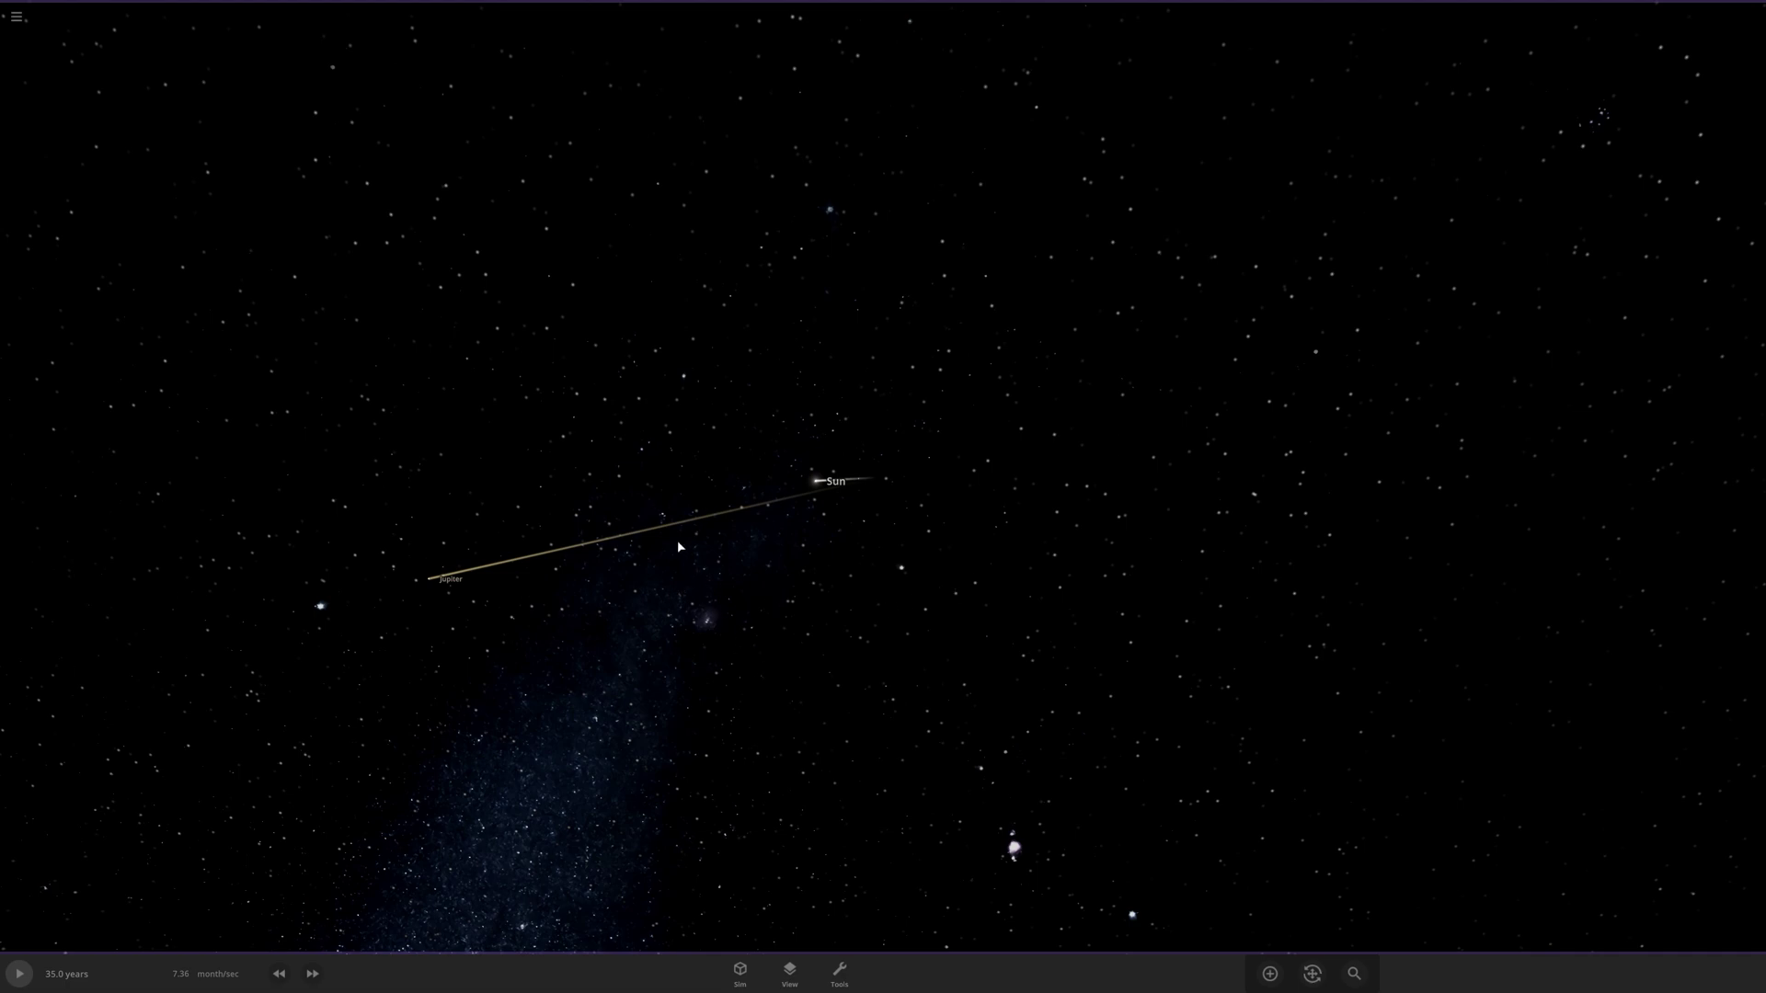
Toggle the visibility of object orbits in the view options.
scroll(701, 535, "down", 3)
left_click_drag(714, 548, 752, 631)
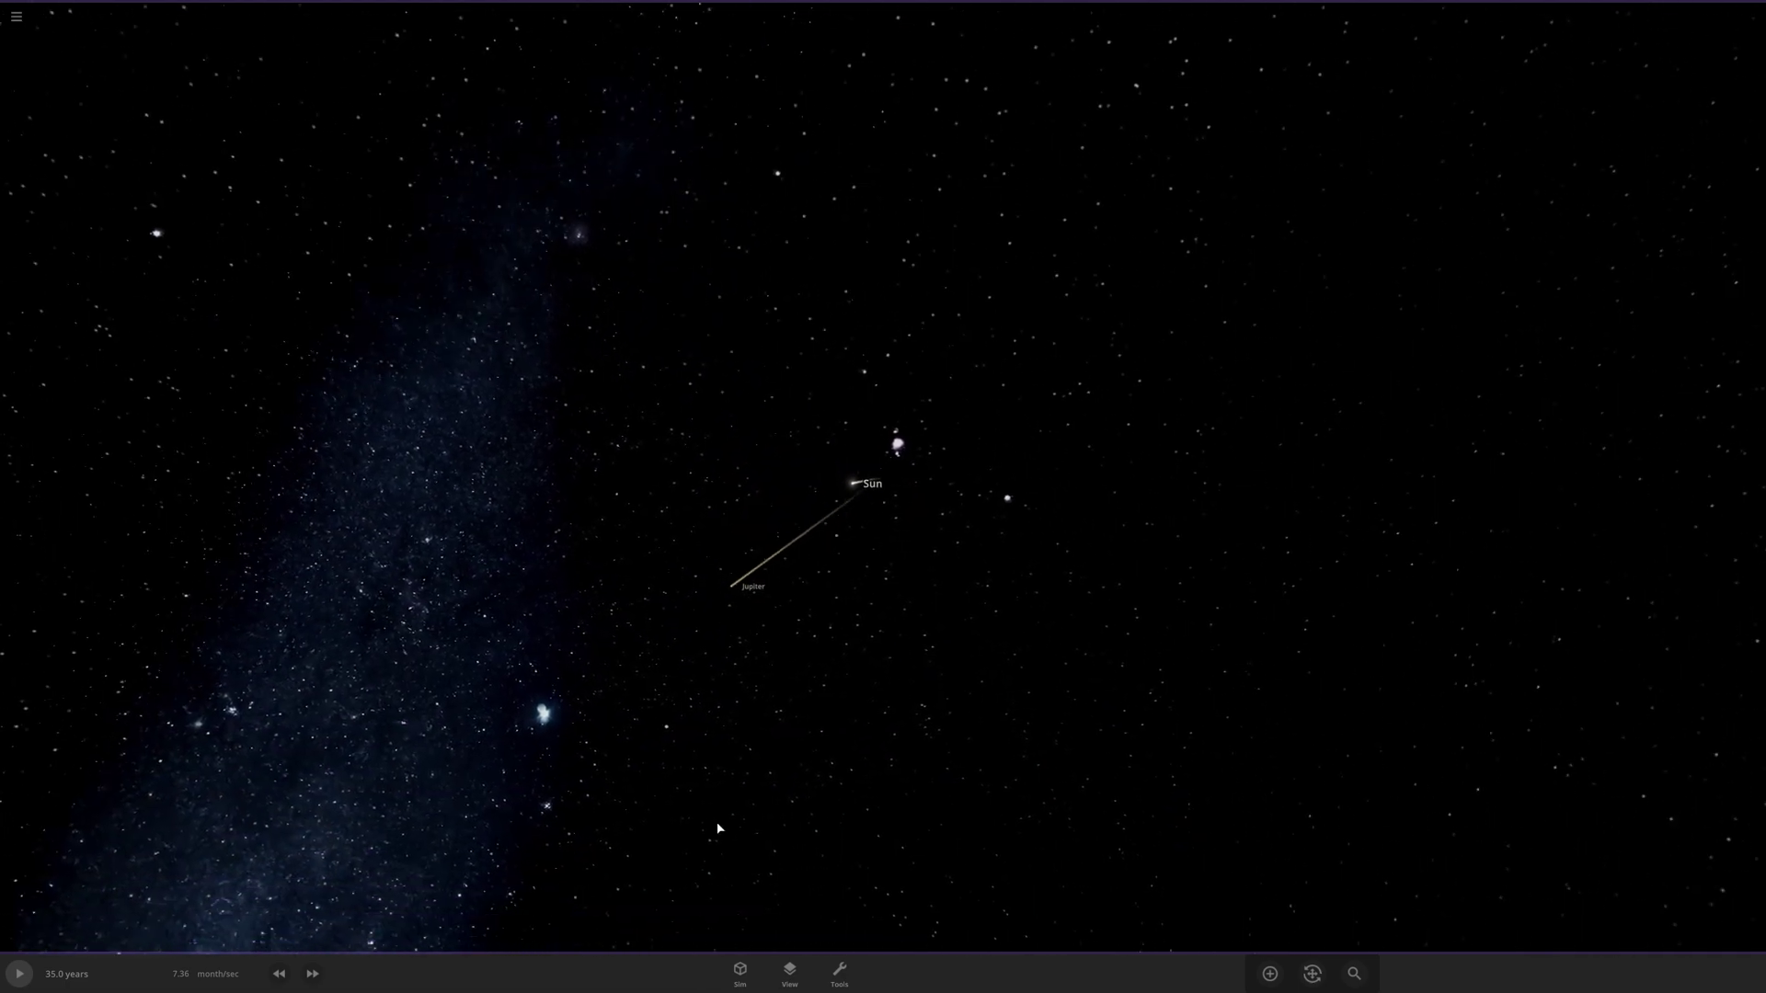
left_click(790, 977)
left_click(739, 797)
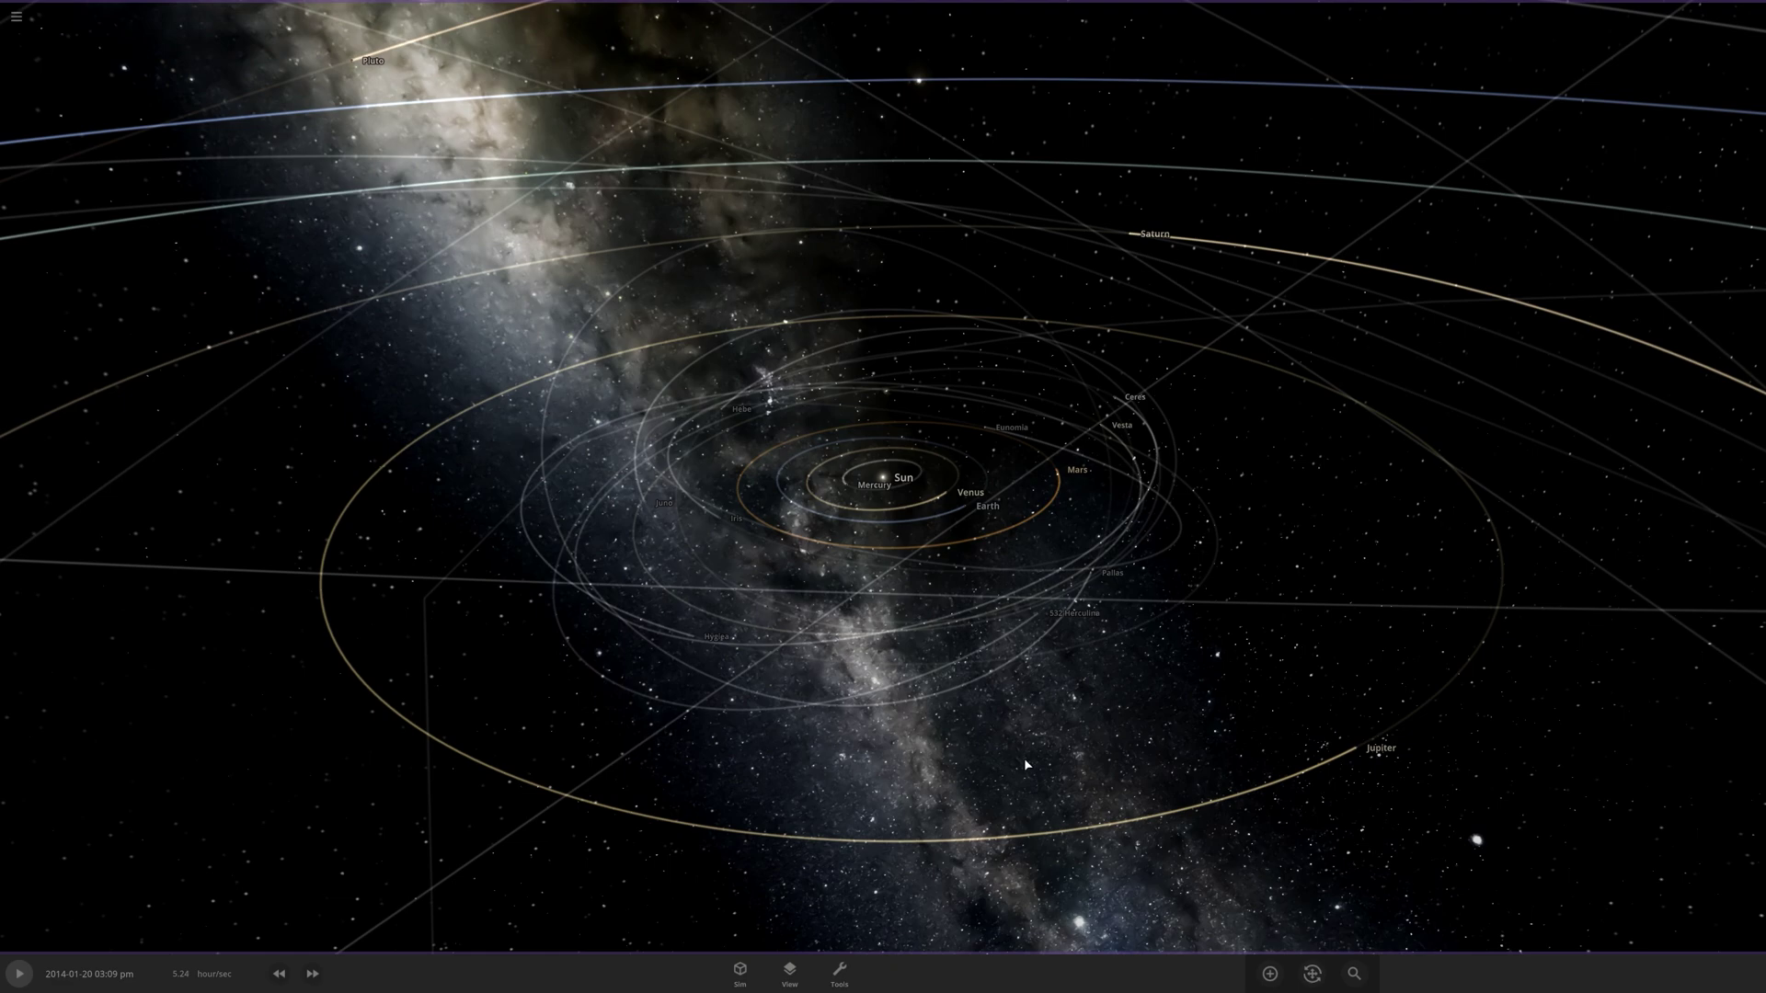
Replace the Sun at the centre of the solar system with Earth.
scroll(1025, 765, "down", 5)
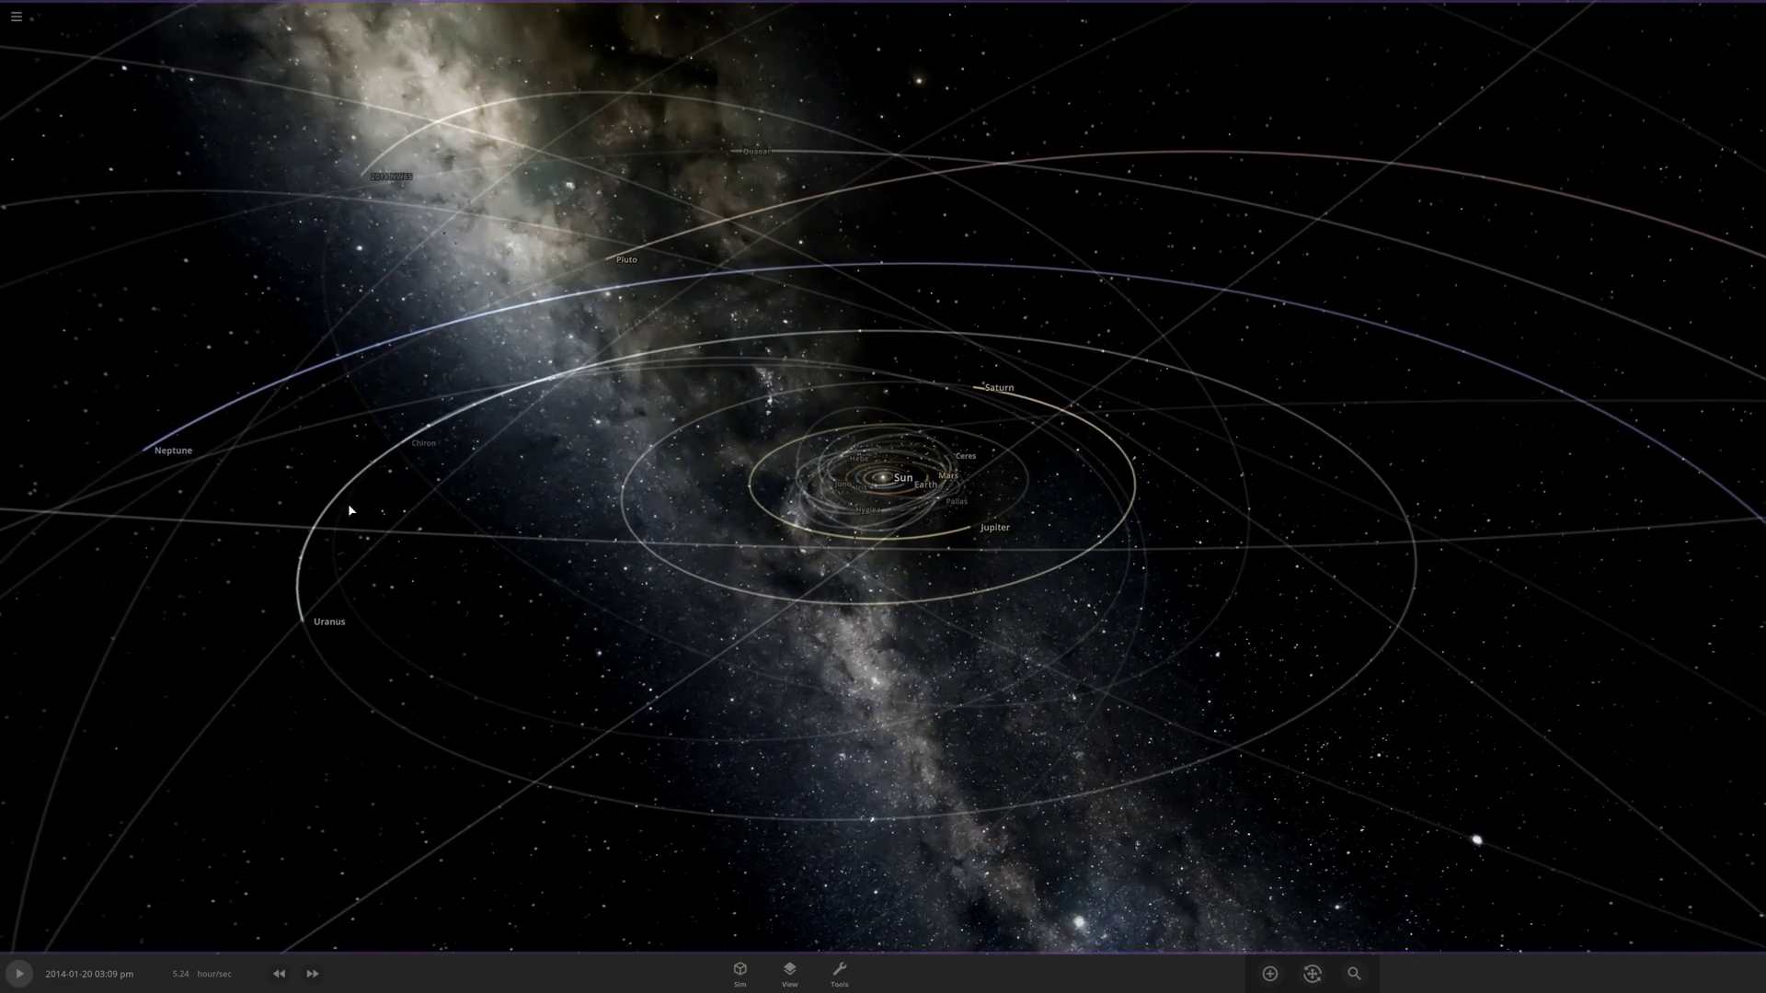
scroll(1107, 603, "up", 5)
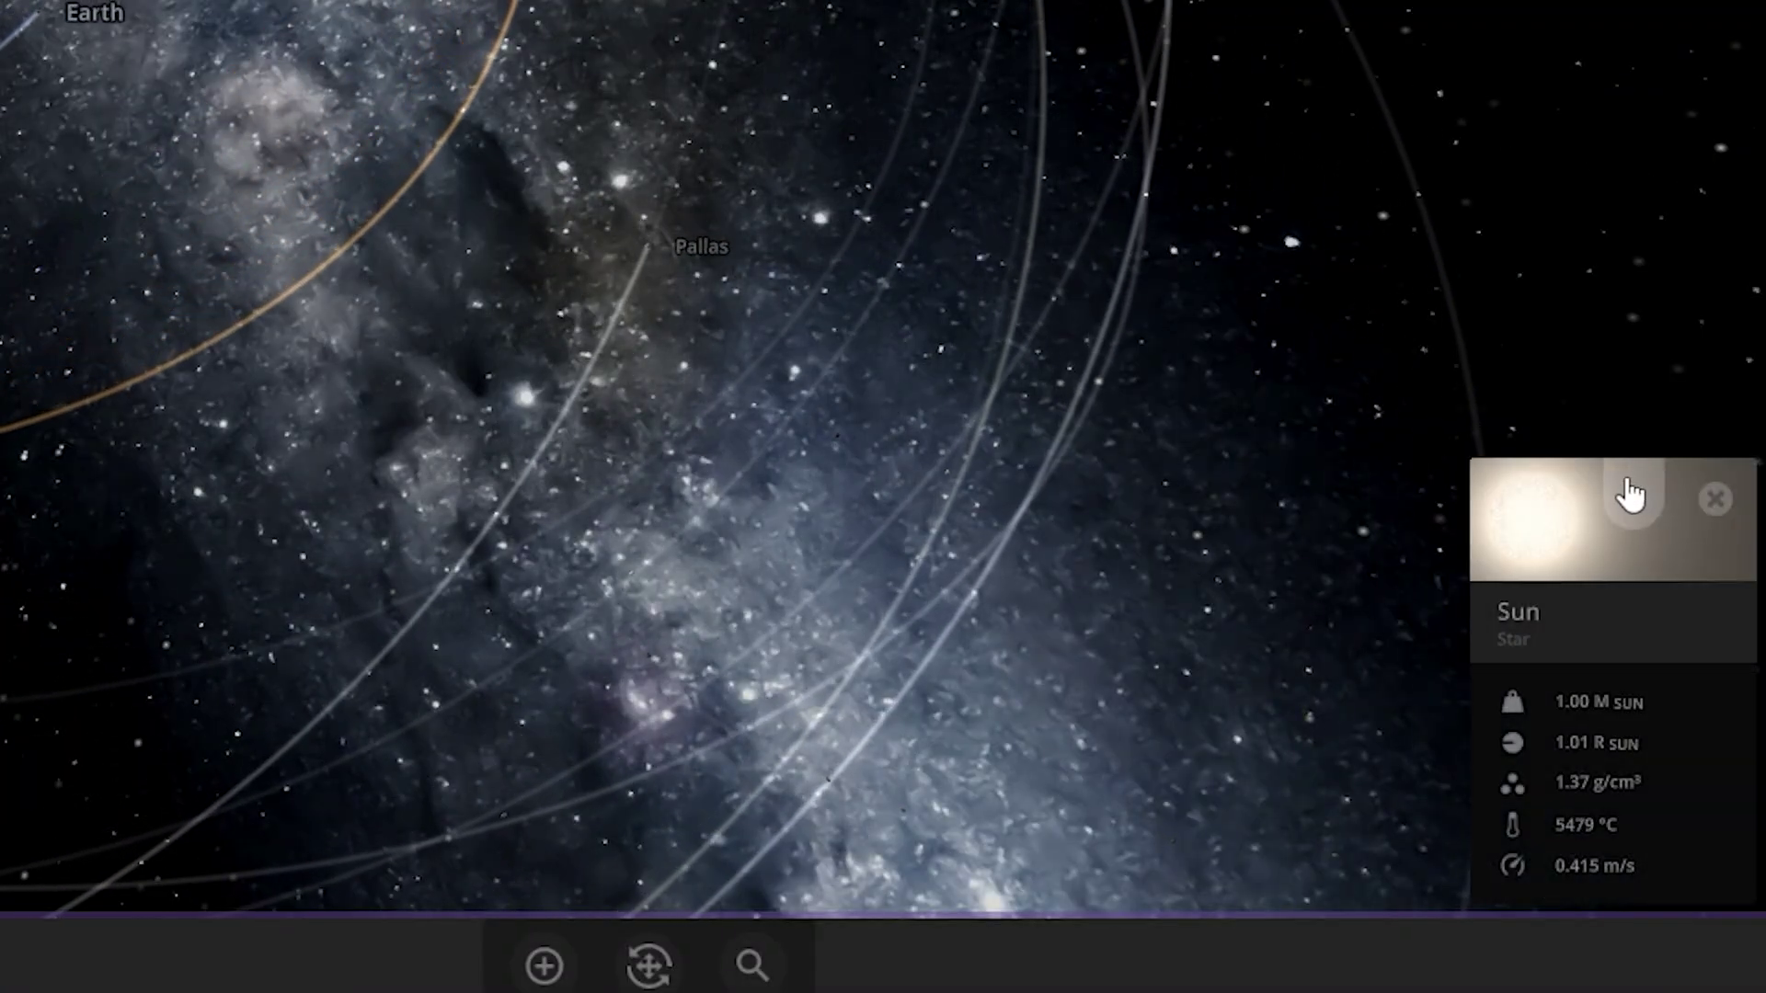
left_click(1663, 517)
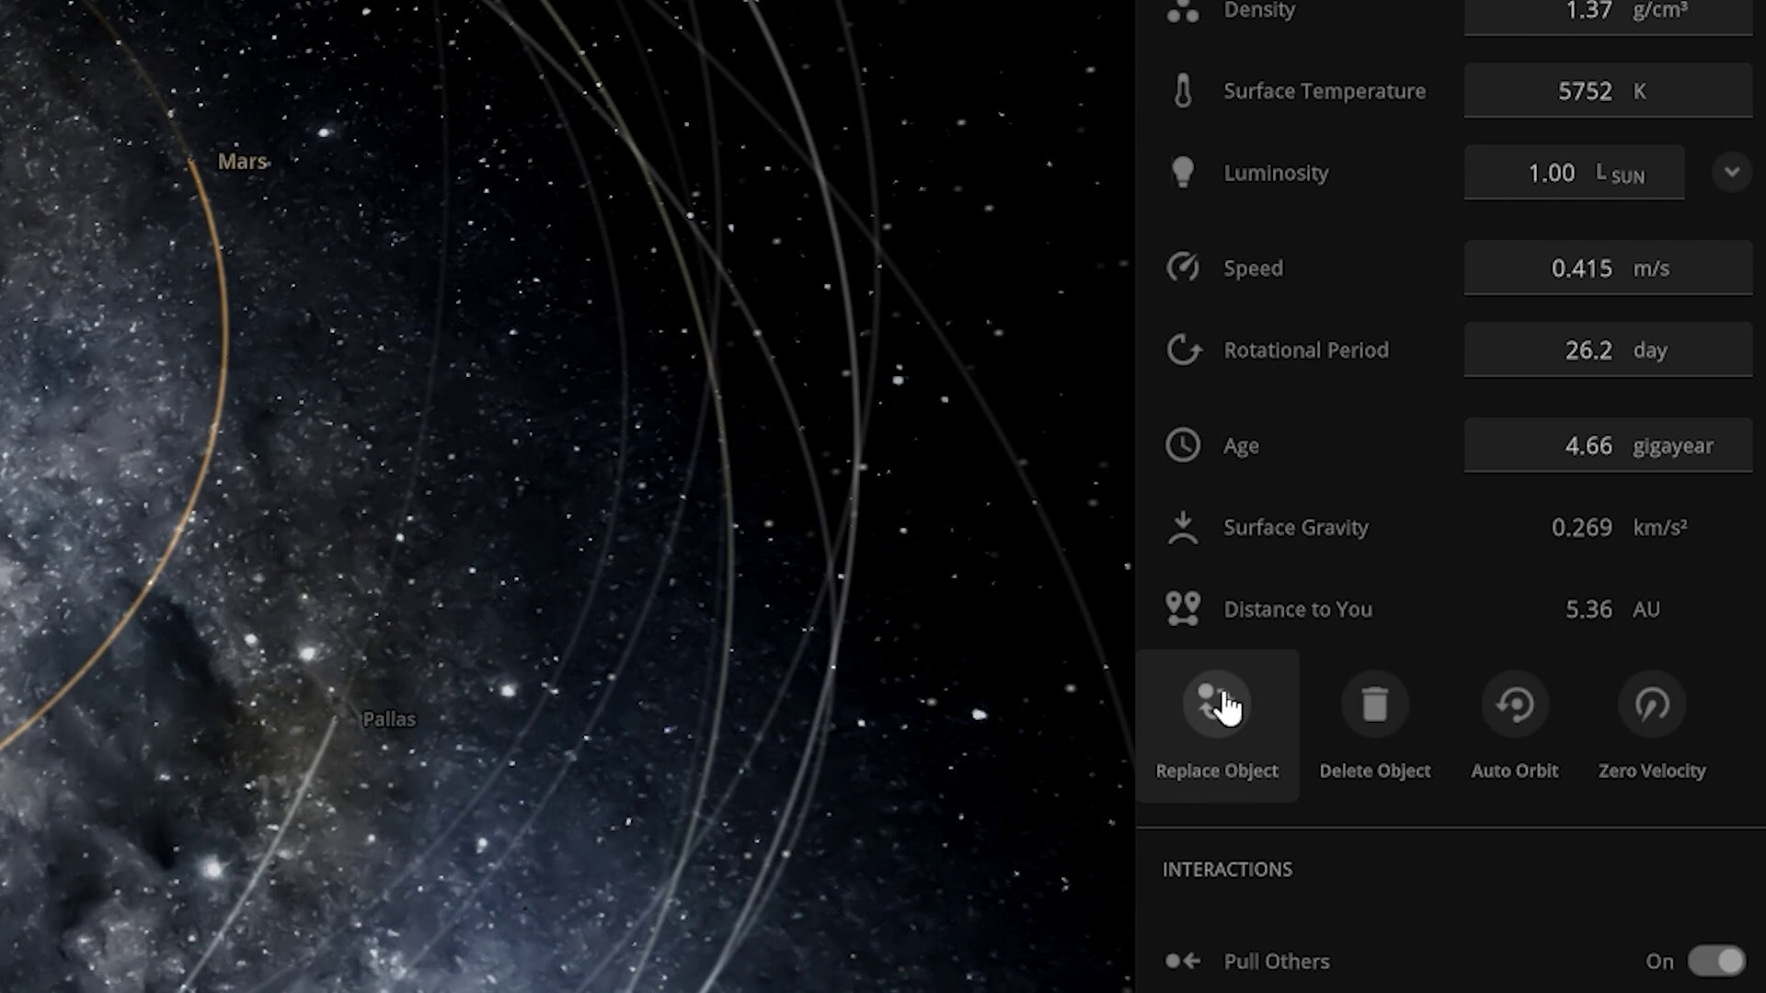
left_click(1223, 706)
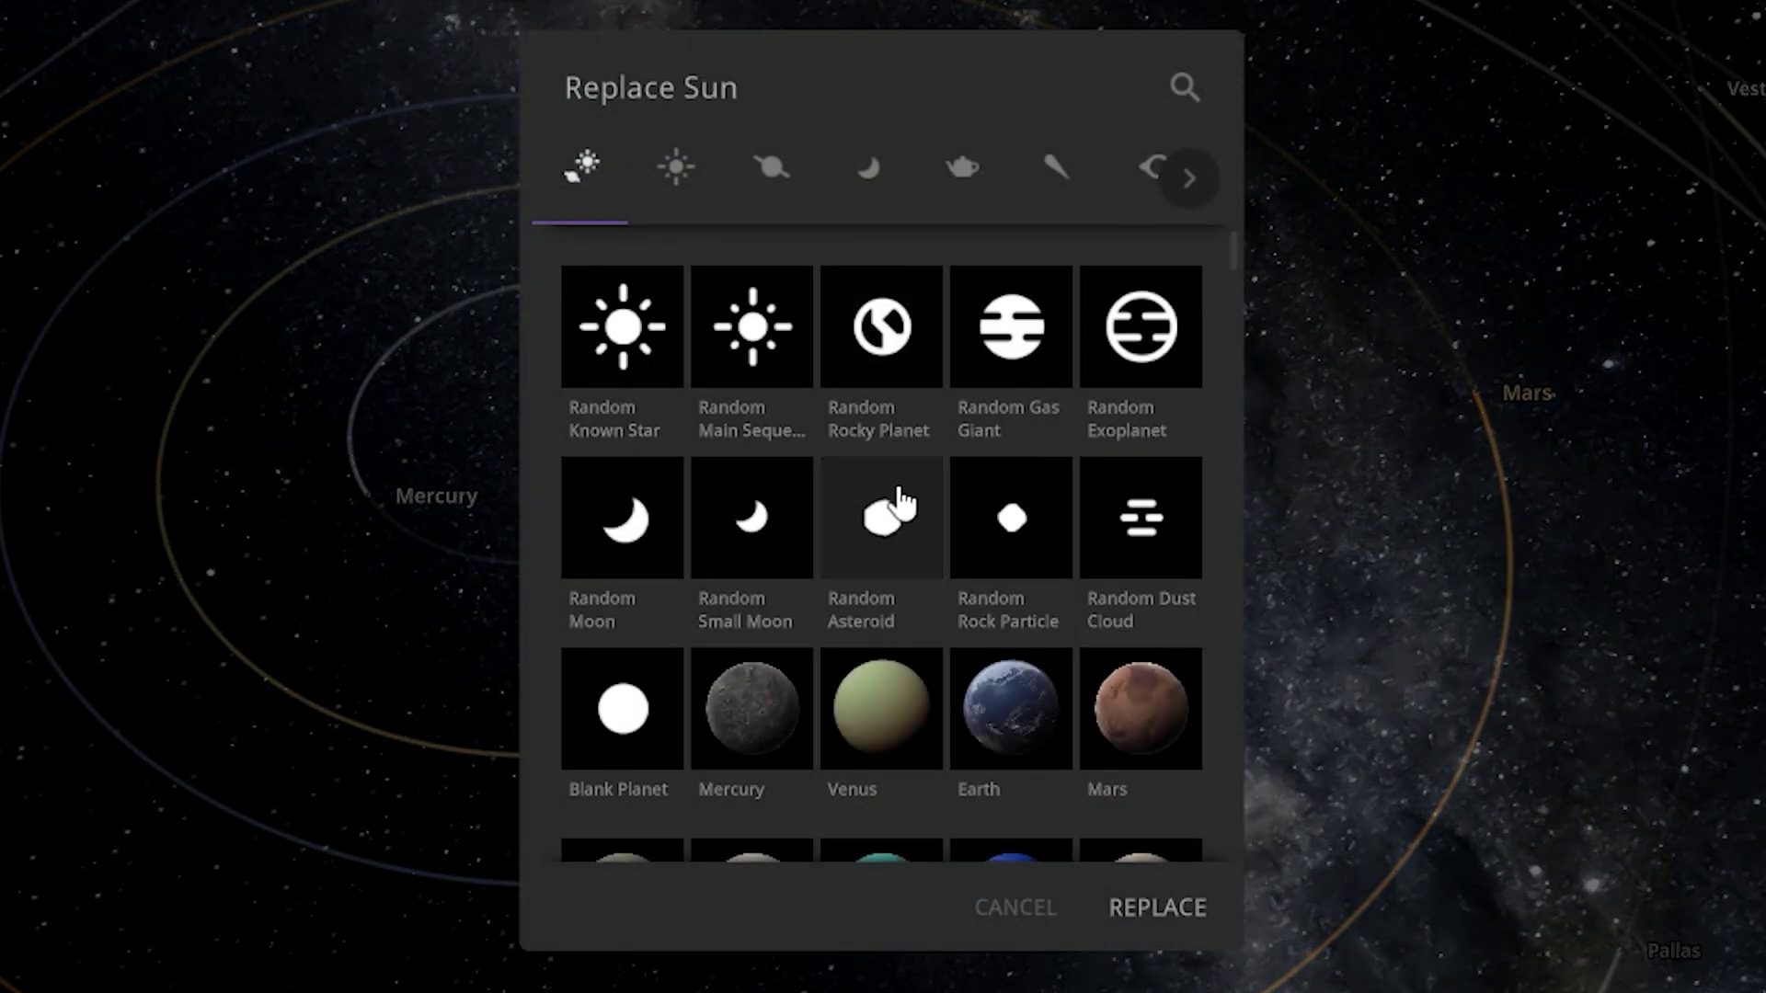
scroll(1012, 368, "down", 3)
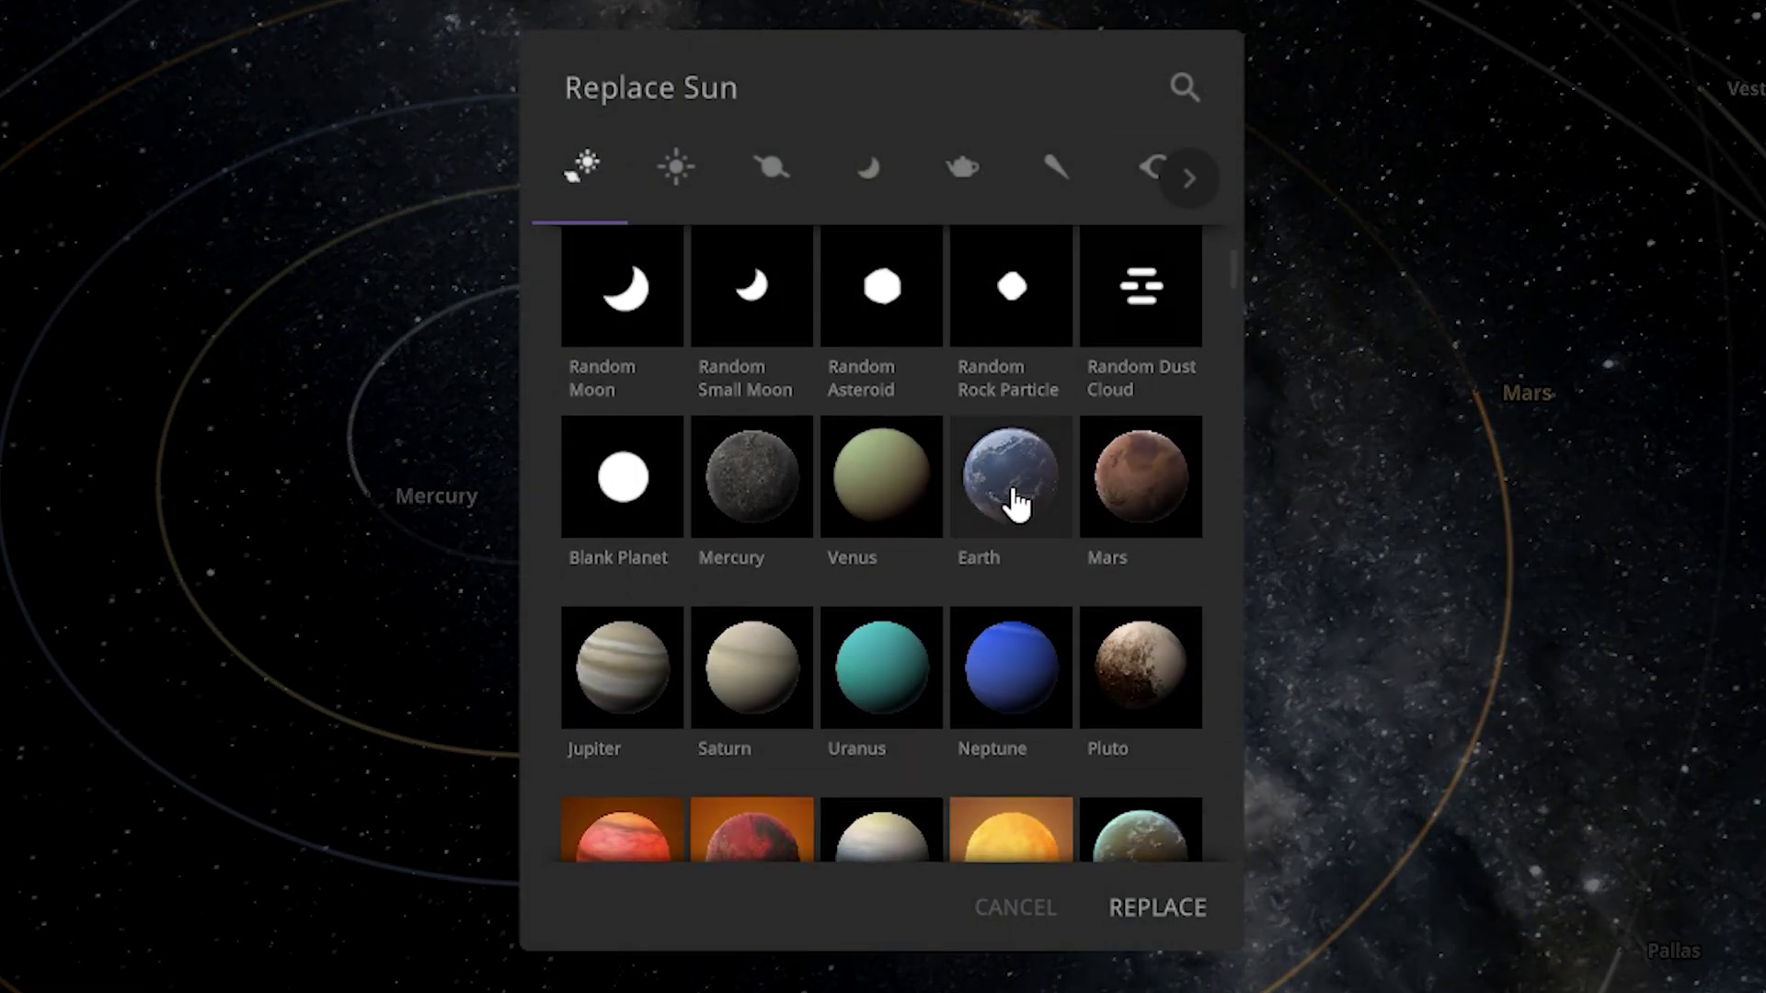
left_click(1155, 905)
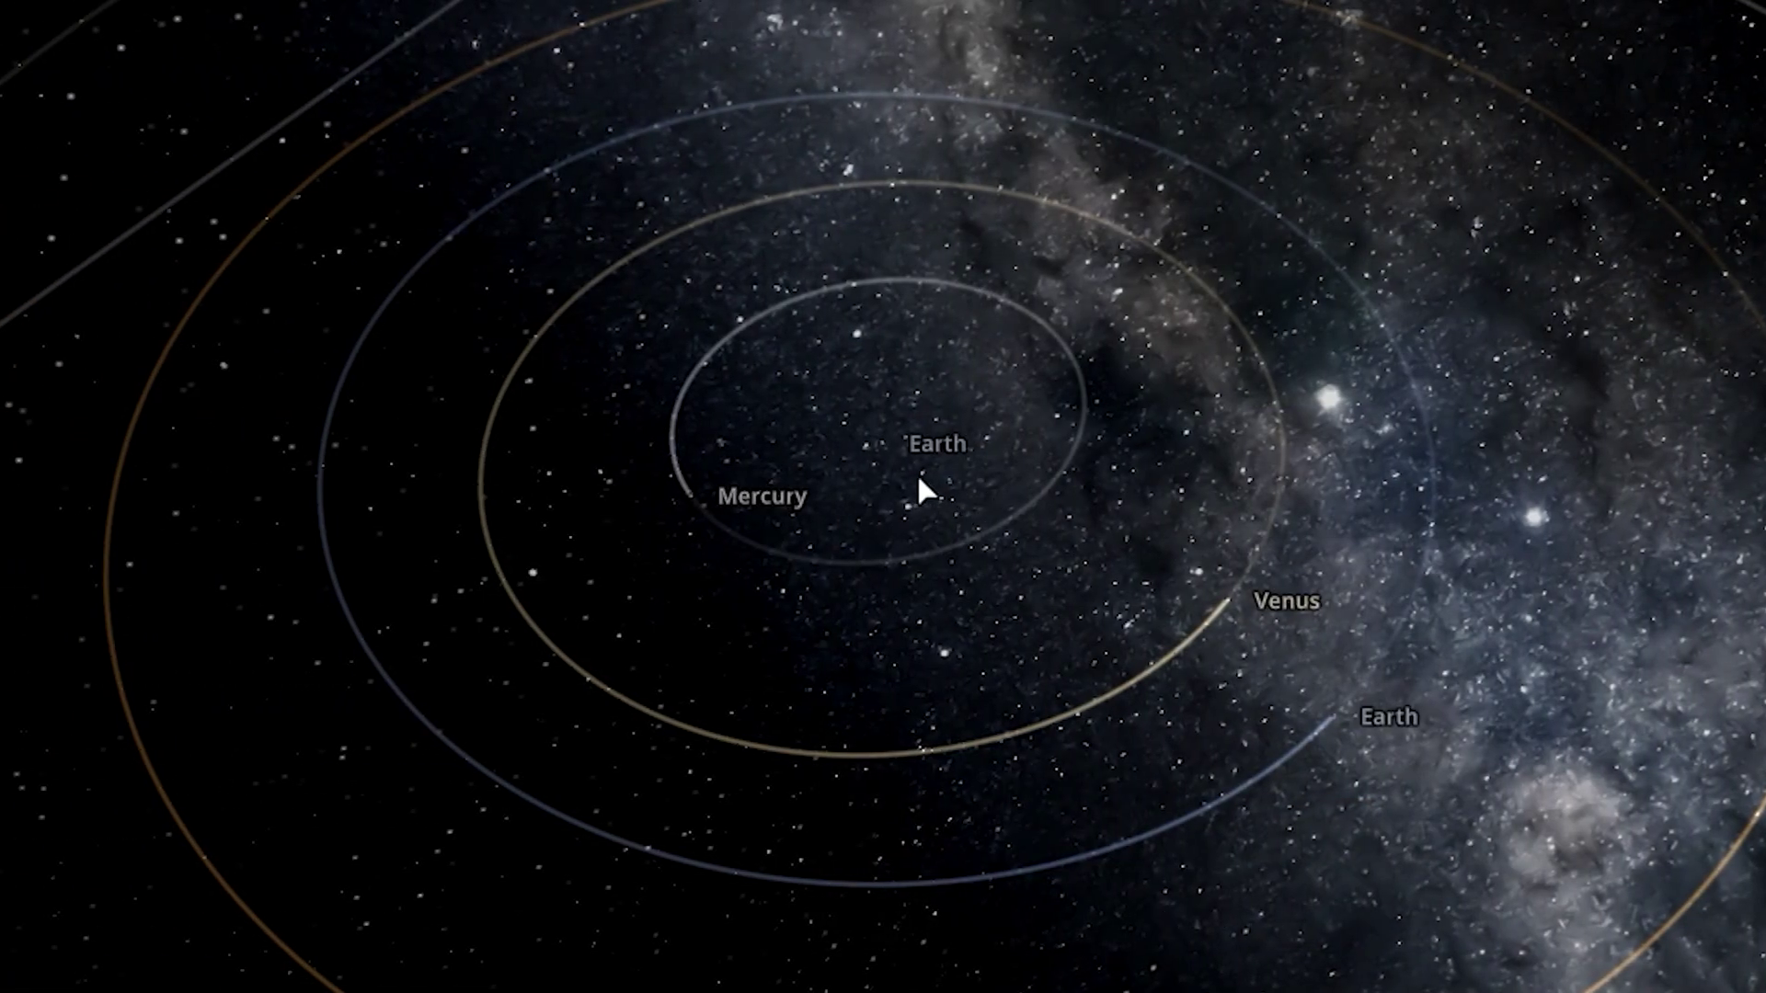
Replace the Earth orbiting between Venus and Mars with the Sun and close its properties.
double_click(1341, 720)
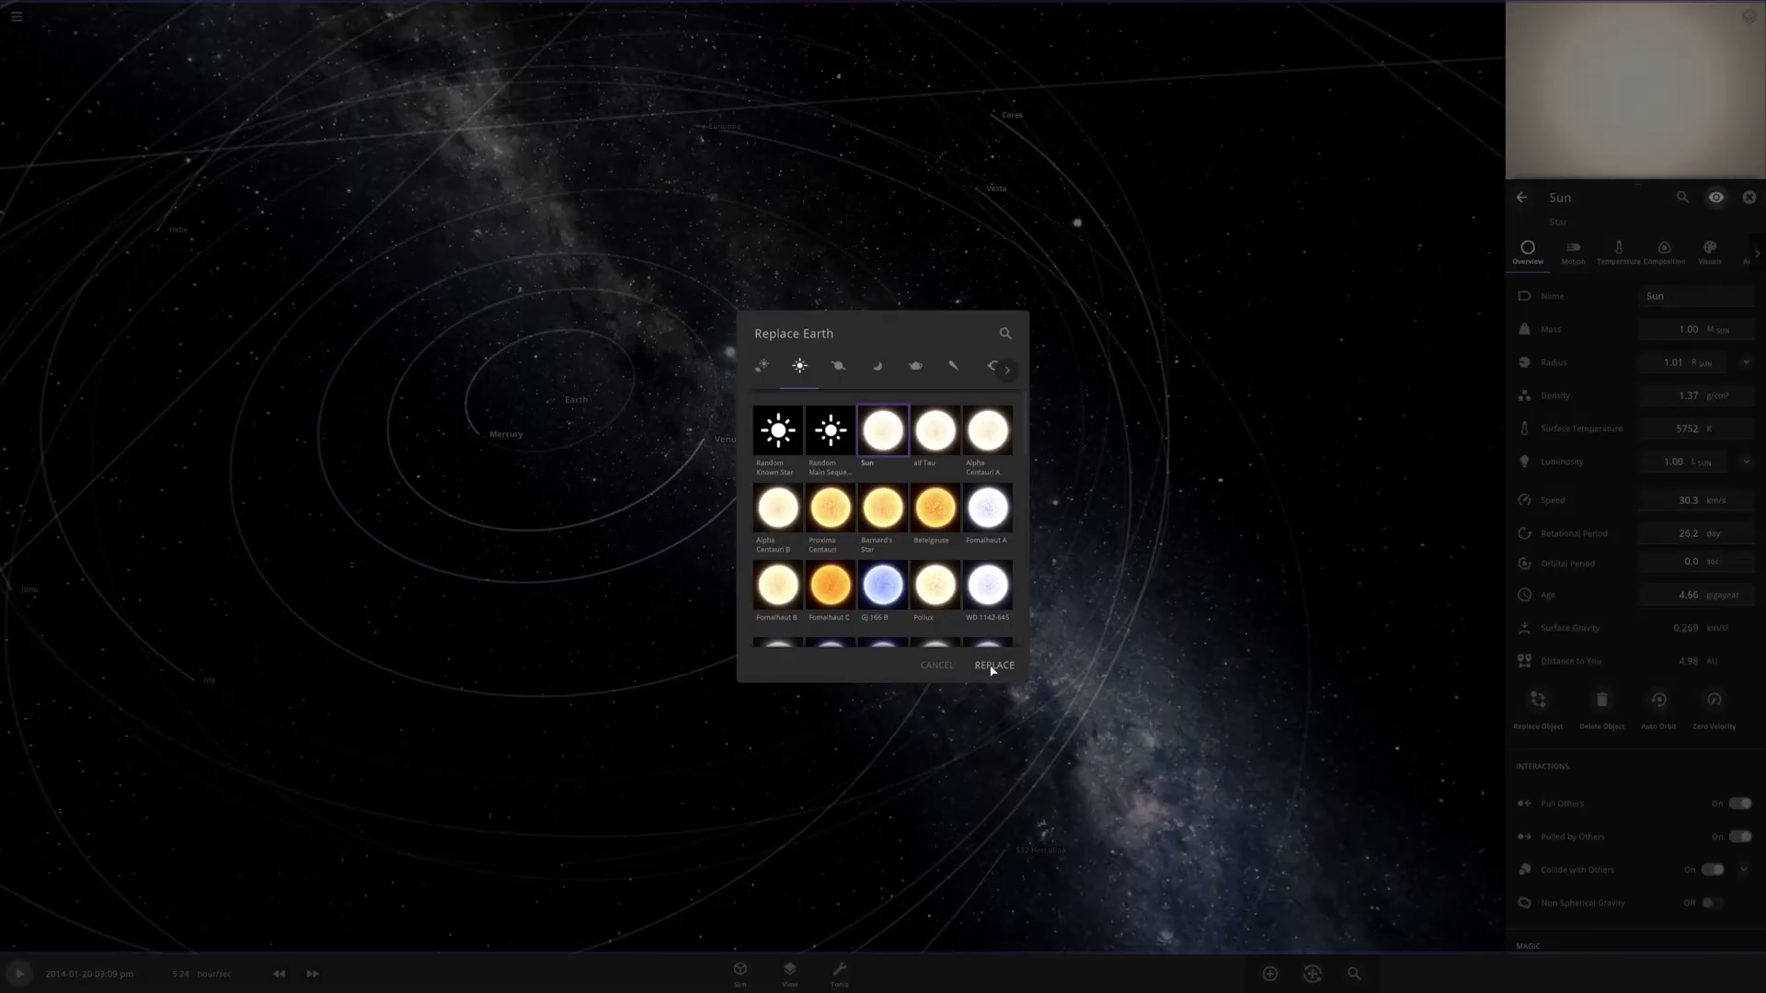
left_click(988, 661)
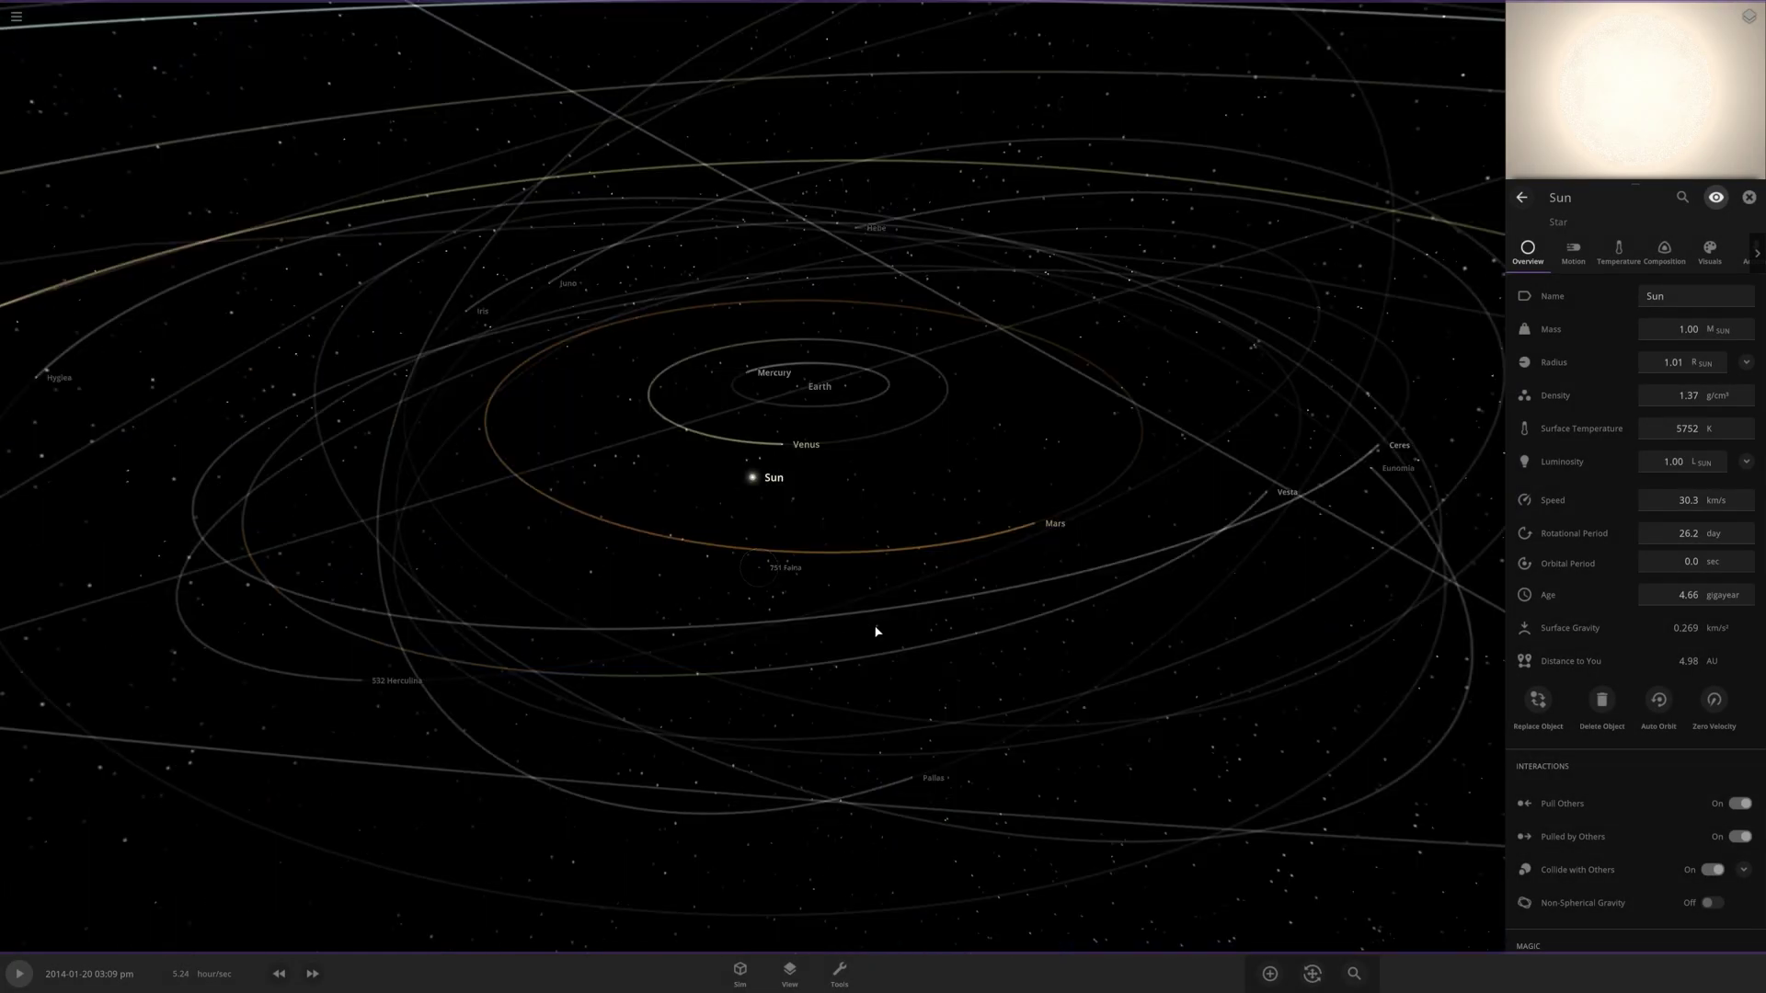
left_click_drag(874, 631, 964, 648)
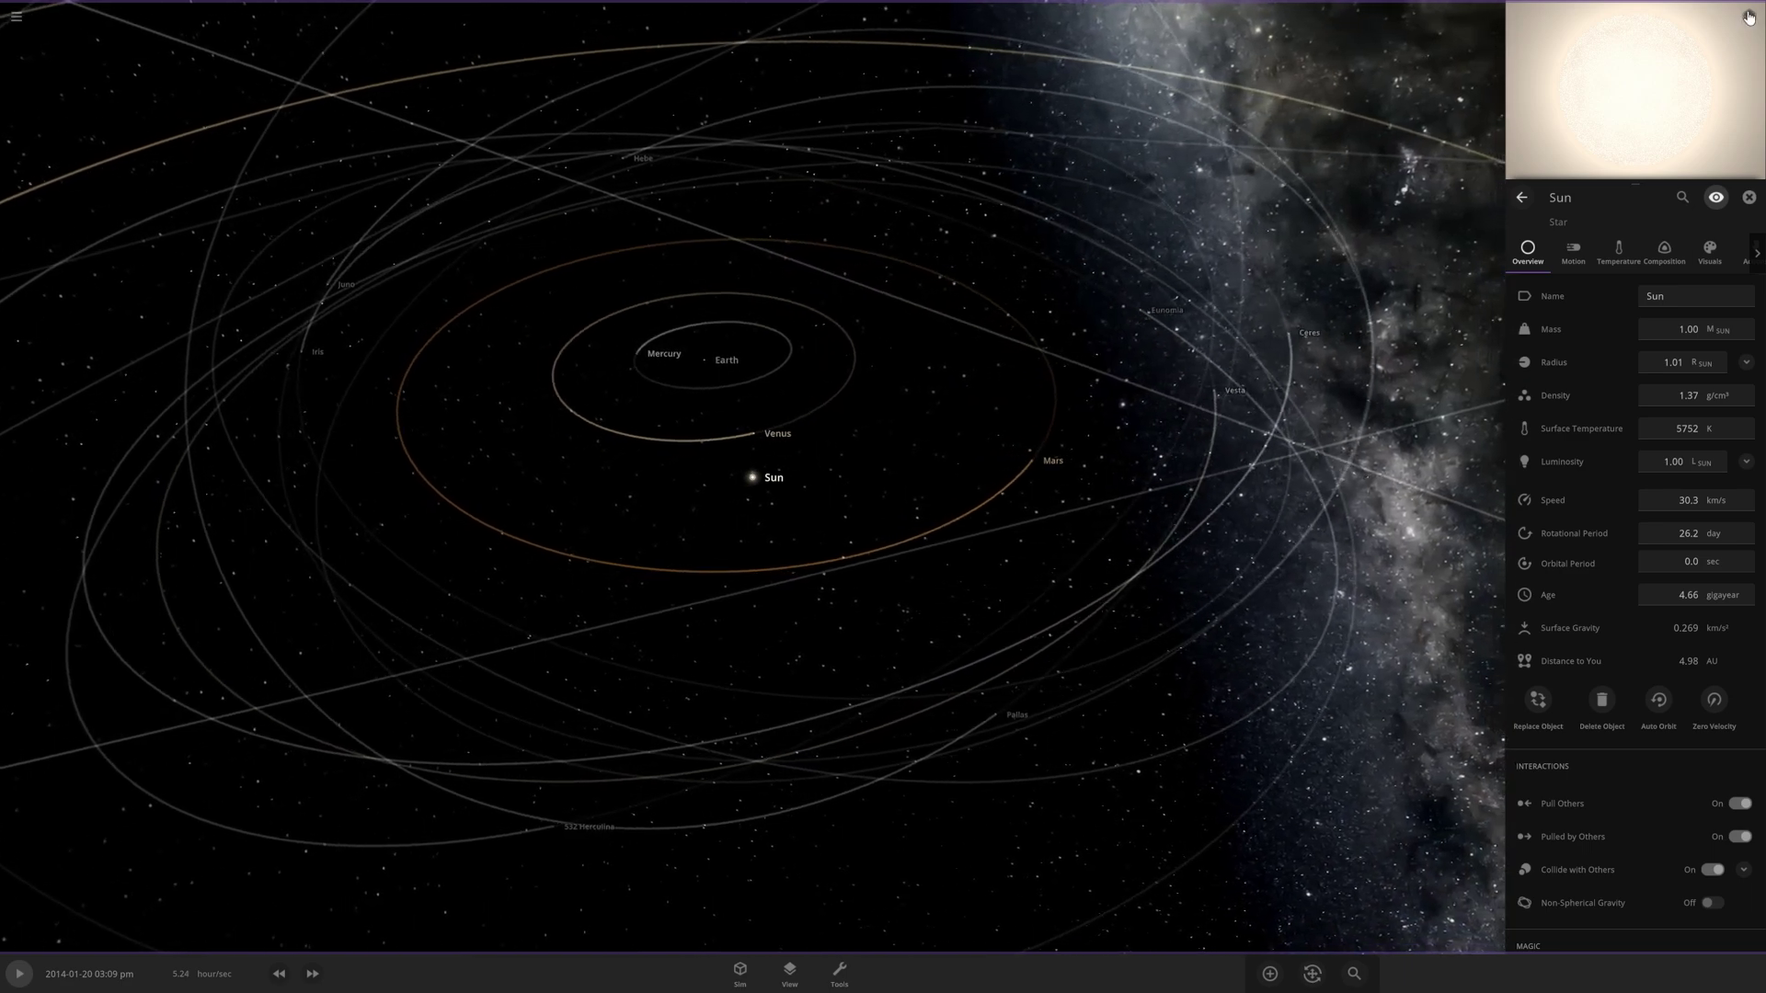
left_click(1748, 17)
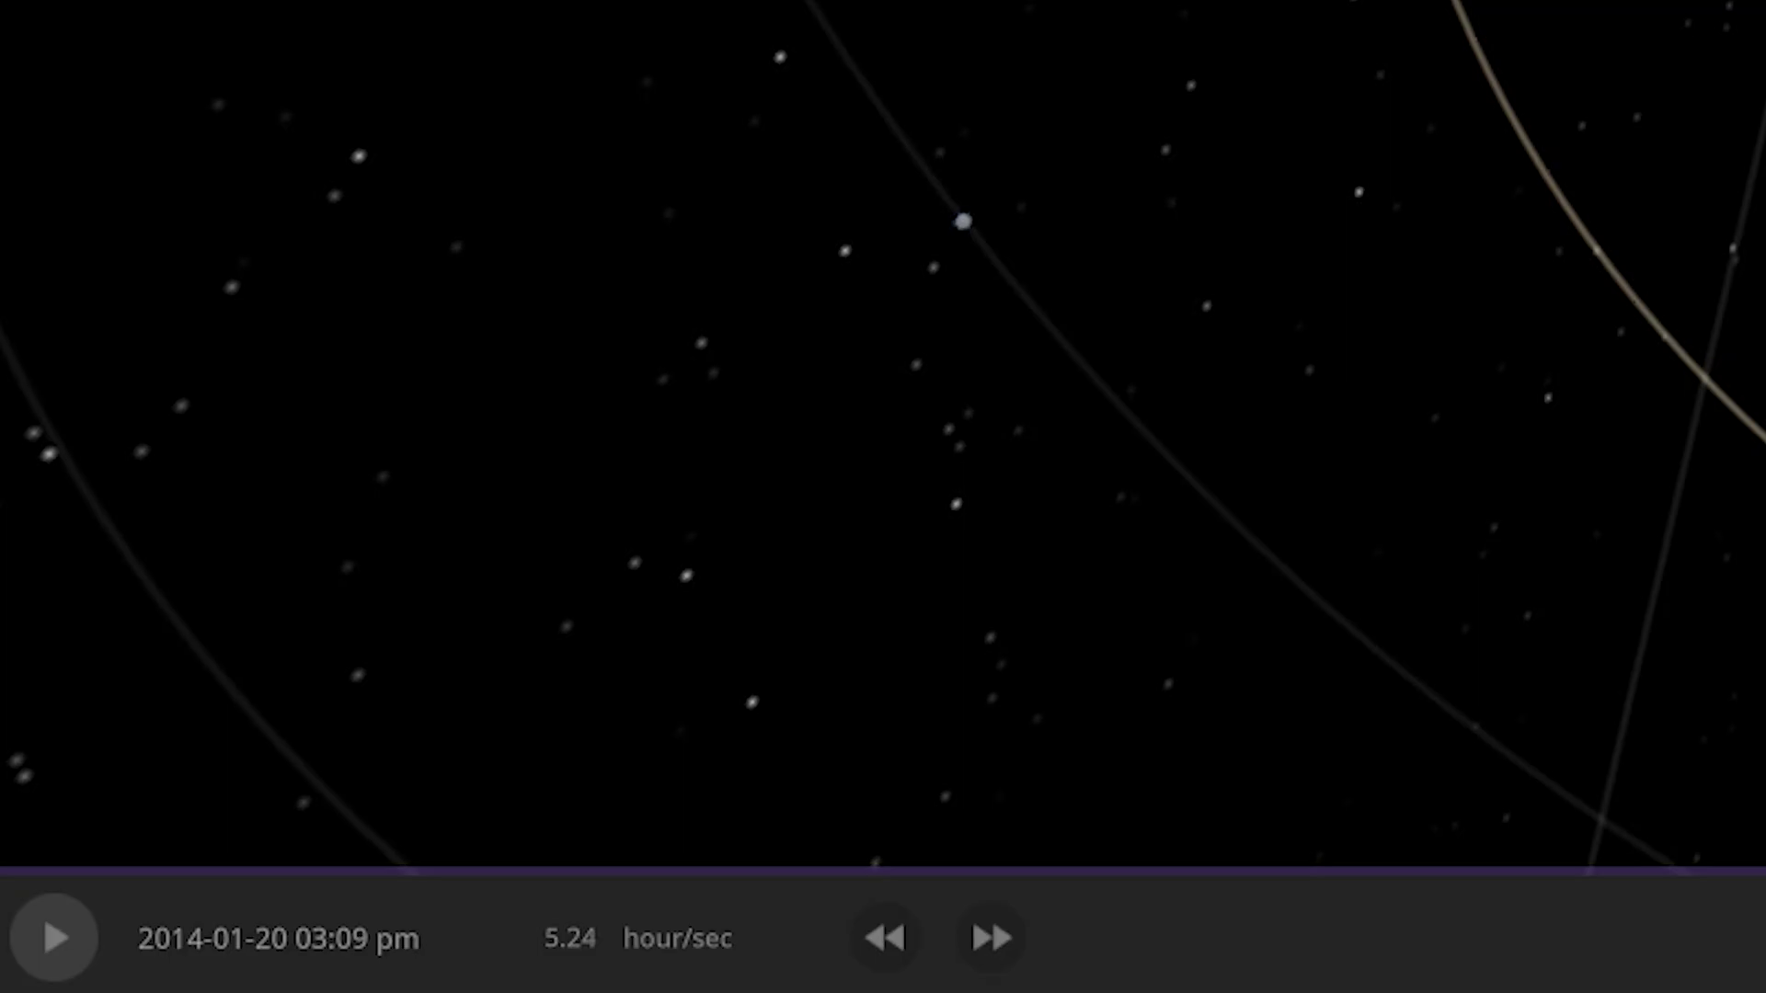
Run the solar system simulation at a target speed of 2.28 days per second.
key("space")
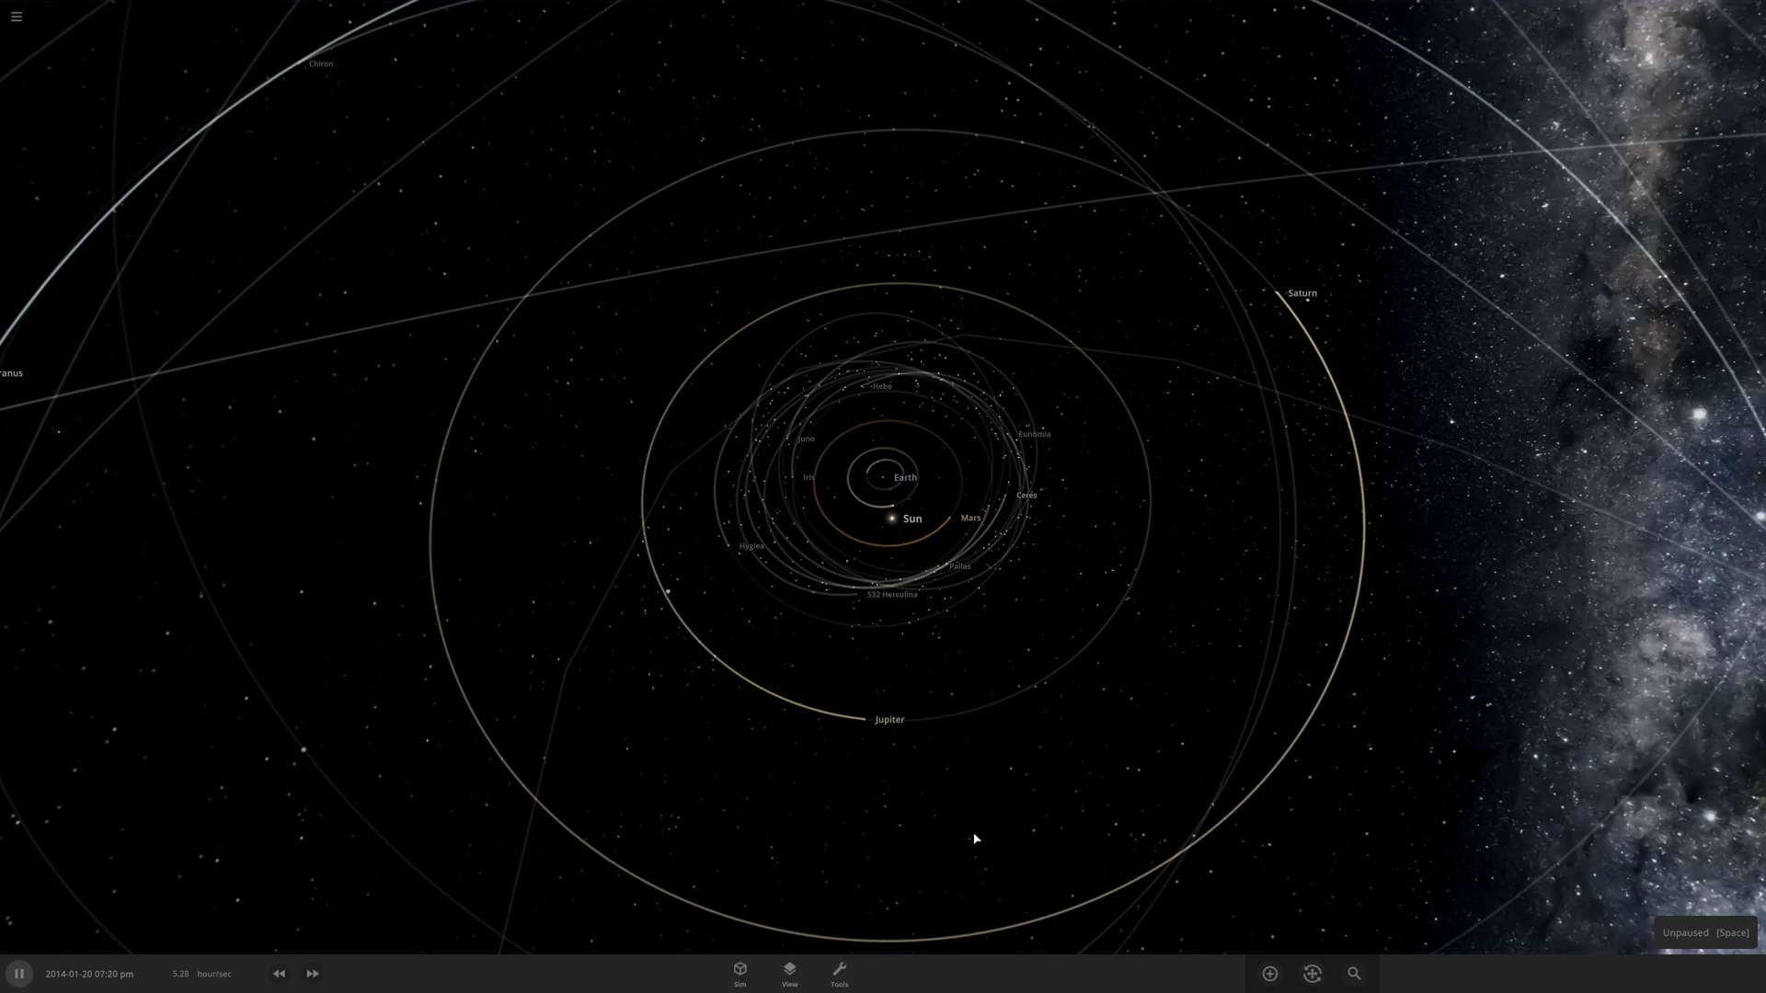
scroll(1045, 812, "up", 3)
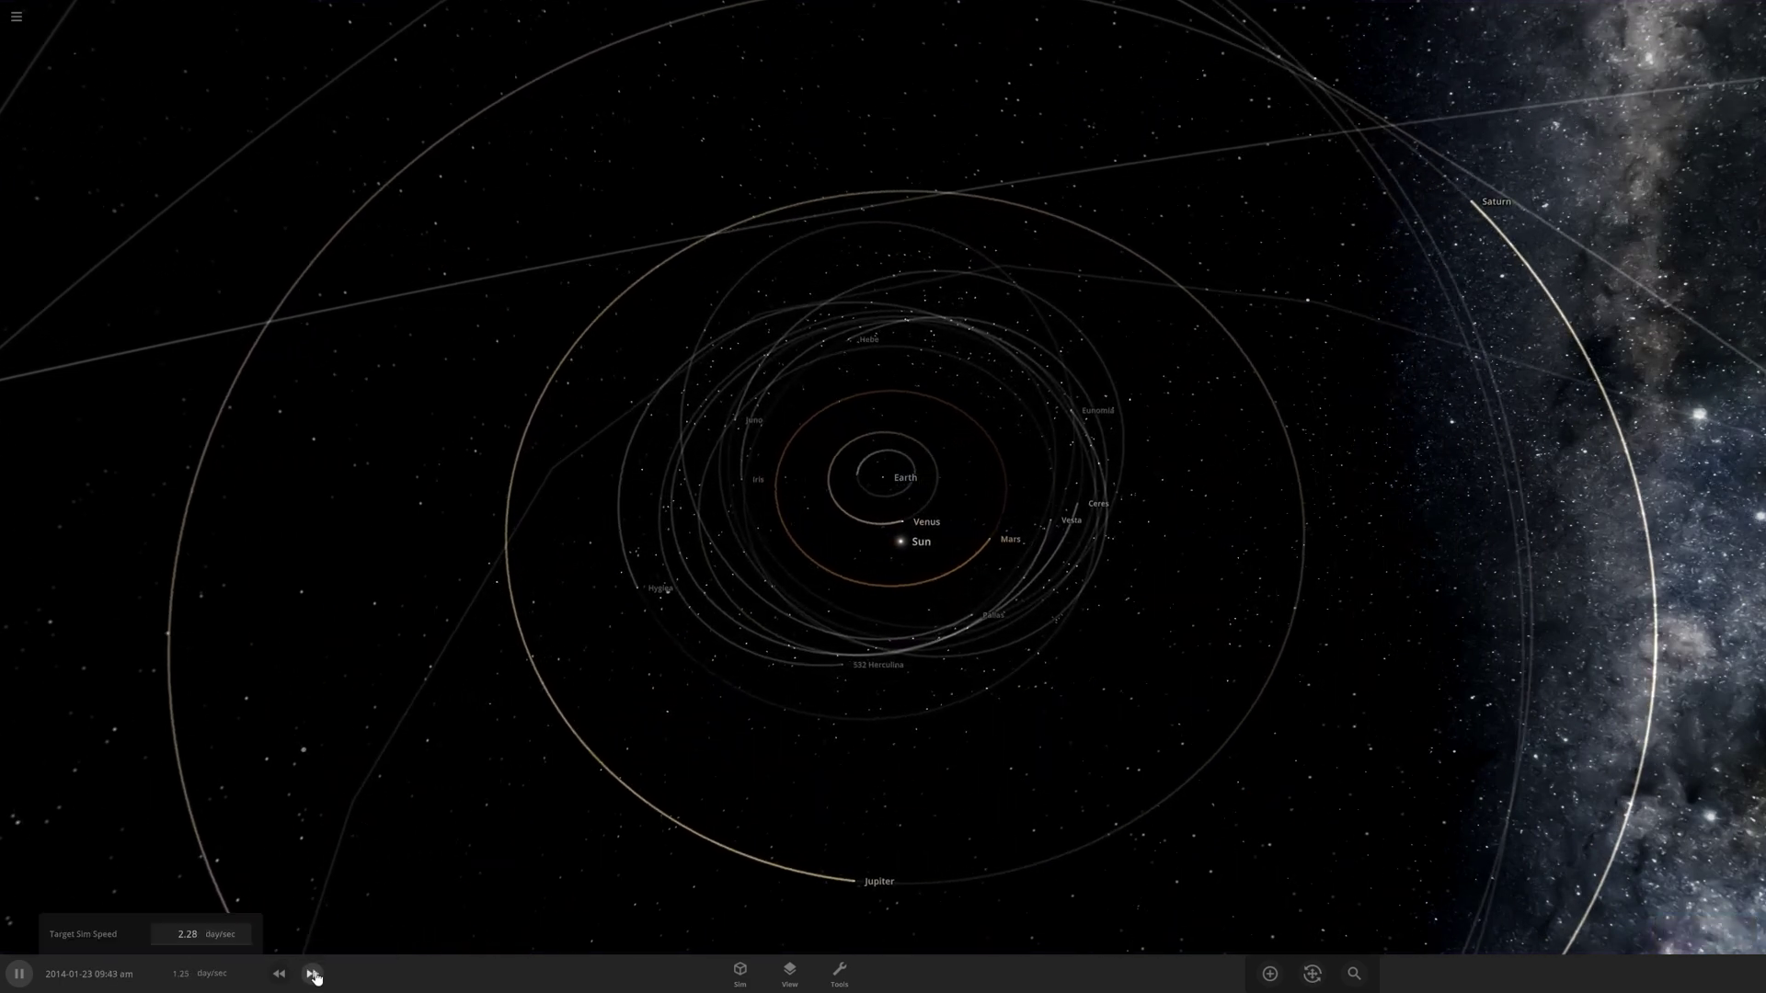
scroll(883, 810, "up", 5)
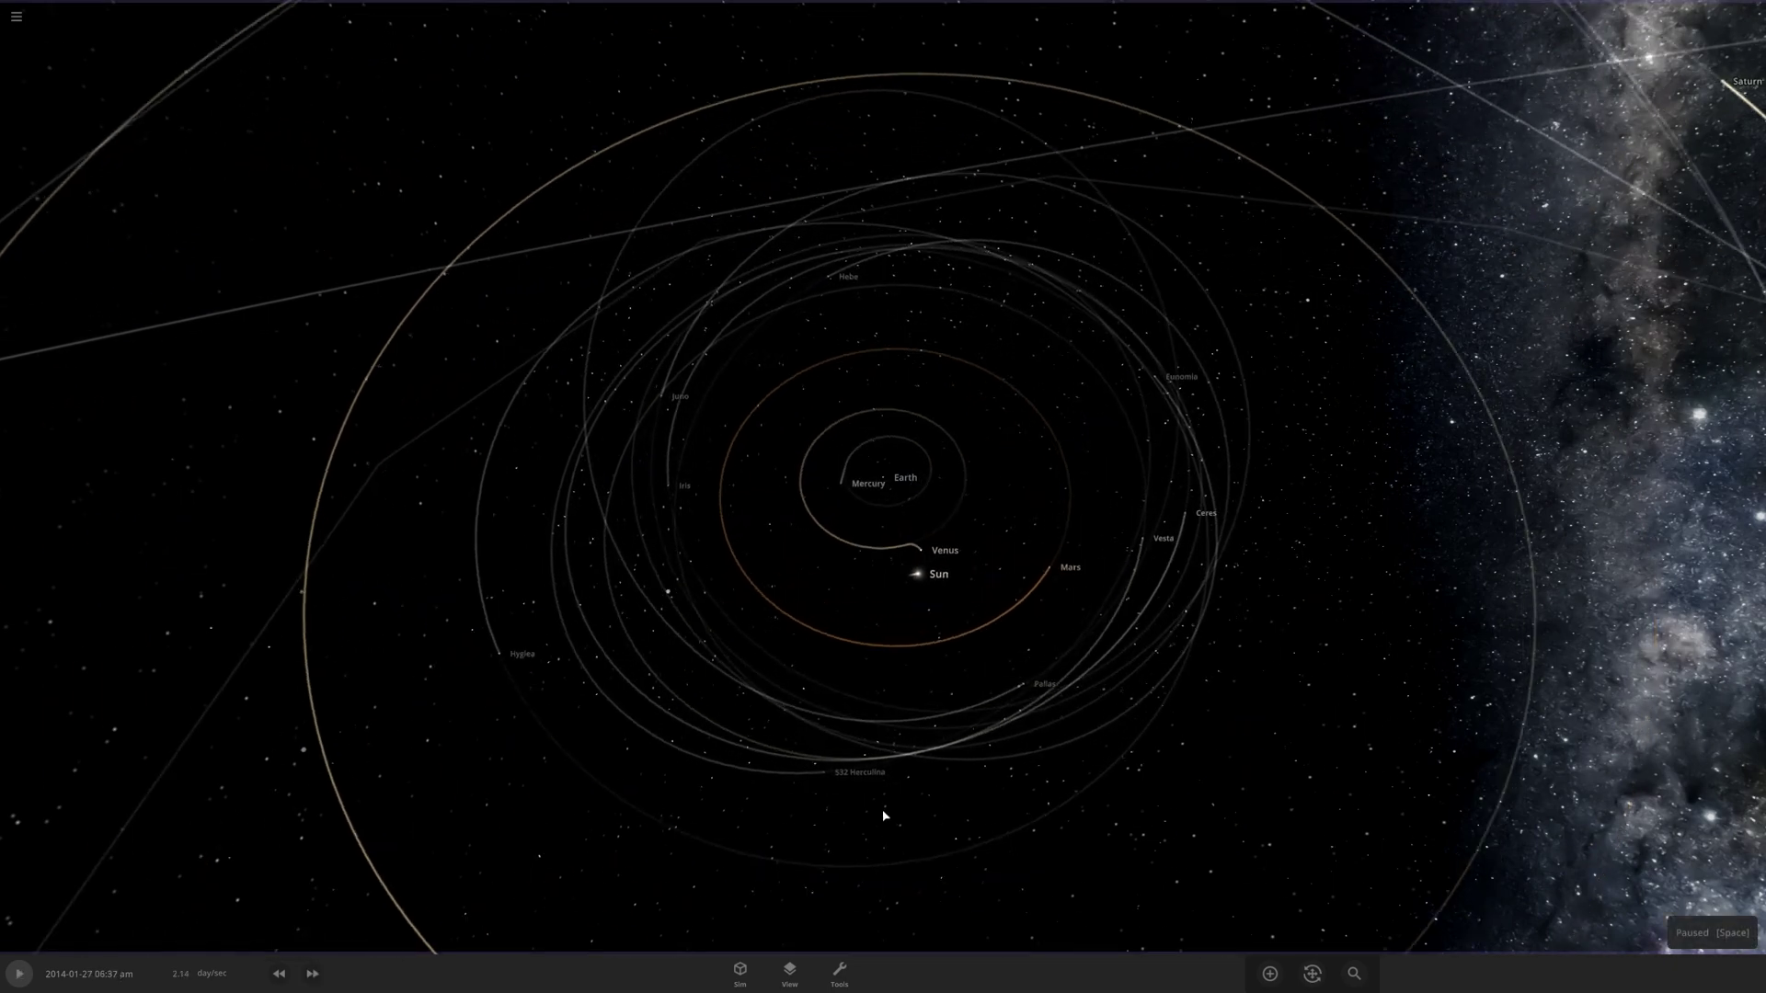
Examine the paths of the planets and asteroids around the swapped Sun and Earth, from the inner orbits out to Neptune.
scroll(726, 561, "up", 3)
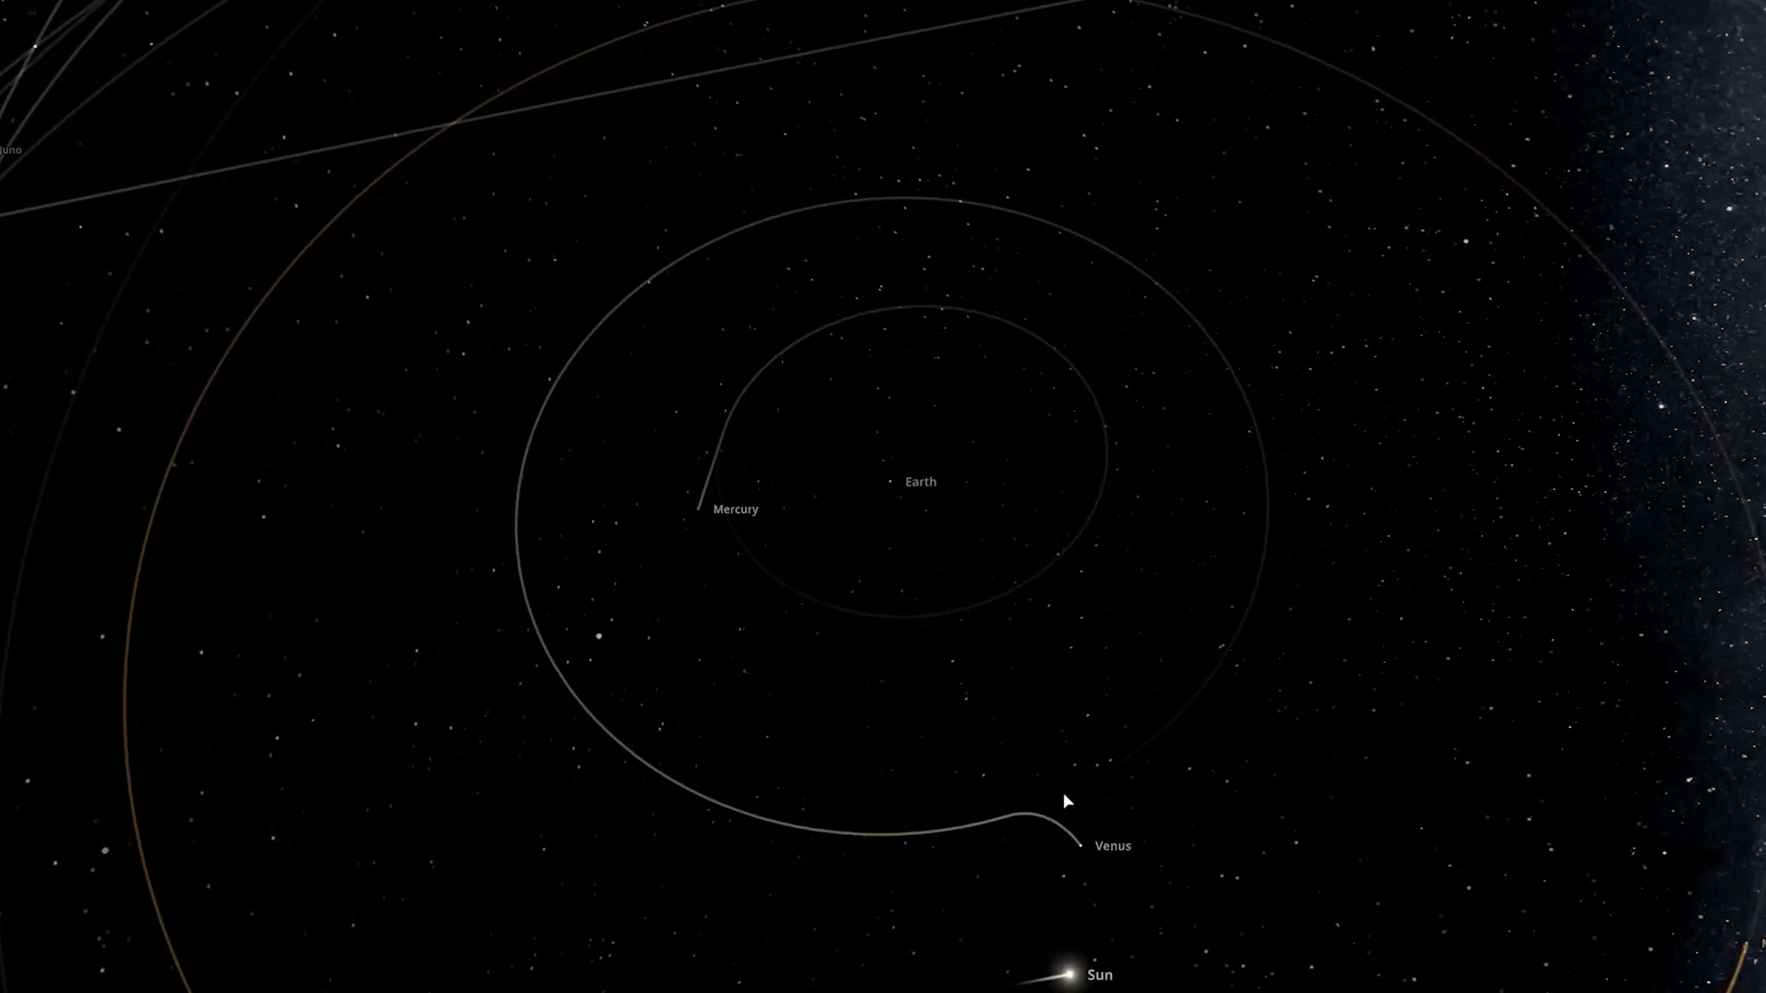
scroll(1201, 682, "down", 3)
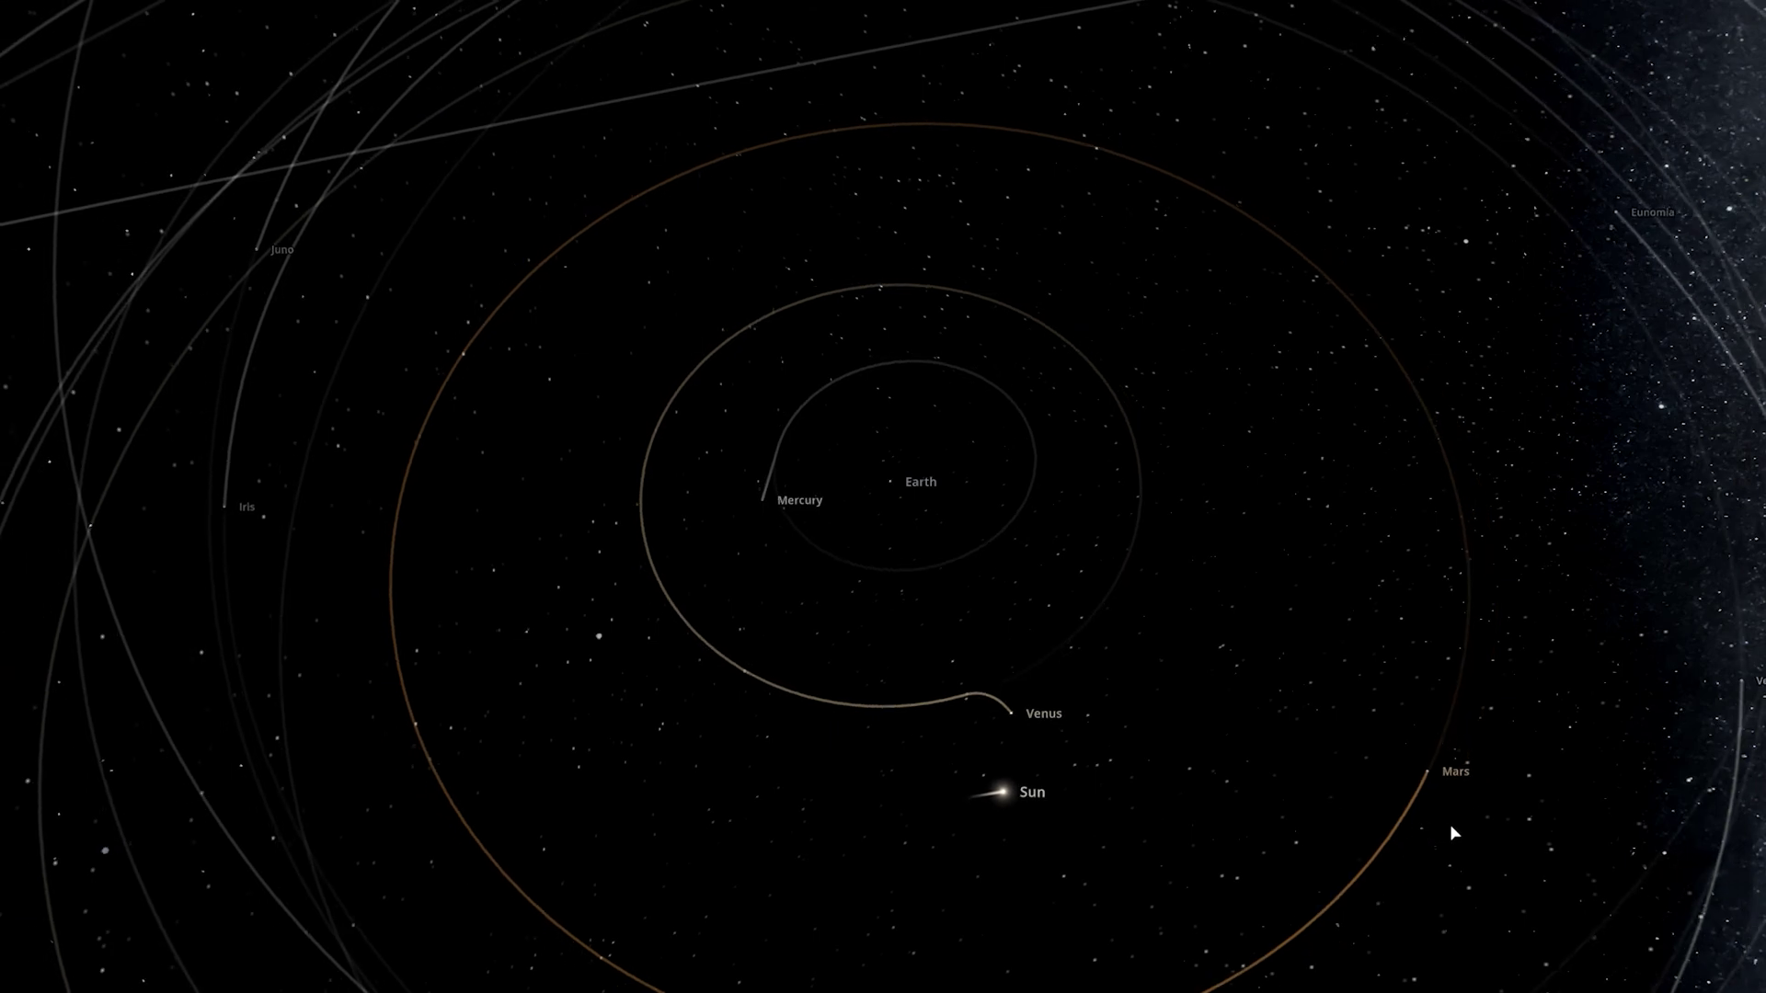
scroll(1431, 804, "down", 3)
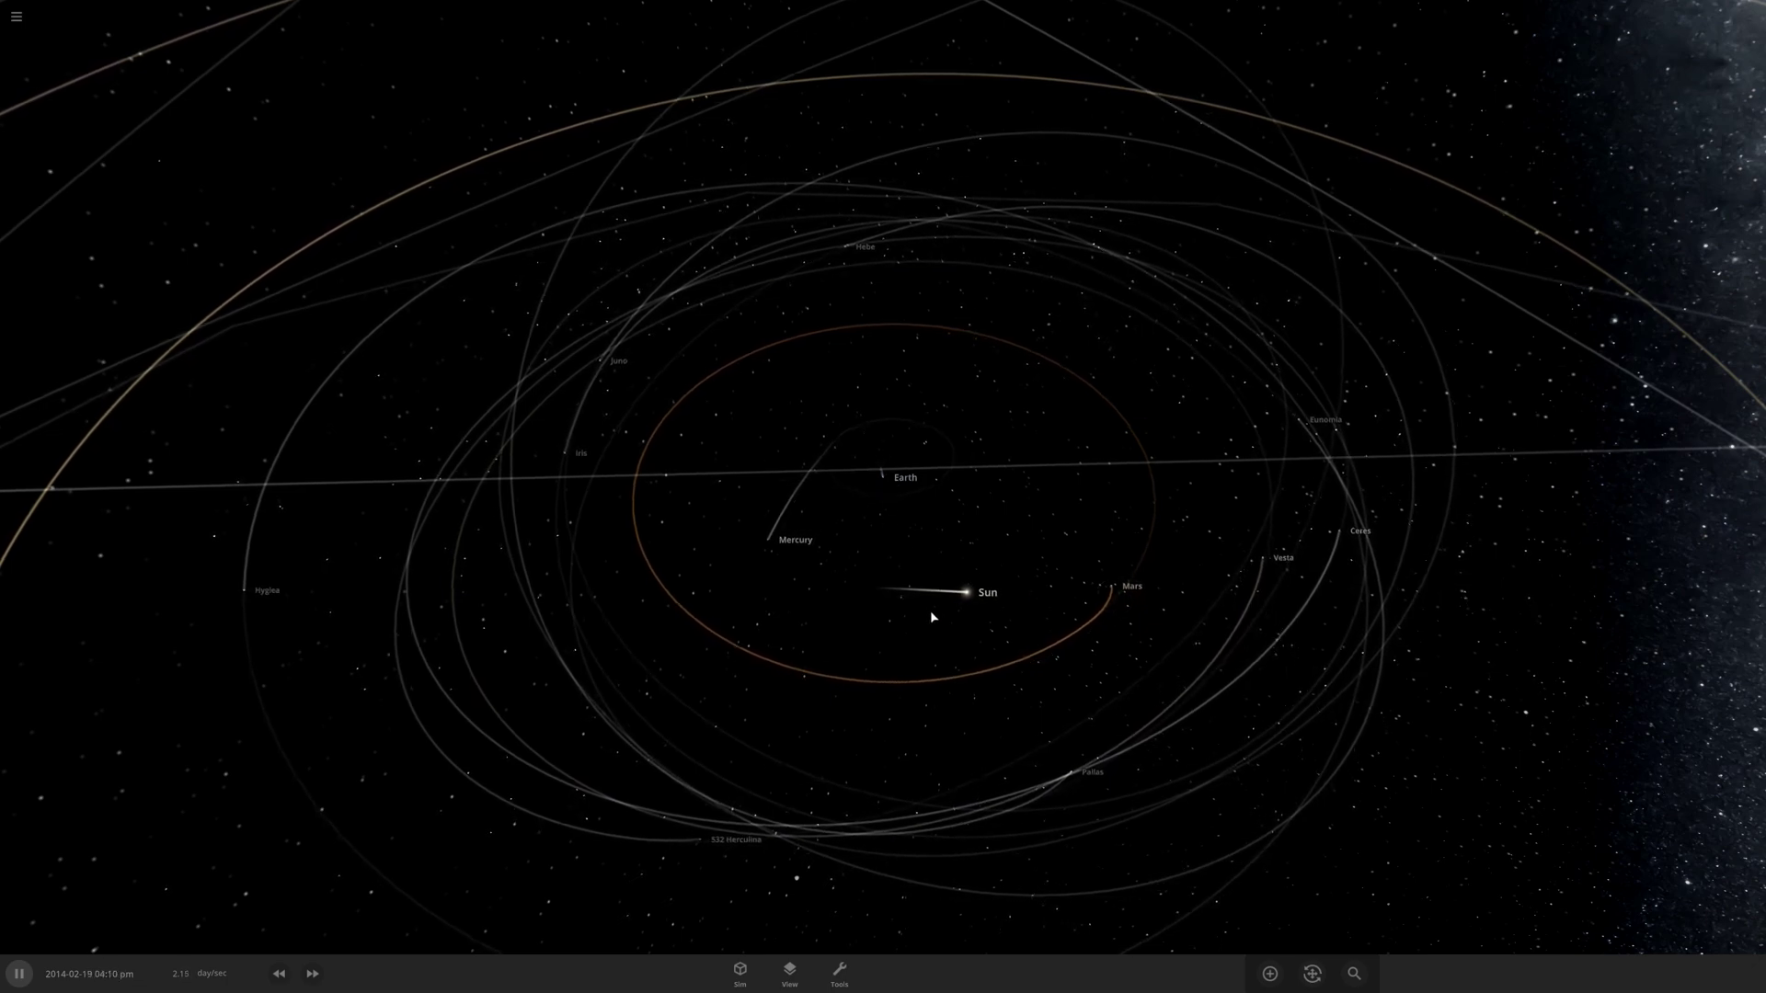
scroll(932, 618, "down", 10)
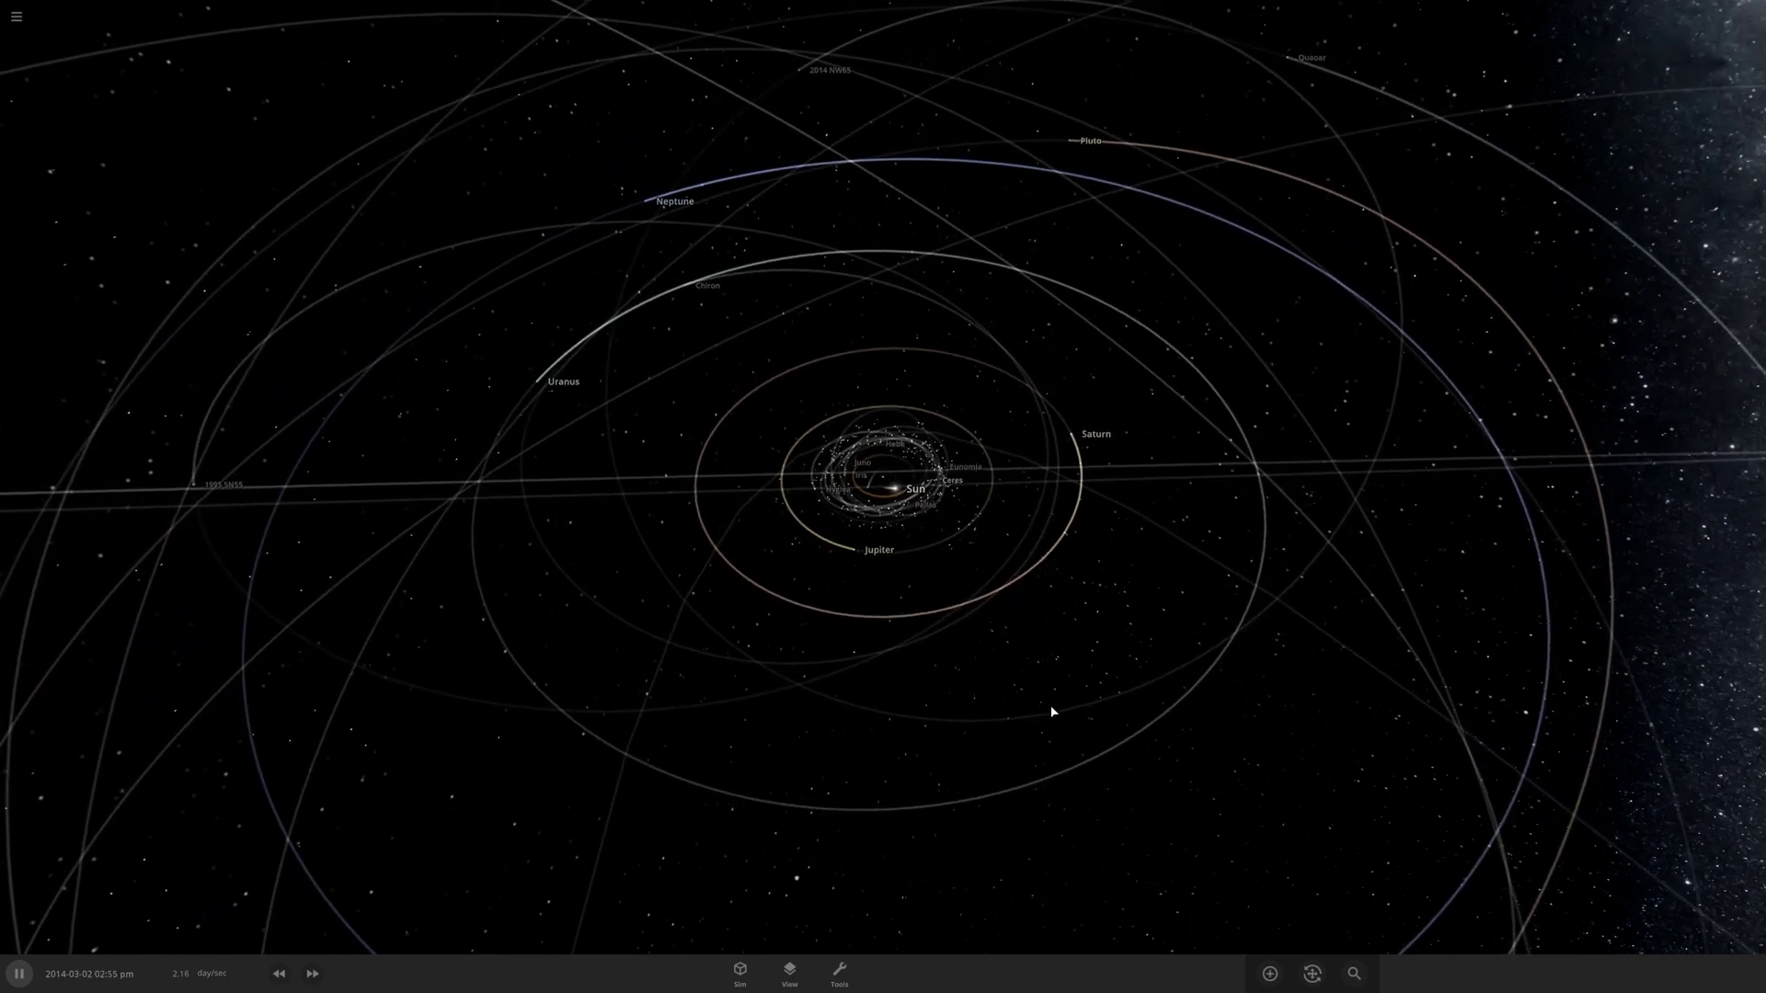
scroll(991, 648, "up", 10)
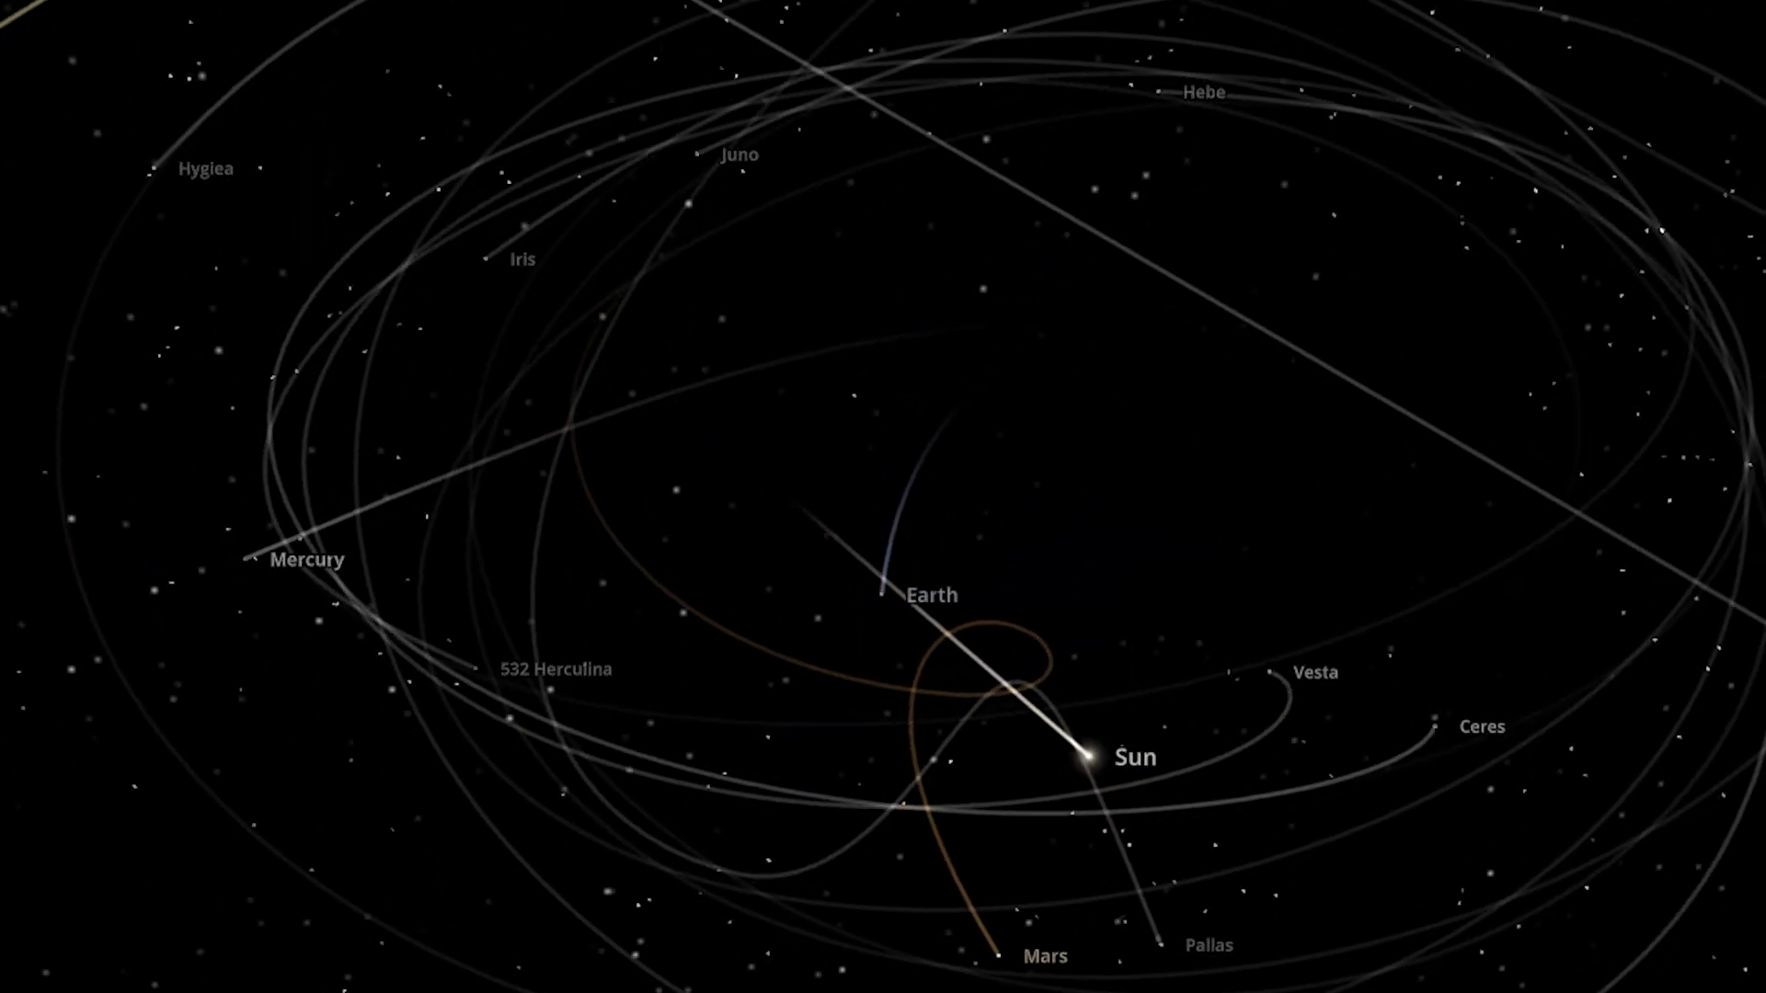
scroll(883, 497, "down", 3)
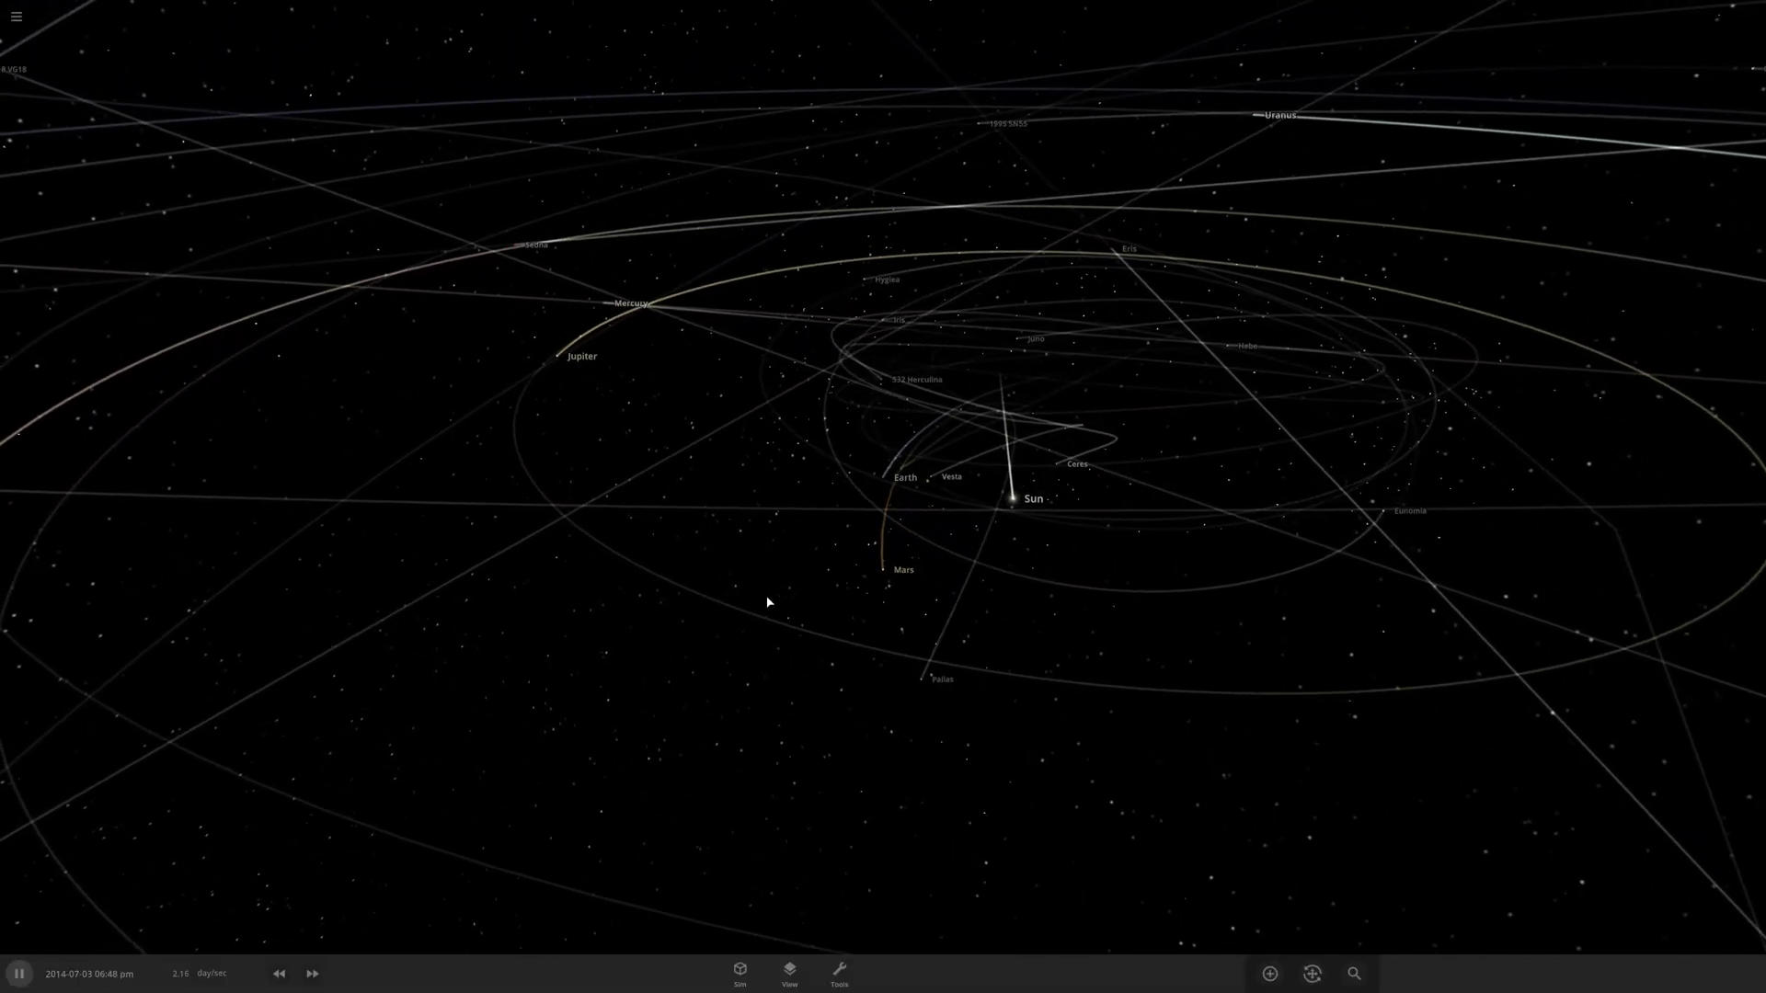
Raise the simulation speed to about 5.11 days per second and inspect the trails of Earth, Mars and the Sun.
left_click(313, 973)
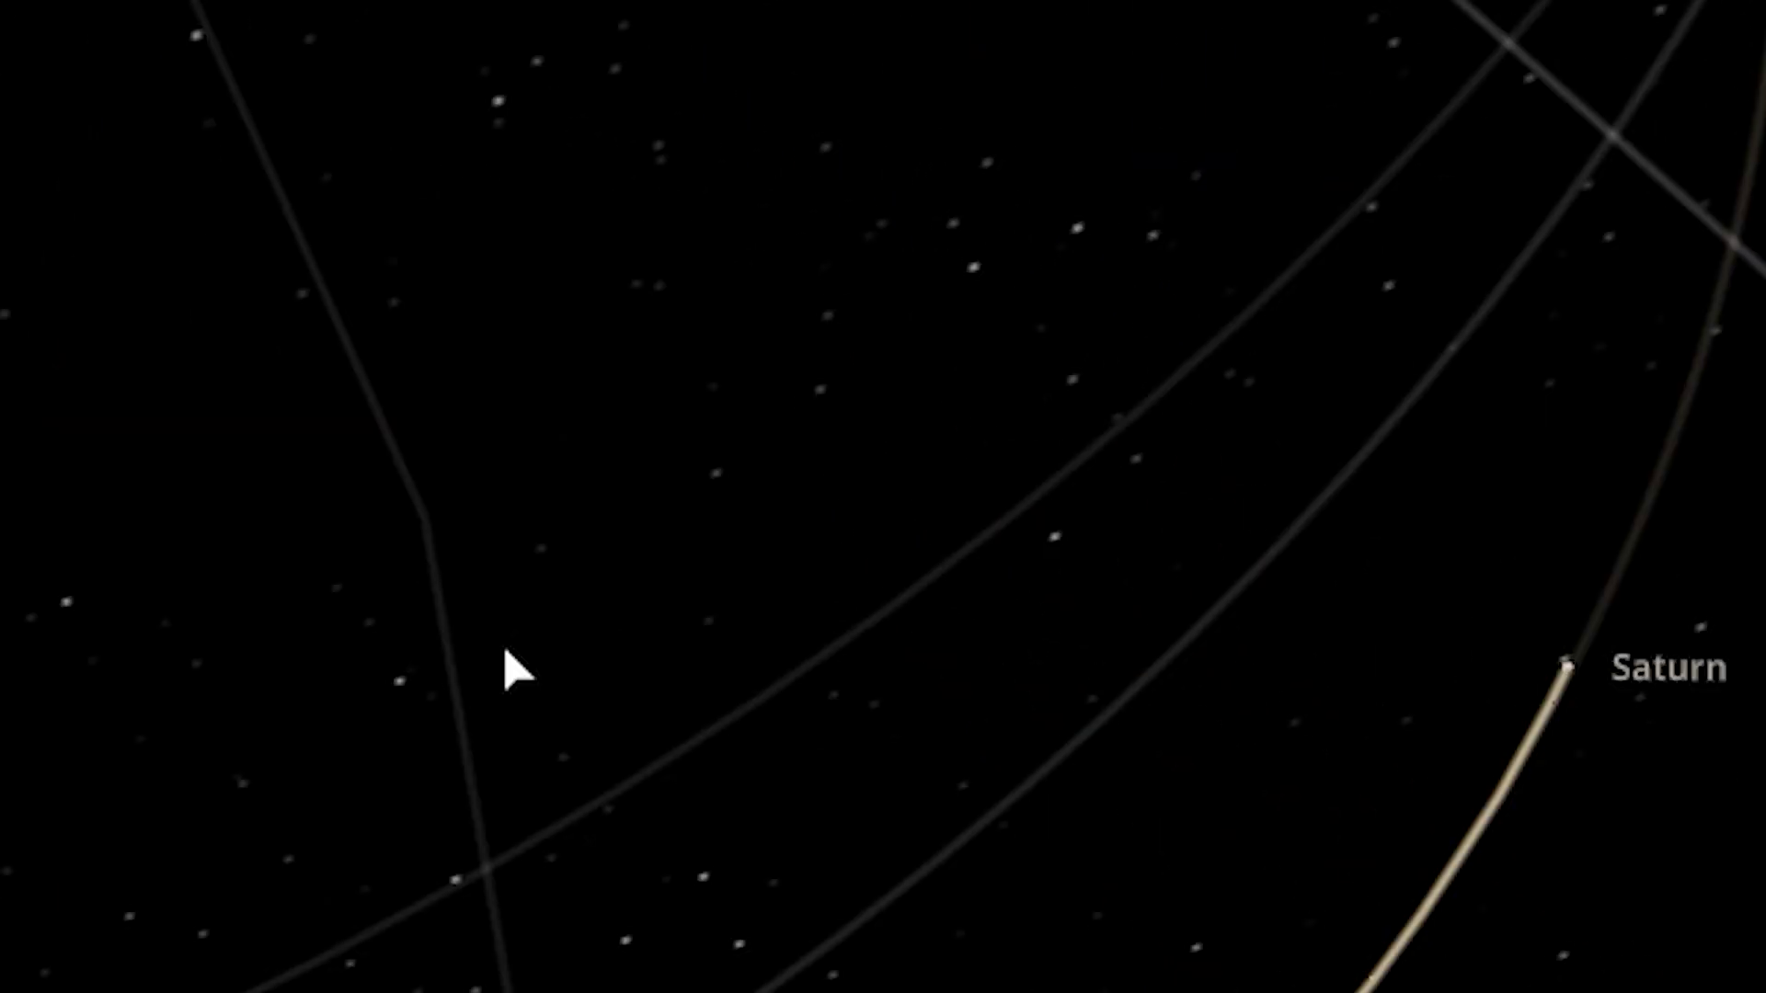
middle_click_drag(505, 643, 805, 586)
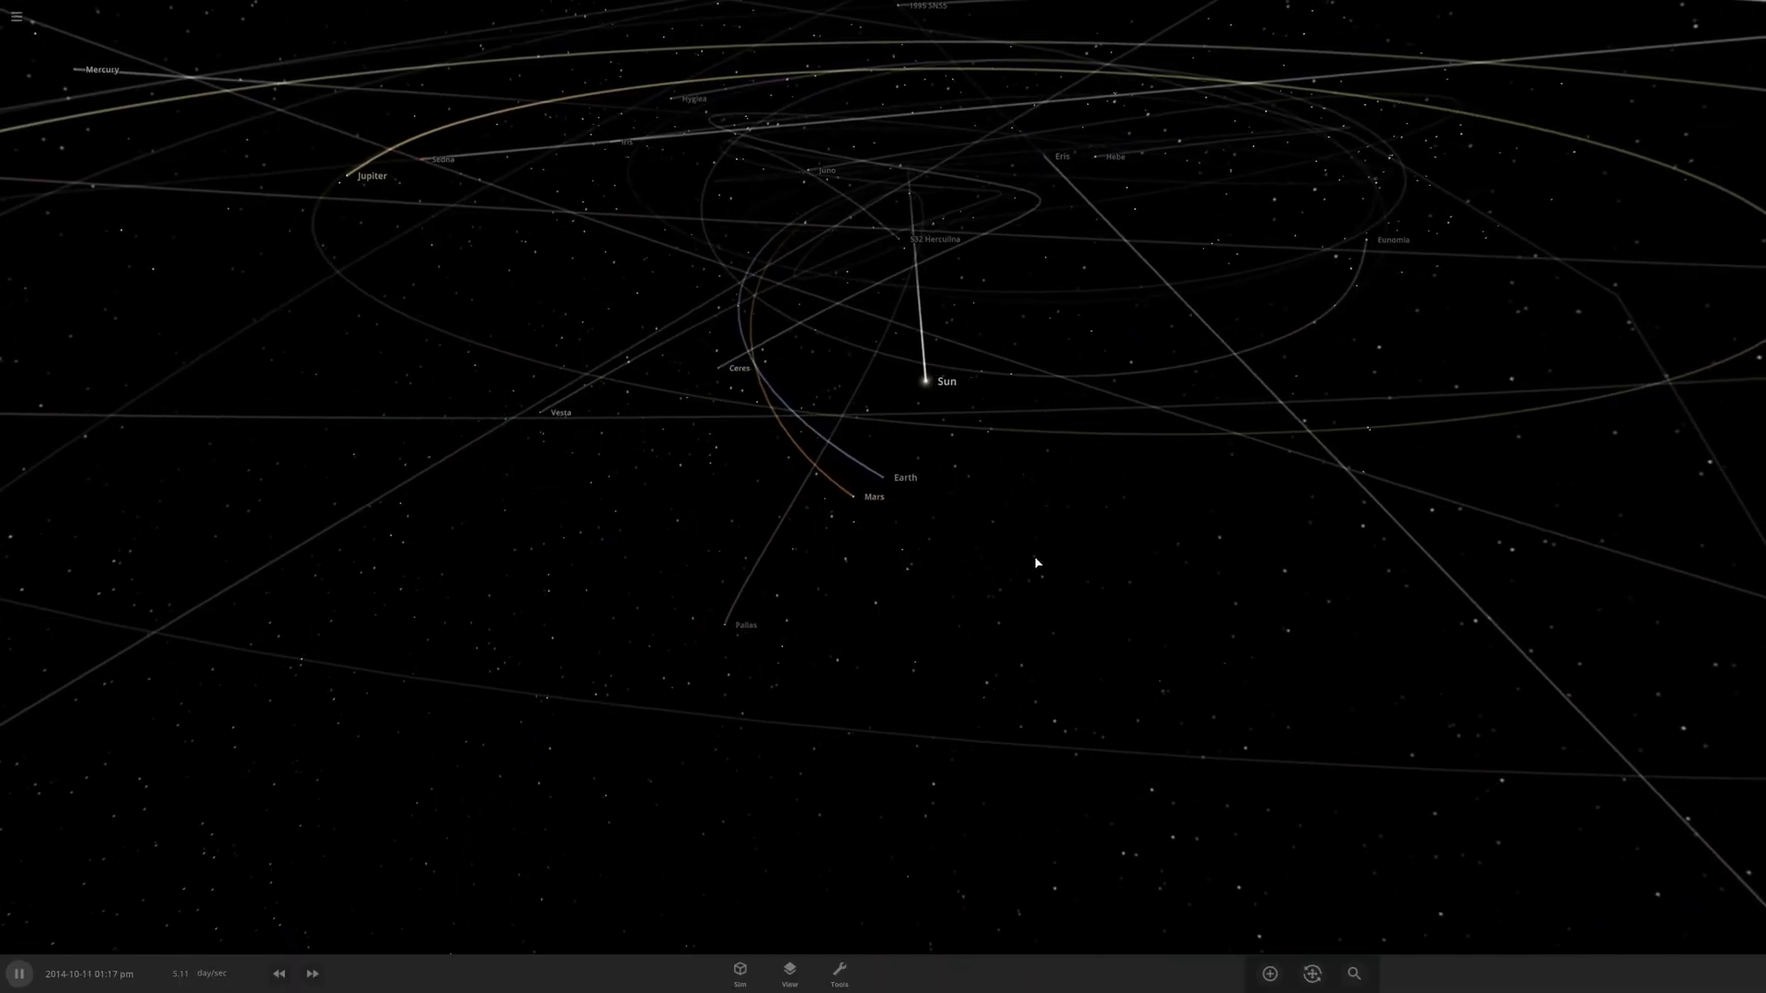
left_click_drag(1049, 553, 1008, 410)
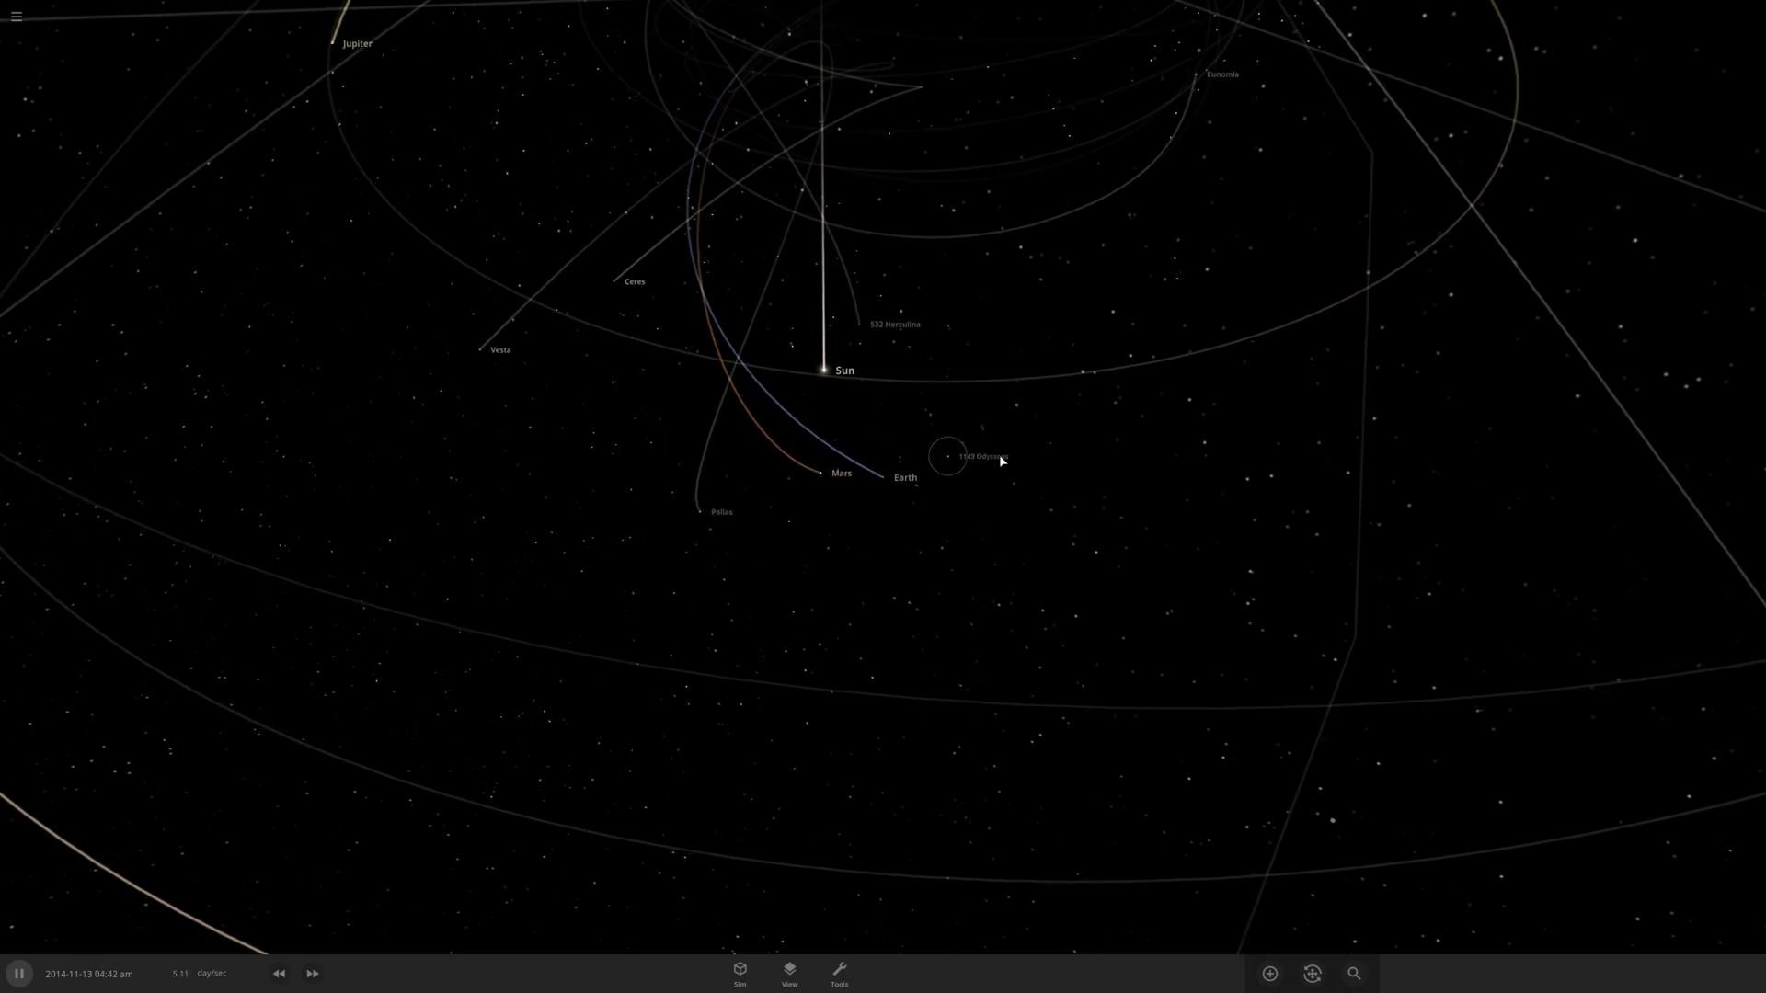
left_click_drag(1053, 614, 1119, 623)
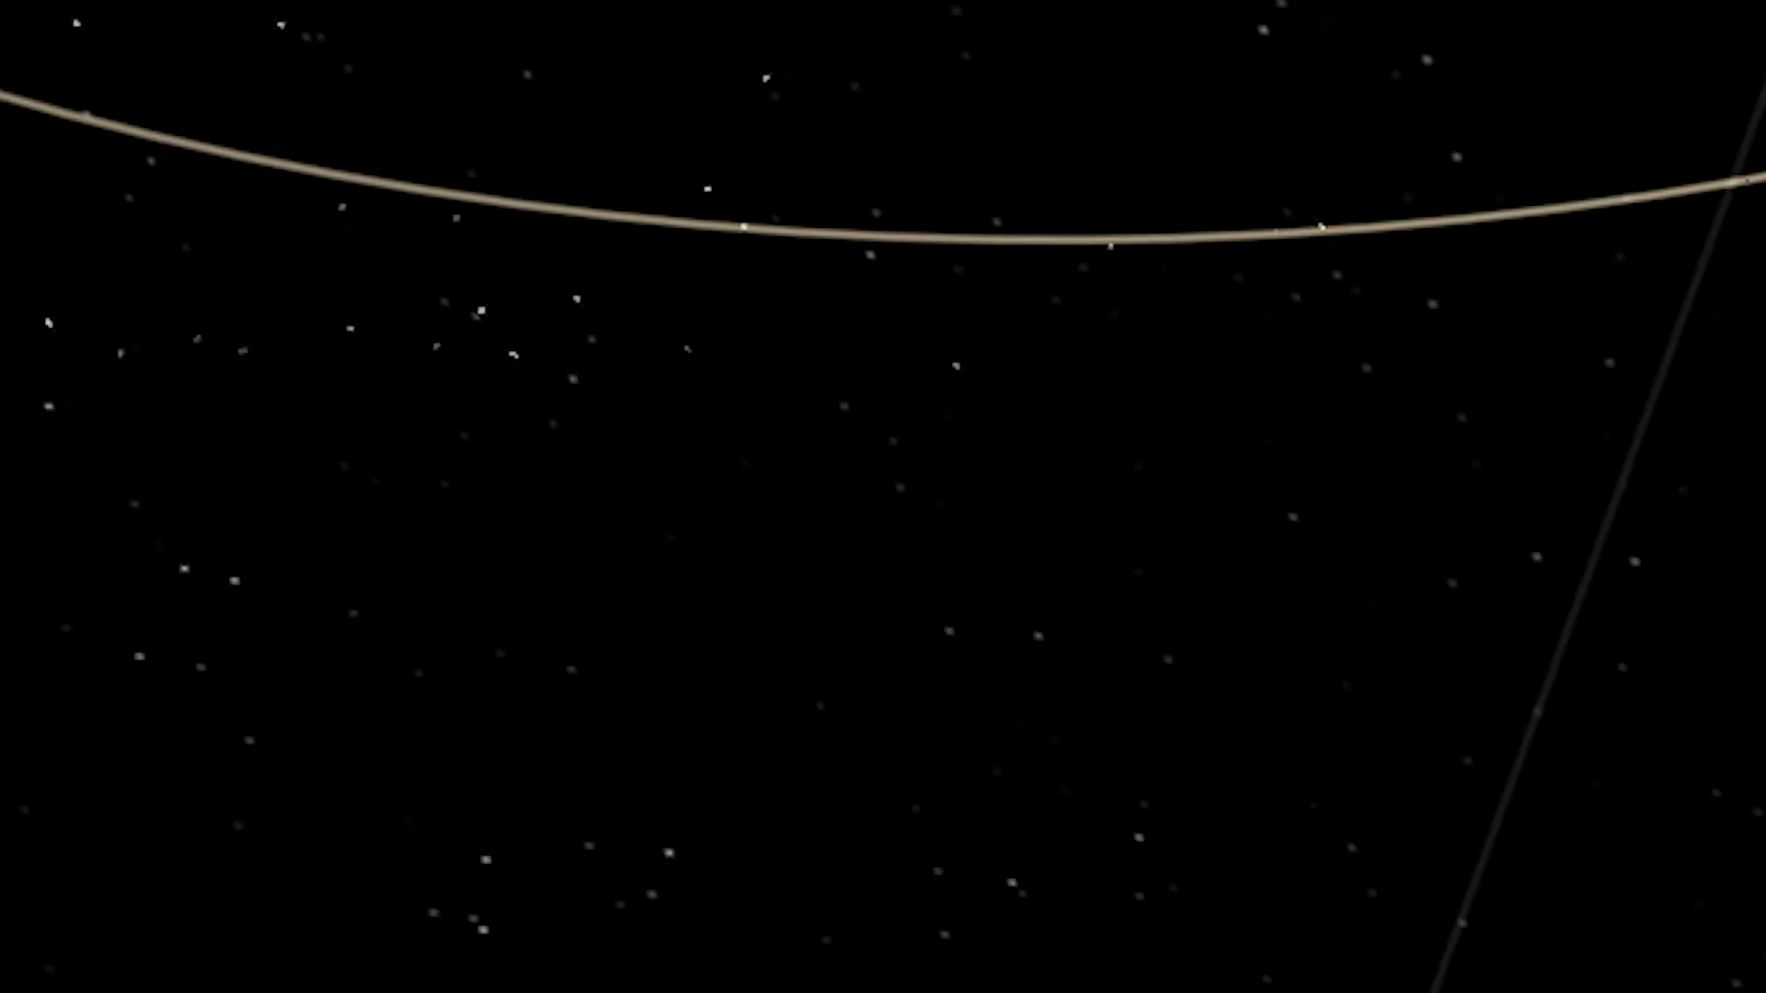
Show the object orbits in place of the trails and view the system out to Neptune and Pluto.
left_click(789, 973)
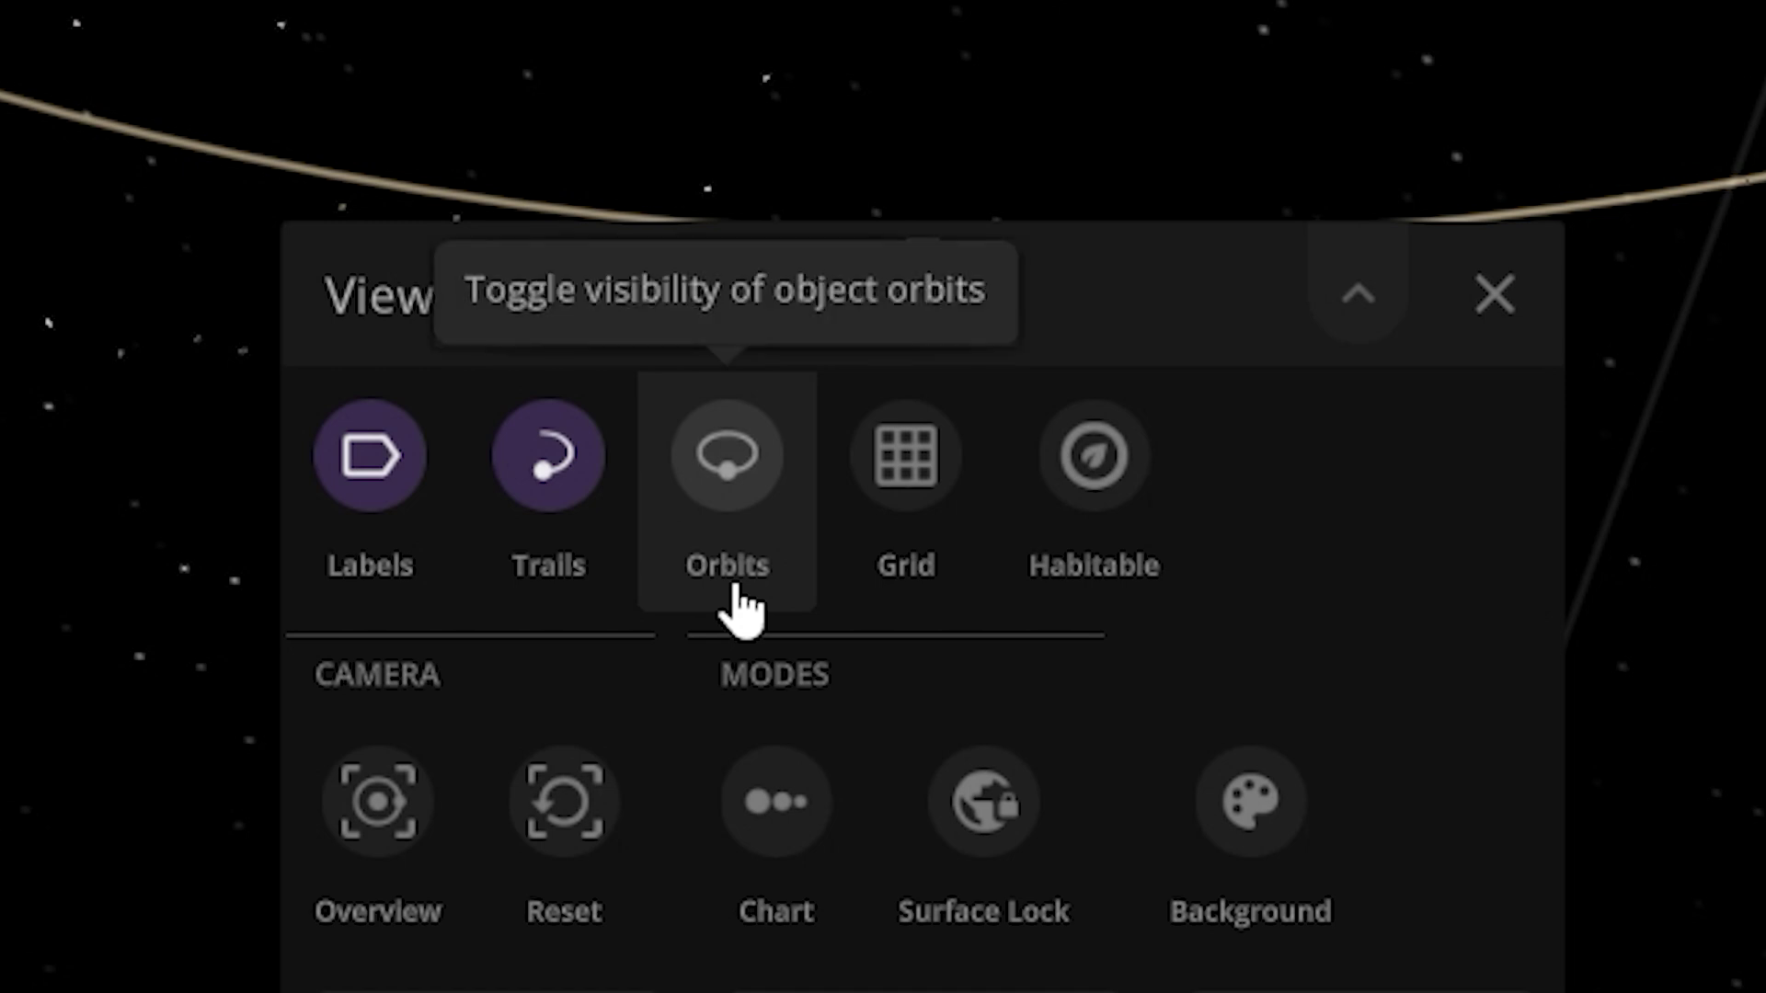
left_click(723, 460)
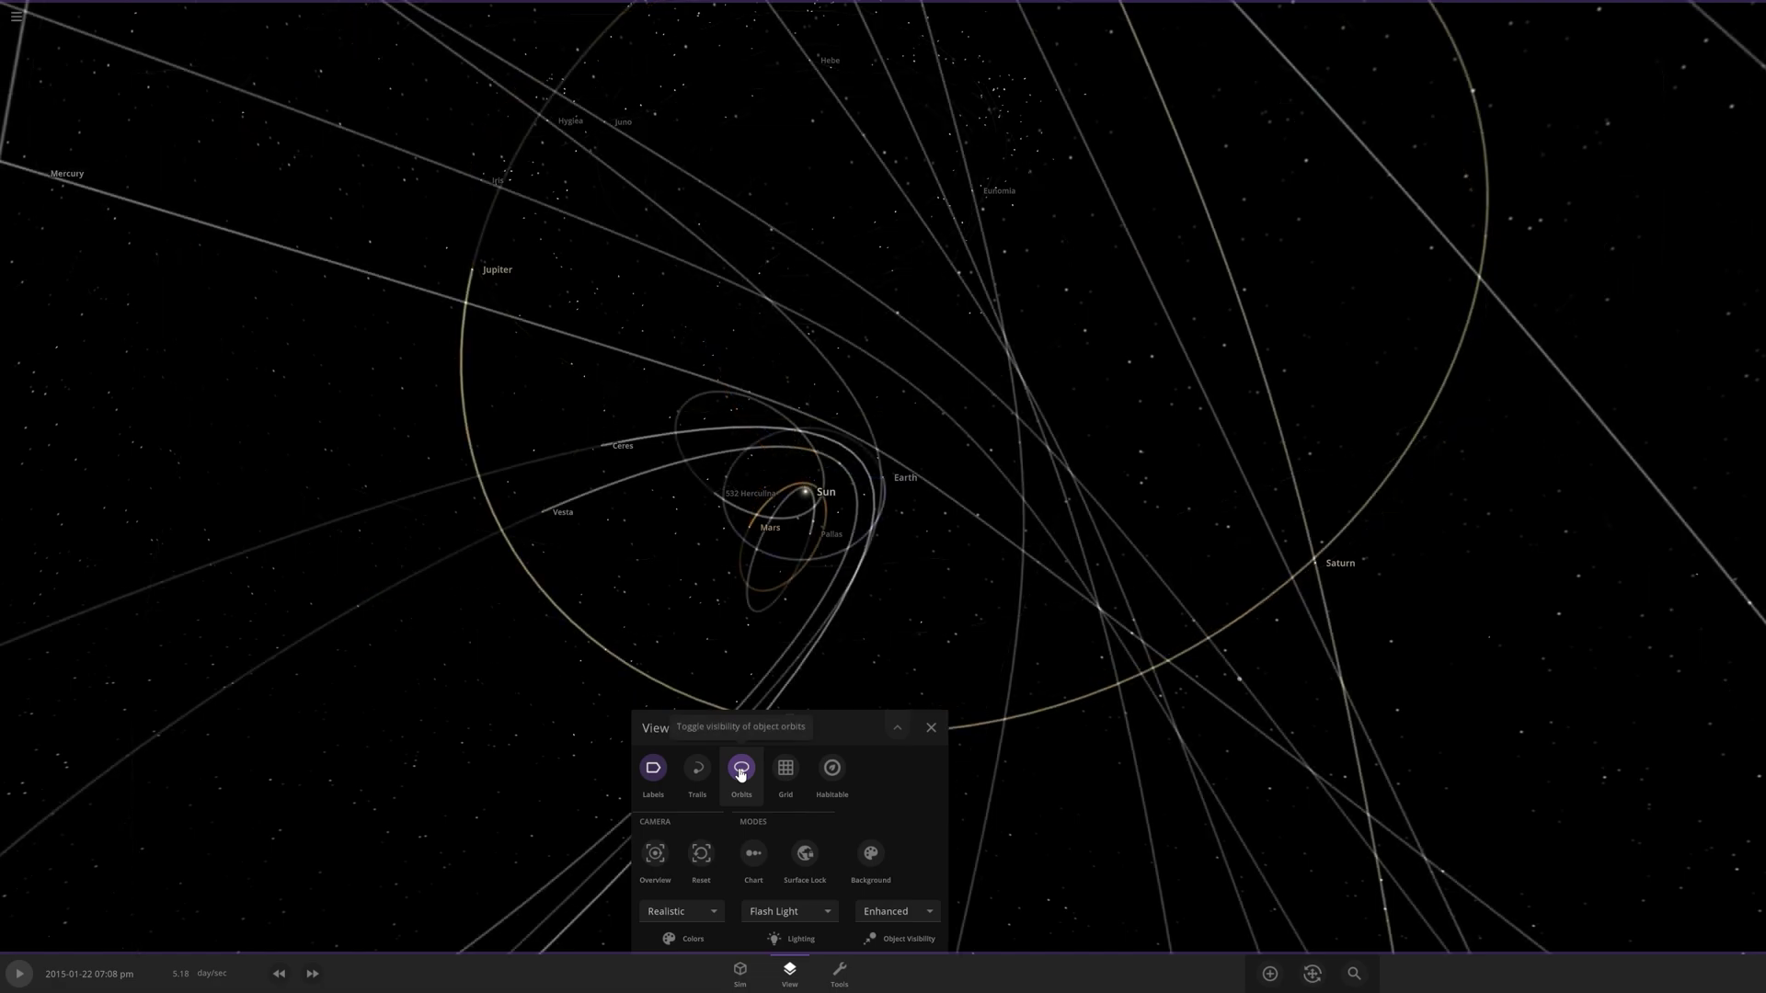
scroll(934, 590, "down", 5)
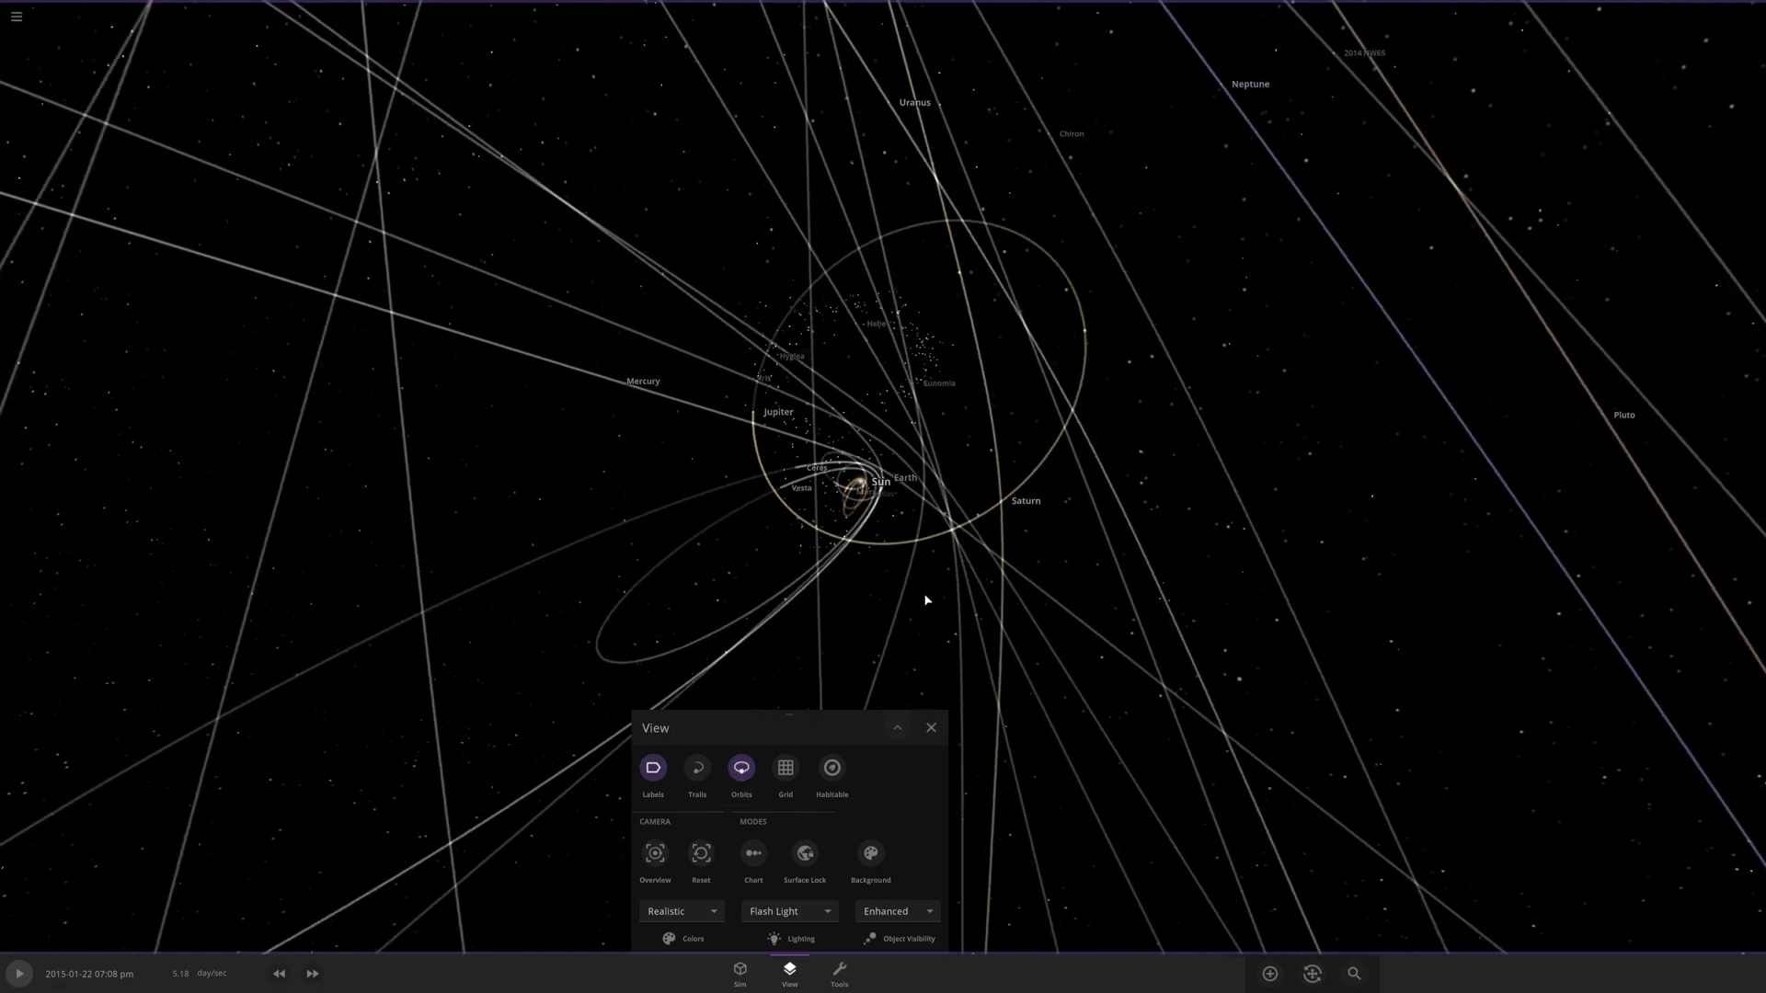
left_click_drag(923, 600, 928, 178)
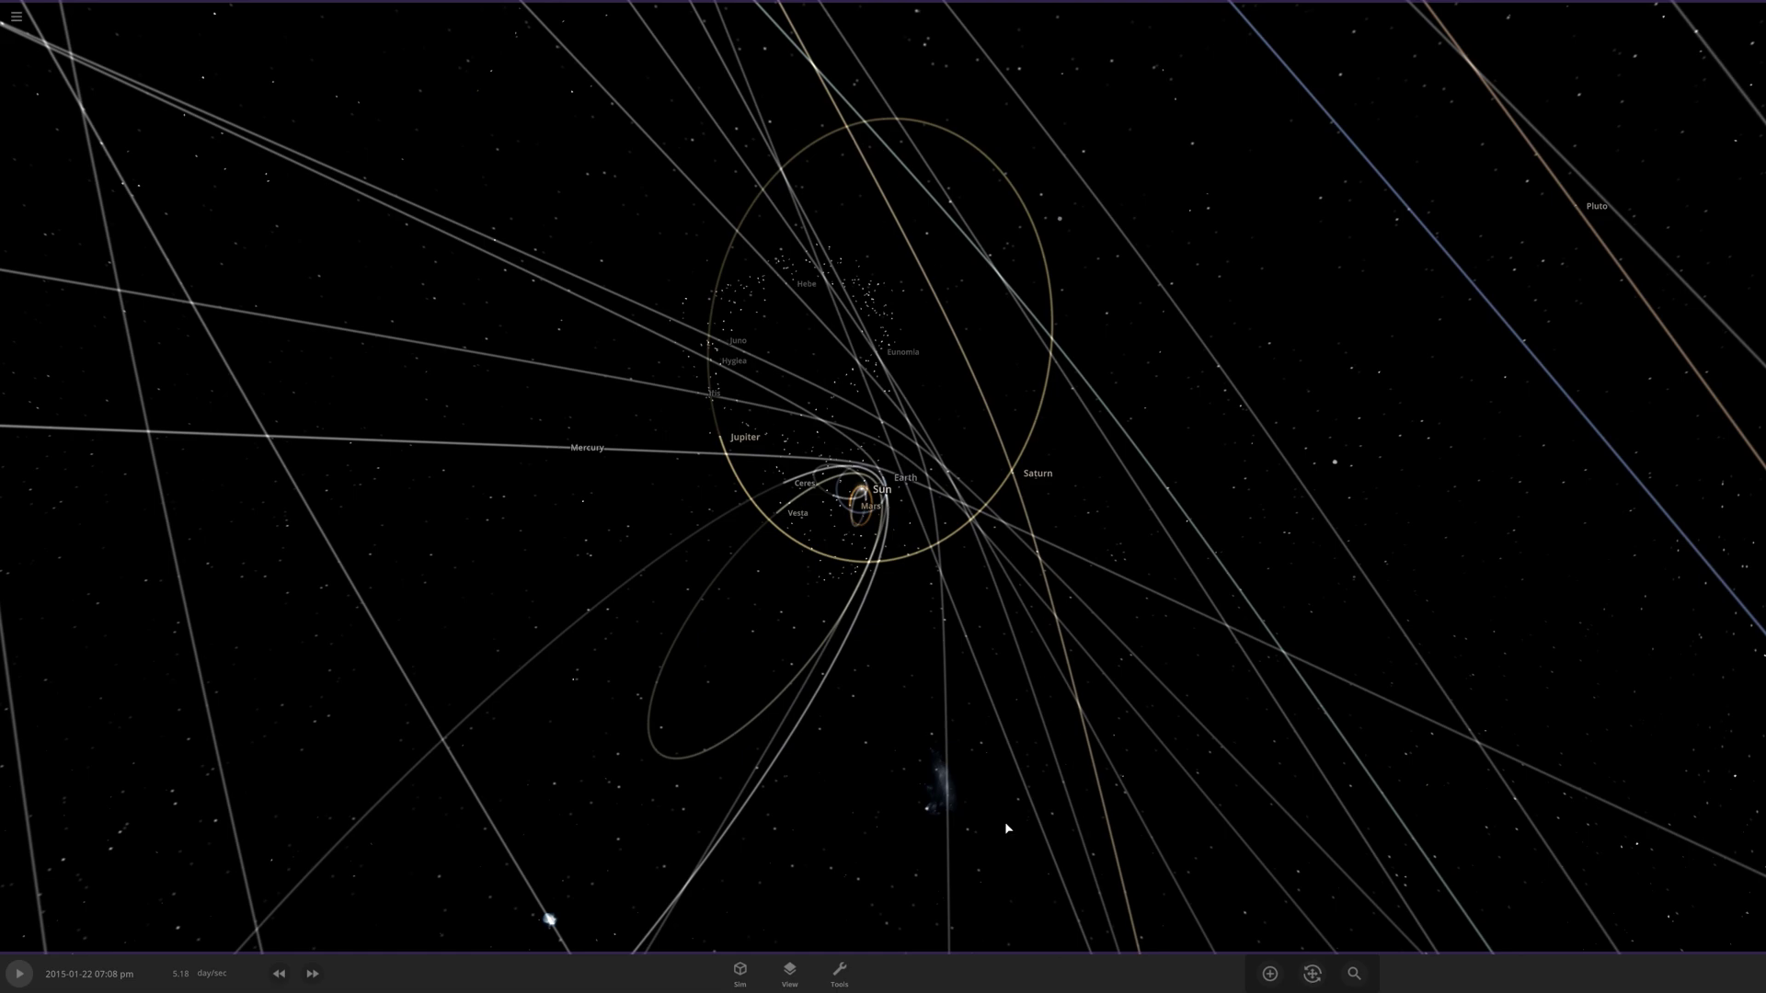
Examine the orbits of Earth, Mars, Ceres and Vesta around the displaced Sun, and those of Jupiter and the outer bodies.
left_click_drag(1026, 634, 963, 716)
scroll(824, 559, "up", 5)
left_click_drag(717, 381, 736, 676)
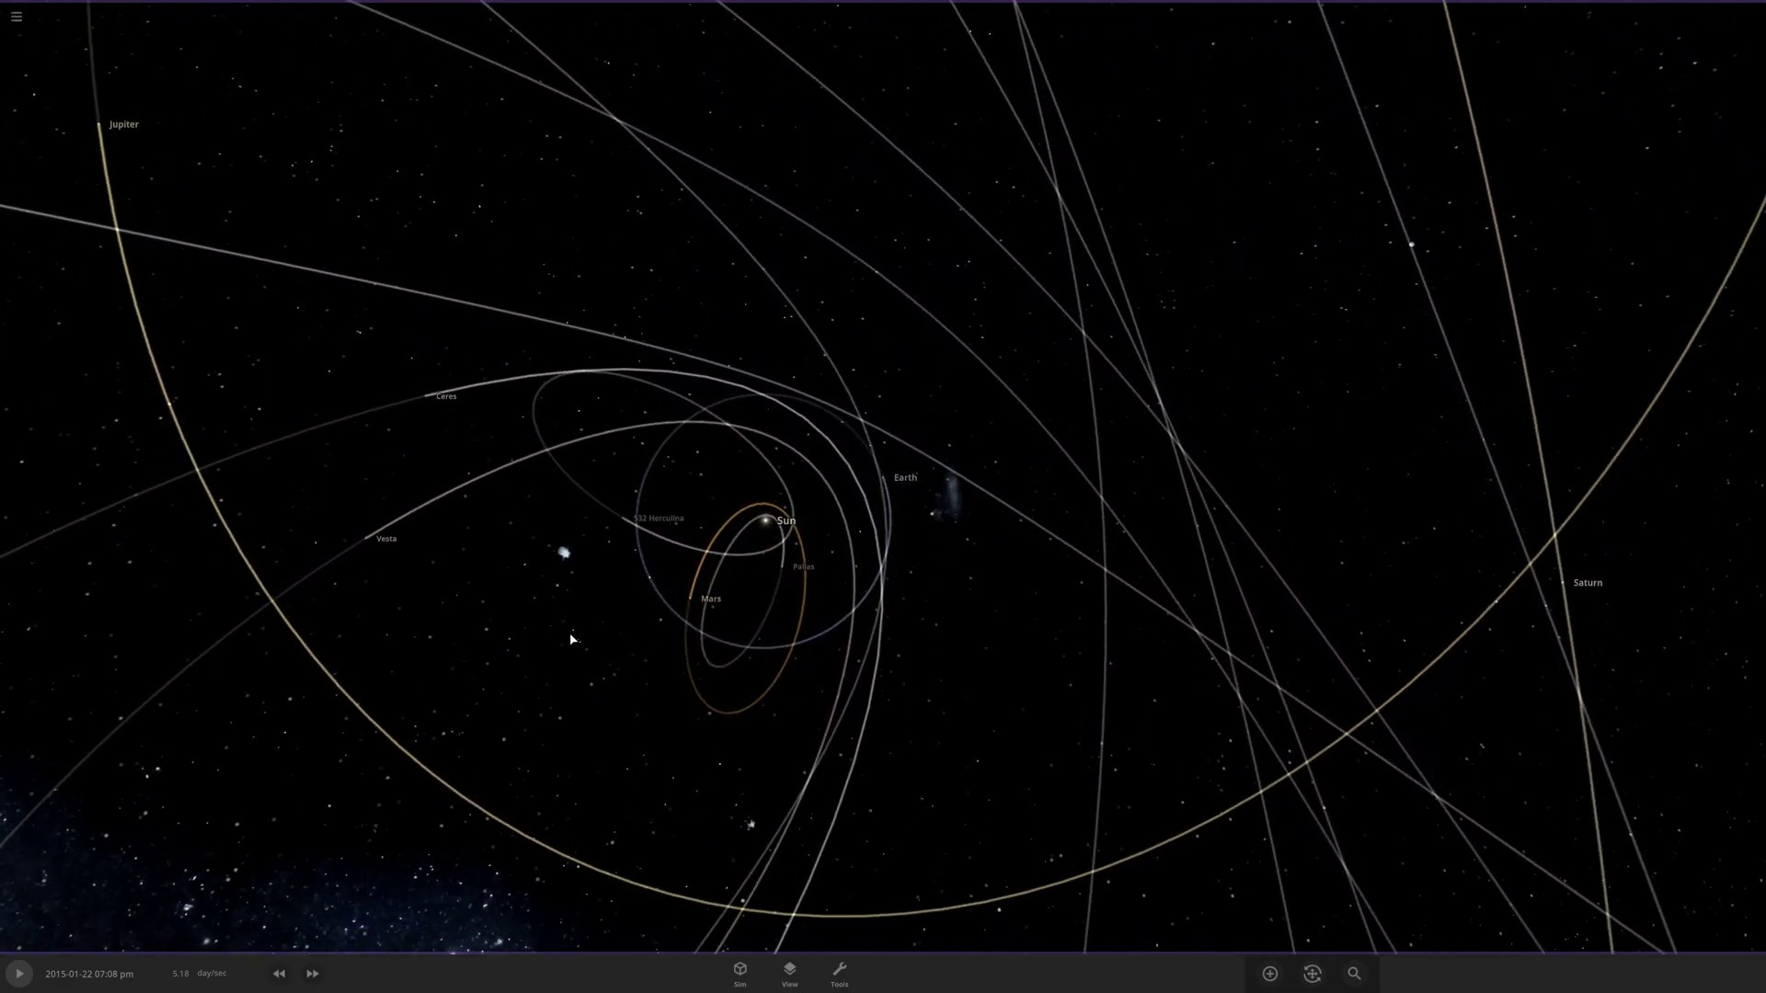
scroll(603, 383, "down", 6)
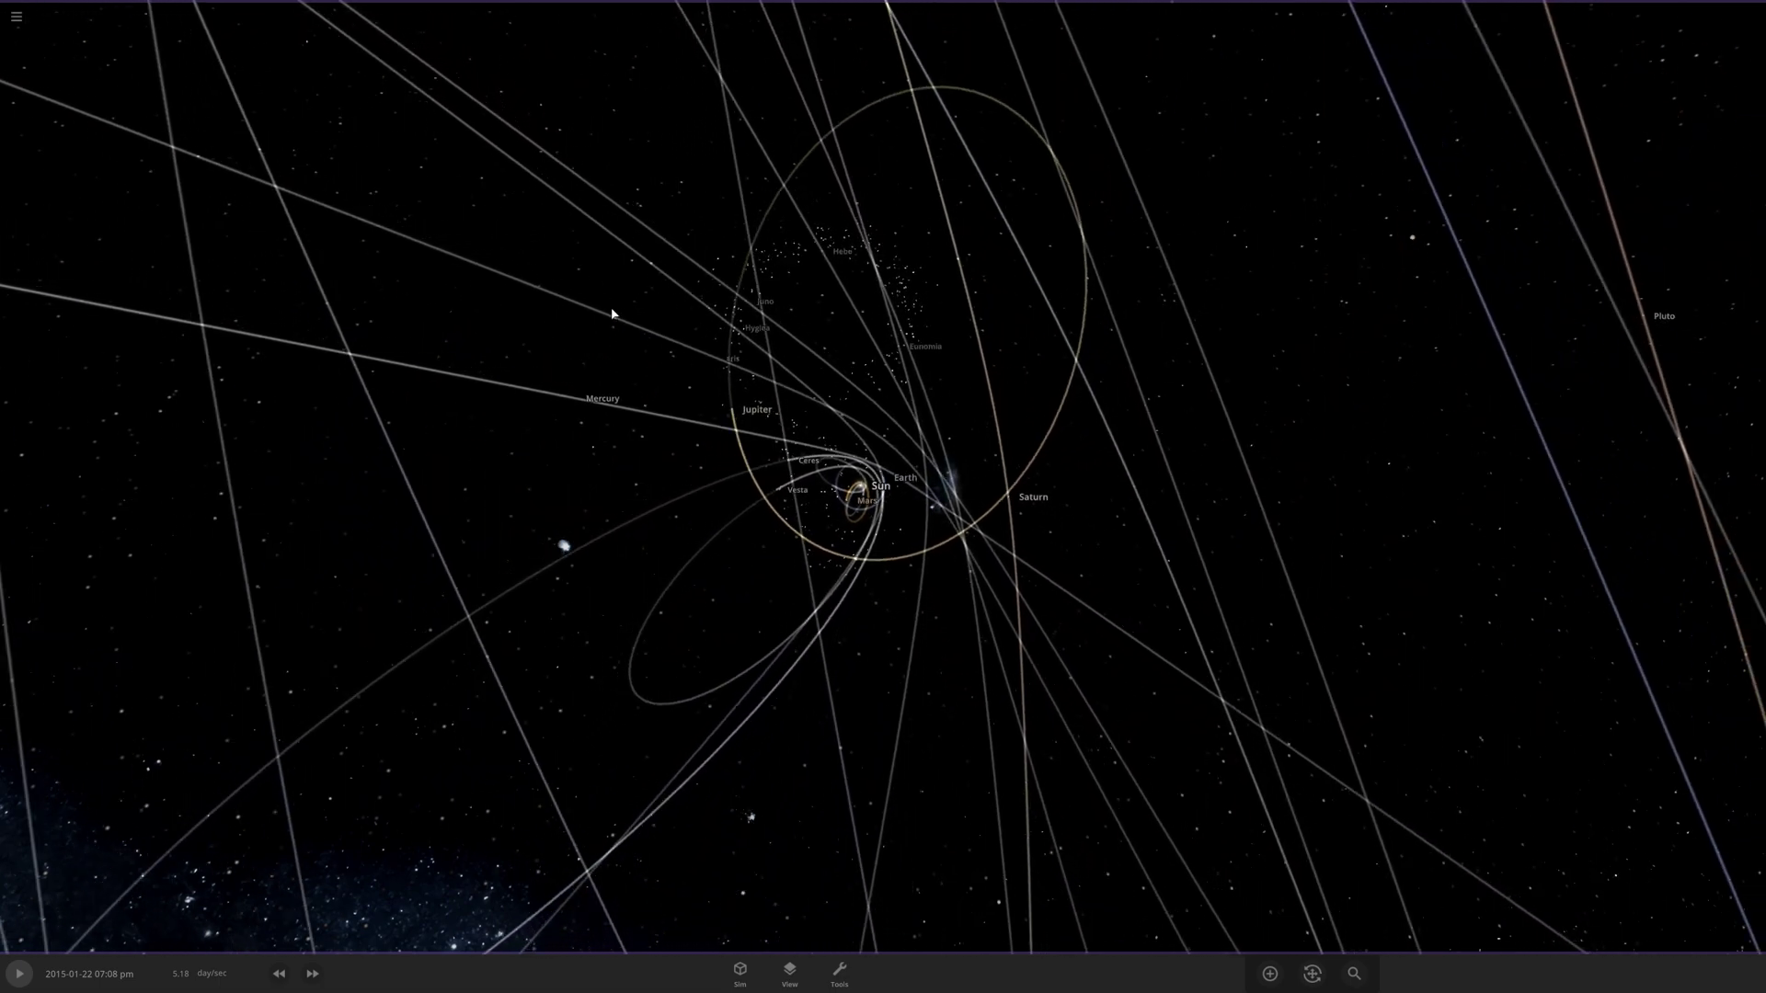
scroll(824, 579, "up", 6)
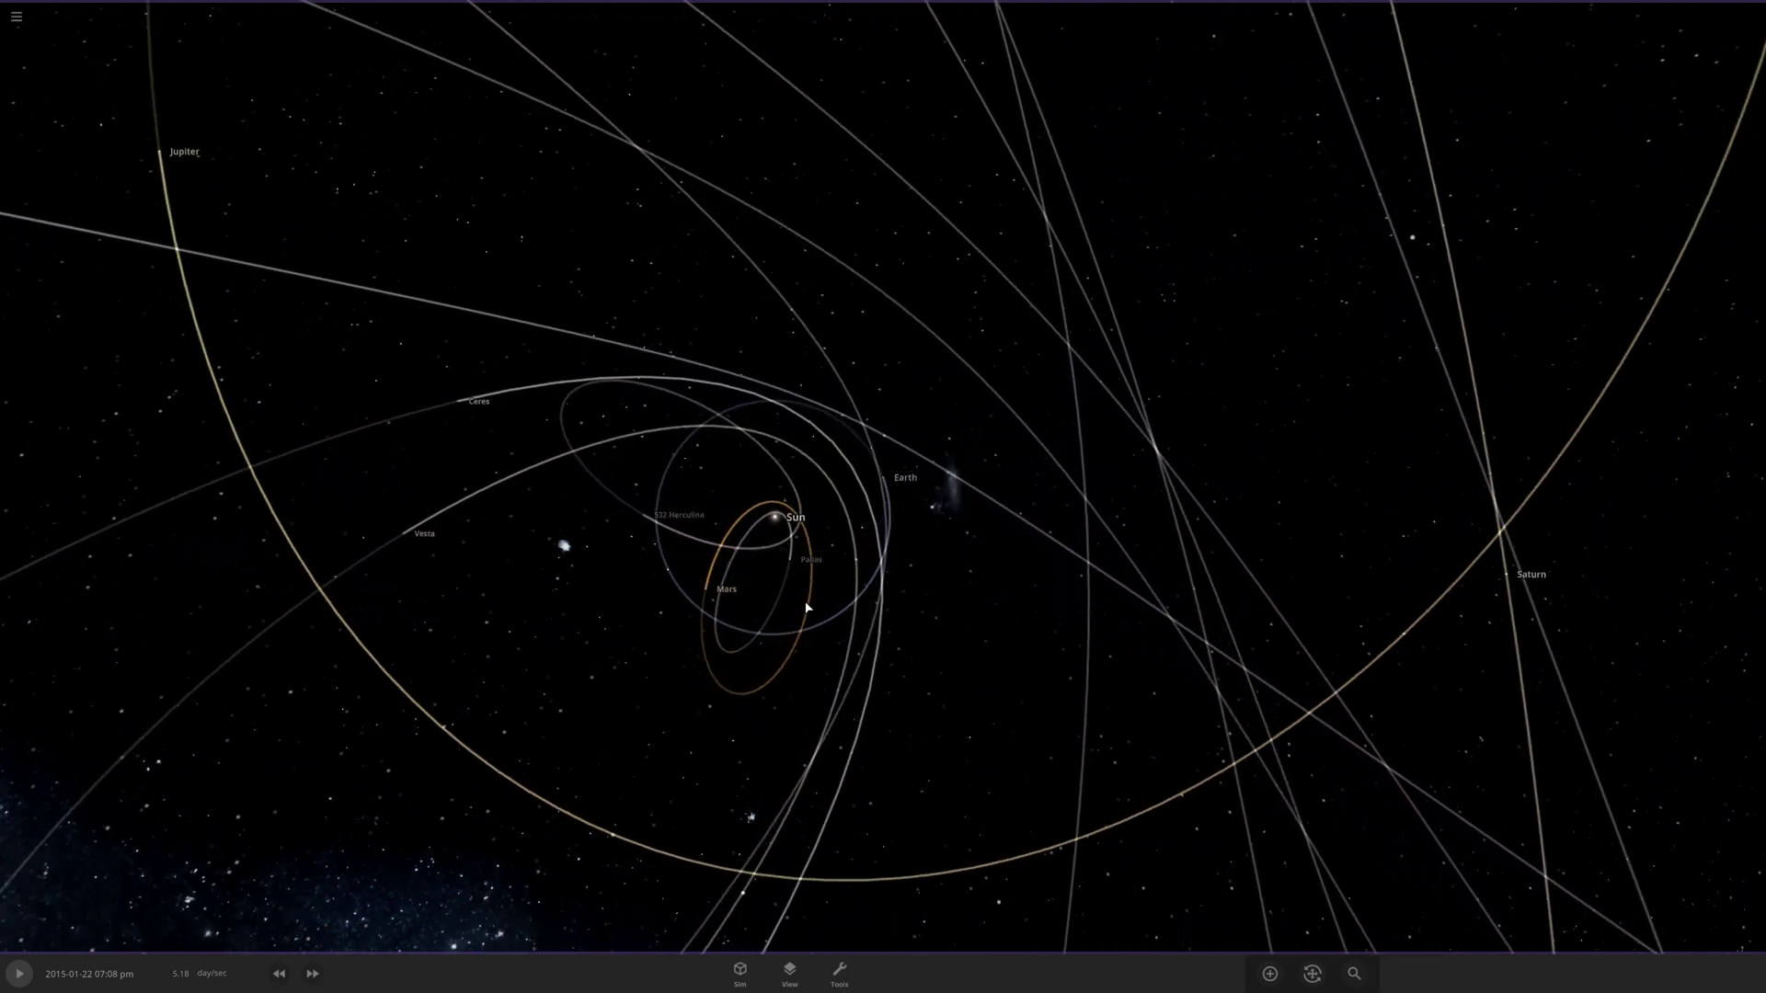
scroll(768, 699, "down", 1)
scroll(769, 696, "down", 5)
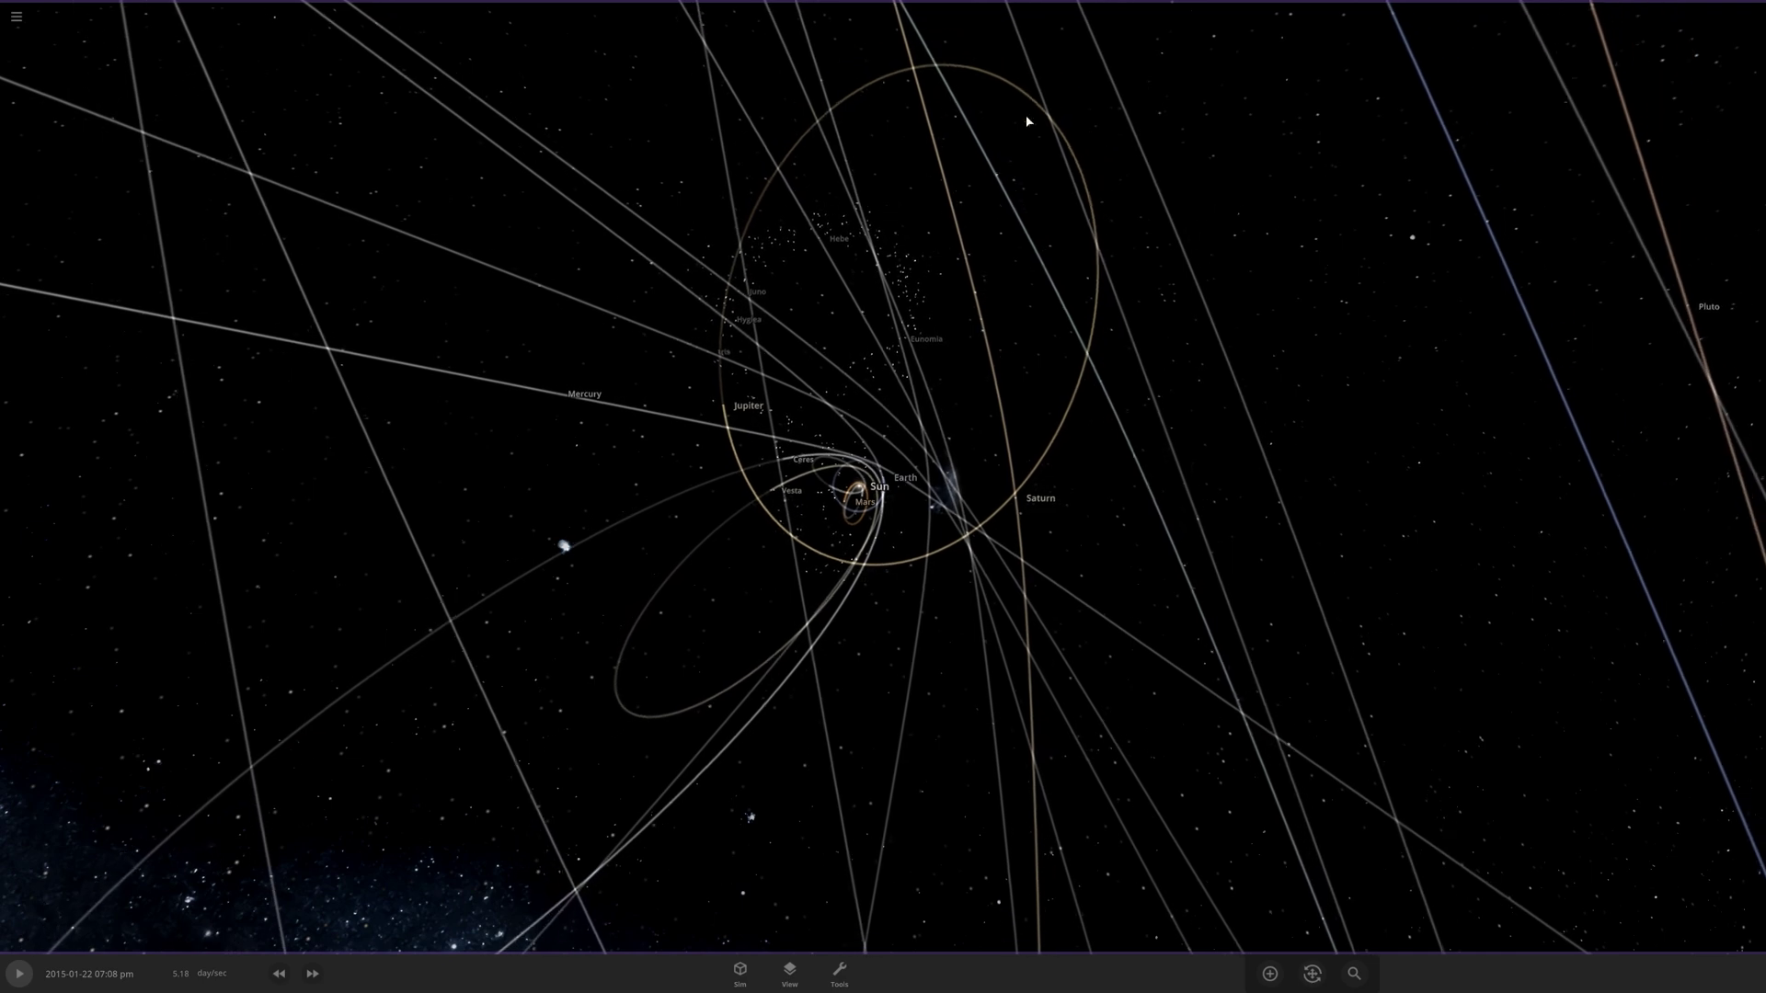
left_click_drag(839, 603, 832, 784)
Switch back from orbits to object trails and run the simulation at about 15.5 days per second.
left_click(789, 970)
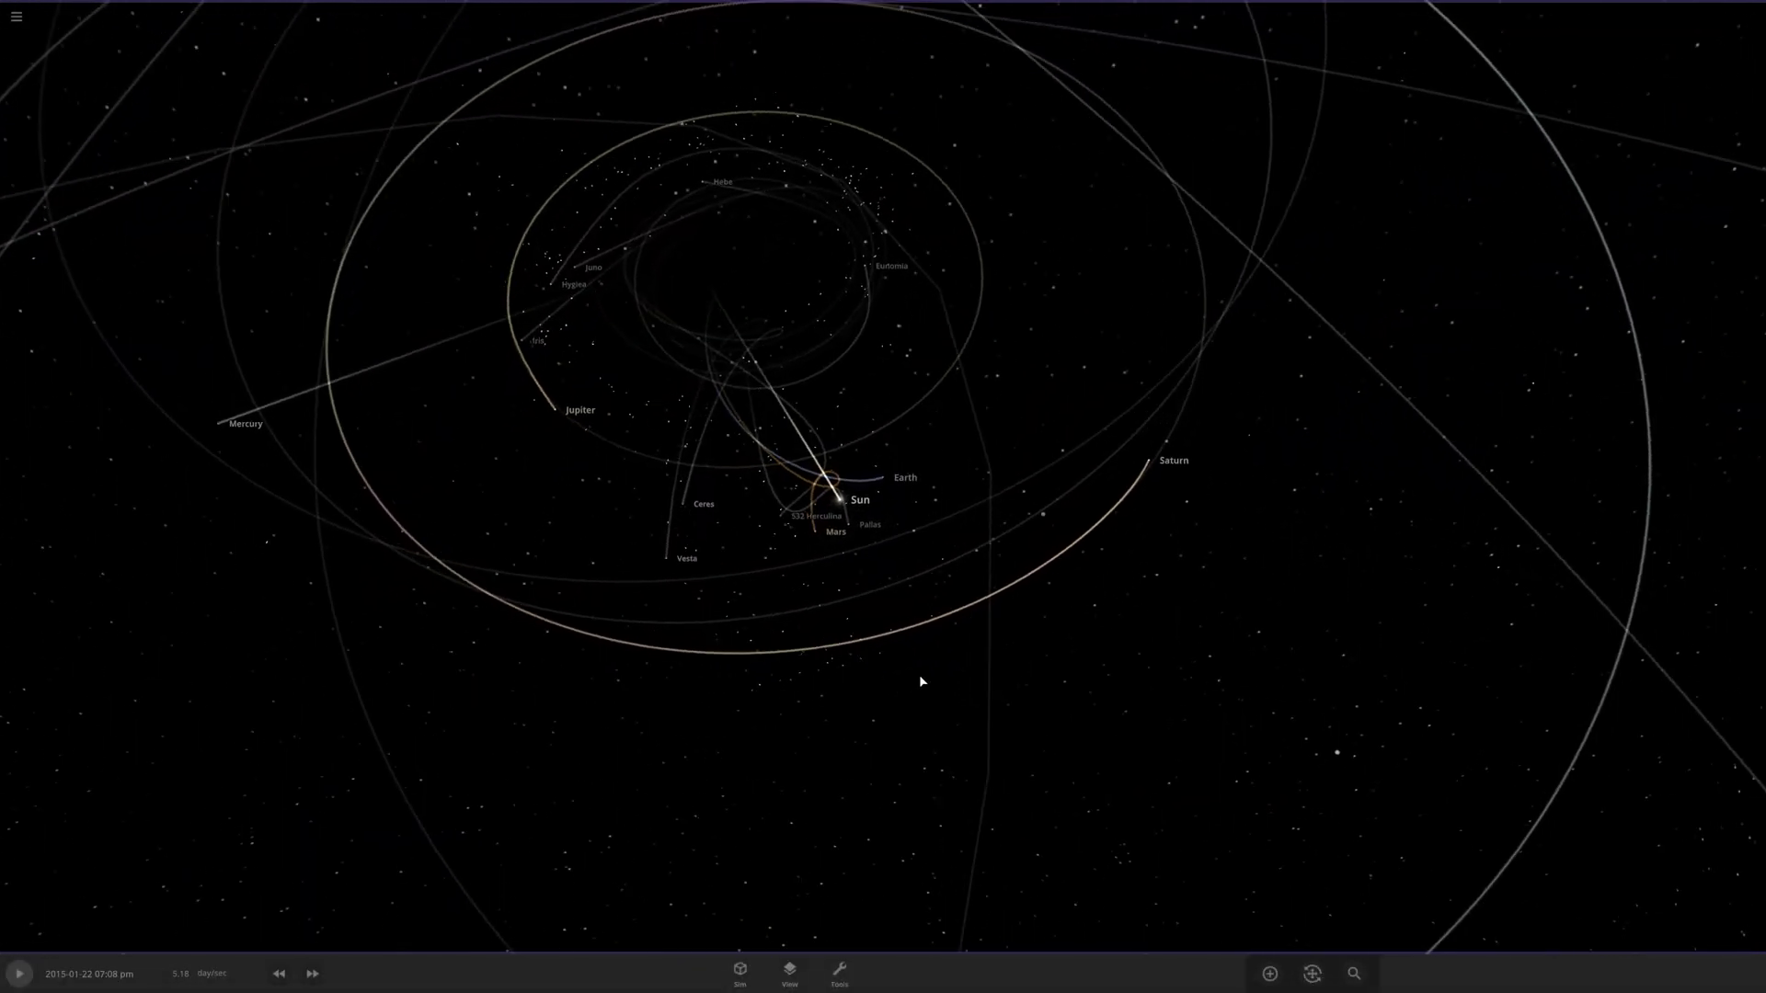
left_click_drag(927, 676, 1033, 733)
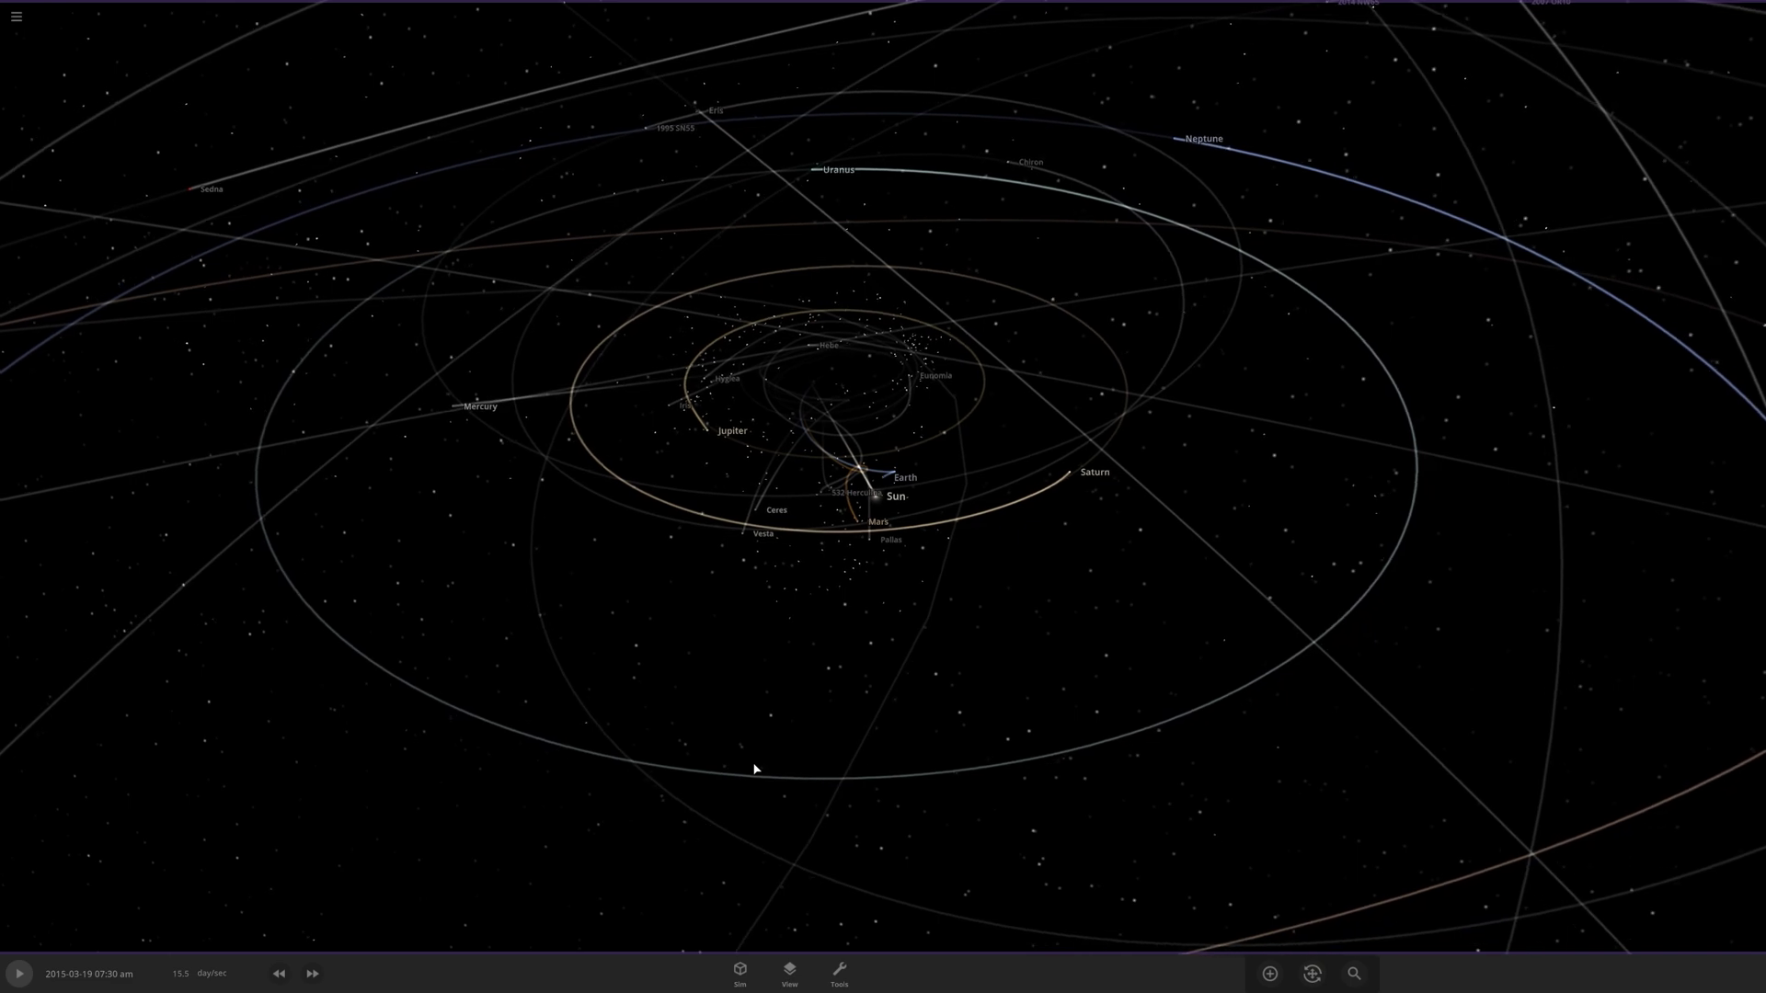
scroll(753, 769, "up", 3)
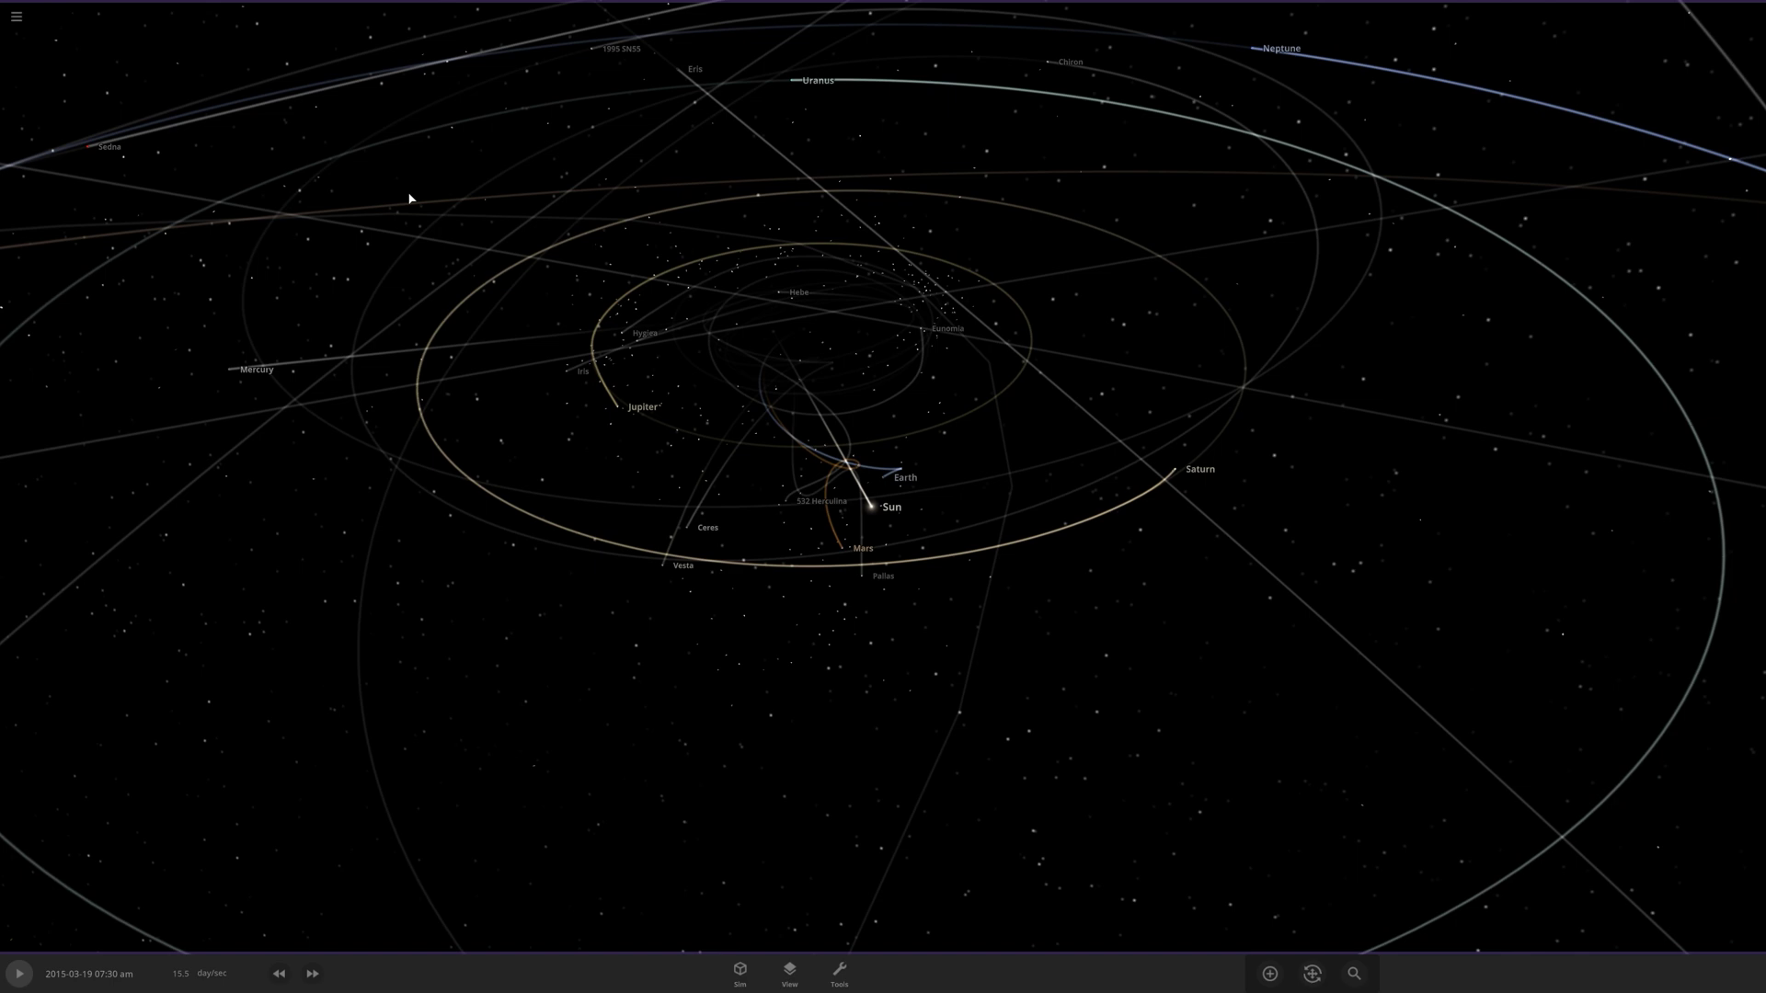
left_click_drag(1163, 550, 1155, 654)
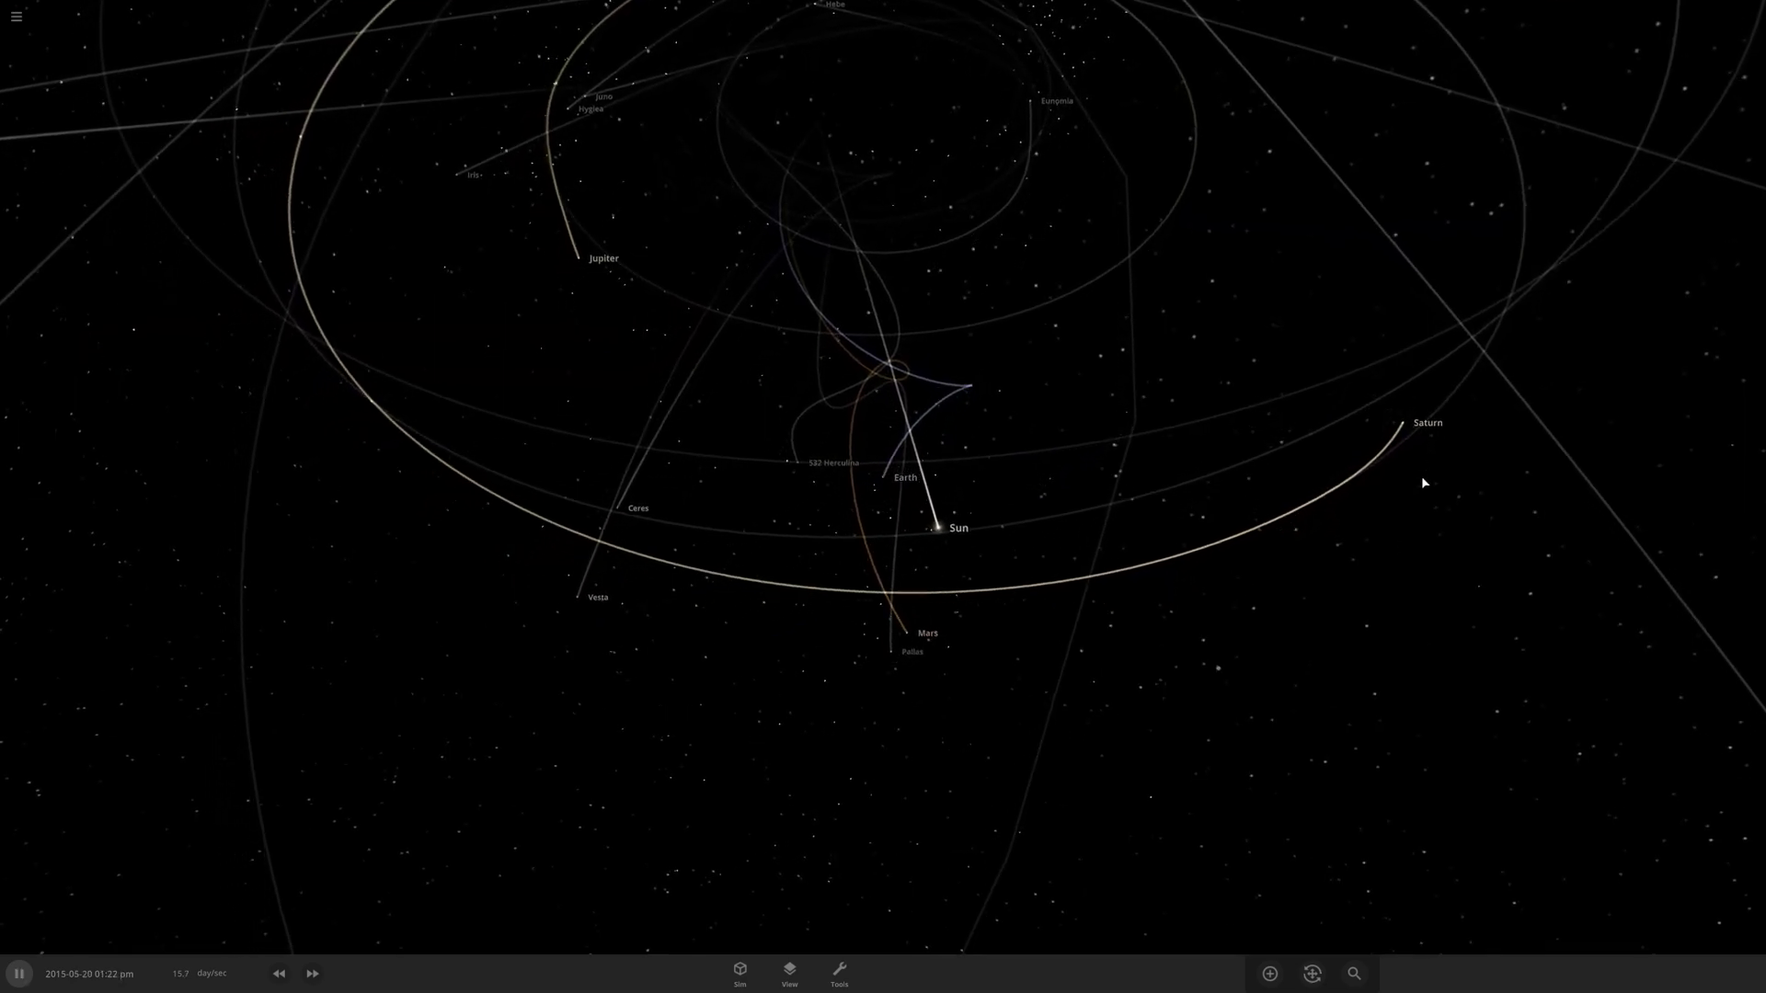
Inspect the trails of the Sun, Earth and Mars from the outer solar system in to close range.
scroll(1419, 484, "down", 3)
scroll(655, 366, "down", 2)
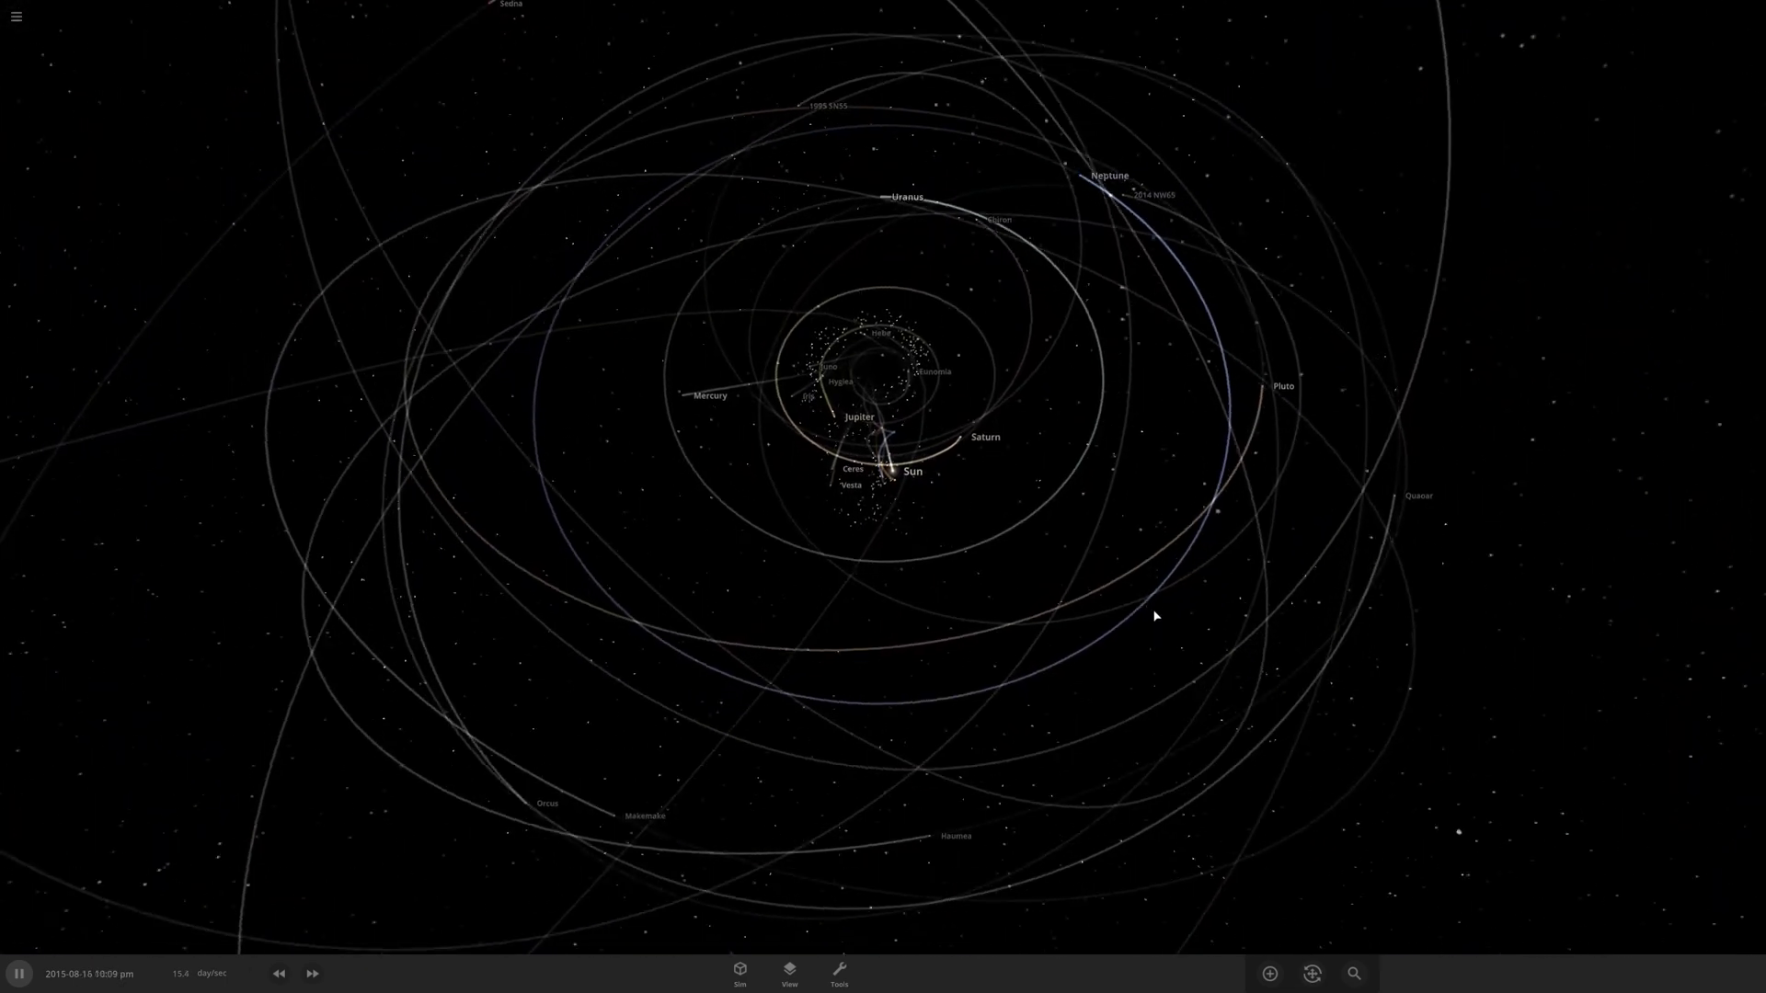
scroll(903, 521, "up", 5)
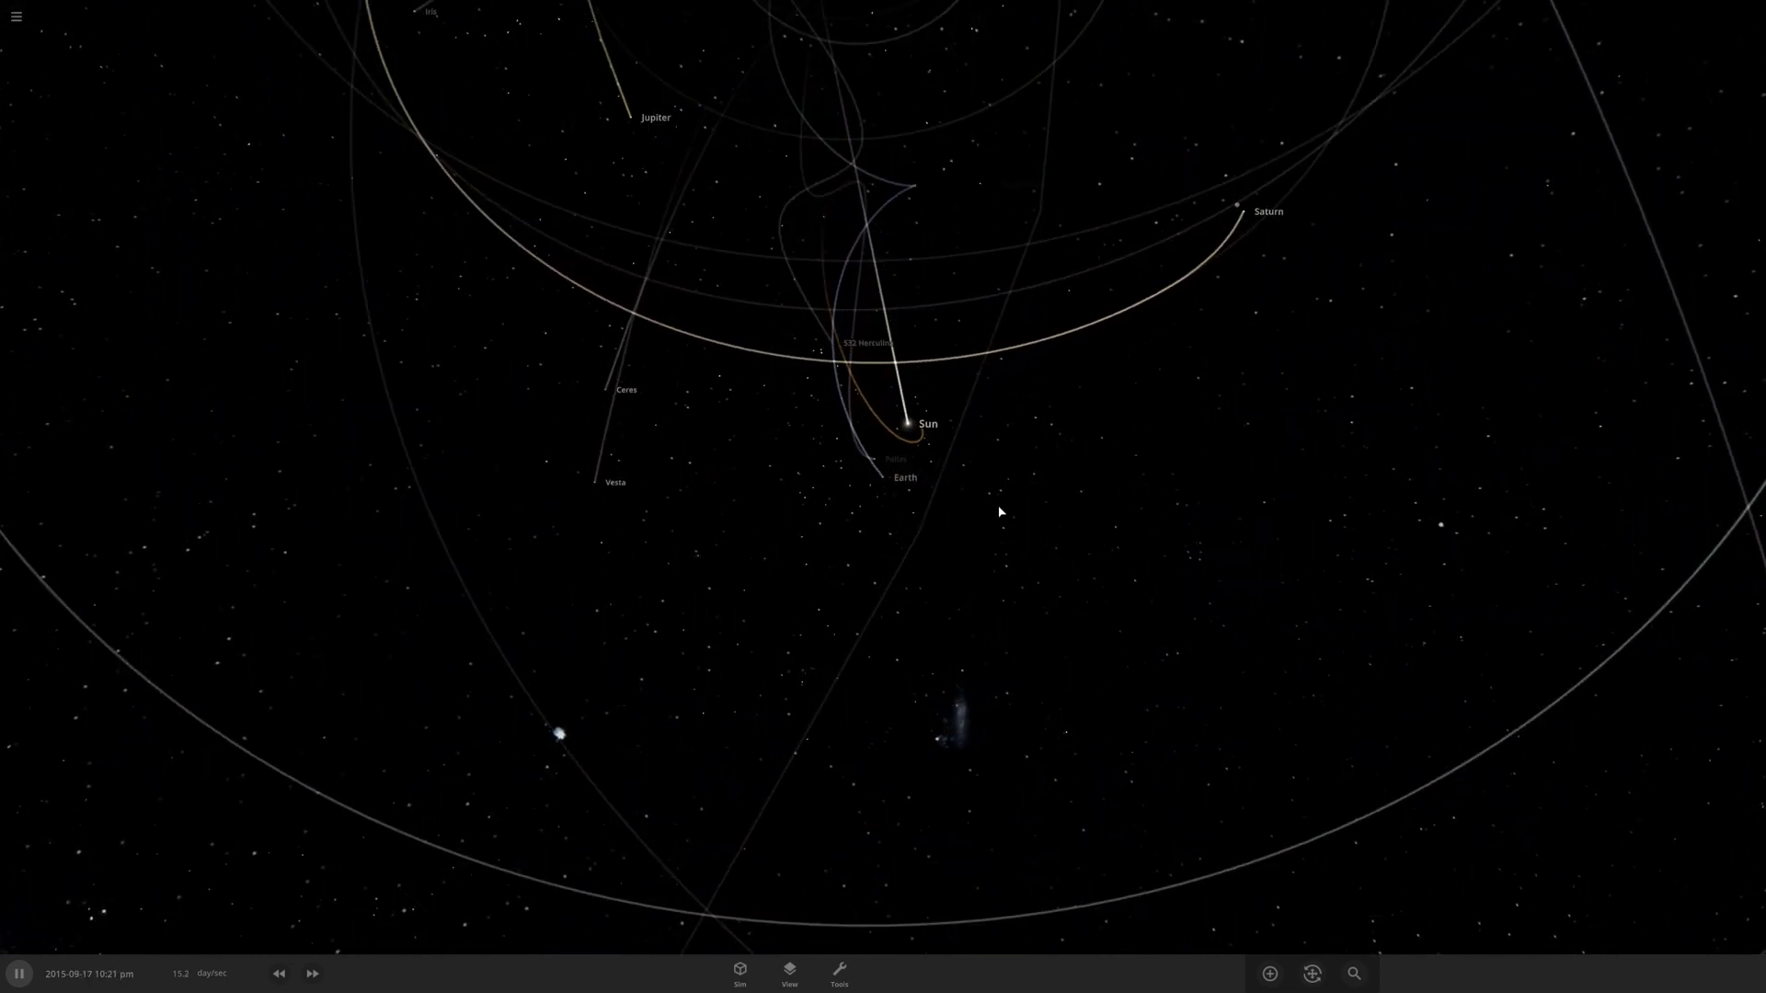
mouse_move(1016, 503)
left_mouse_down()
mouse_move(916, 501)
mouse_move(1001, 498)
left_mouse_up()
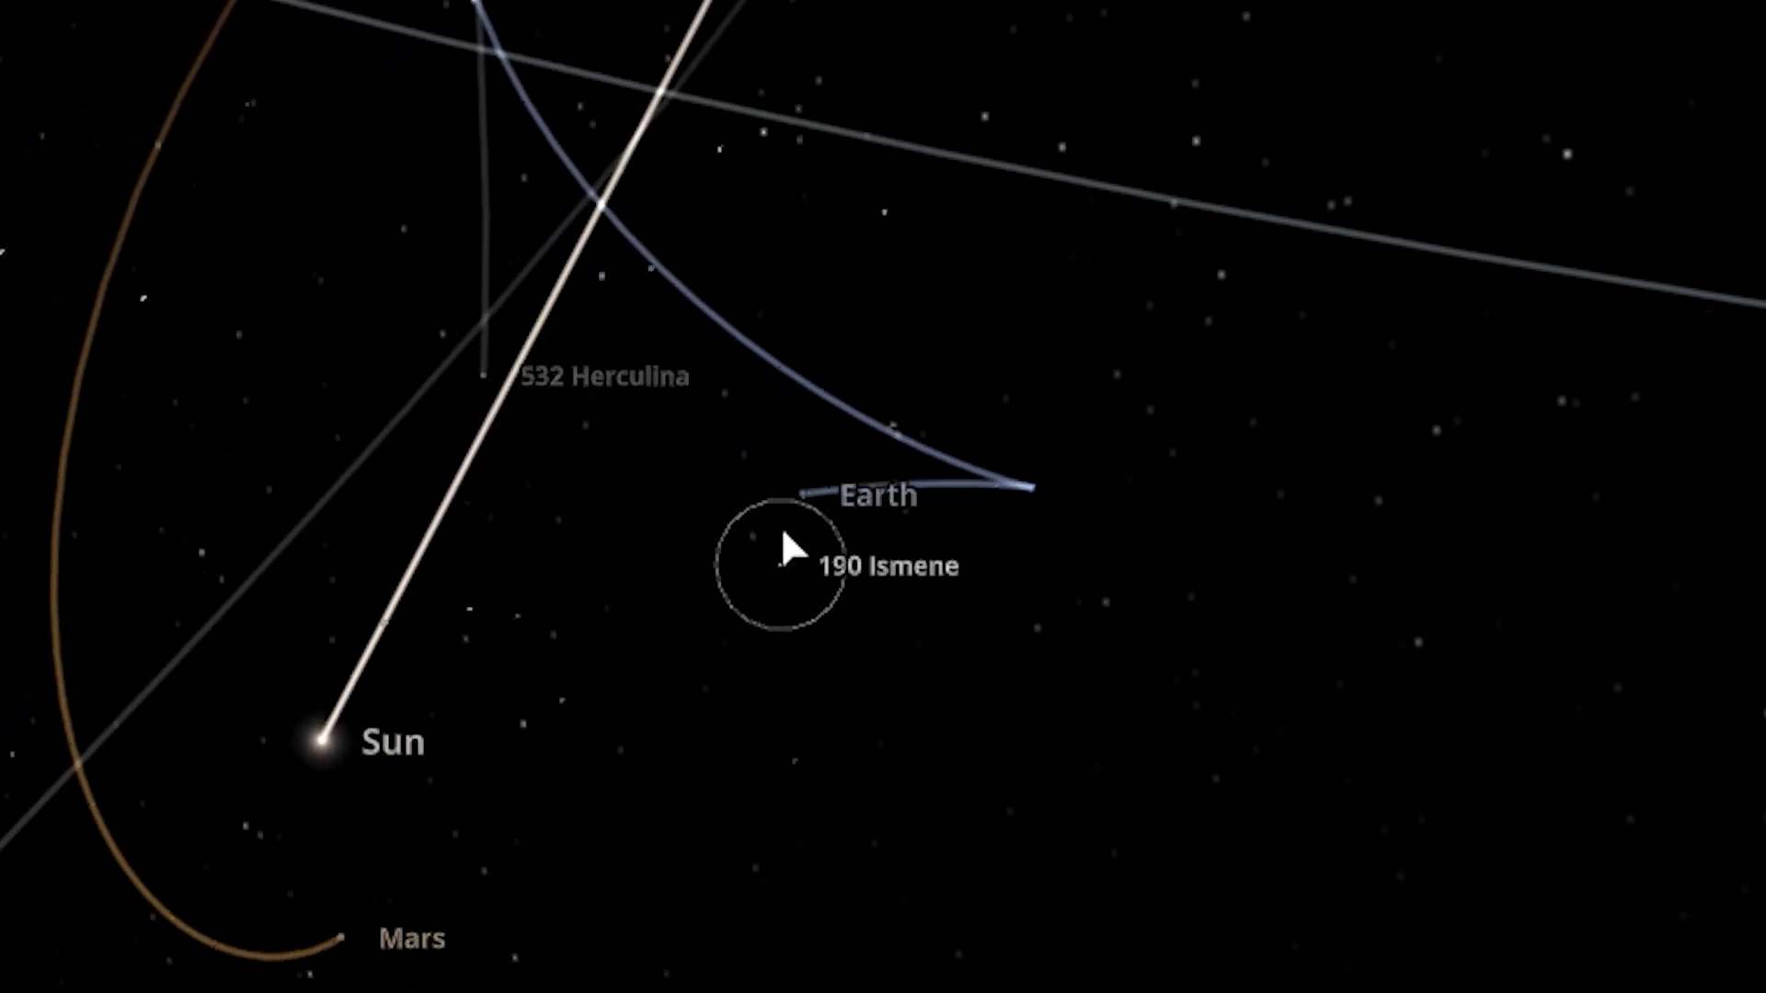
Open Earth's properties and check its surface temperature data.
left_click(804, 490)
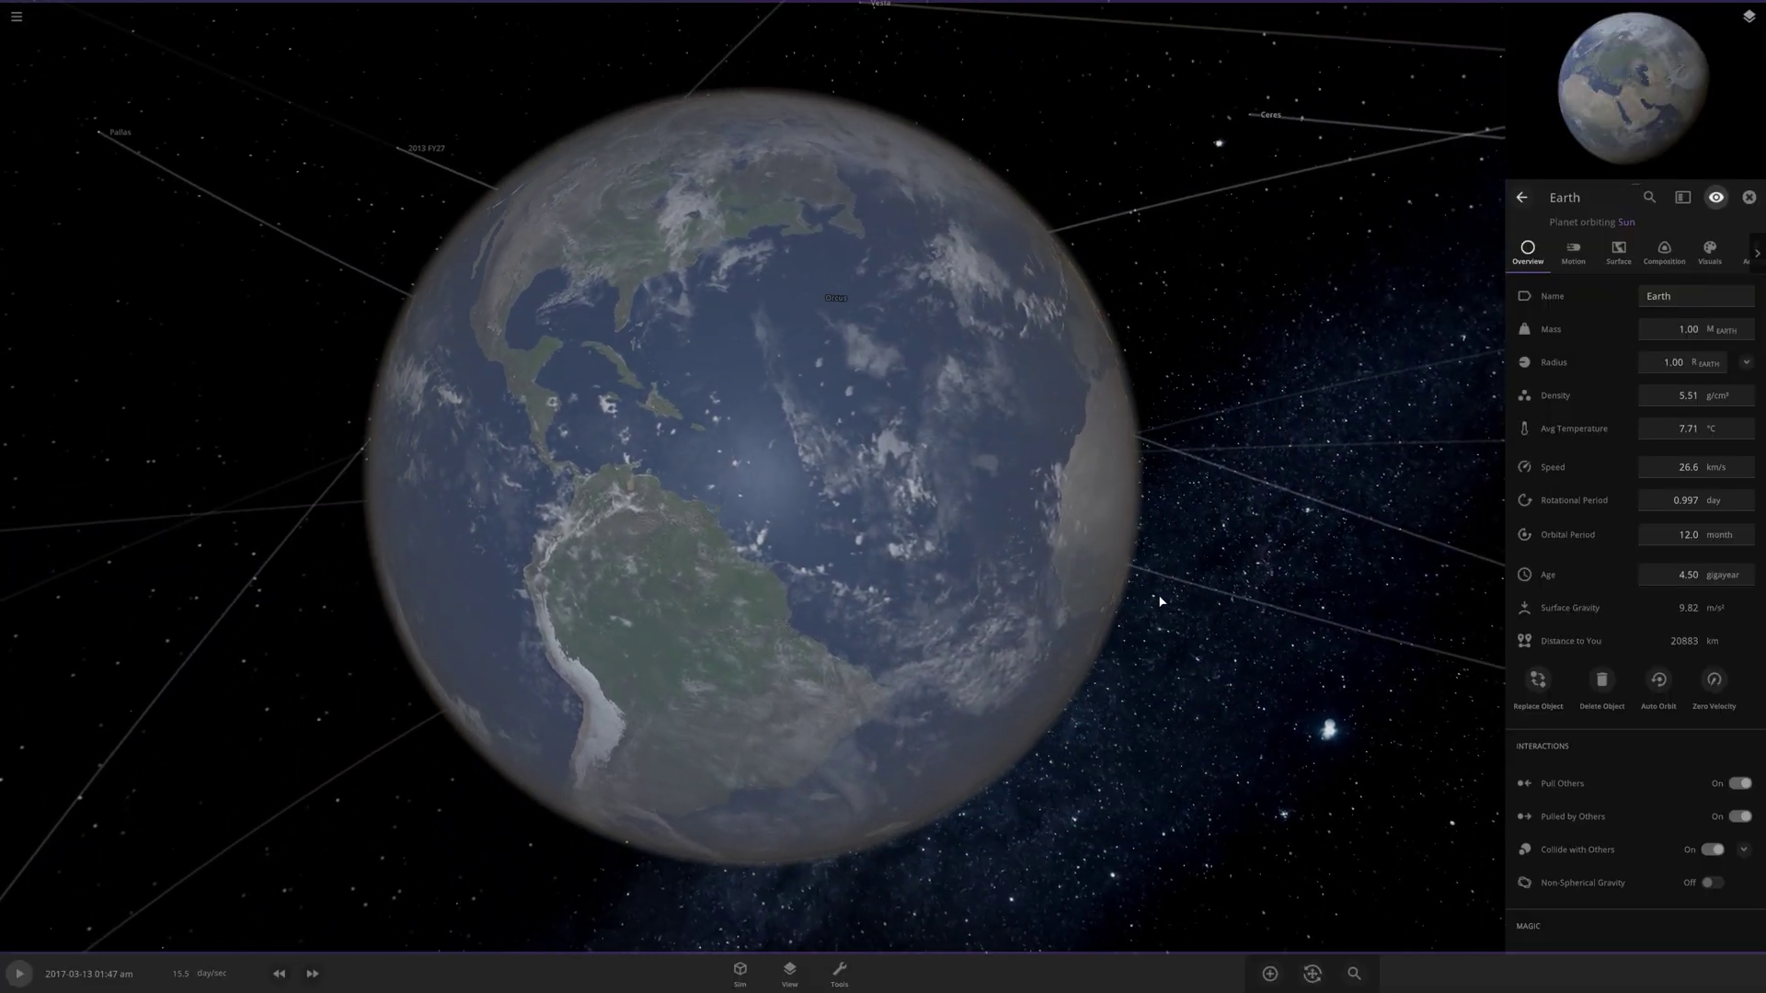
scroll(1169, 603, "down", 3)
left_click_drag(1170, 602, 1003, 546)
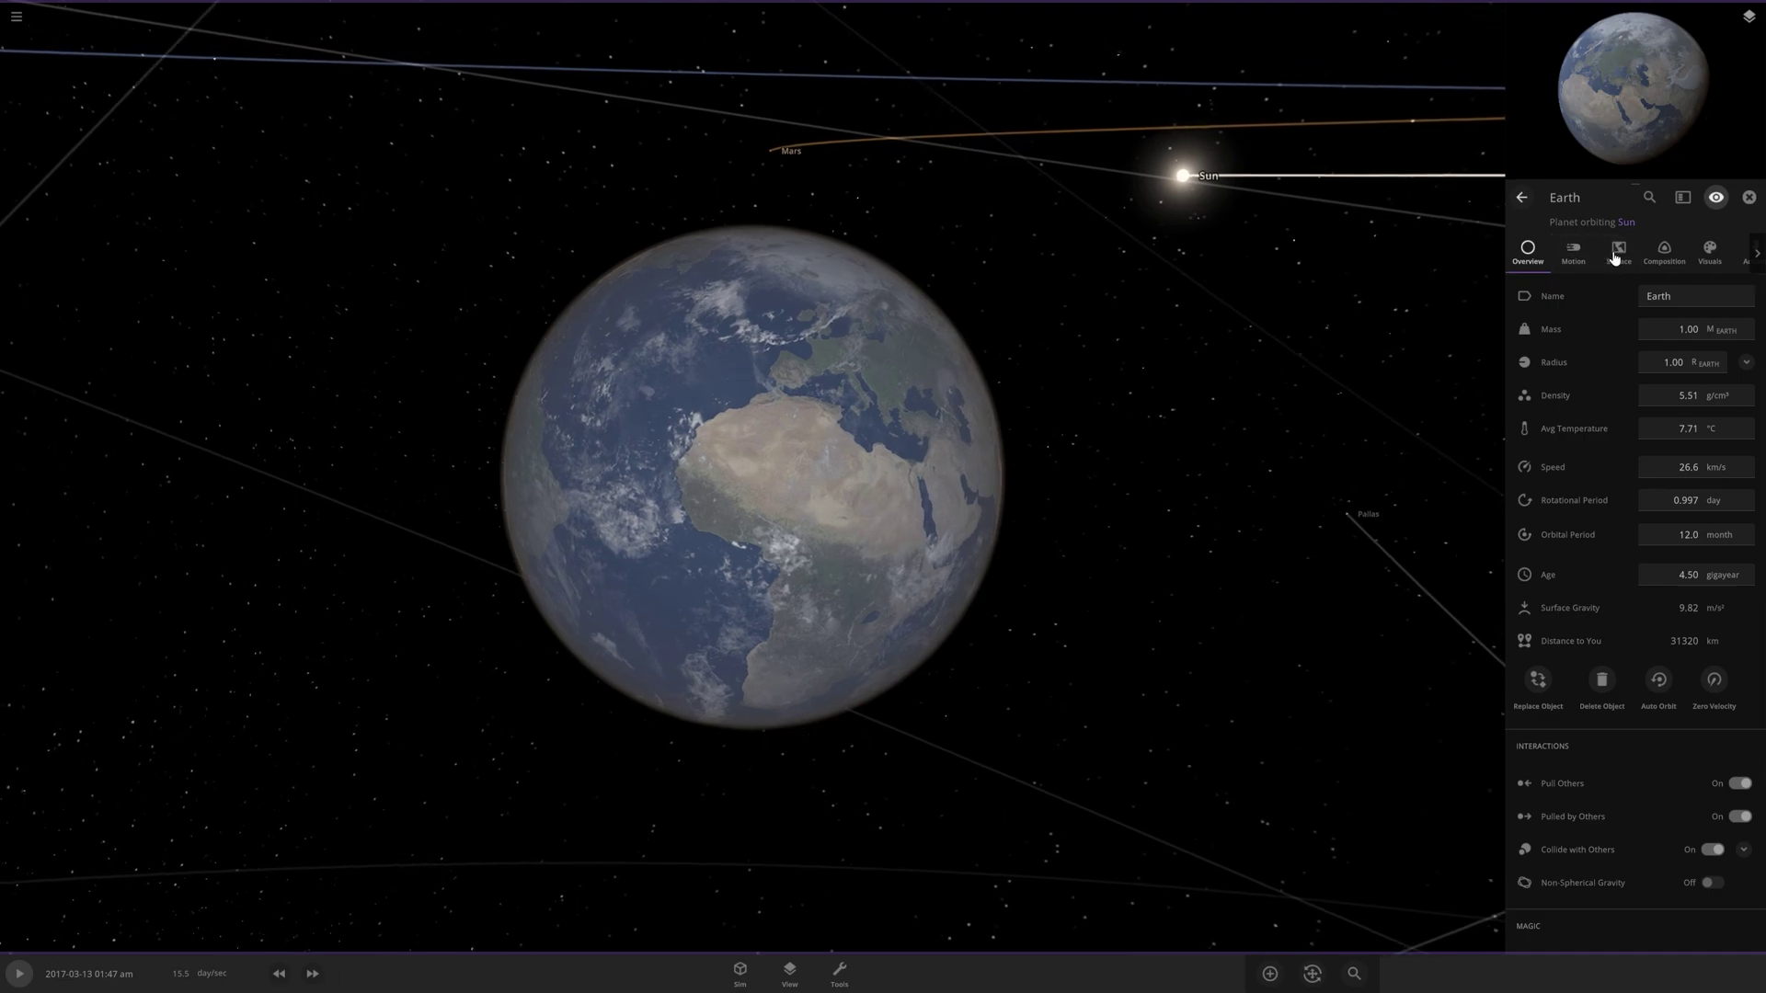
left_click(1617, 254)
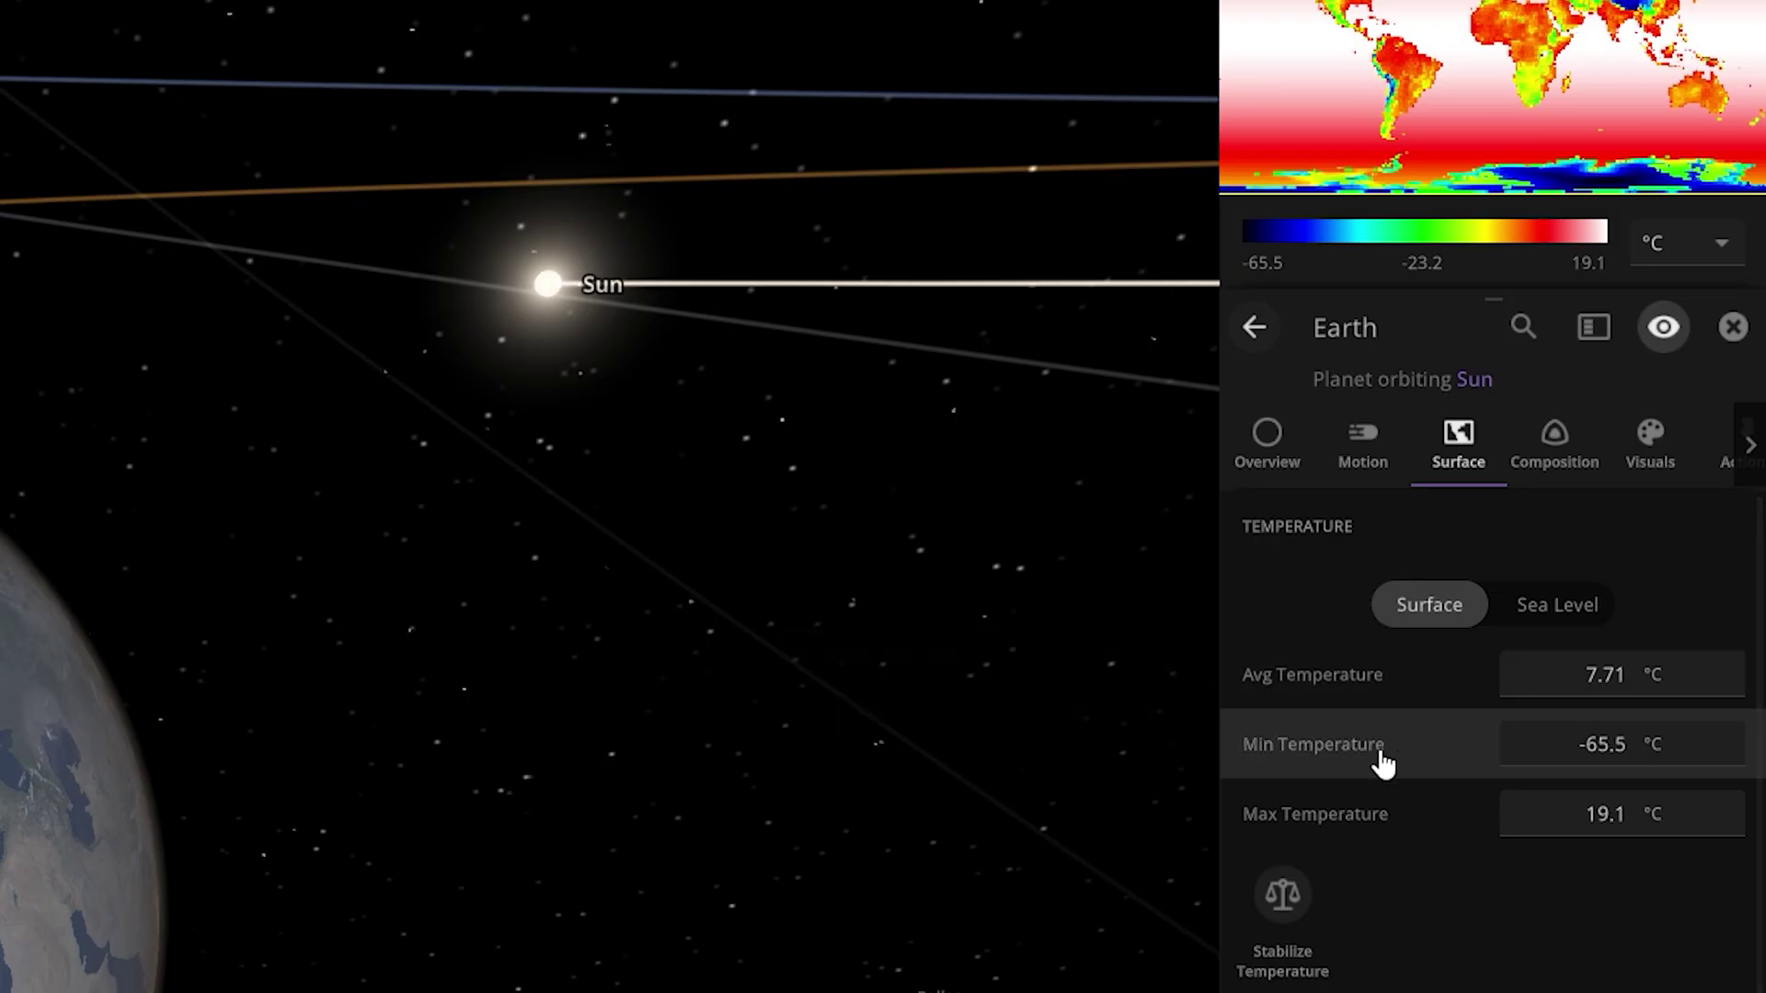
Review Earth's composition data, including Earth similarity and life likelihood, and view the planet from several sides.
left_click(1589, 428)
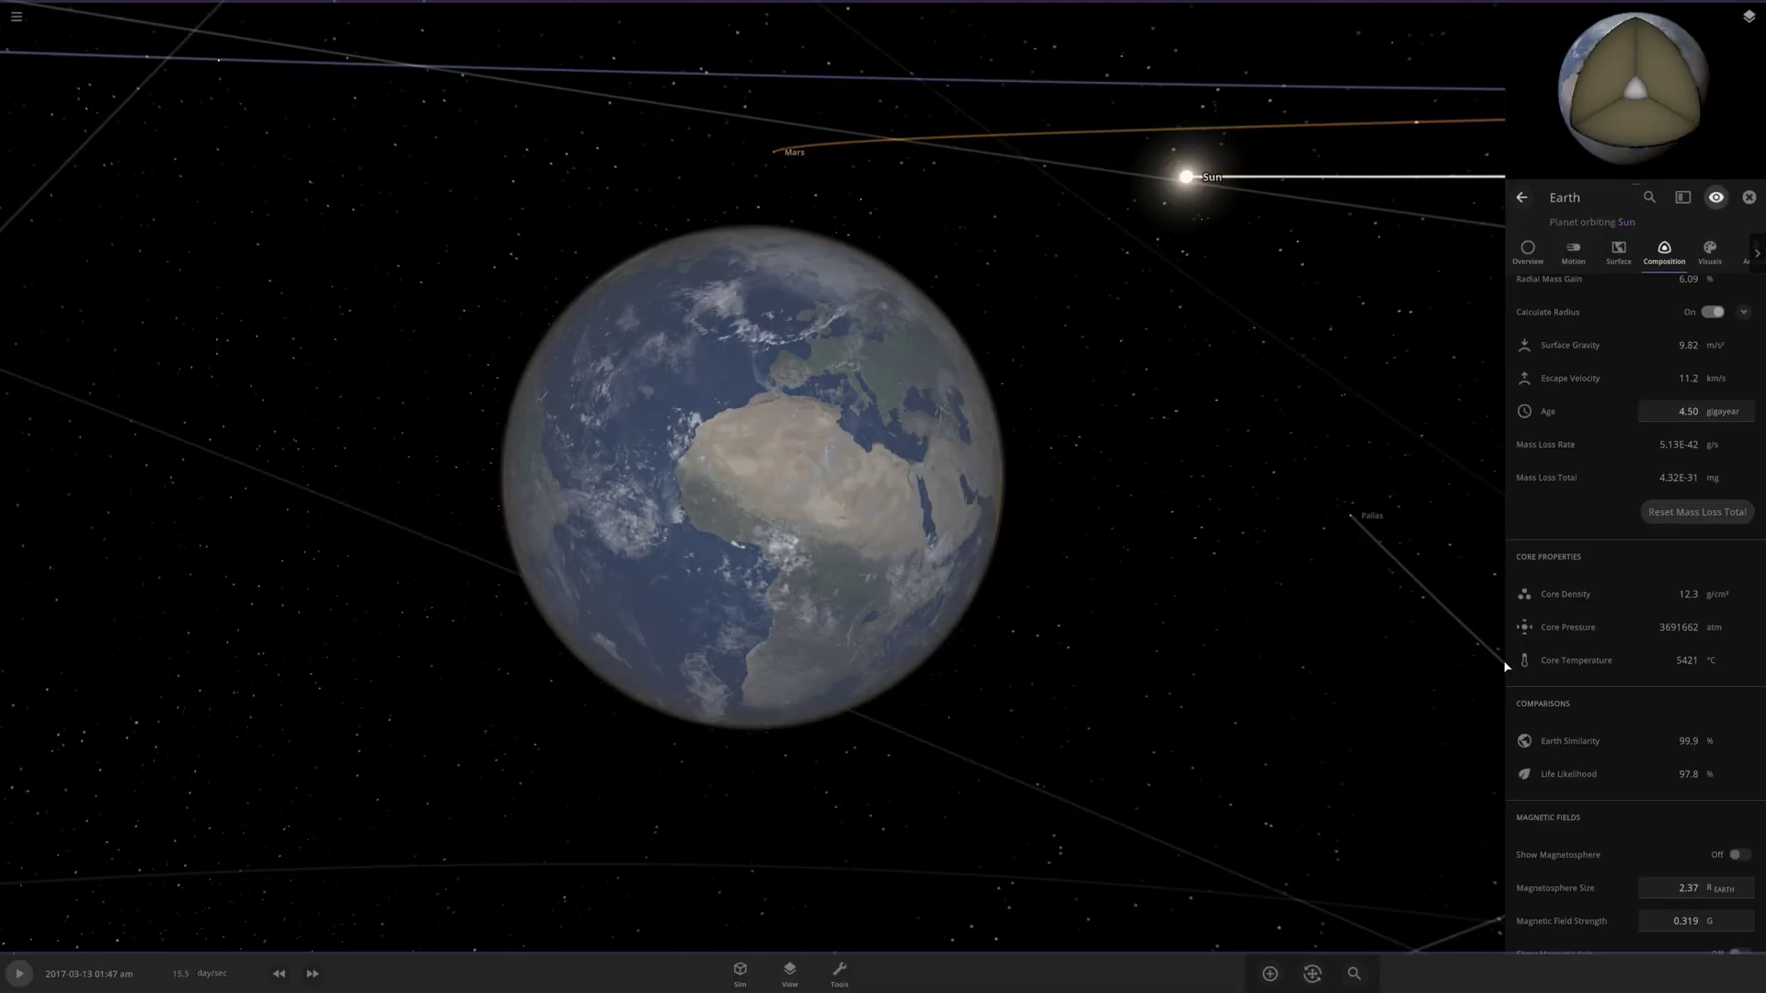
scroll(1135, 583, "down", 3)
left_click_drag(1135, 583, 875, 512)
scroll(1085, 513, "up", 3)
scroll(1002, 440, "down", 2)
scroll(1003, 441, "up", 3)
scroll(1246, 472, "down", 2)
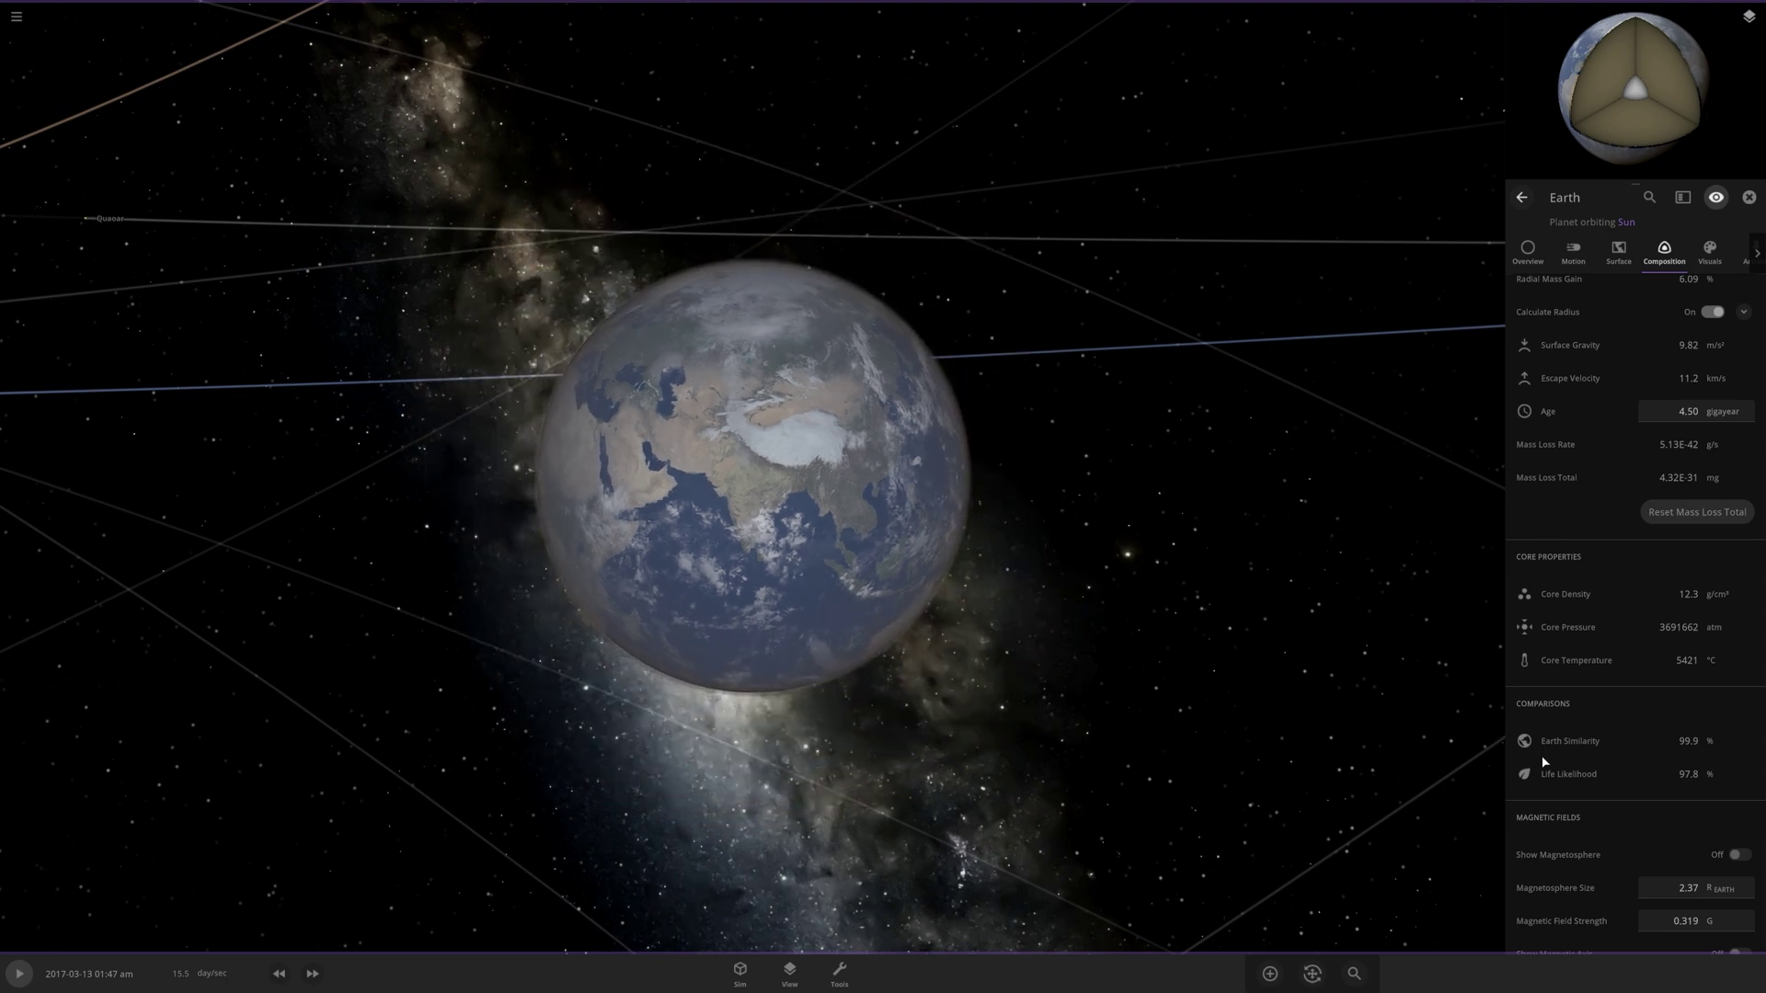
scroll(943, 520, "down", 3)
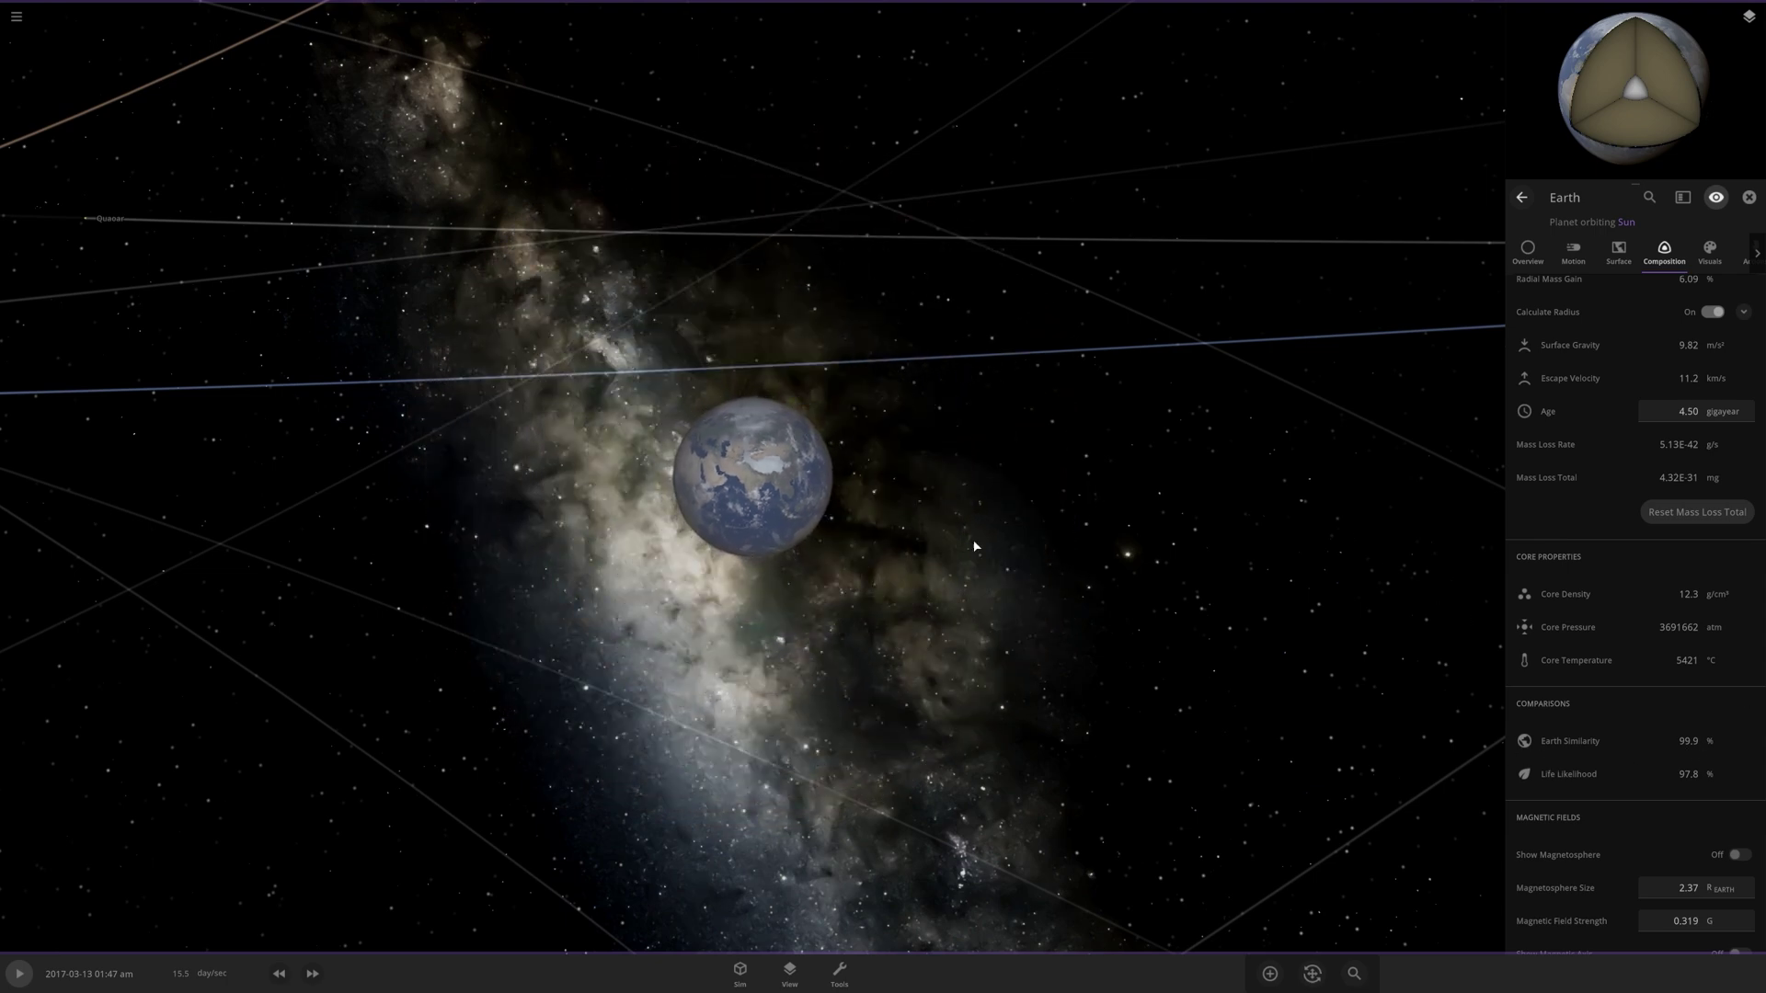
left_click_drag(937, 563, 1116, 542)
scroll(1032, 485, "up", 3)
scroll(1088, 408, "up", 2)
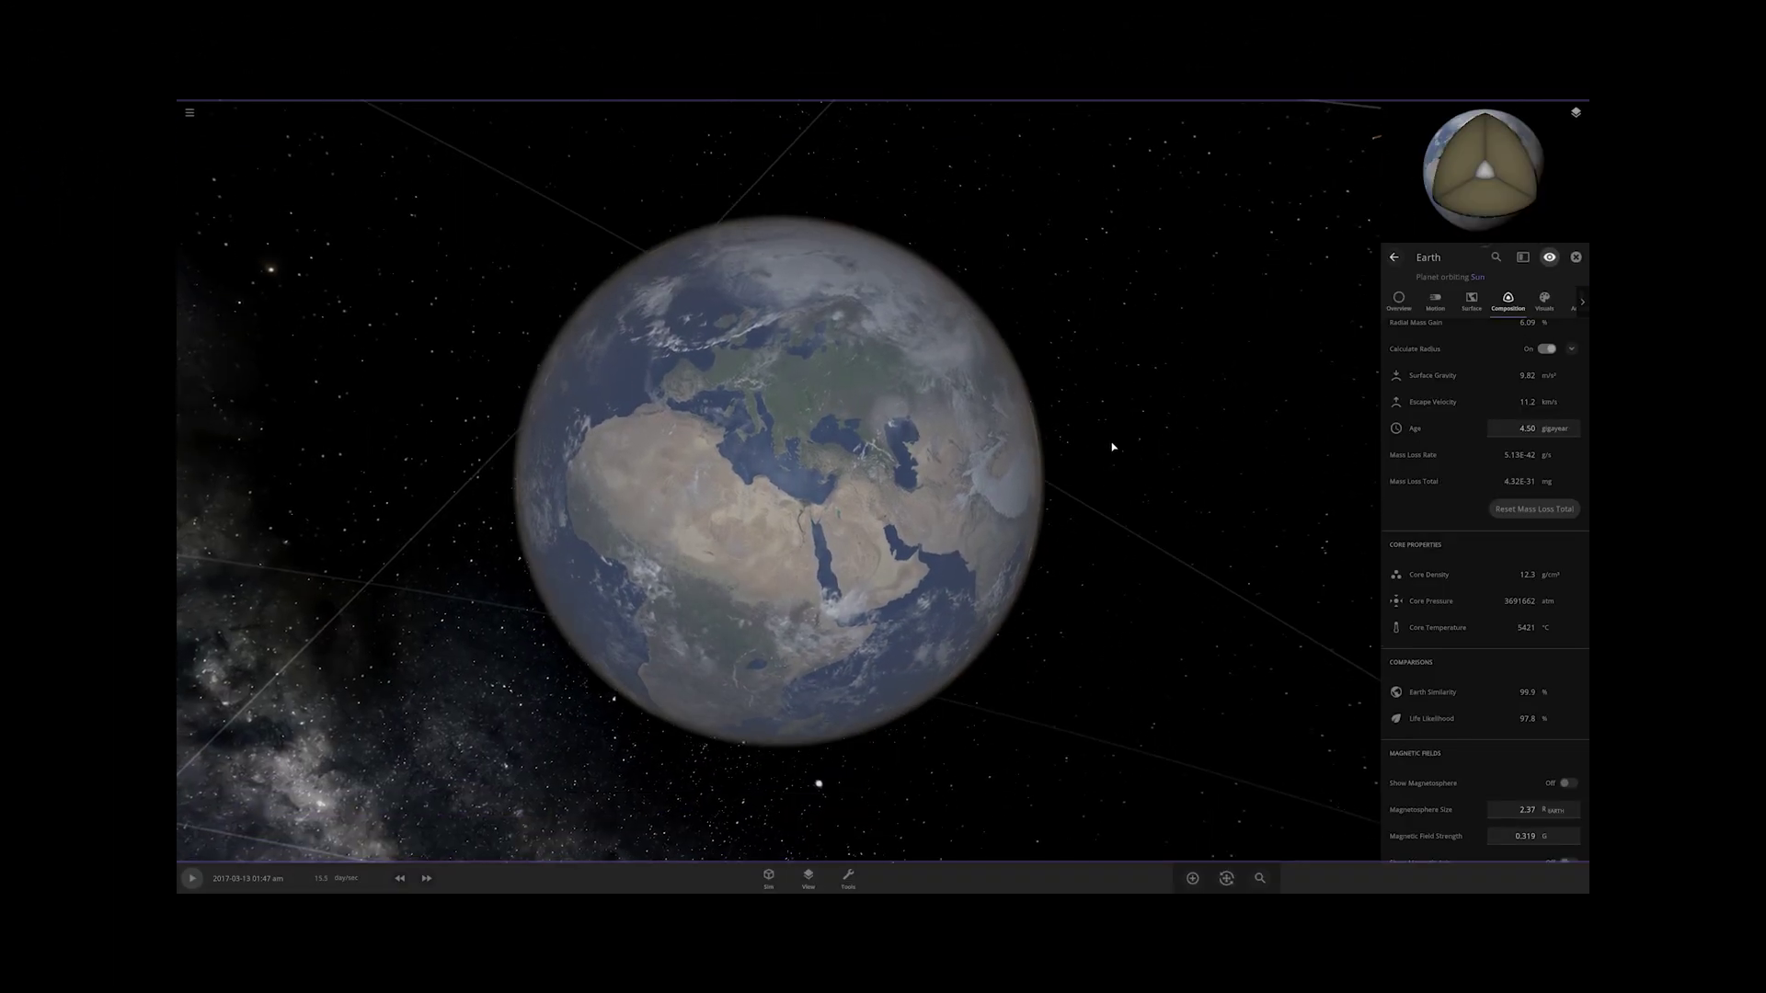
Inspect the trails of Earth and Mars around the moving Sun from several angles while the simulation runs.
scroll(1162, 355, "up", 3)
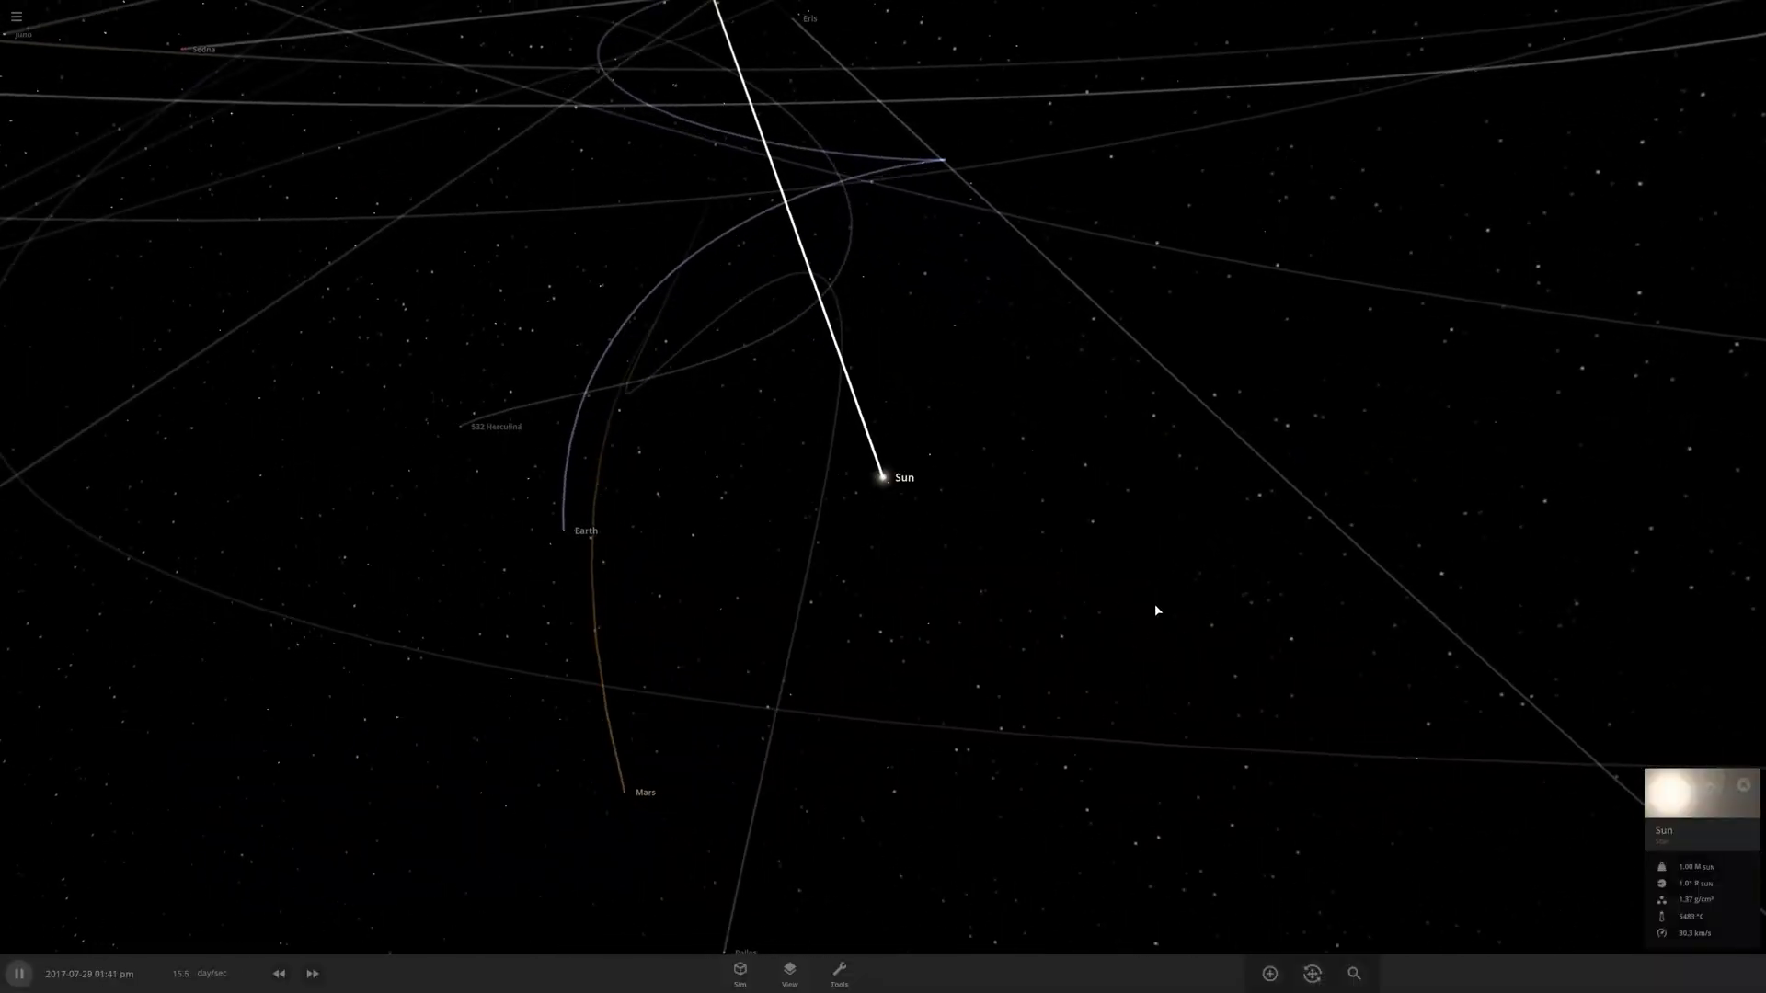
left_click_drag(1155, 611, 1130, 557)
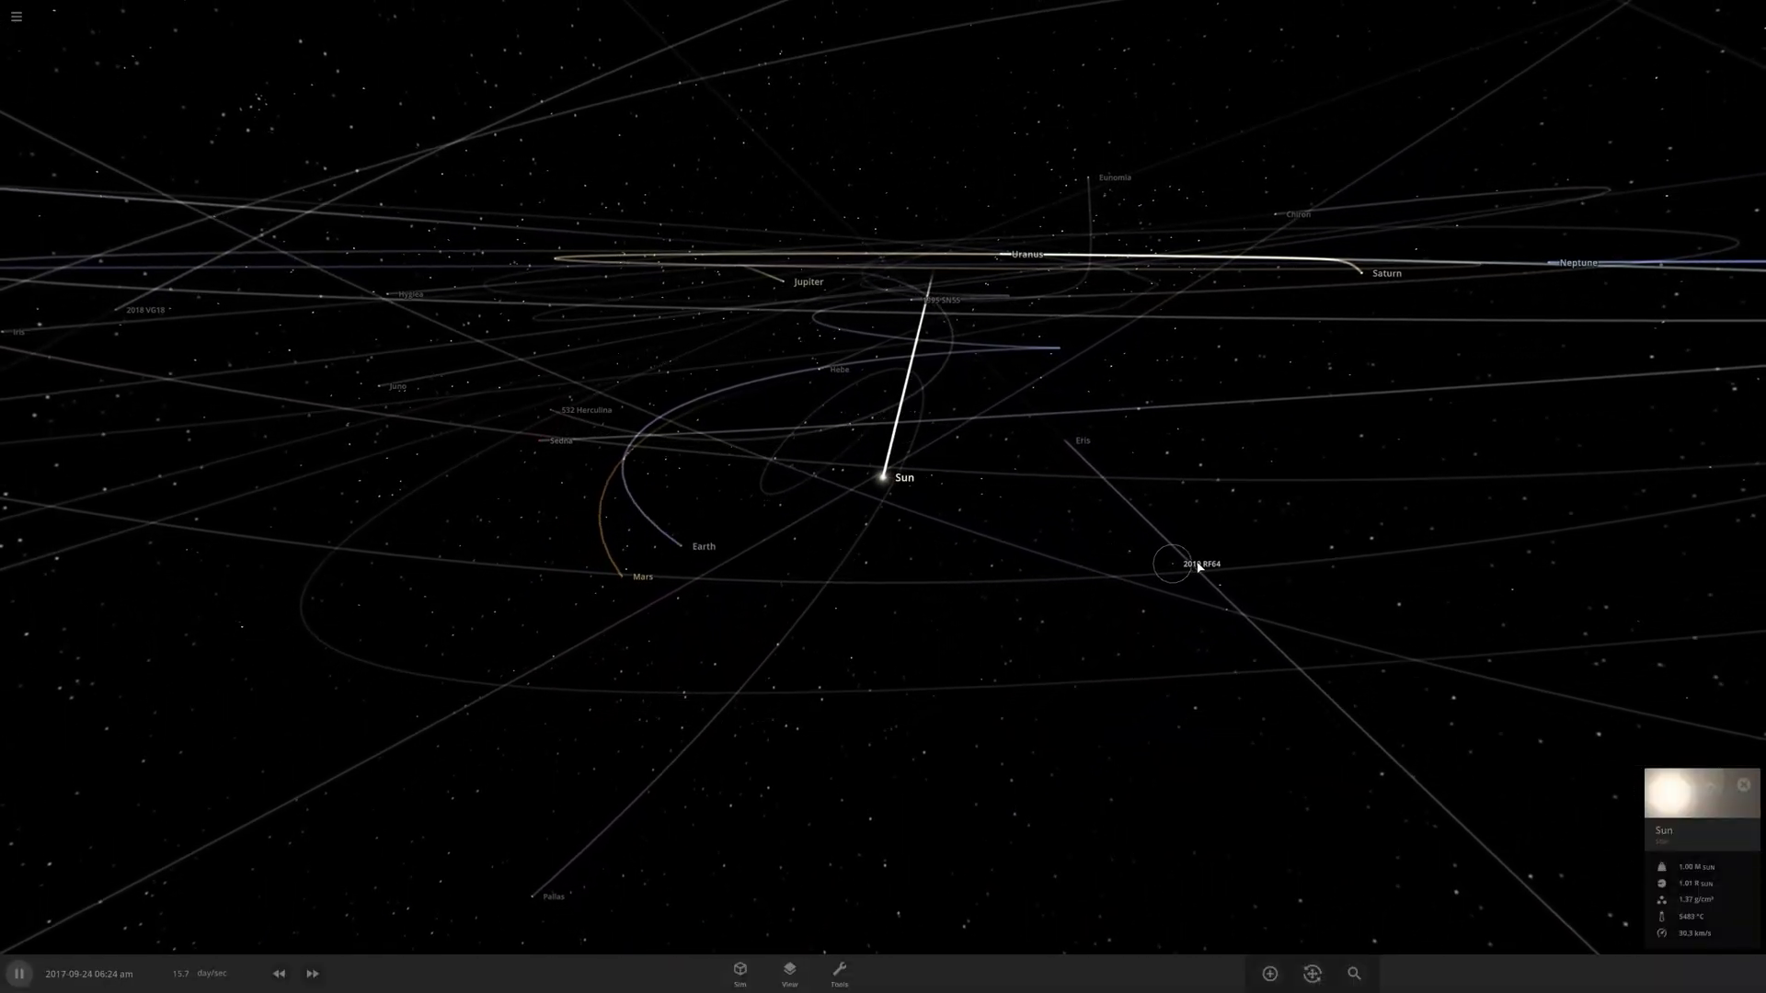
left_click_drag(1199, 568, 1285, 761)
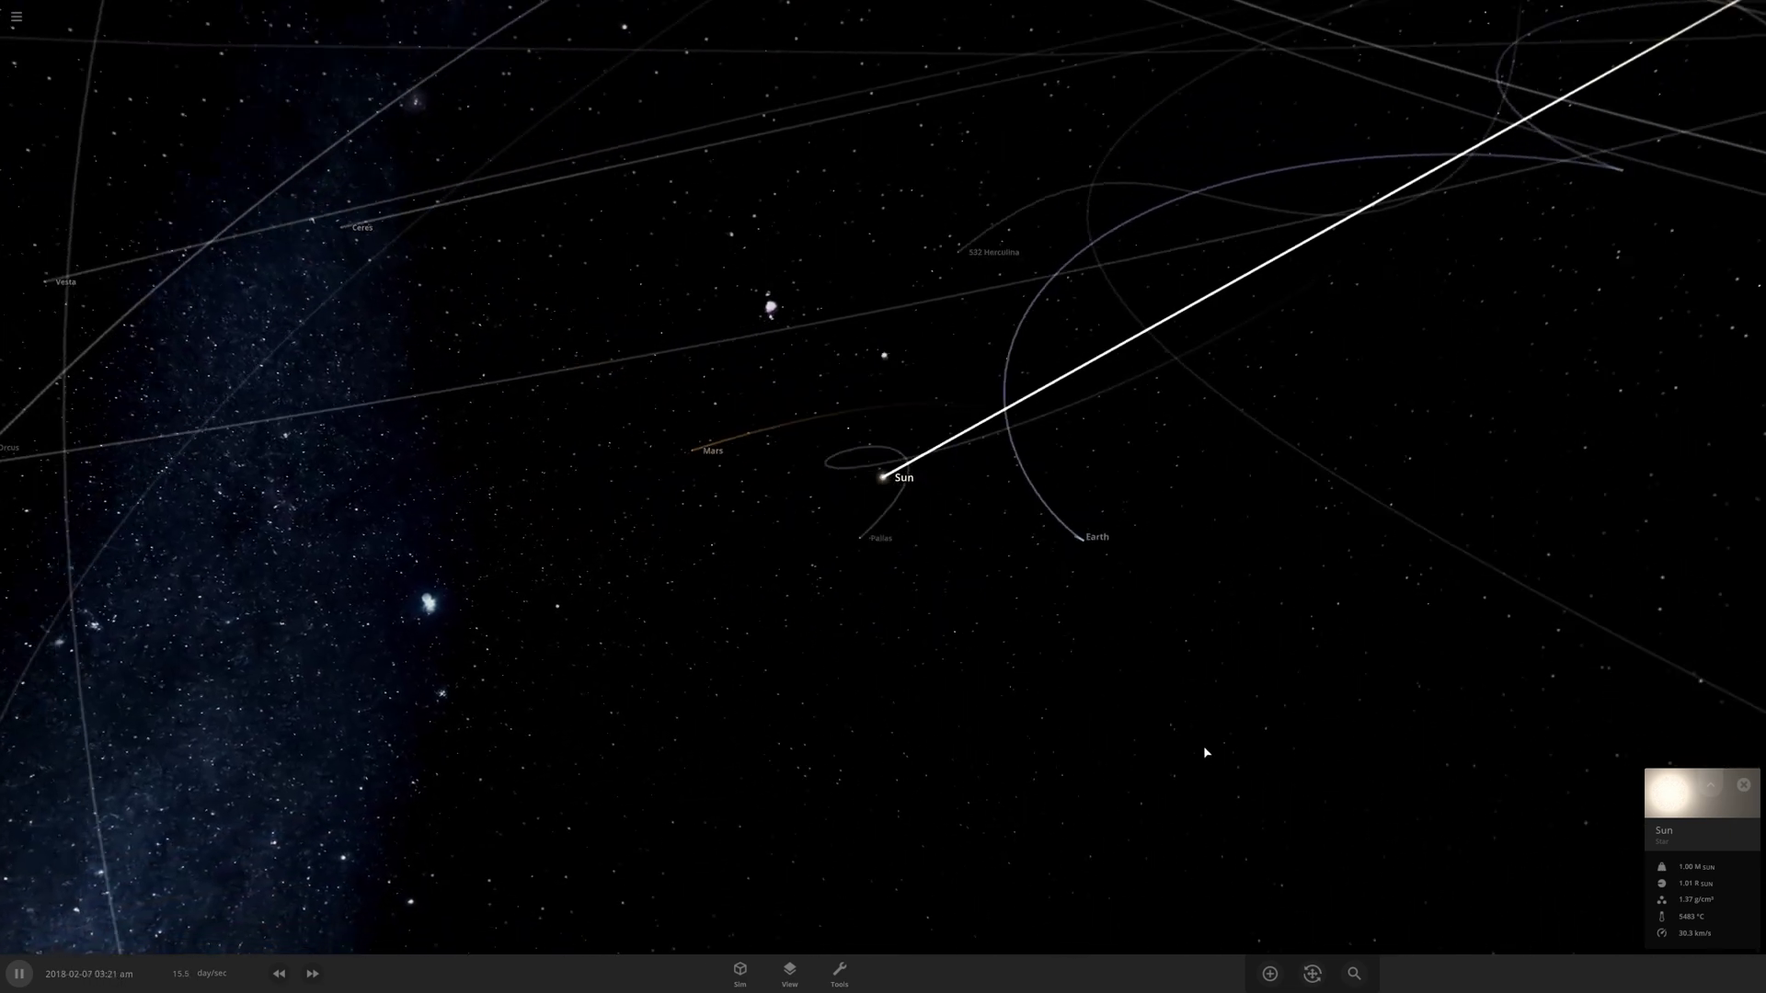
left_click_drag(1205, 753, 1057, 605)
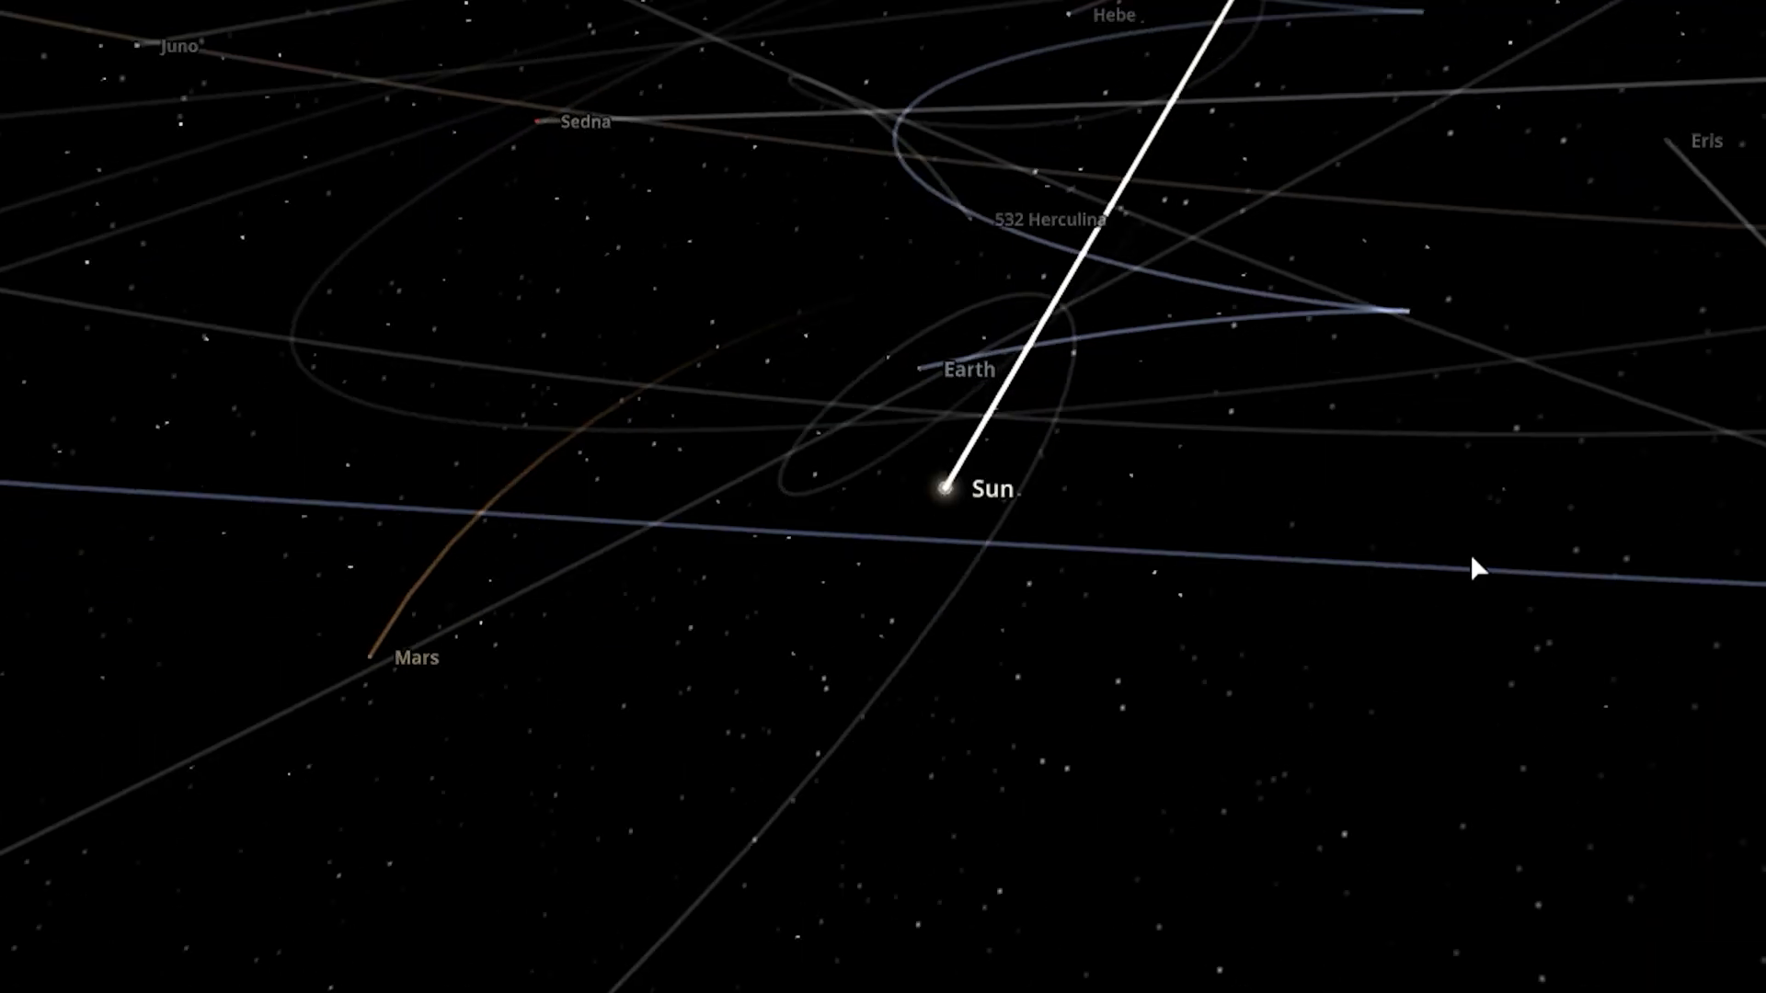
left_click_drag(1122, 510, 1117, 547)
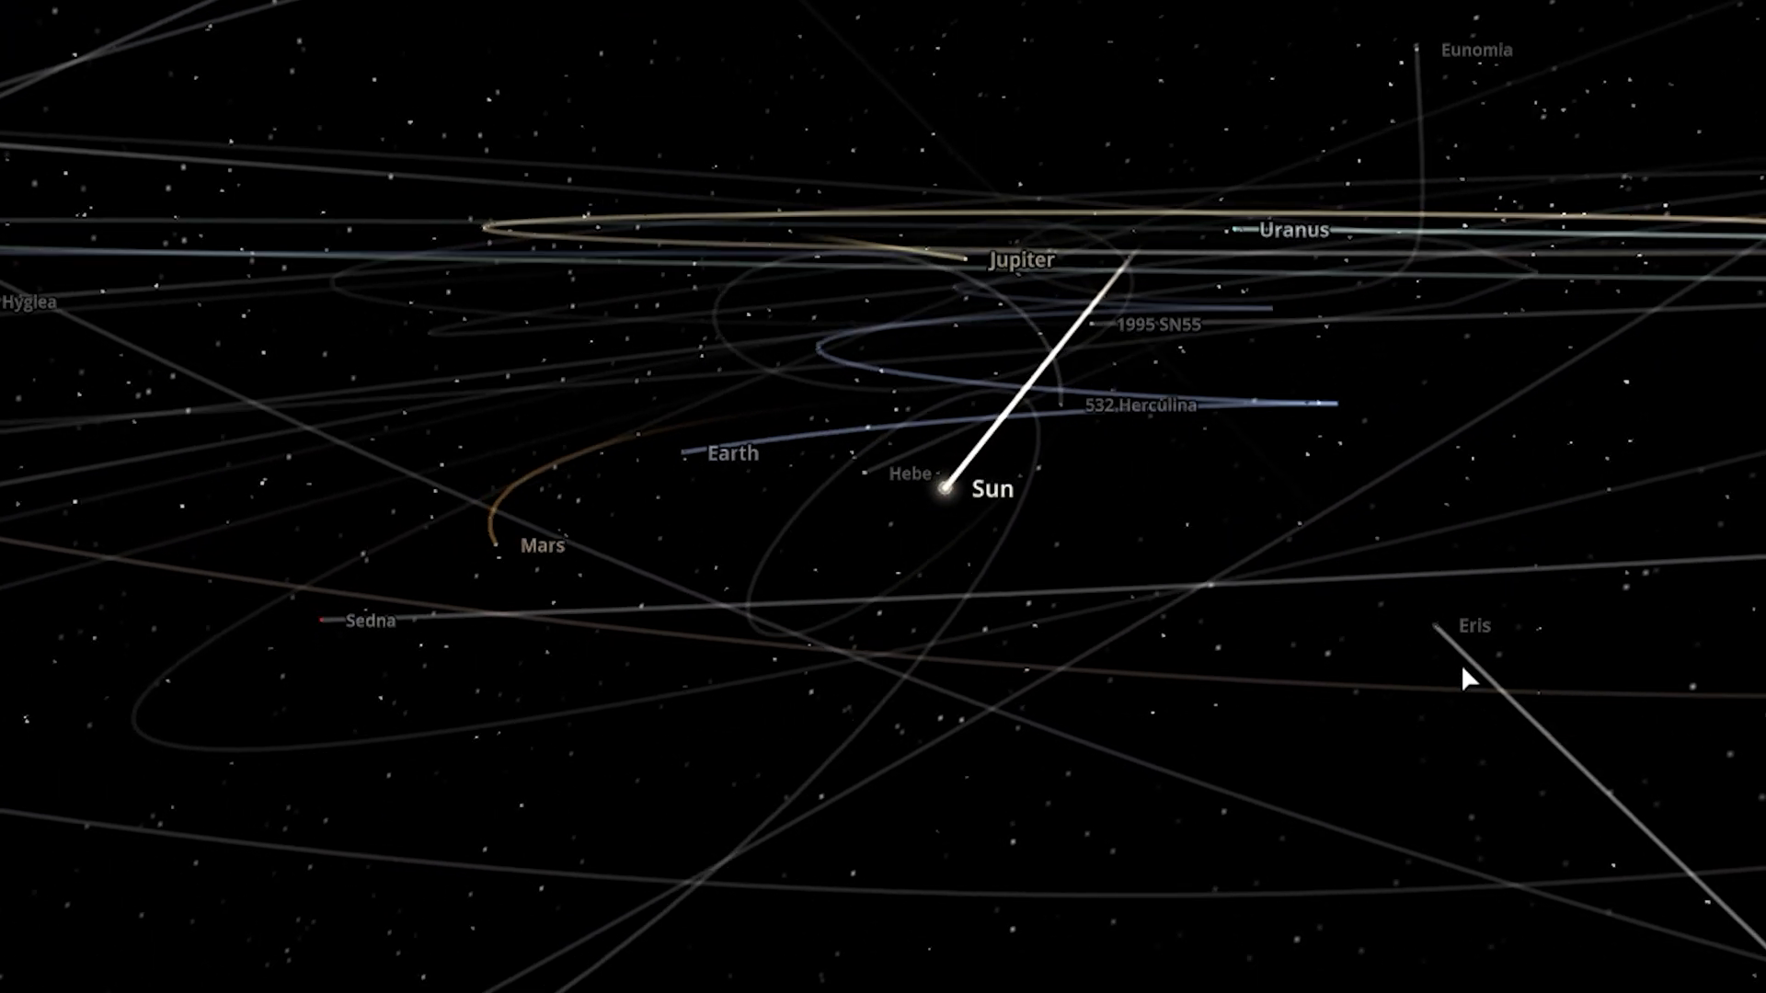
Select Uranus and examine its path up close and from beyond the outer solar system.
left_click_drag(1462, 686, 1178, 74)
left_click(1168, 58)
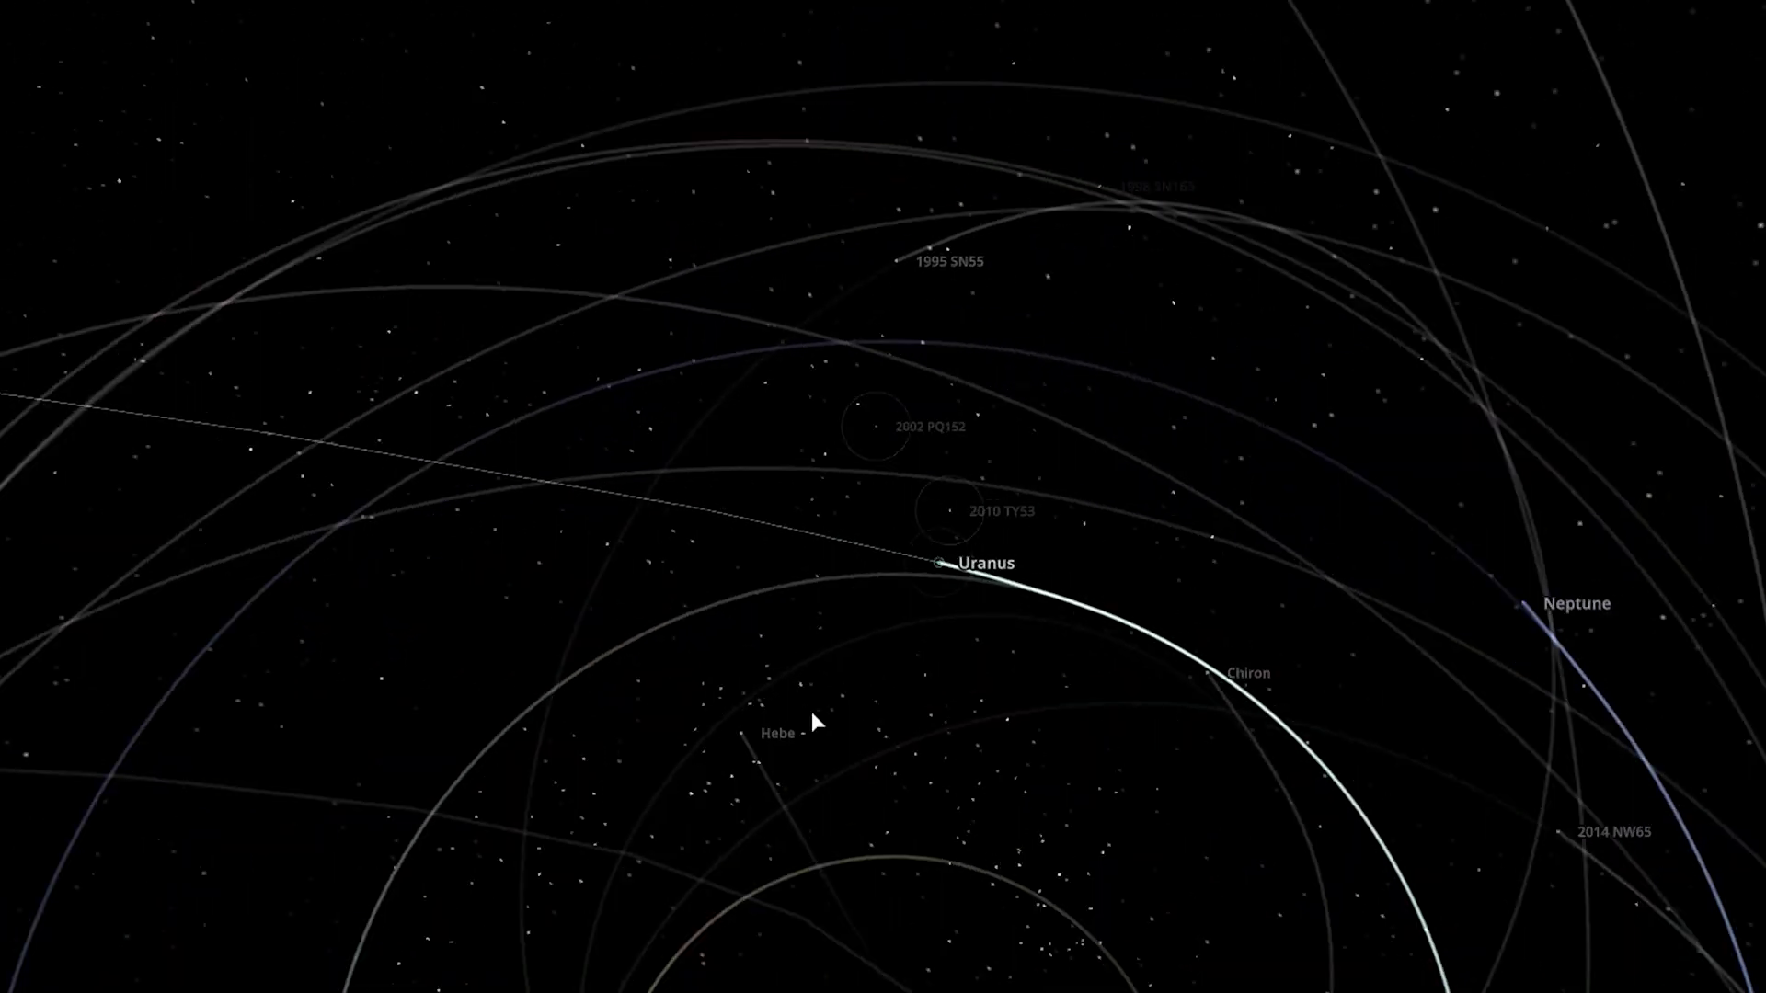
left_click_drag(1022, 582, 1382, 824)
scroll(1385, 831, "down", 10)
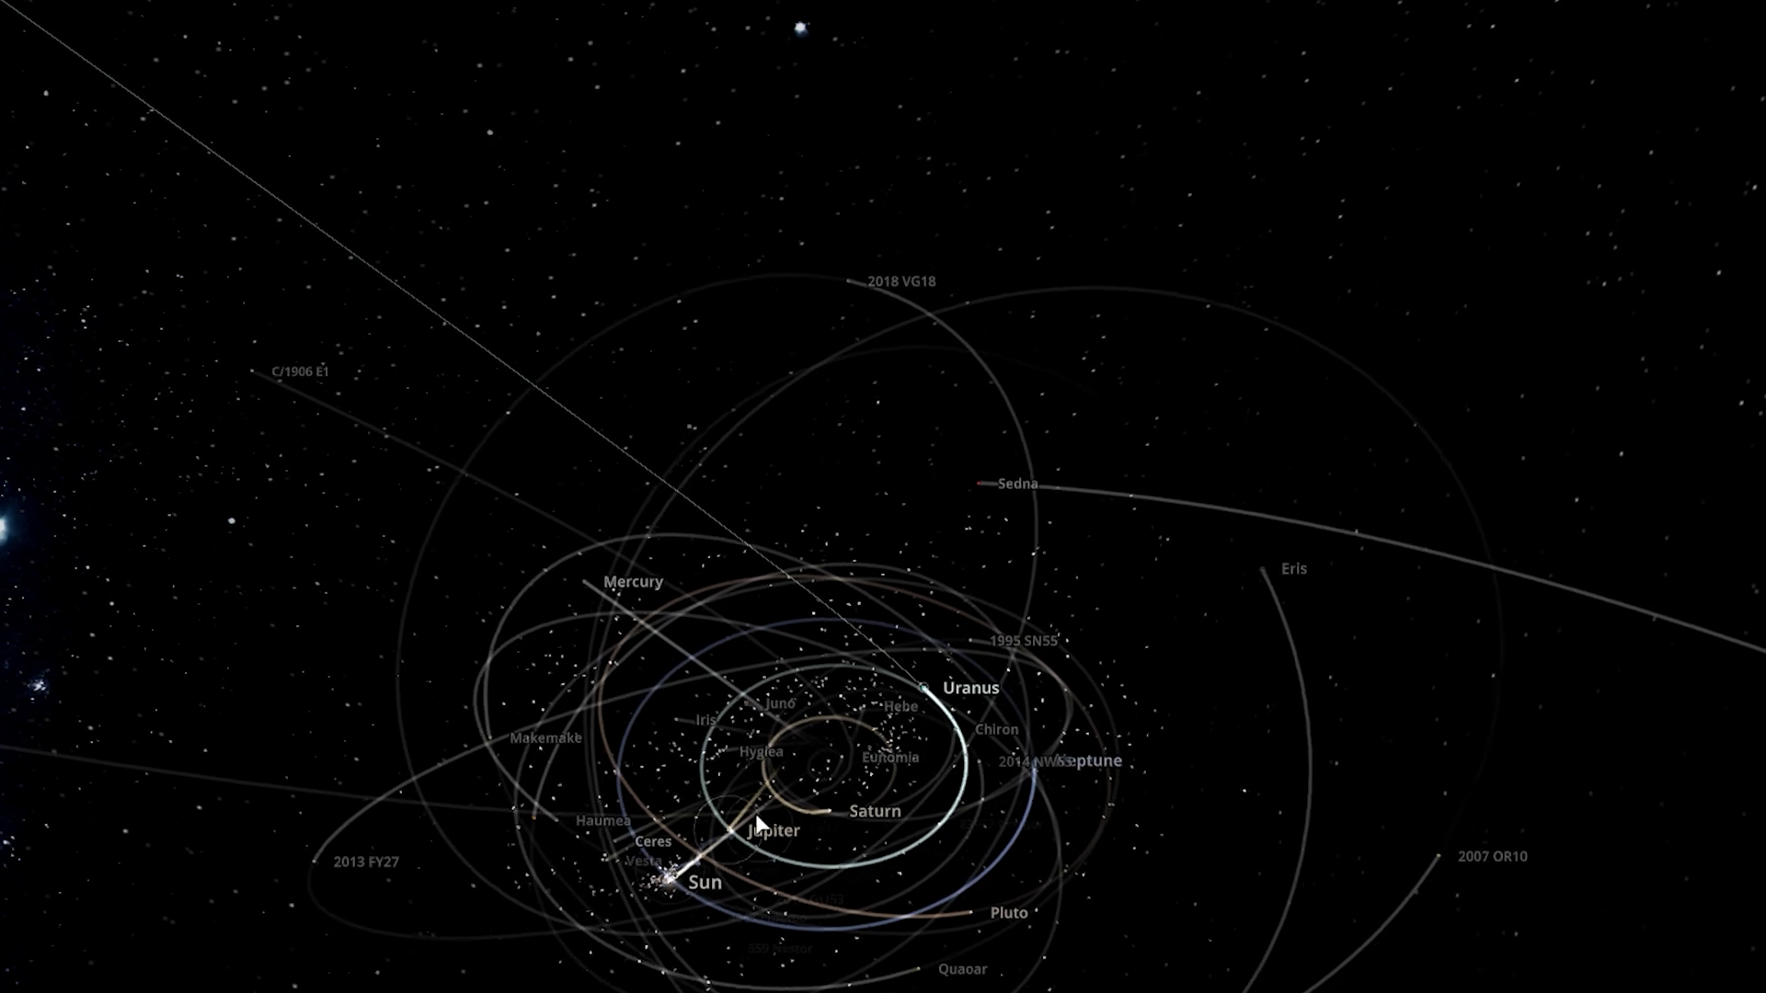
scroll(1029, 850, "up", 10)
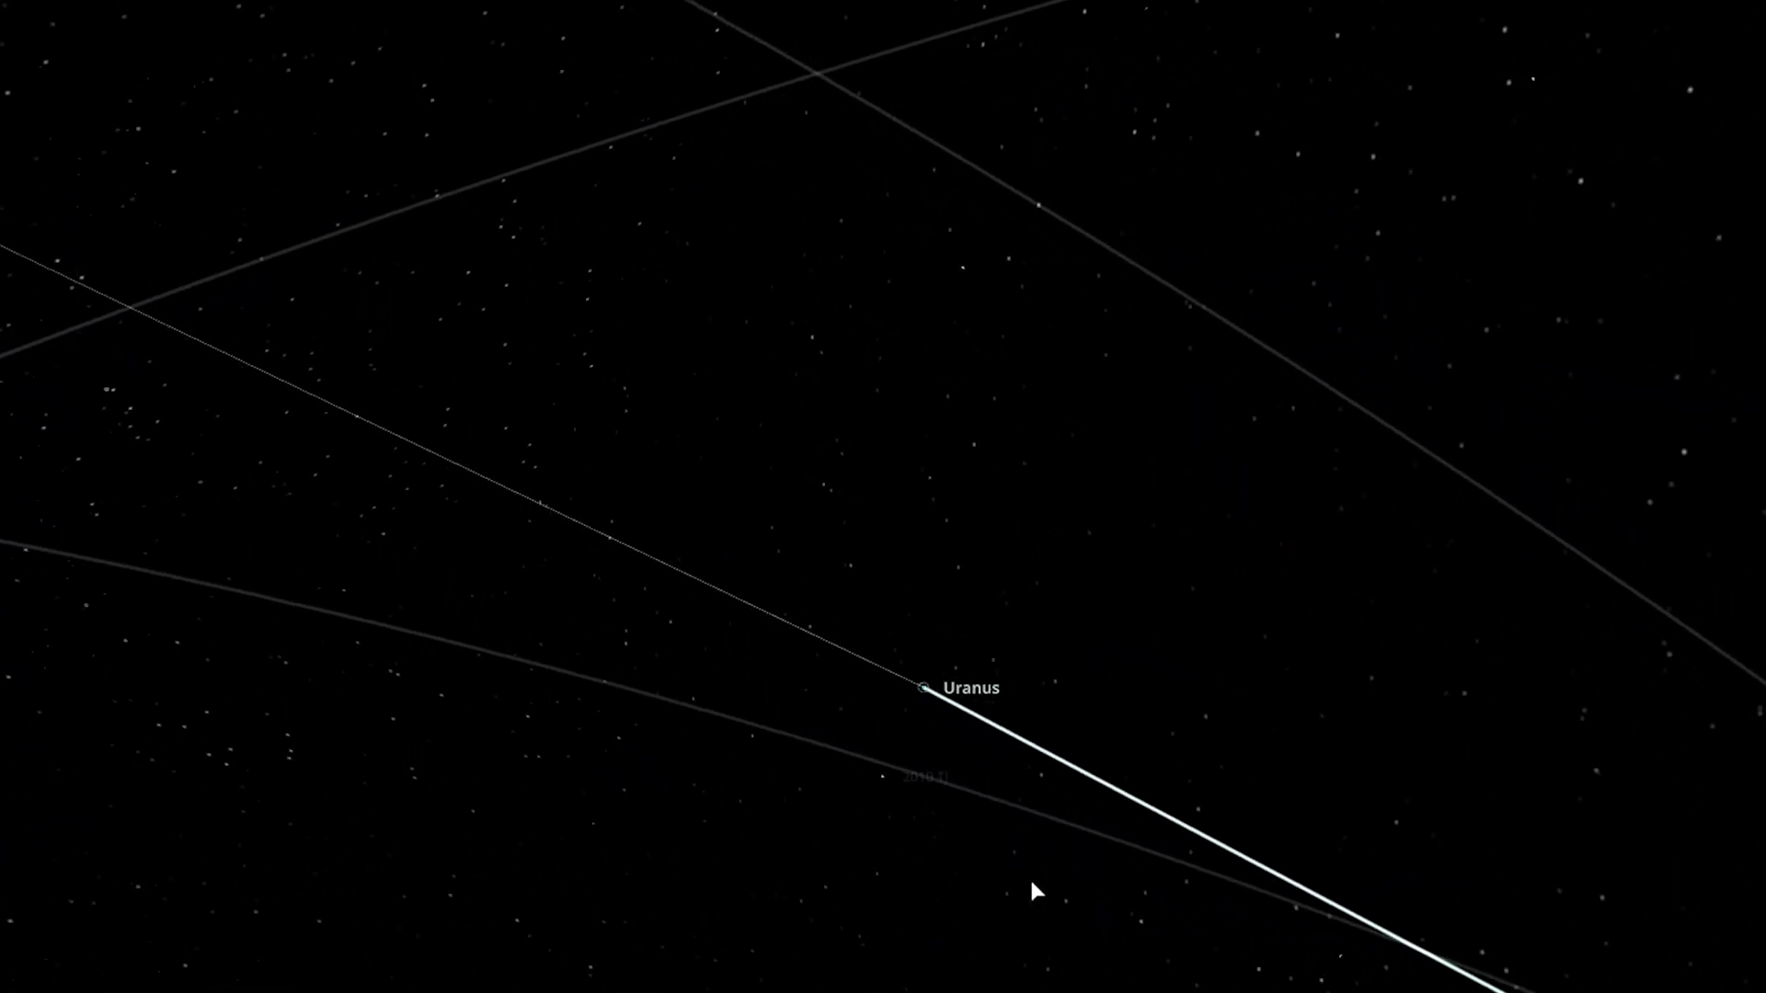
scroll(938, 863, "down", 10)
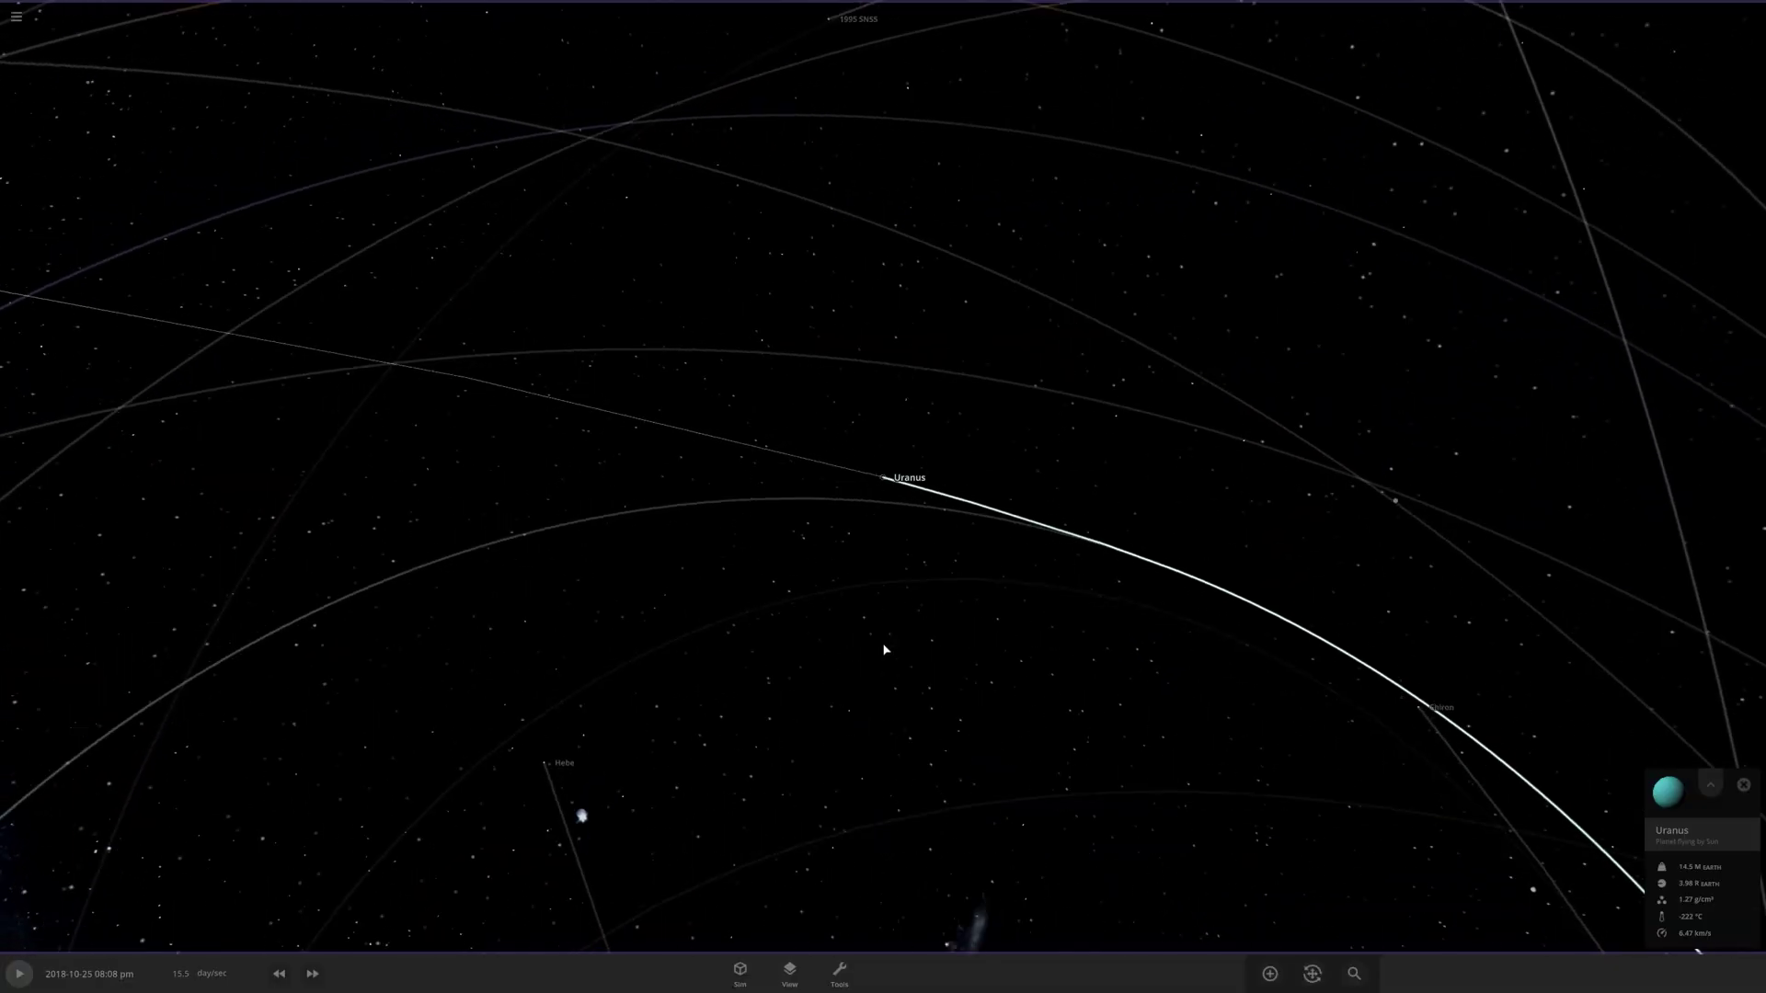
Load a fresh Solar System simulation and replace its central Sun with Earth.
double_click(1232, 485)
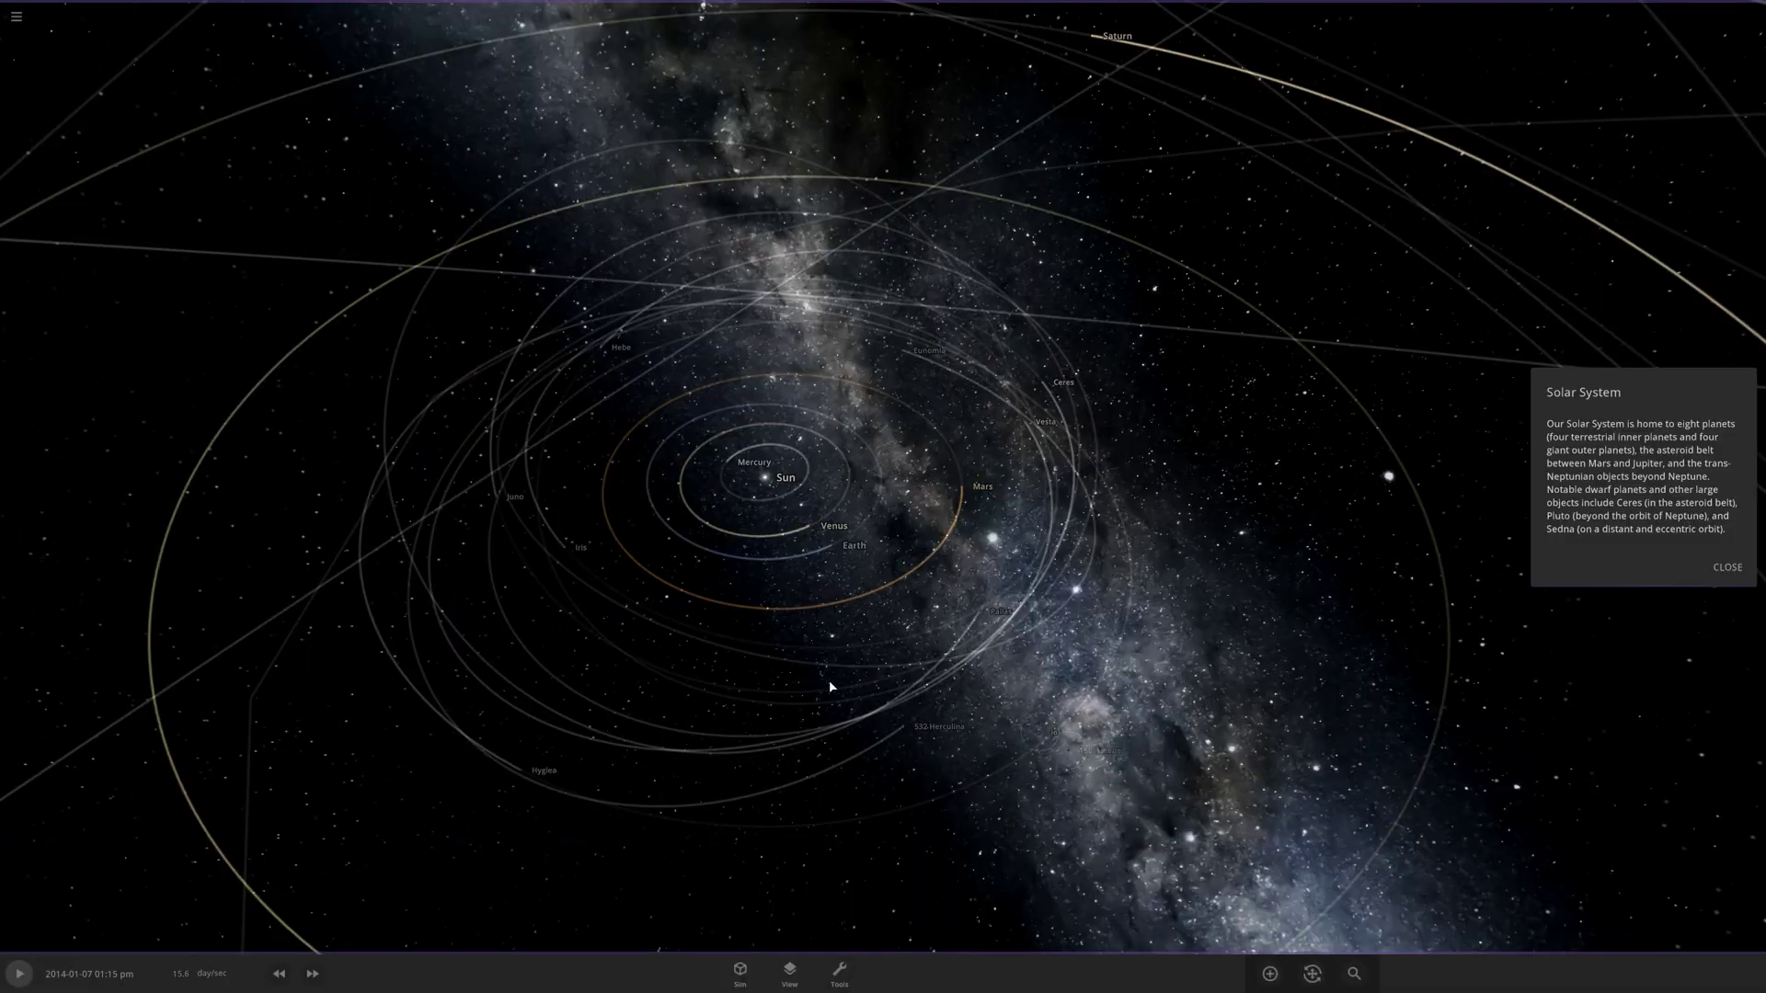
scroll(830, 688, "up", 3)
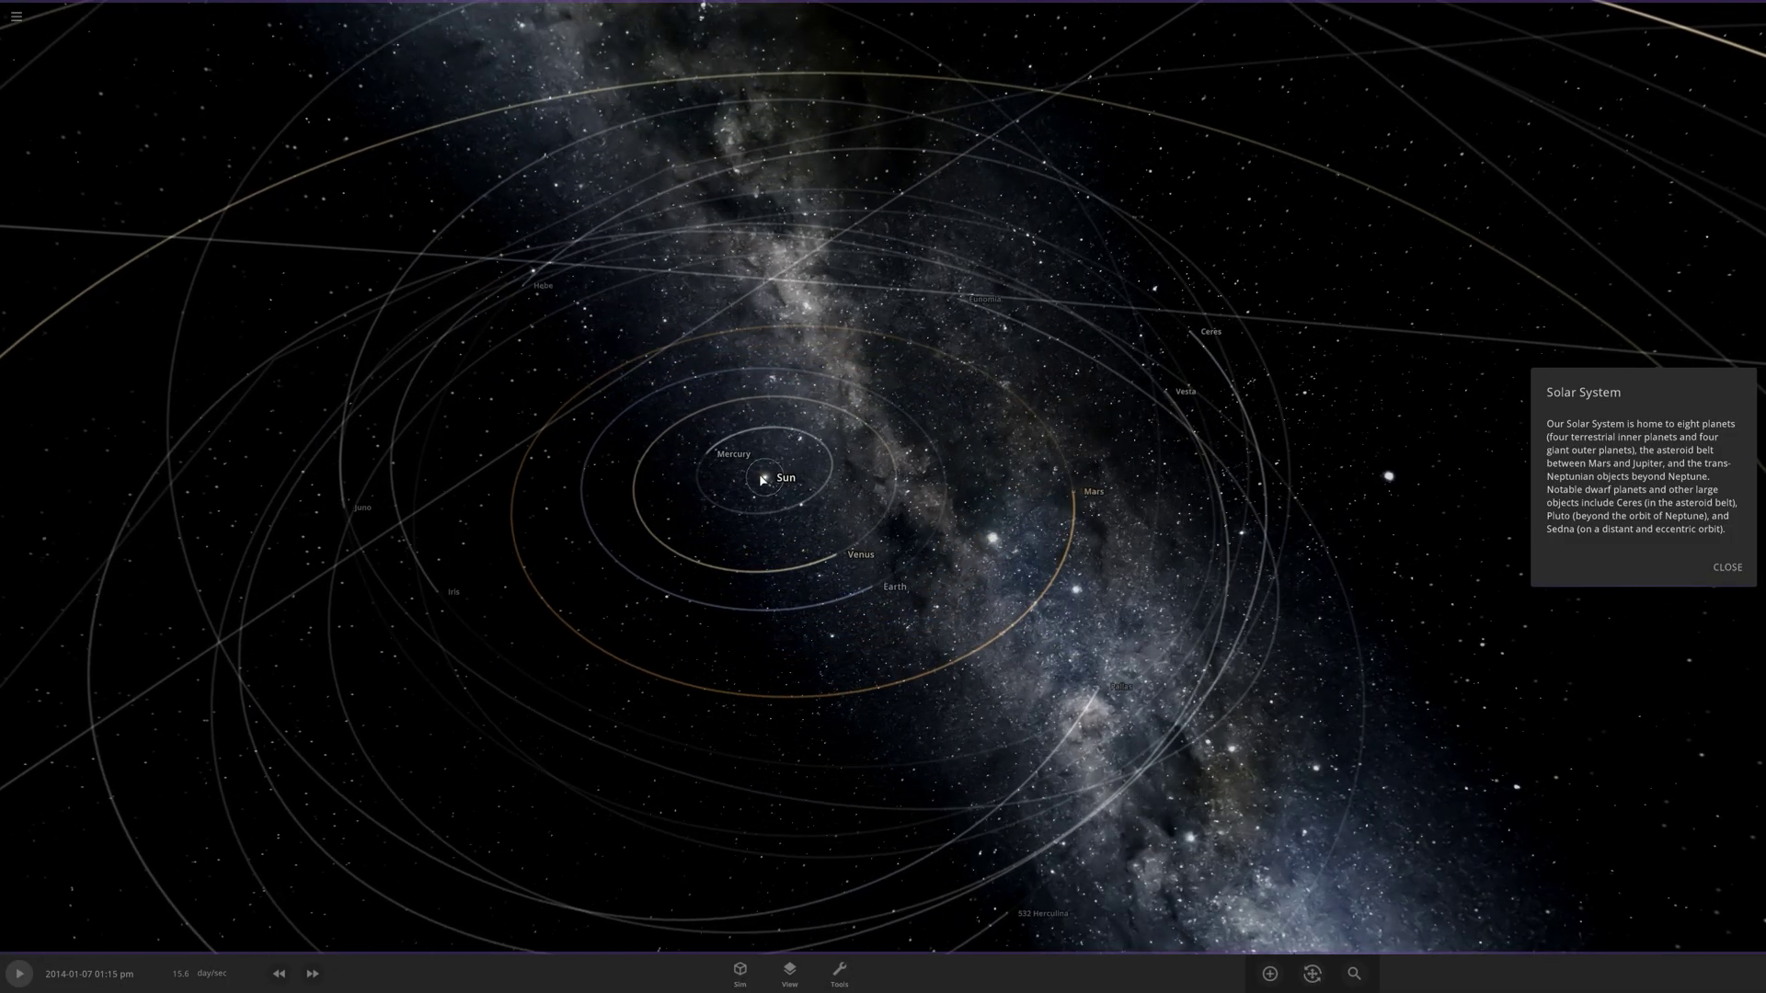
left_click(765, 478)
left_click(1696, 789)
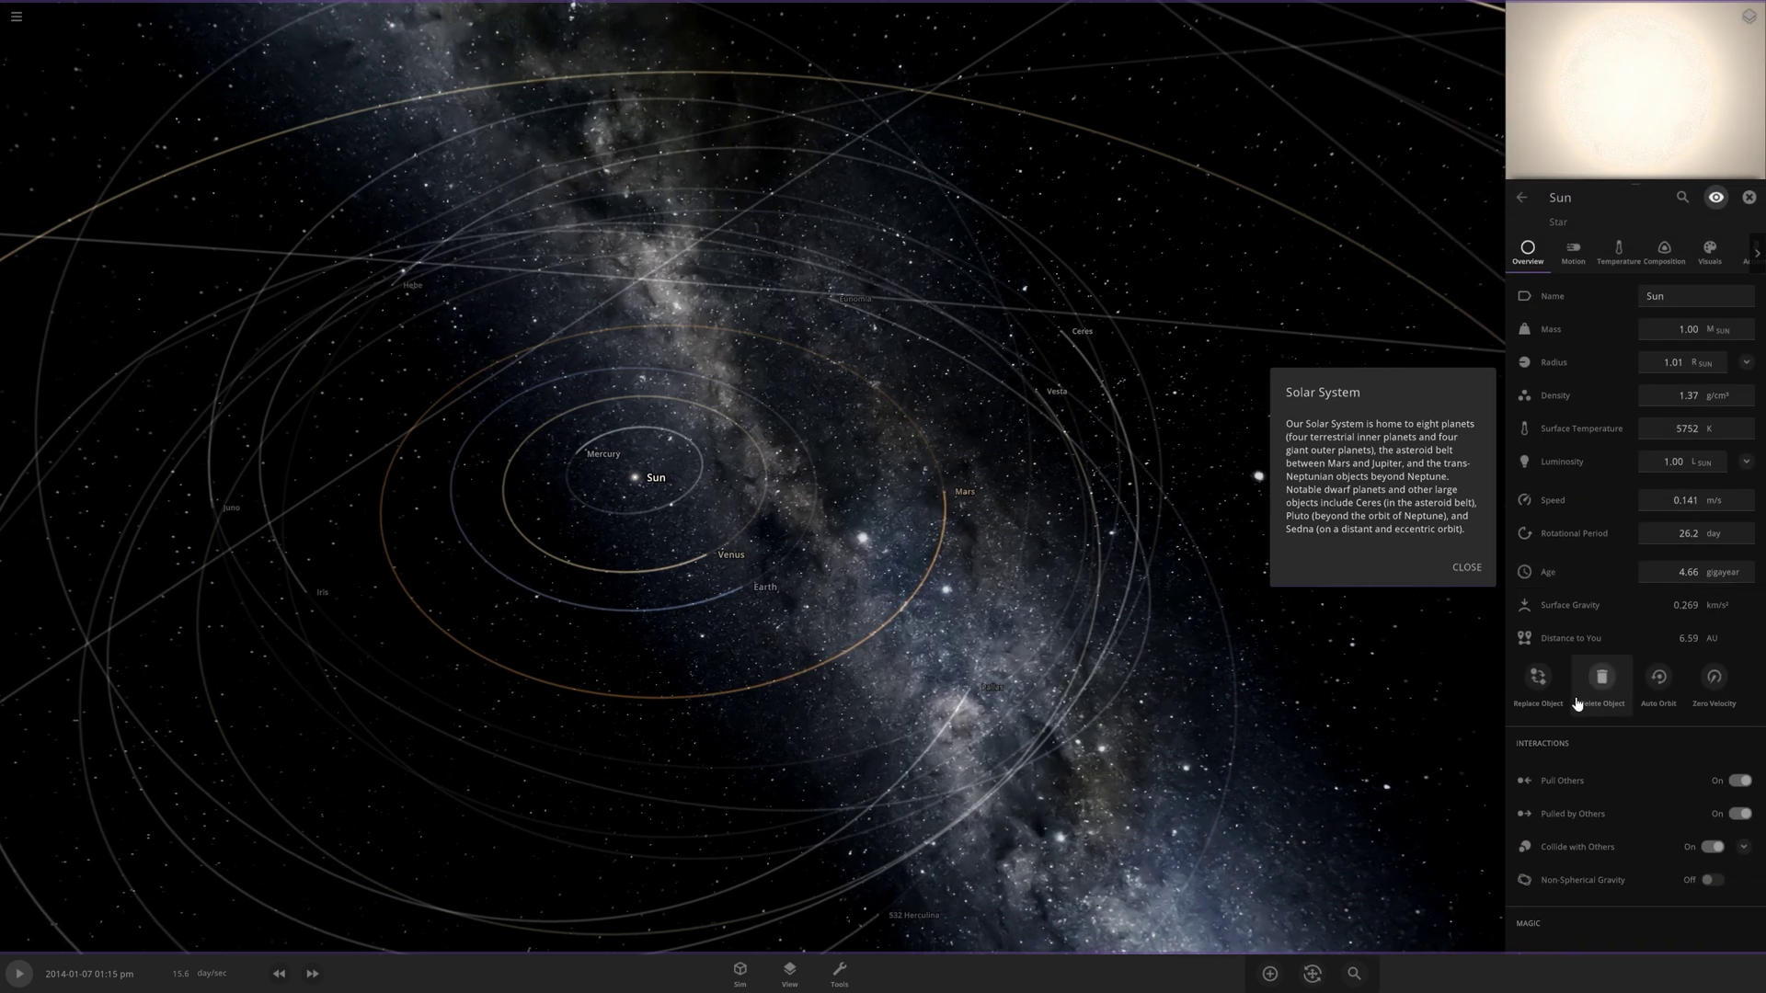
left_click(1538, 679)
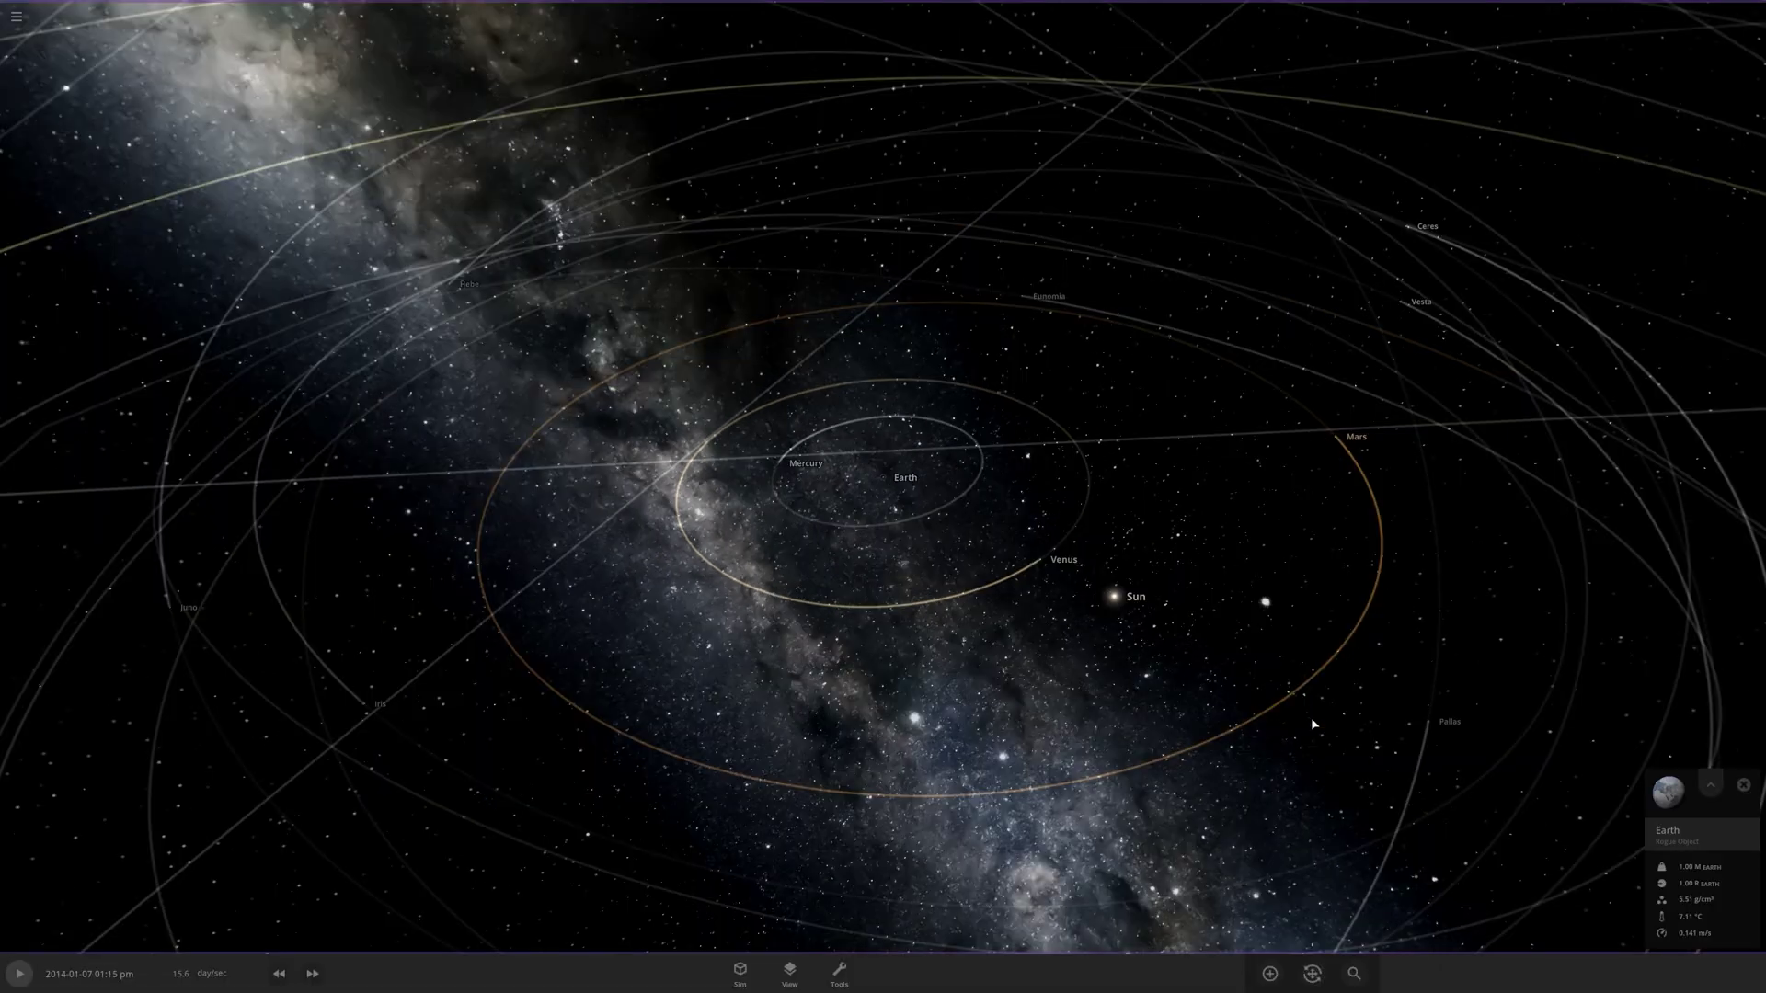
Set the central Earth's mass to 1 solar mass and start the simulation running.
left_click(1712, 784)
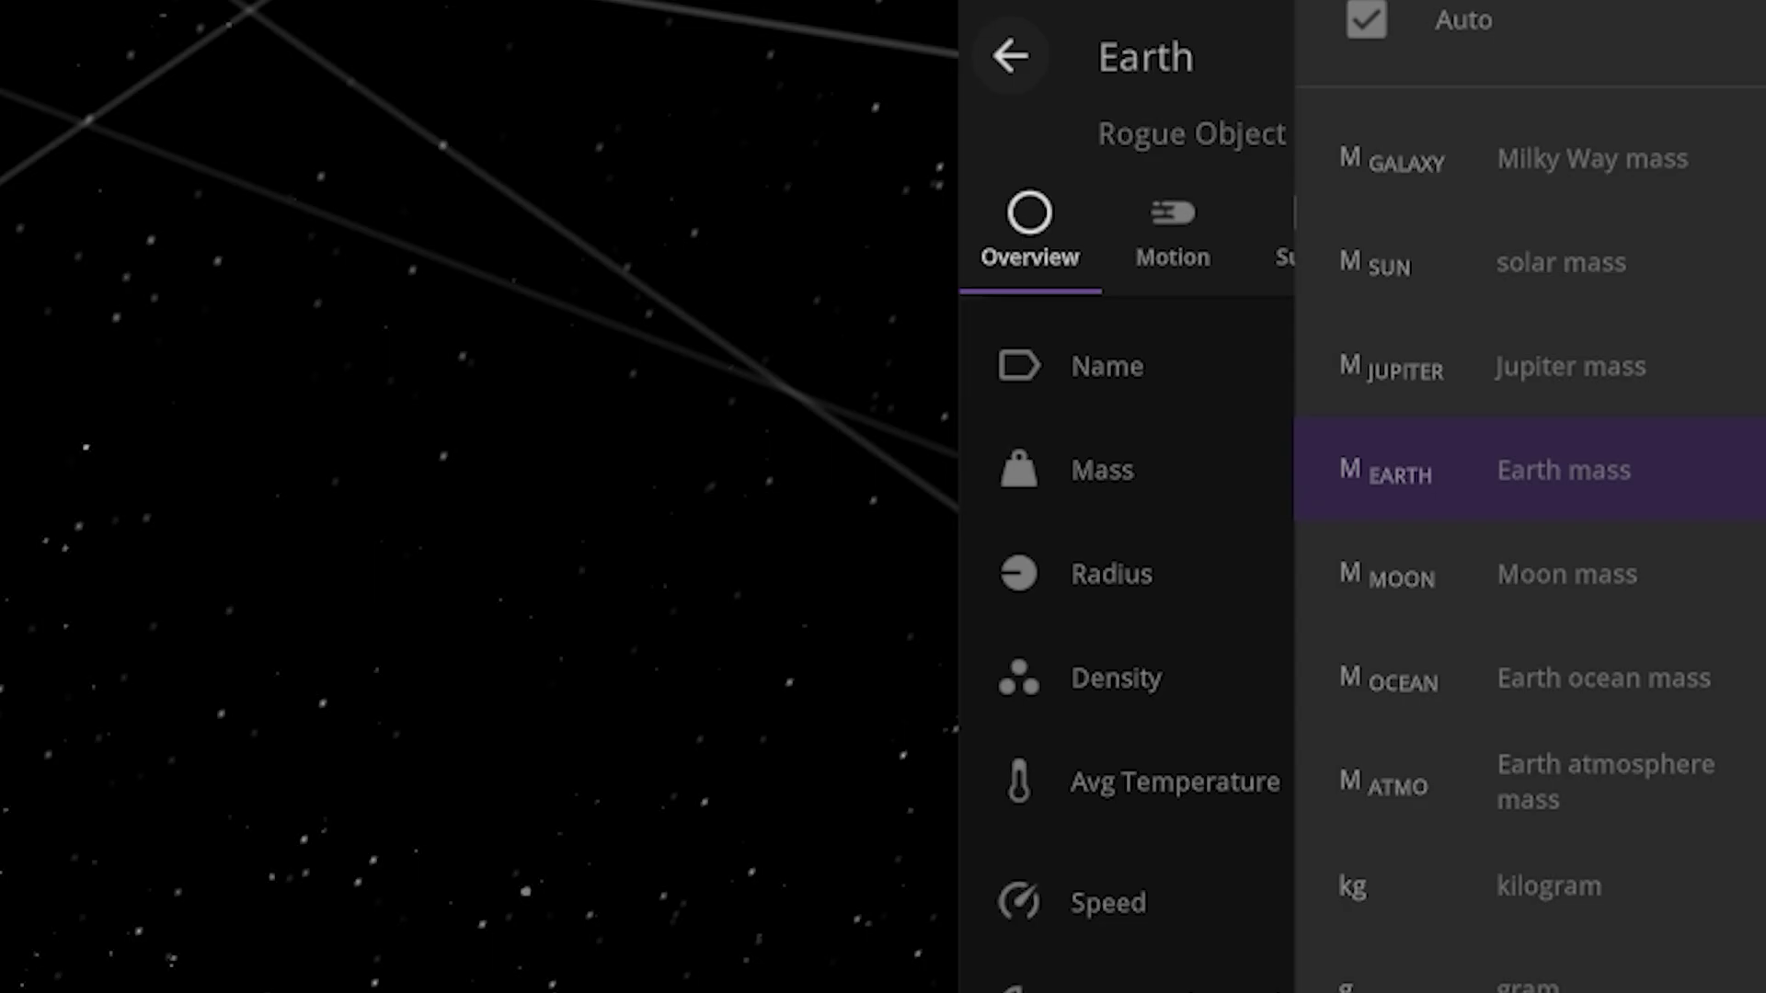
left_click(1458, 274)
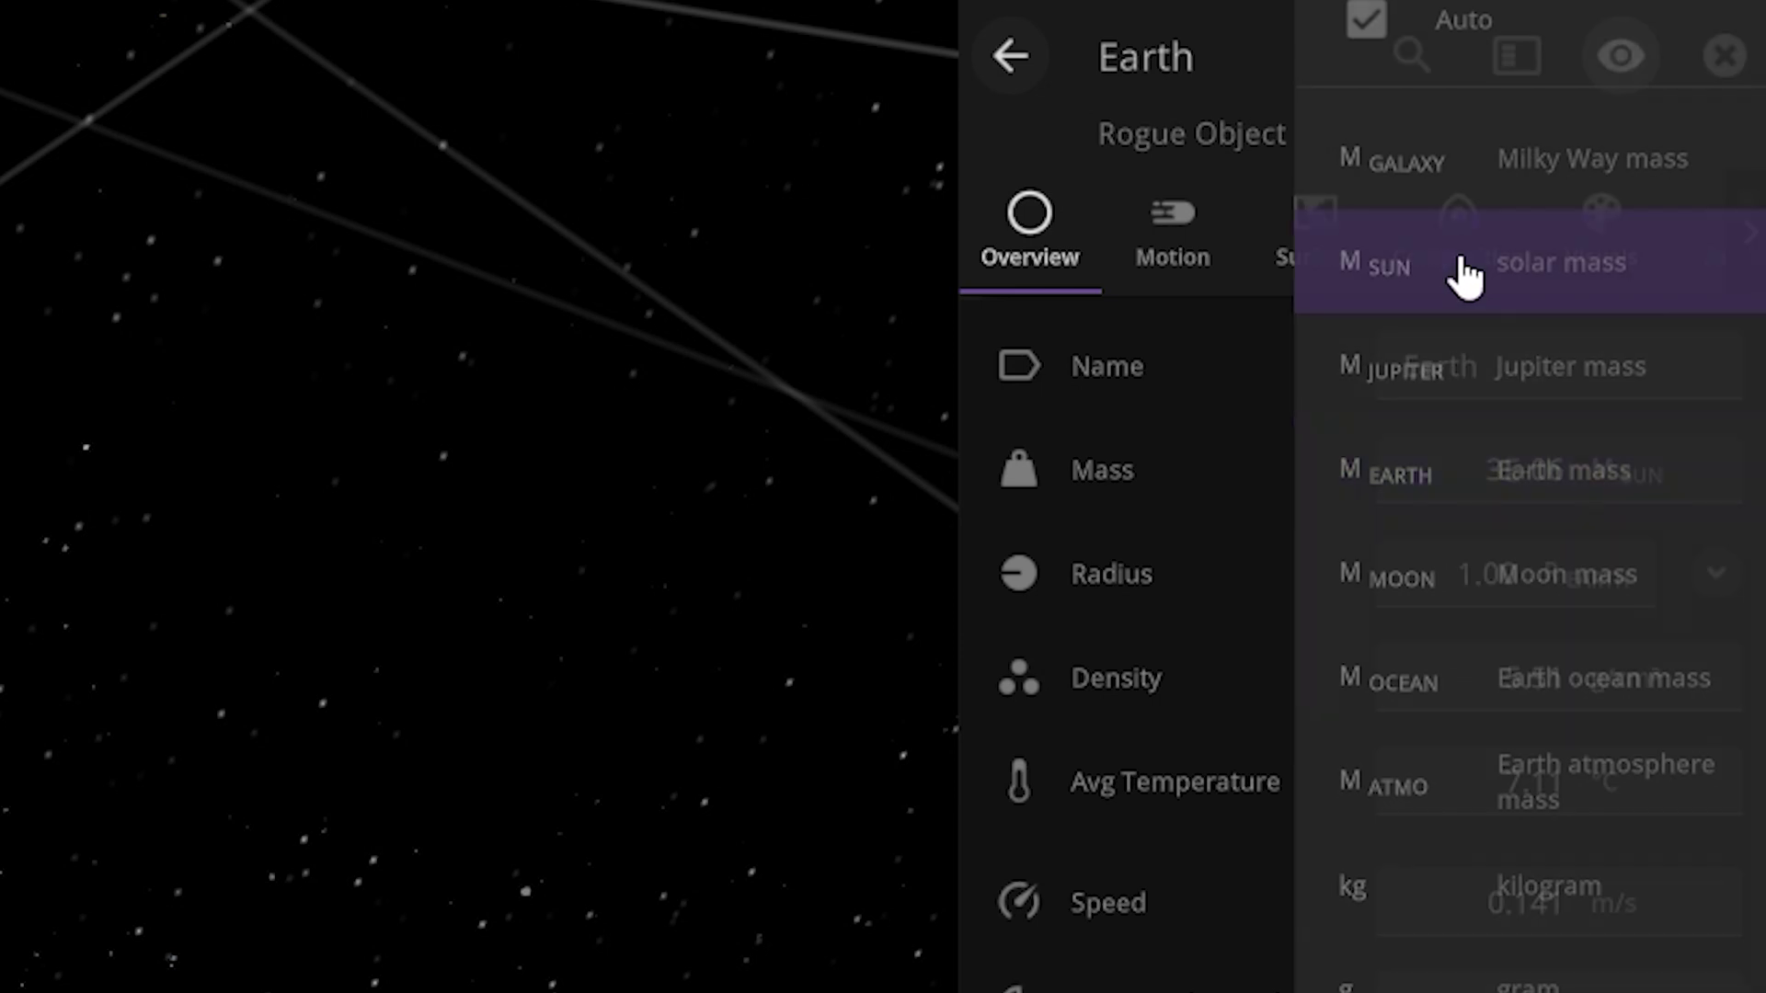
left_click(1467, 488)
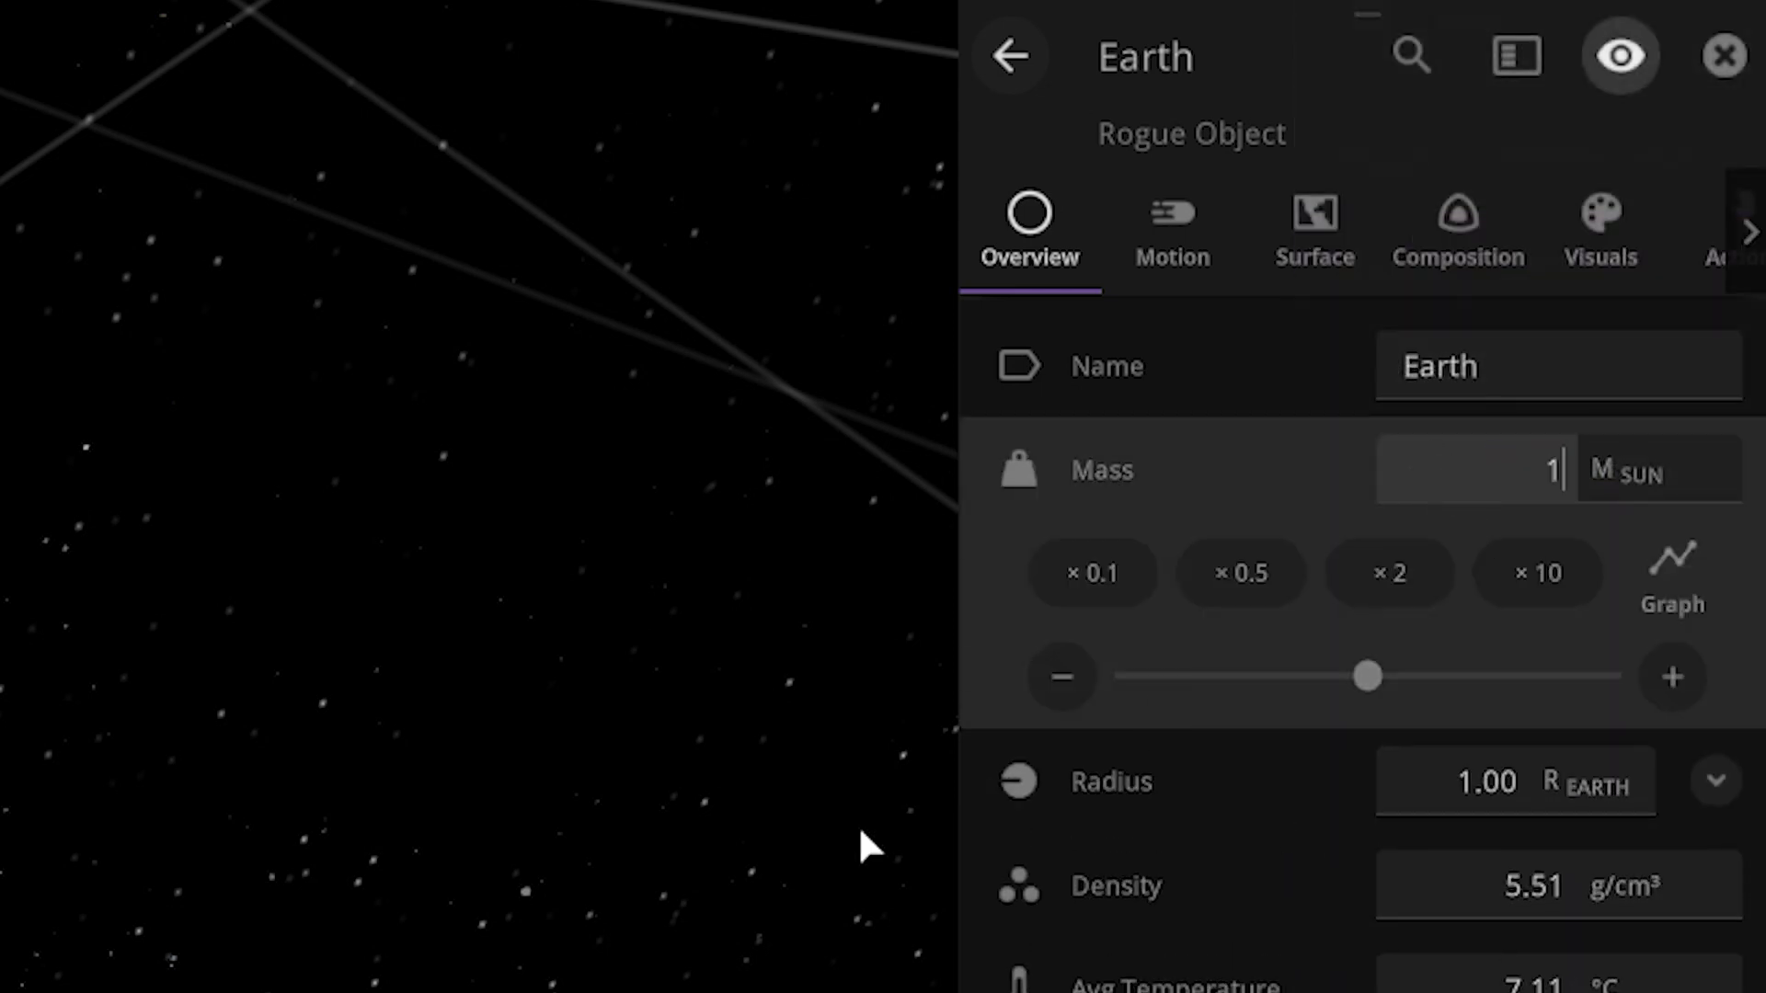
key("Return")
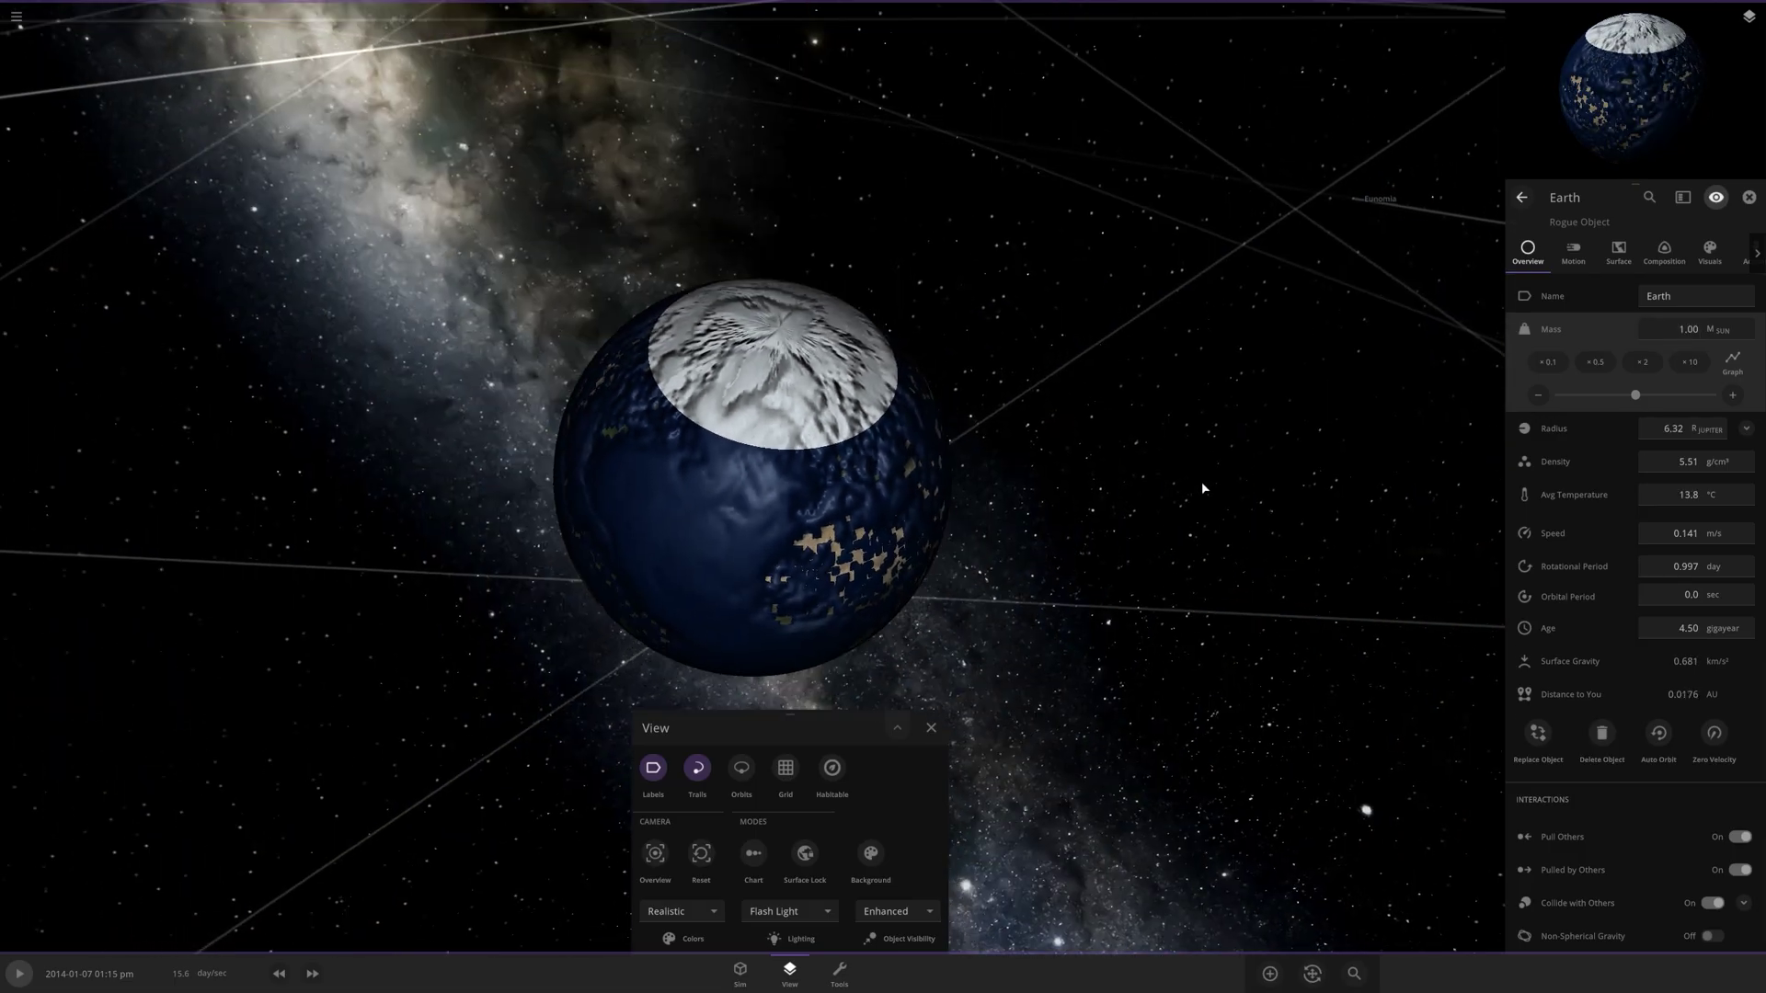
left_click_drag(1201, 488, 1032, 443)
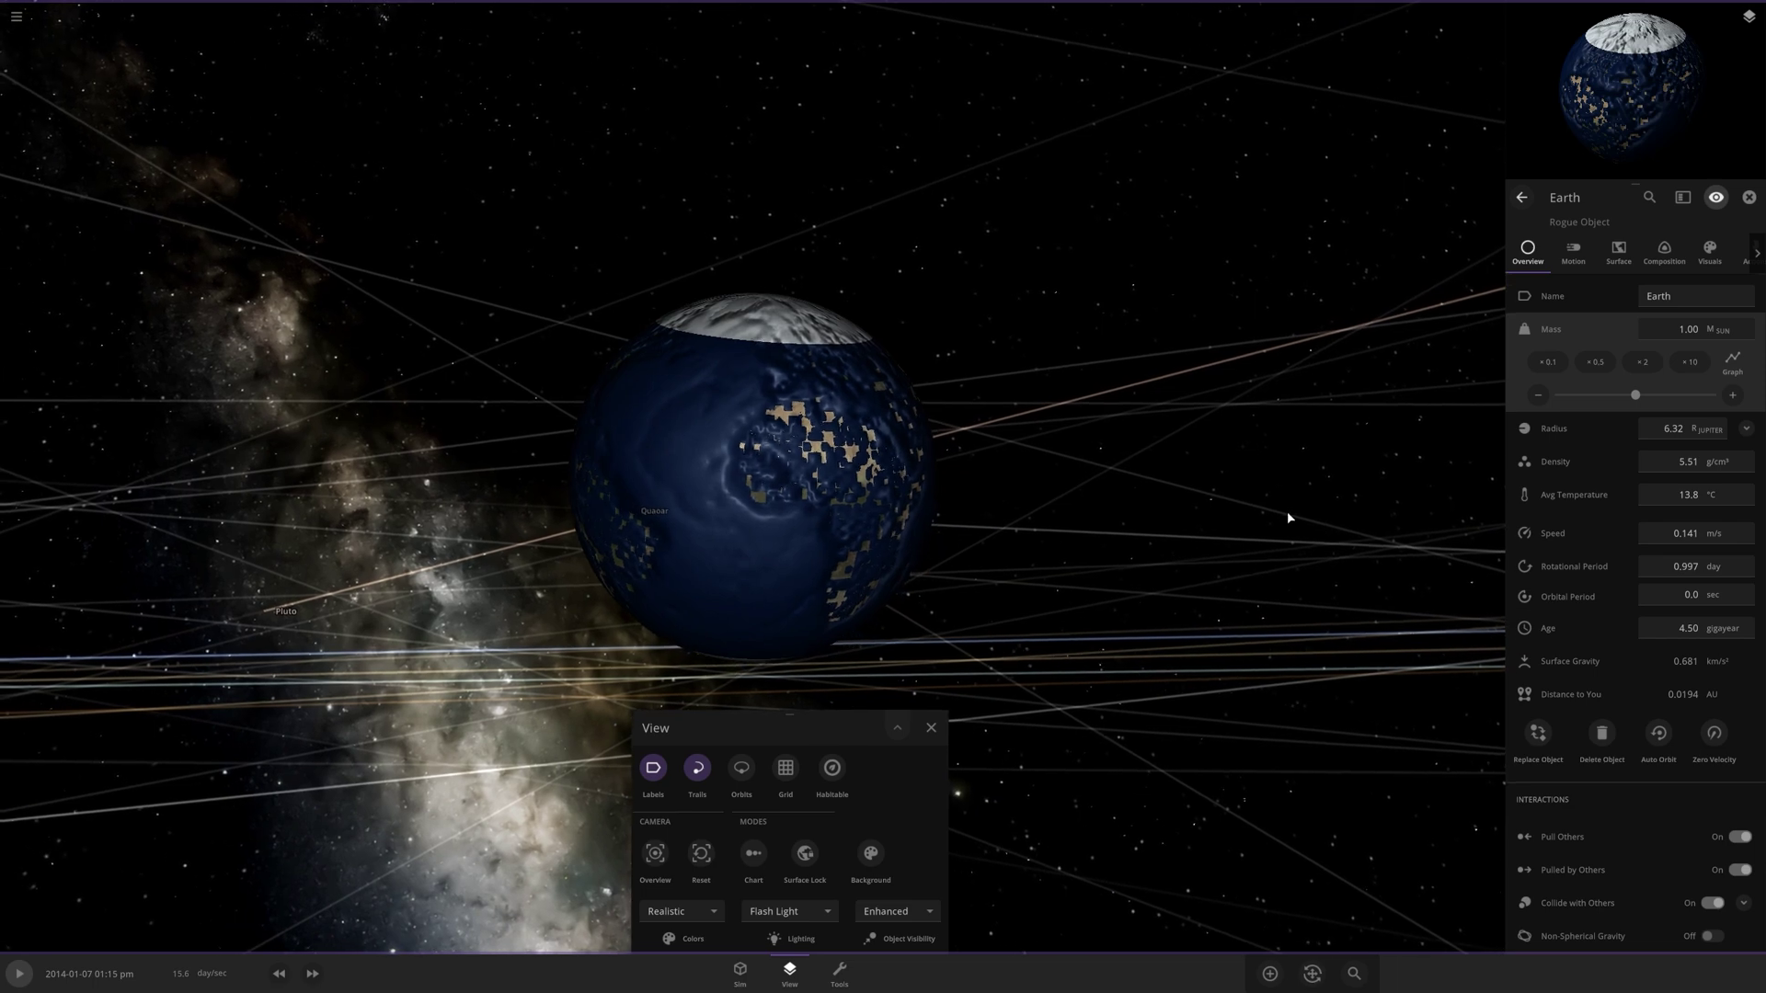
key("space")
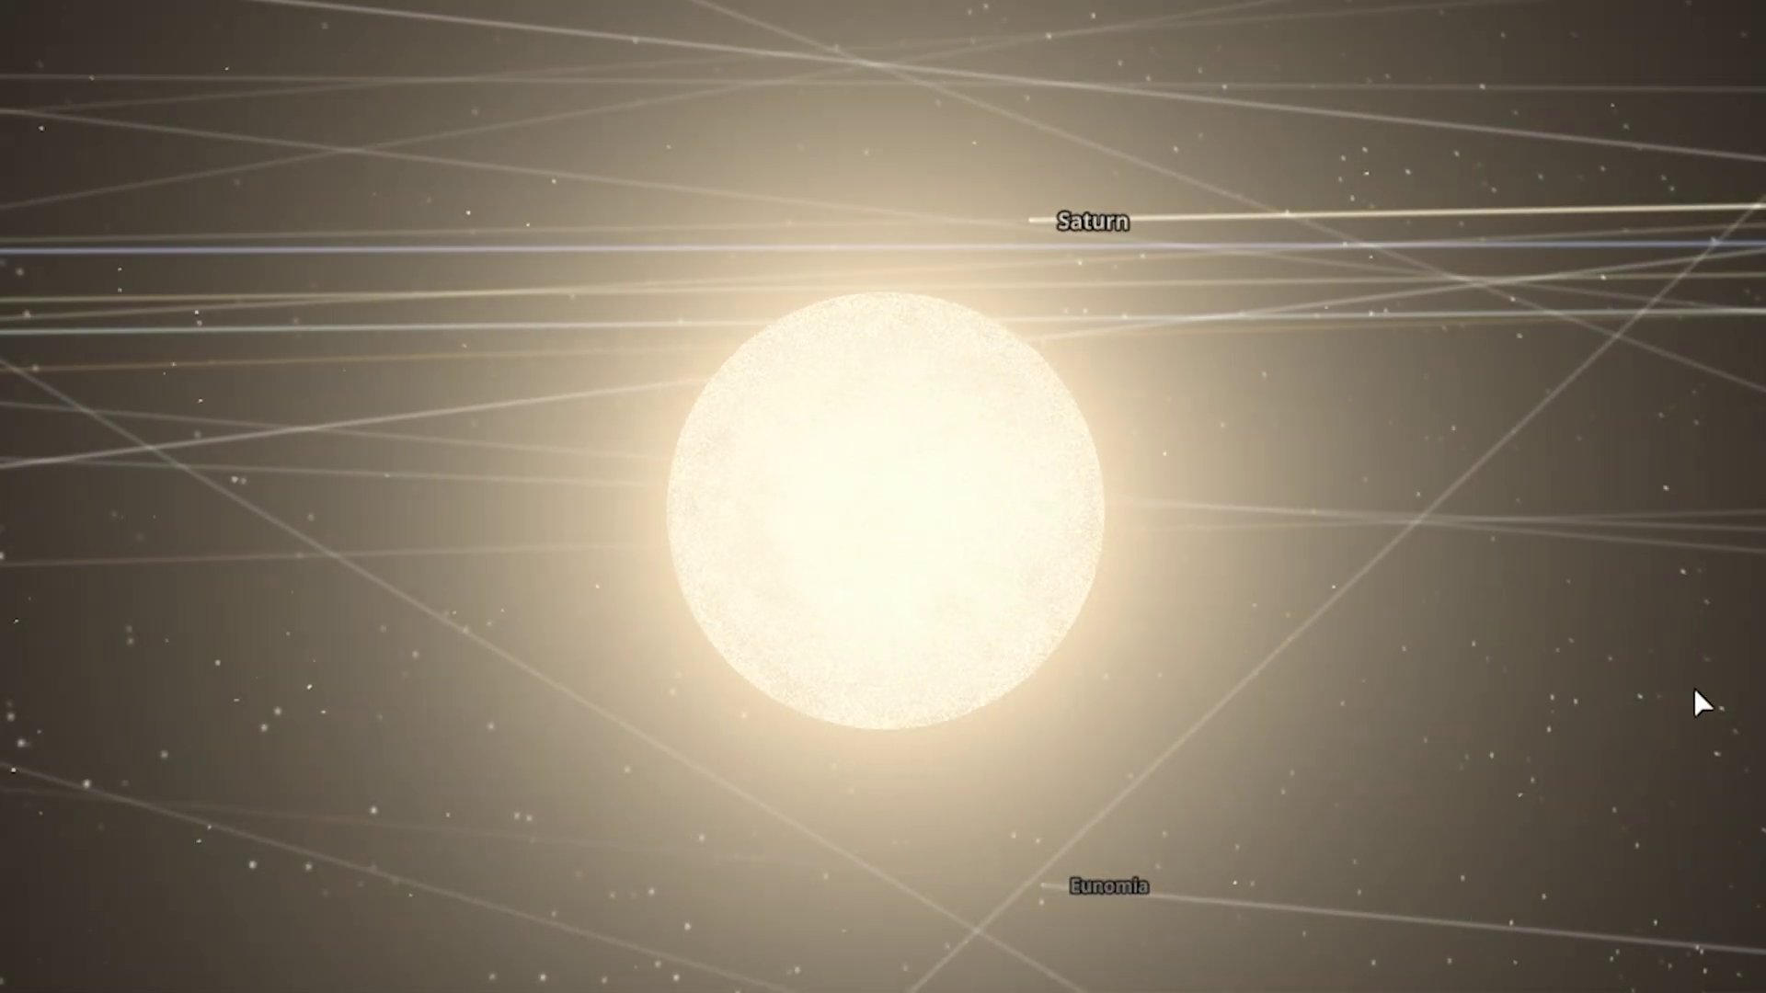
Set the Sun's mass to 1 Earth mass.
left_click_drag(1676, 693, 1672, 958)
scroll(1653, 867, "down", 3)
scroll(1652, 863, "down", 3)
left_click_drag(1544, 670, 1558, 617)
scroll(1559, 616, "down", 3)
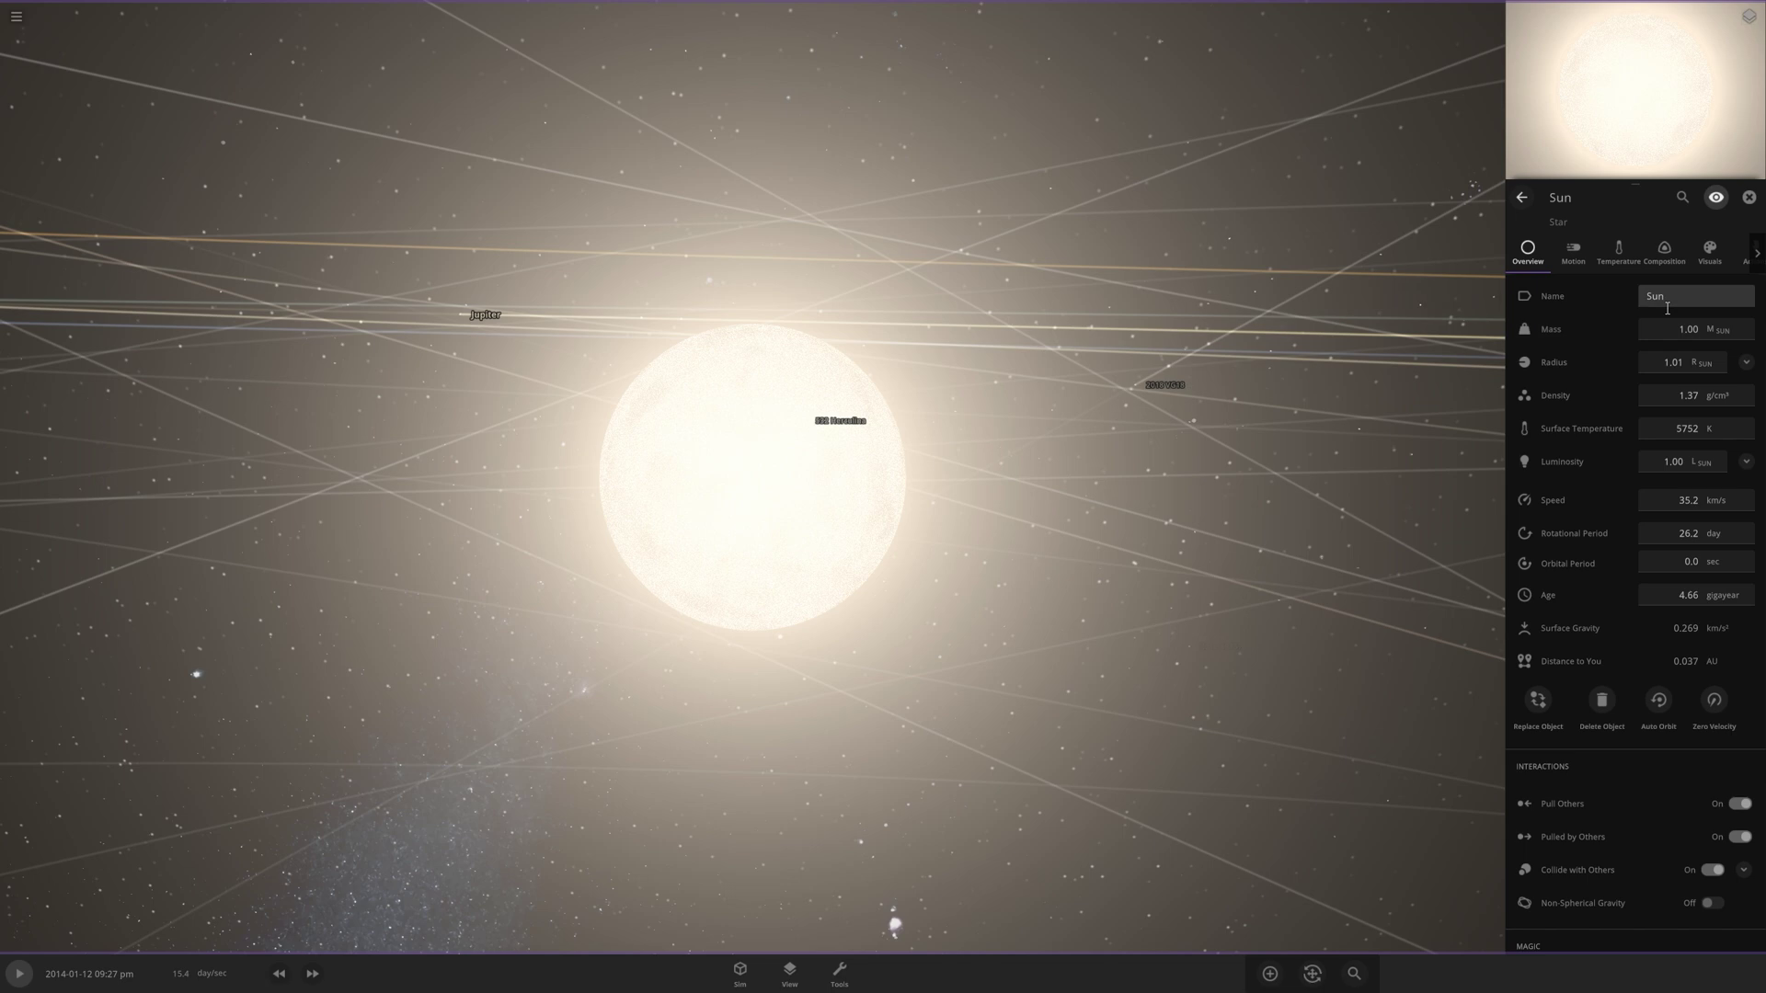
left_click(1596, 334)
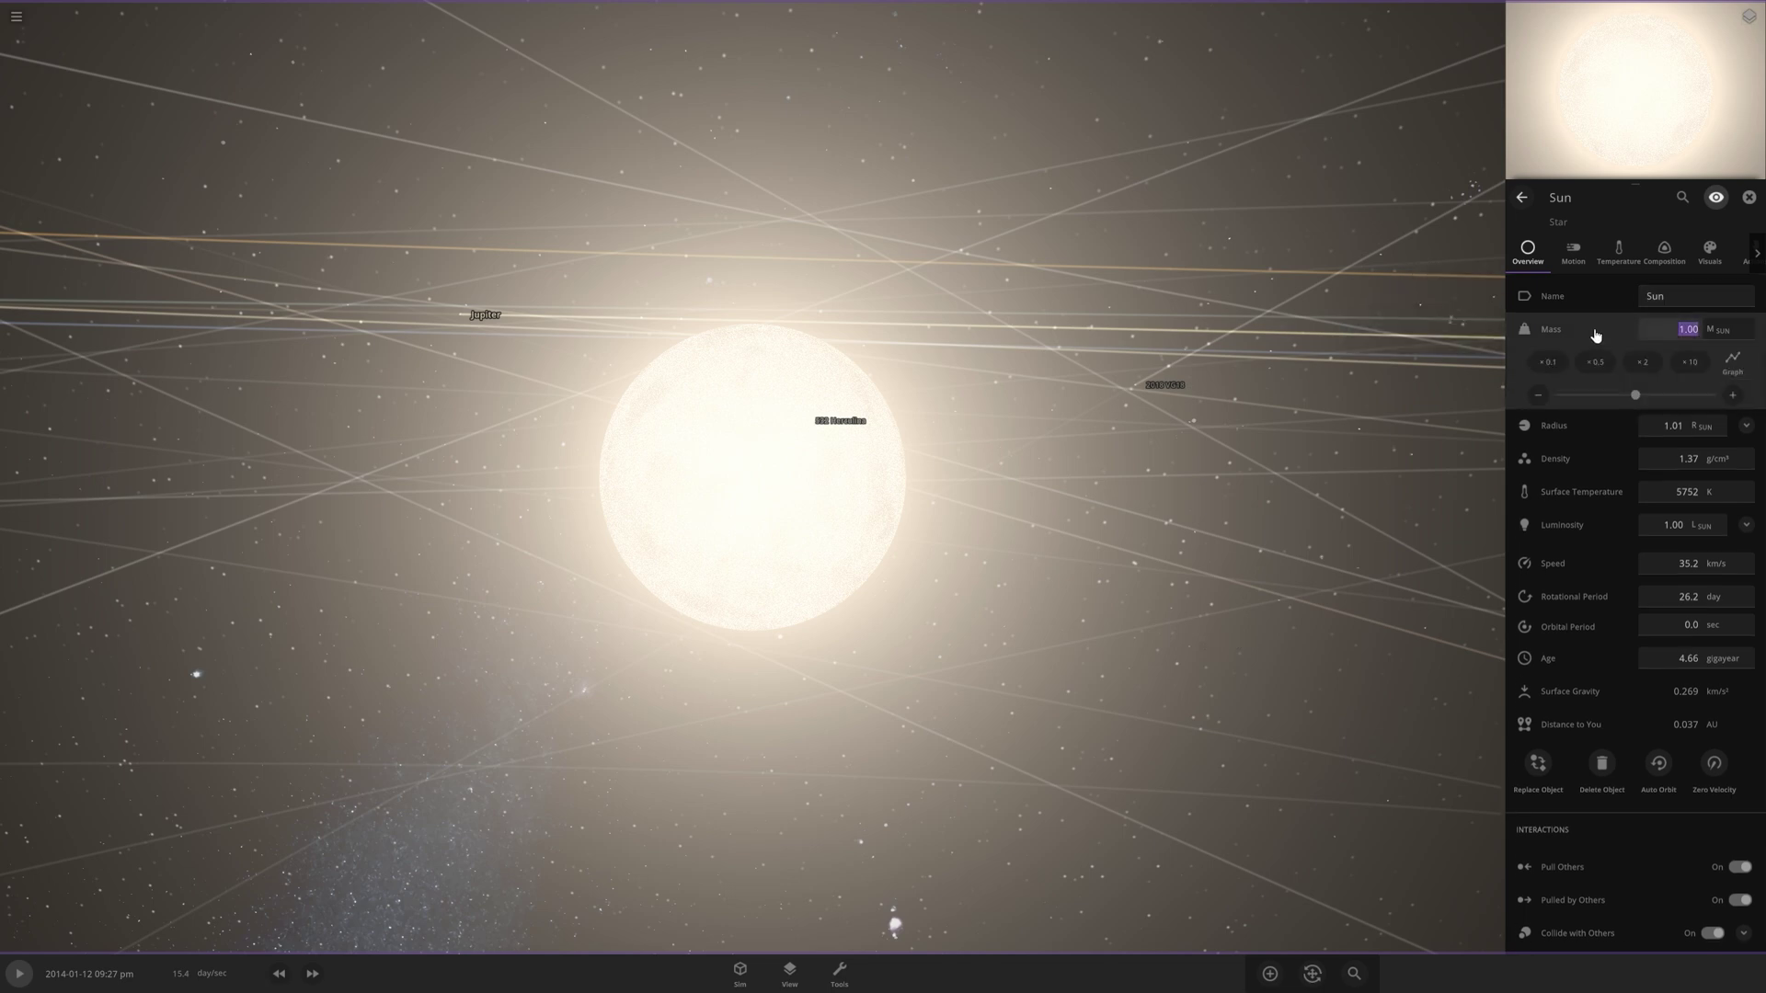
left_click(1733, 342)
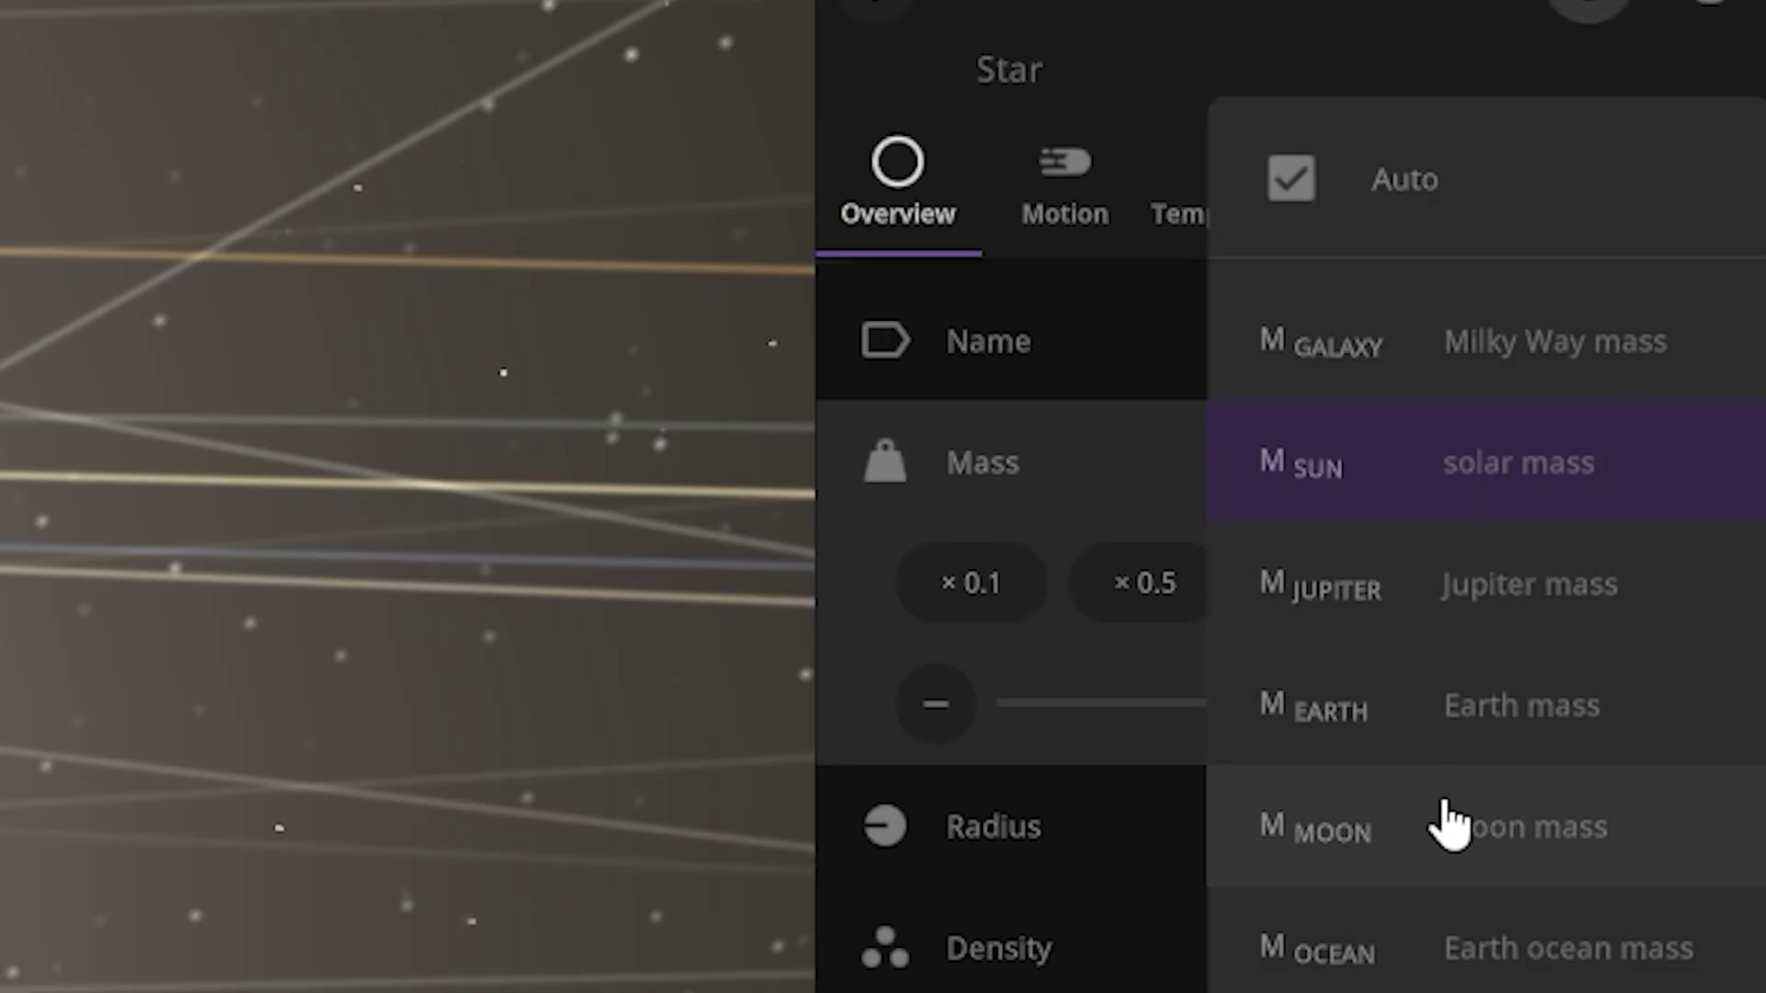
left_click(1672, 400)
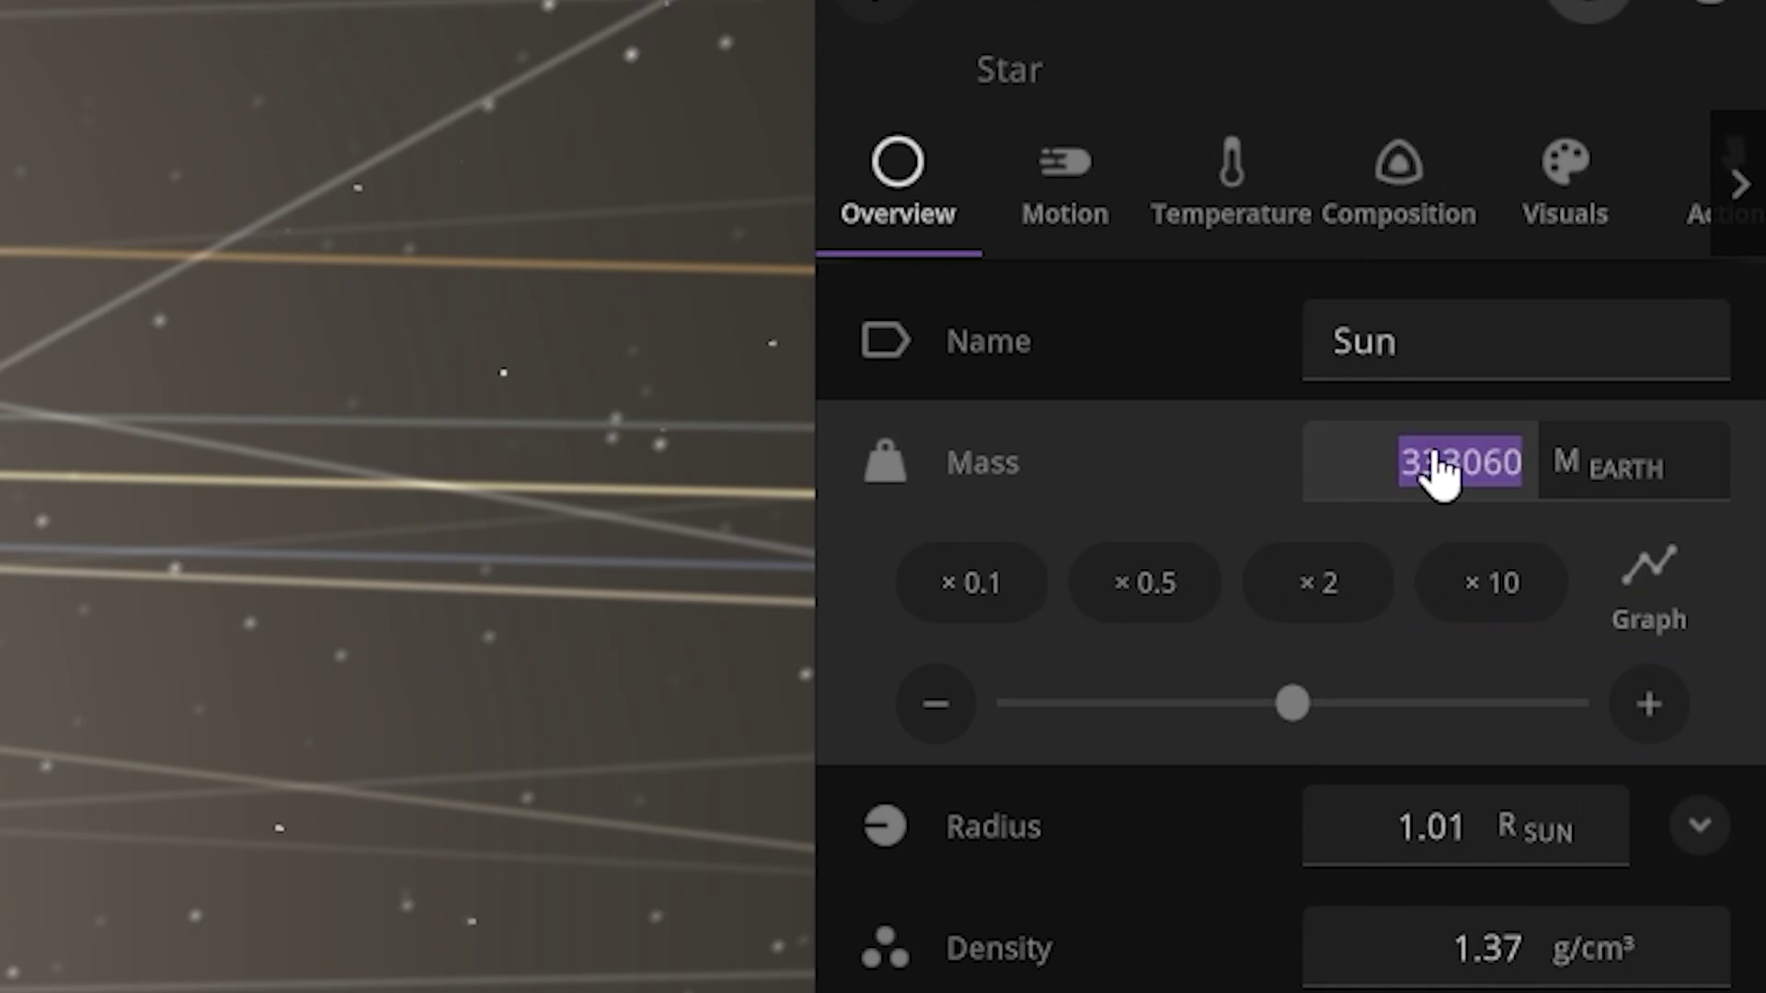
type("1")
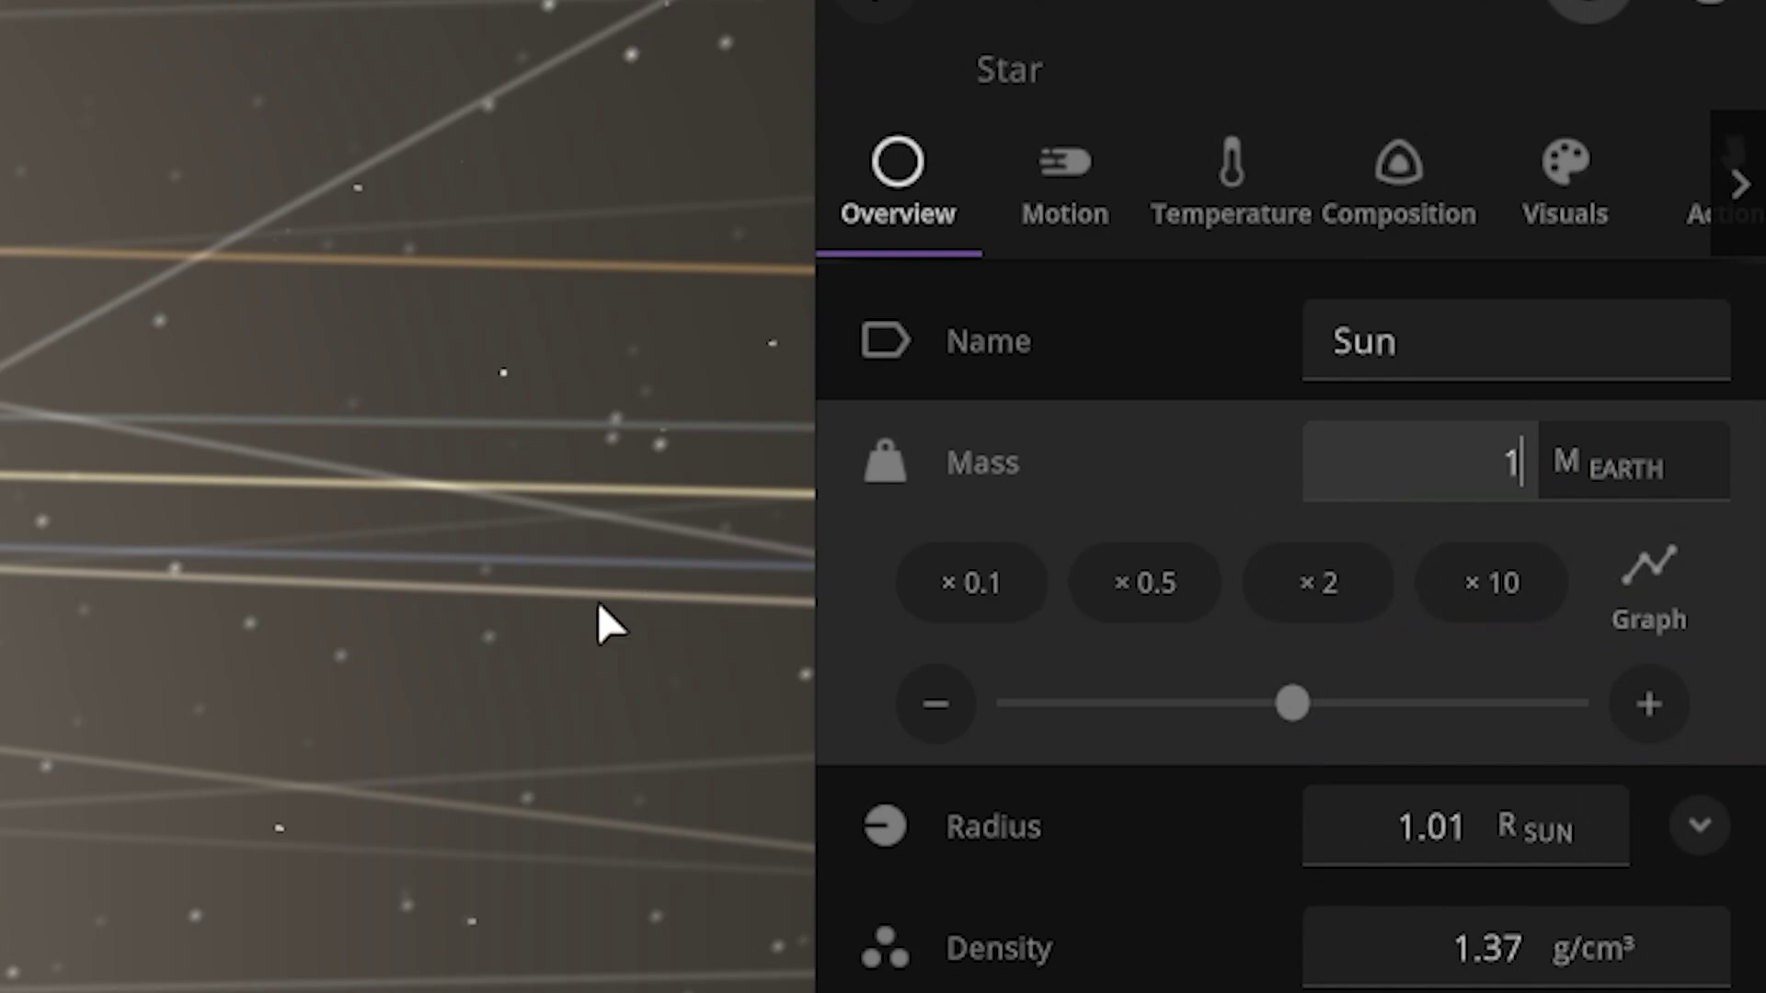
key("Return")
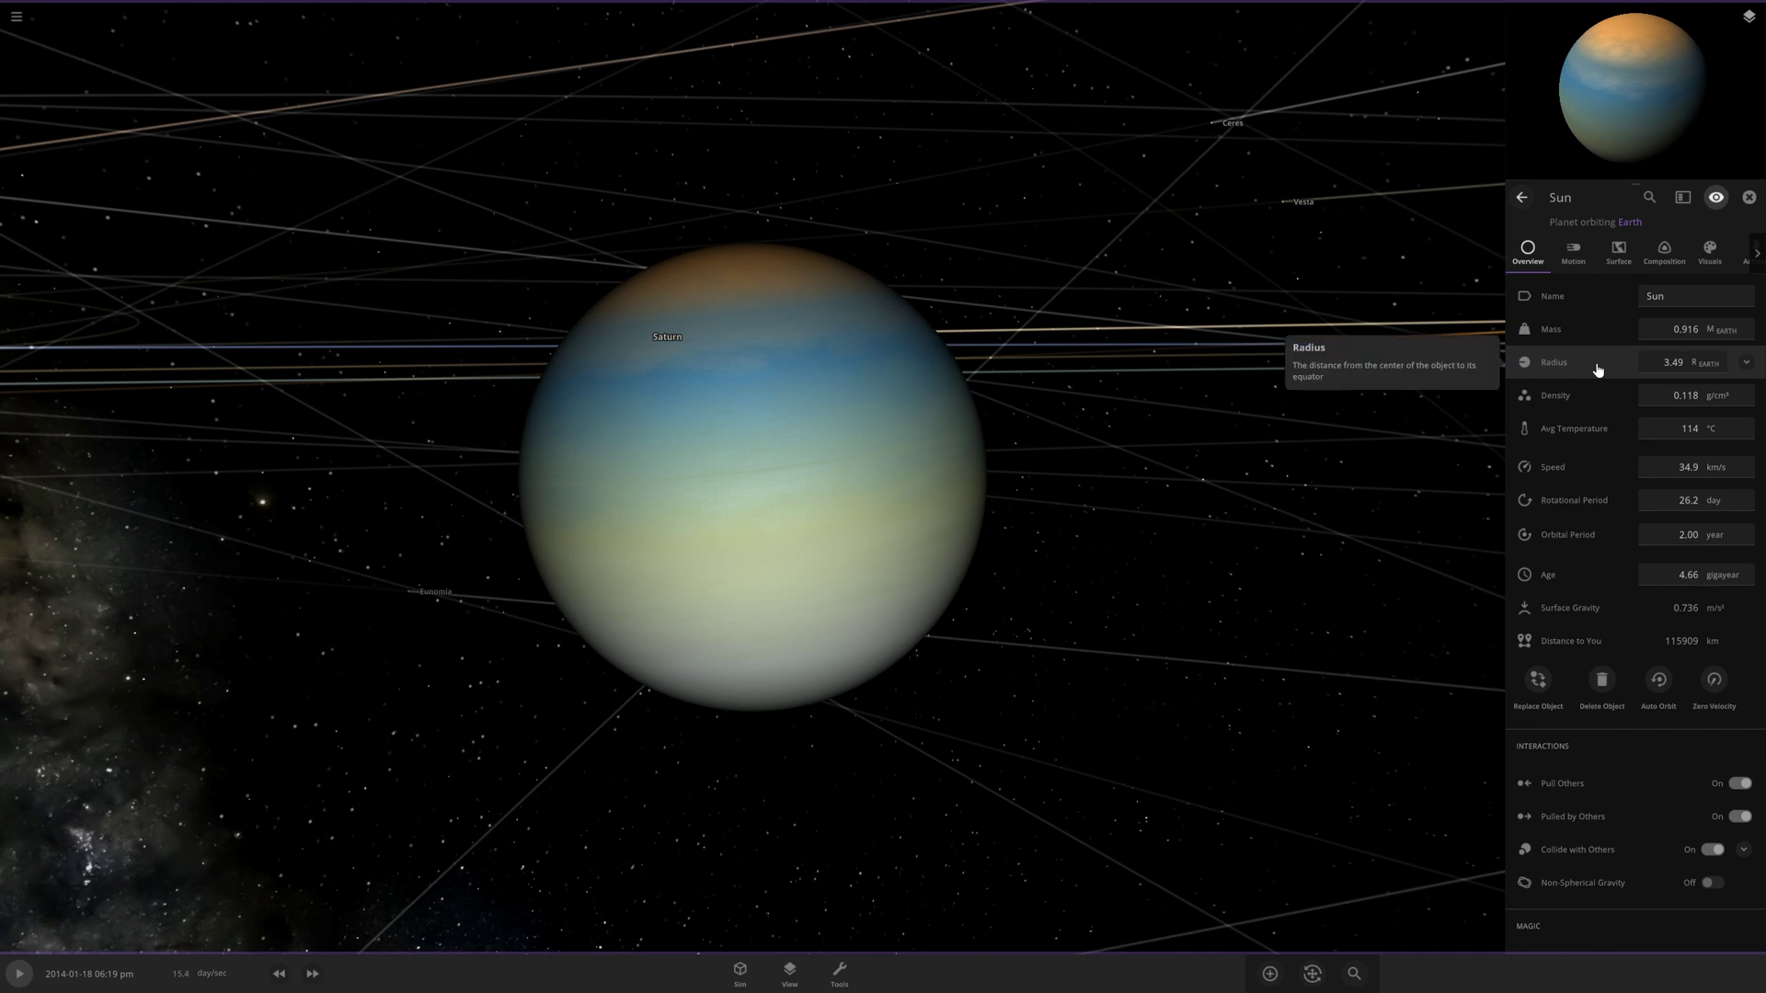
Raise the Sun's density to 6.93 g/cm³ and bring its mass back to 1.00 Earth mass.
left_click(1598, 409)
left_click(1693, 431)
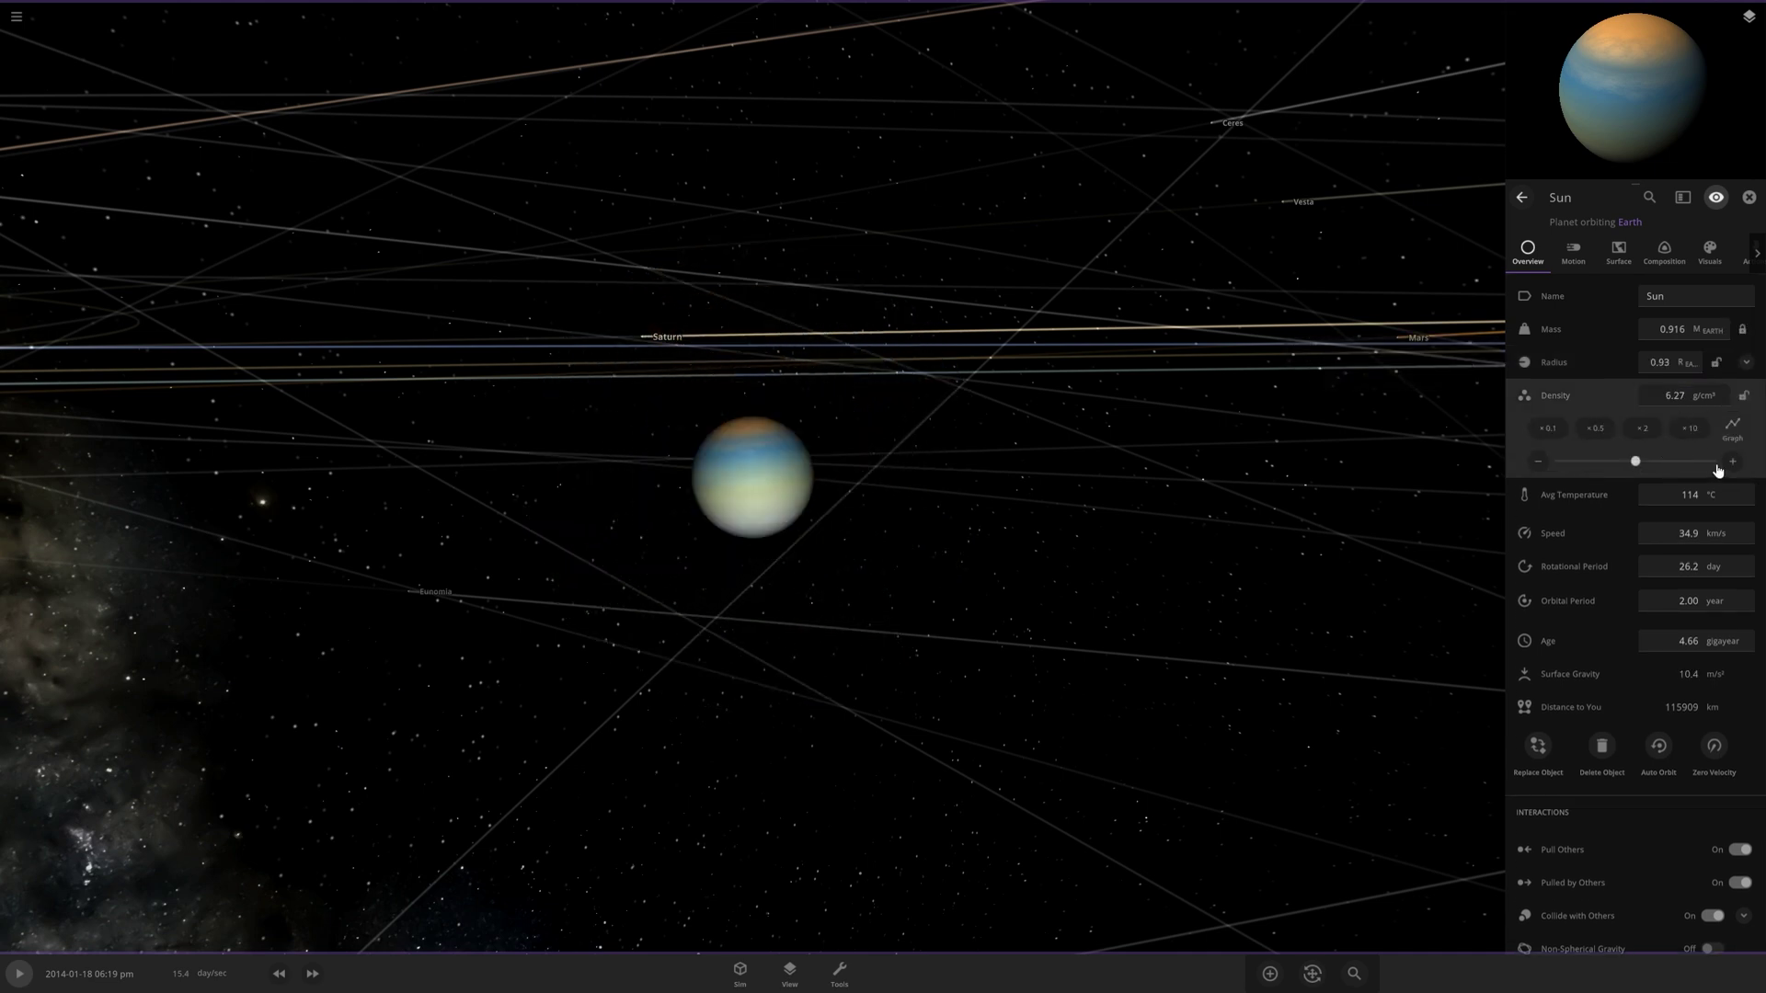
left_click(1732, 463)
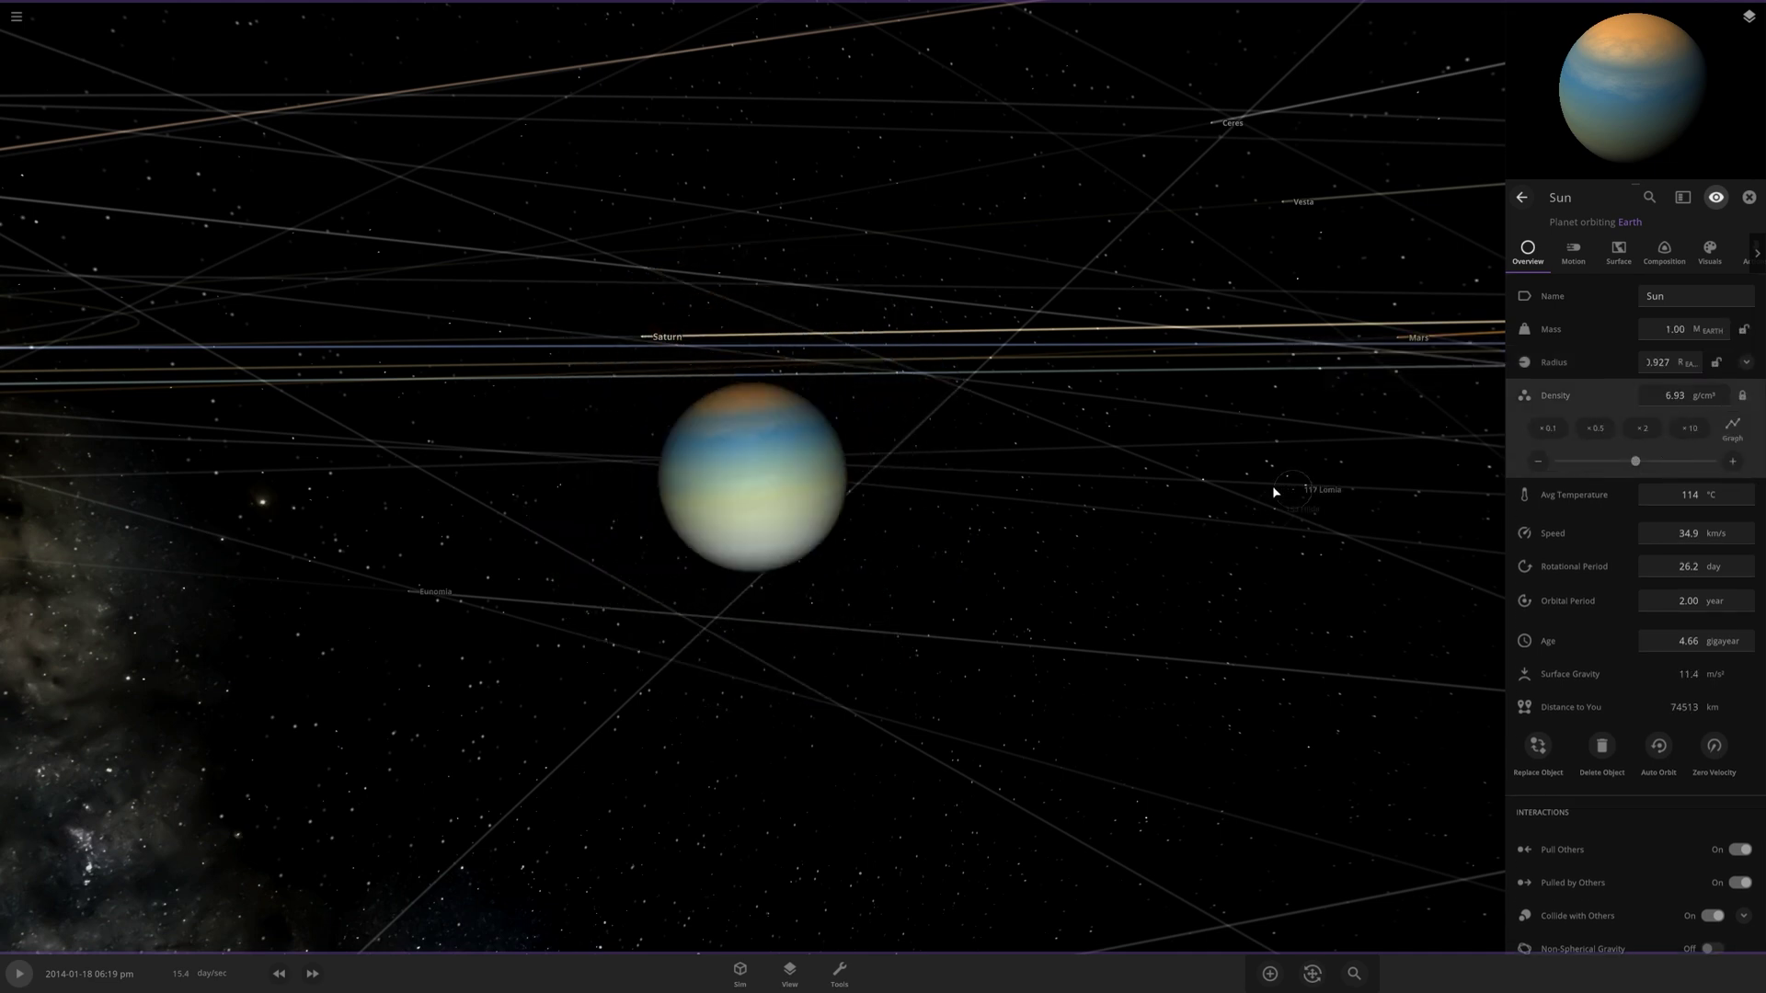
left_click_drag(1274, 492, 1286, 557)
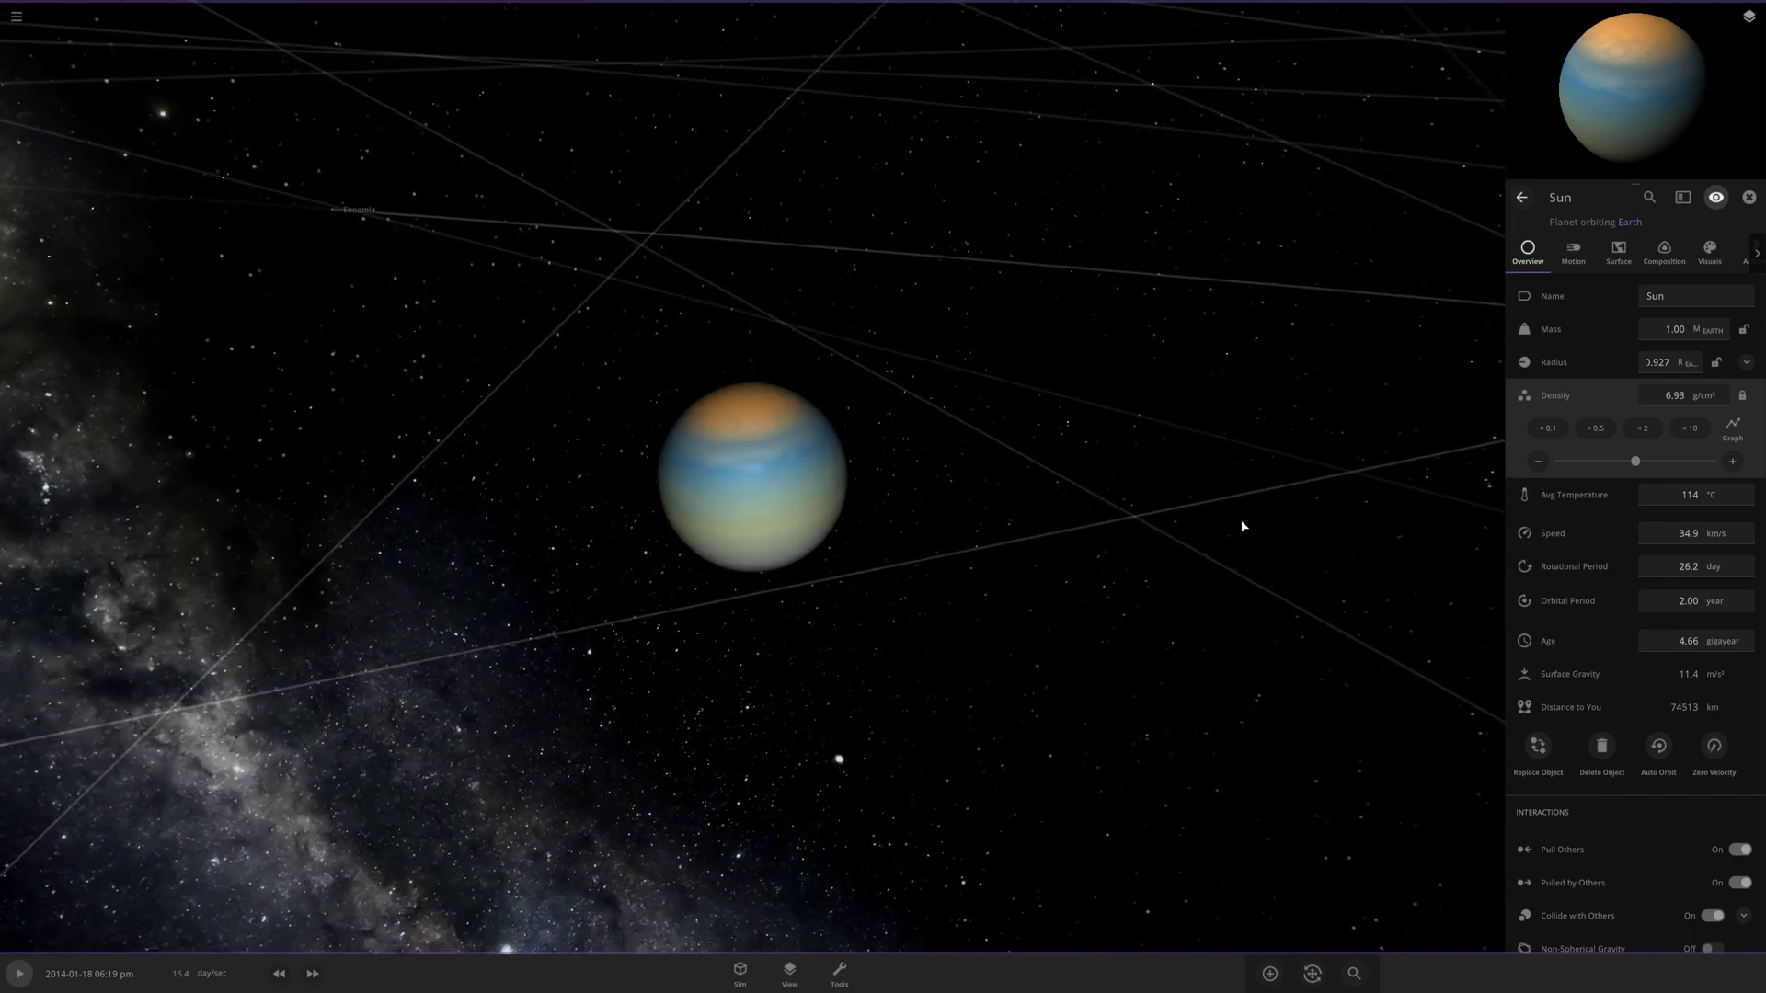
Raise the Sun's iron share to 24.6%, add a trace of water, and run the simulation briefly.
left_click(1664, 251)
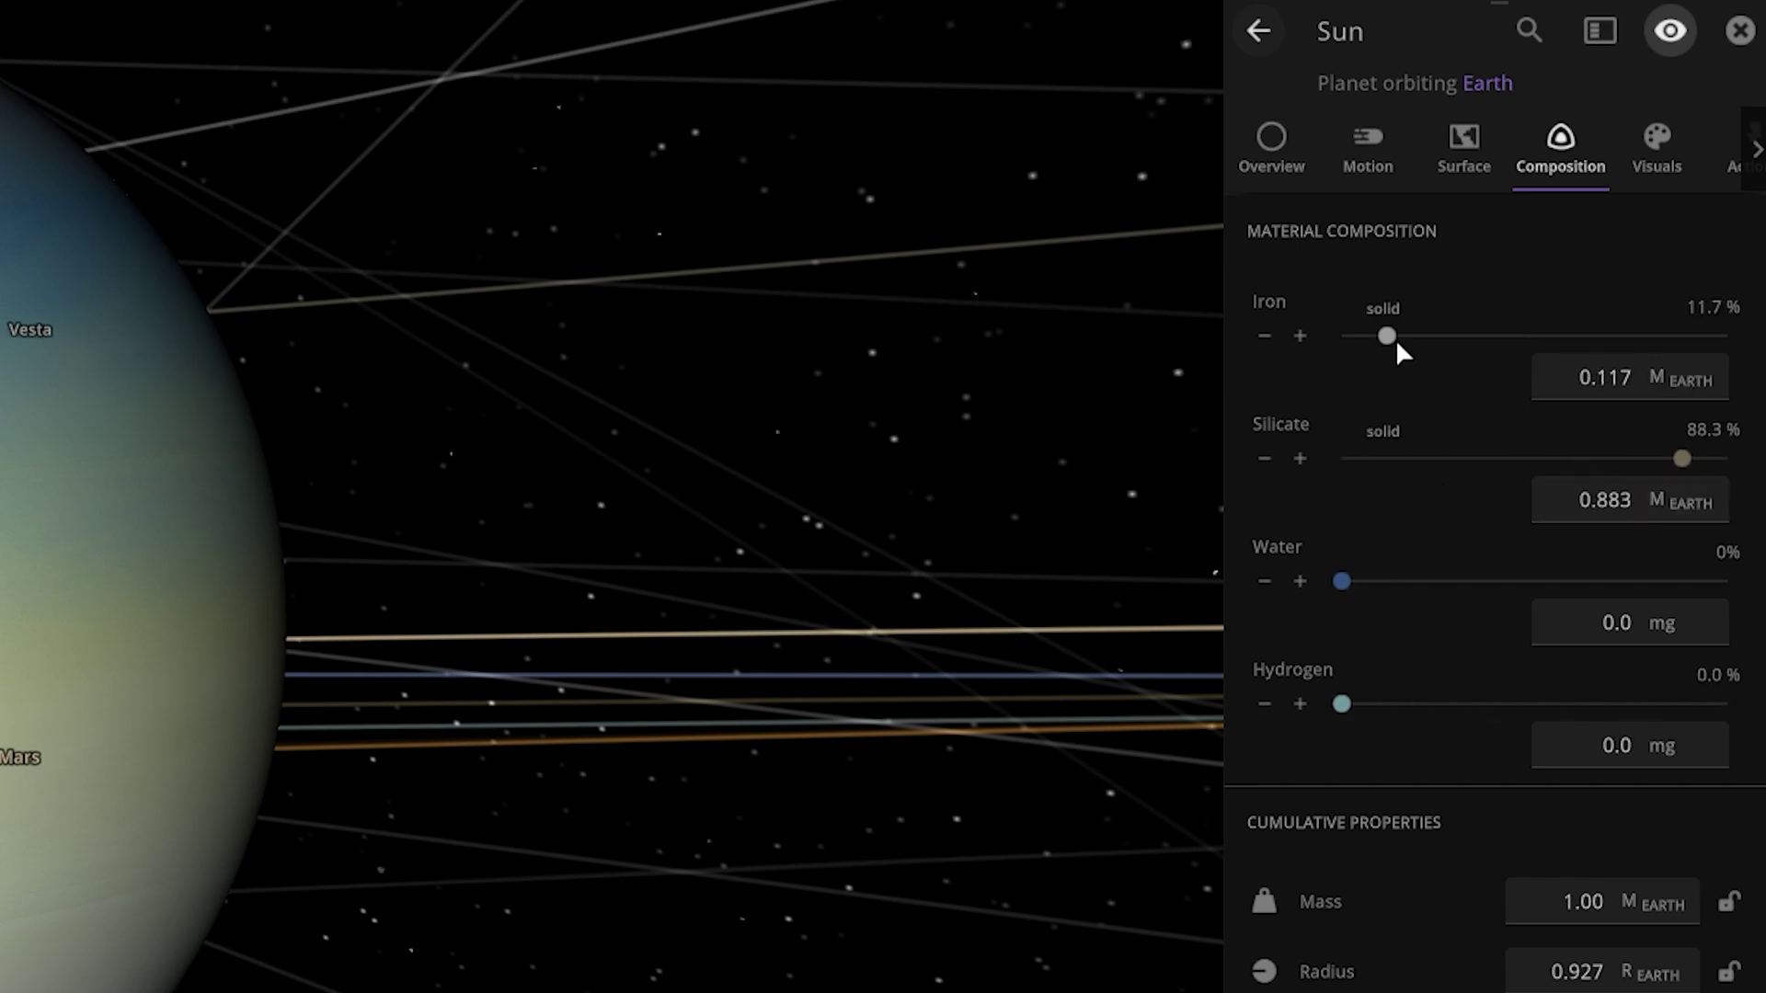
left_click_drag(1424, 346, 1443, 345)
left_click(1300, 581)
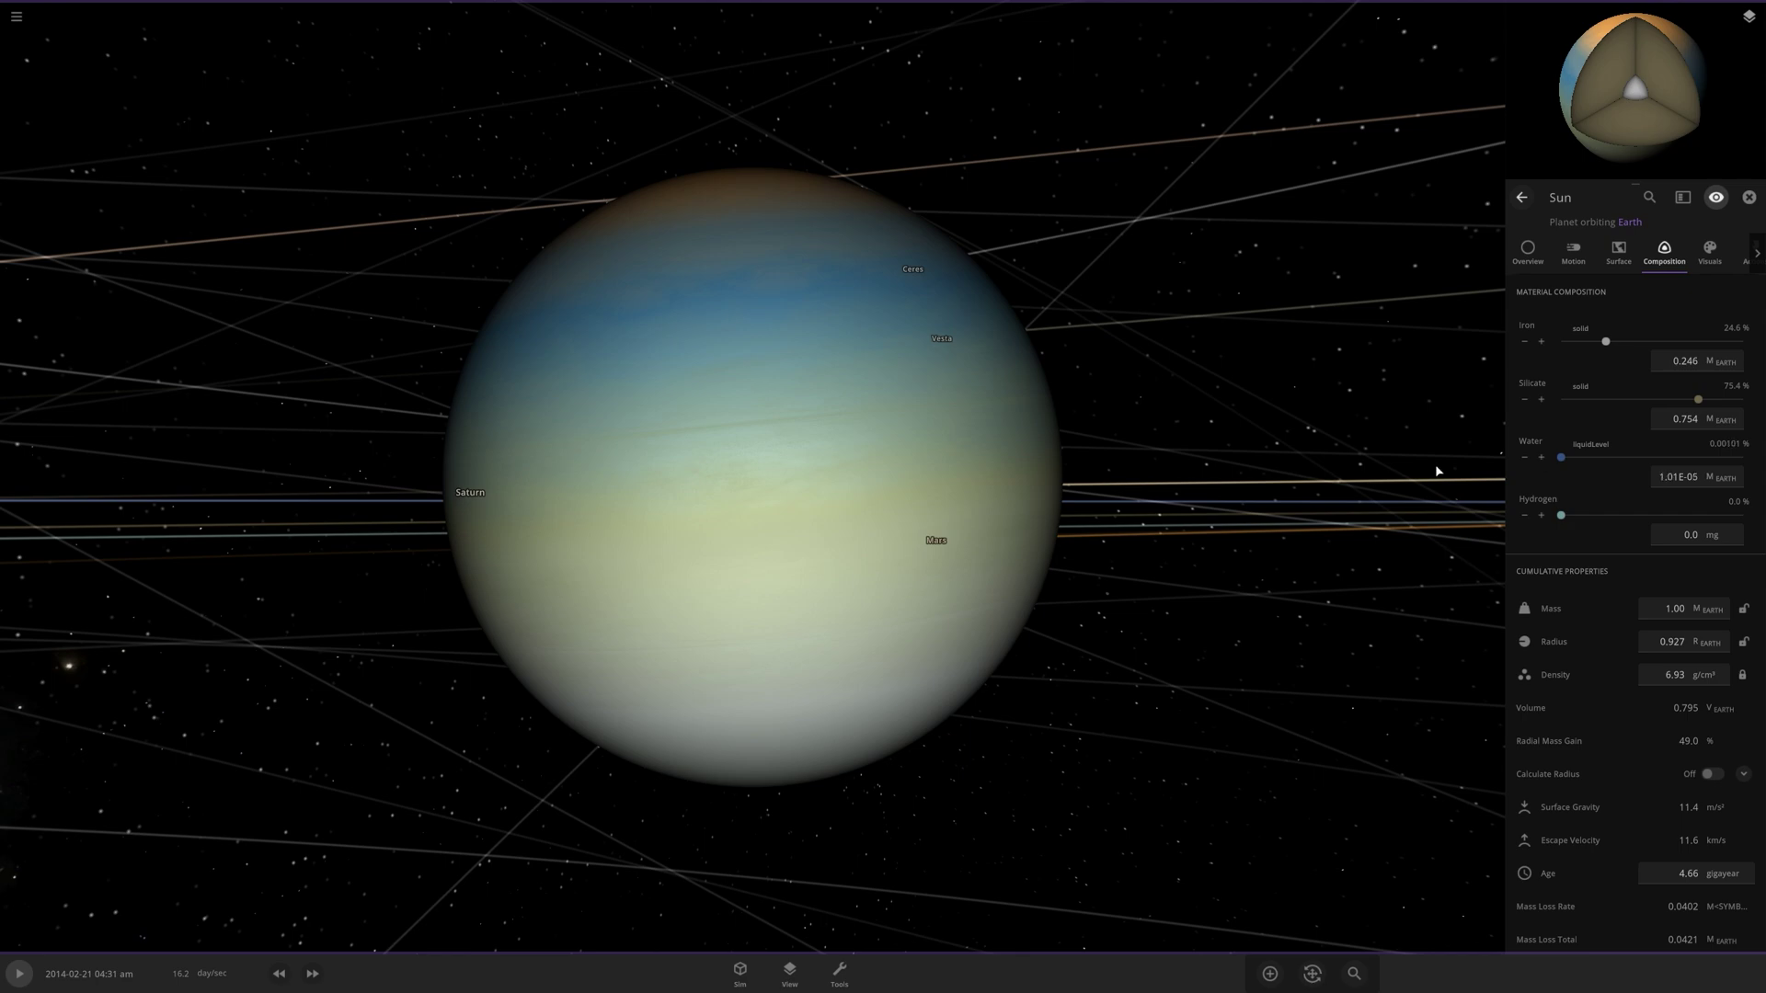
key("space")
key("space")
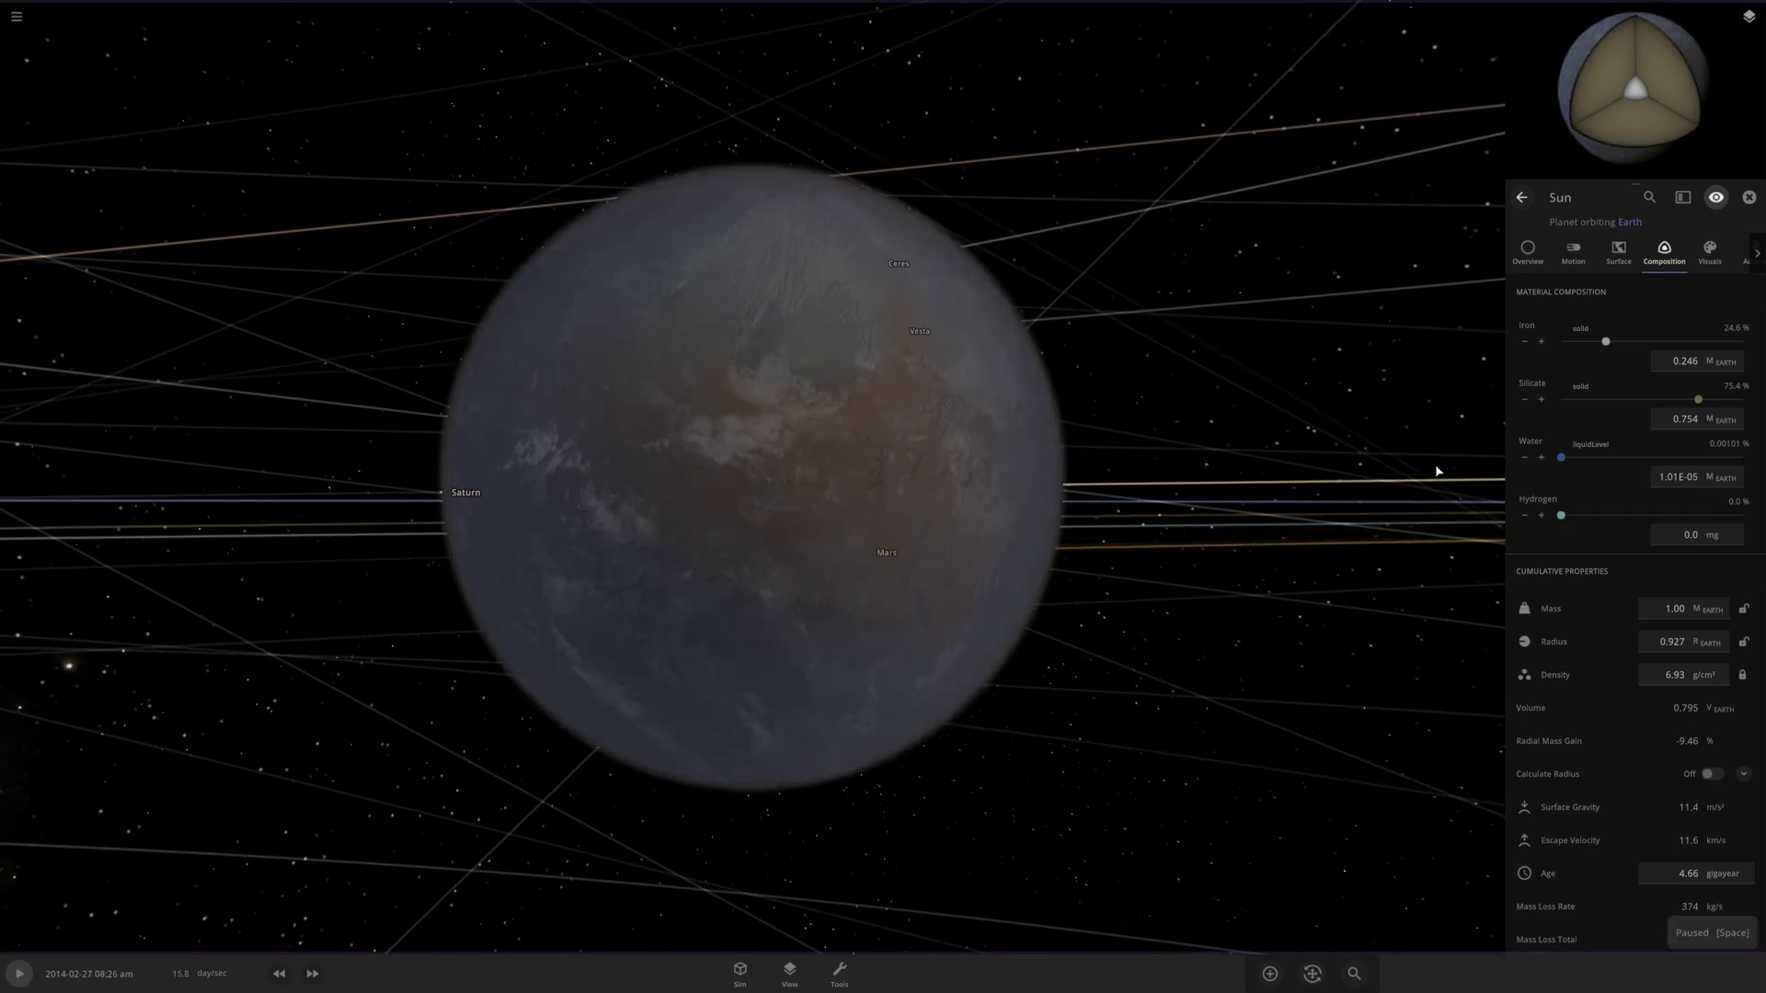
View the Sun planet from another side and examine its core properties, Earth similarity and life likelihood.
scroll(1379, 492, "down", 4)
left_click_drag(1328, 512, 1508, 592)
scroll(1287, 594, "up", 2)
scroll(1305, 493, "up", 3)
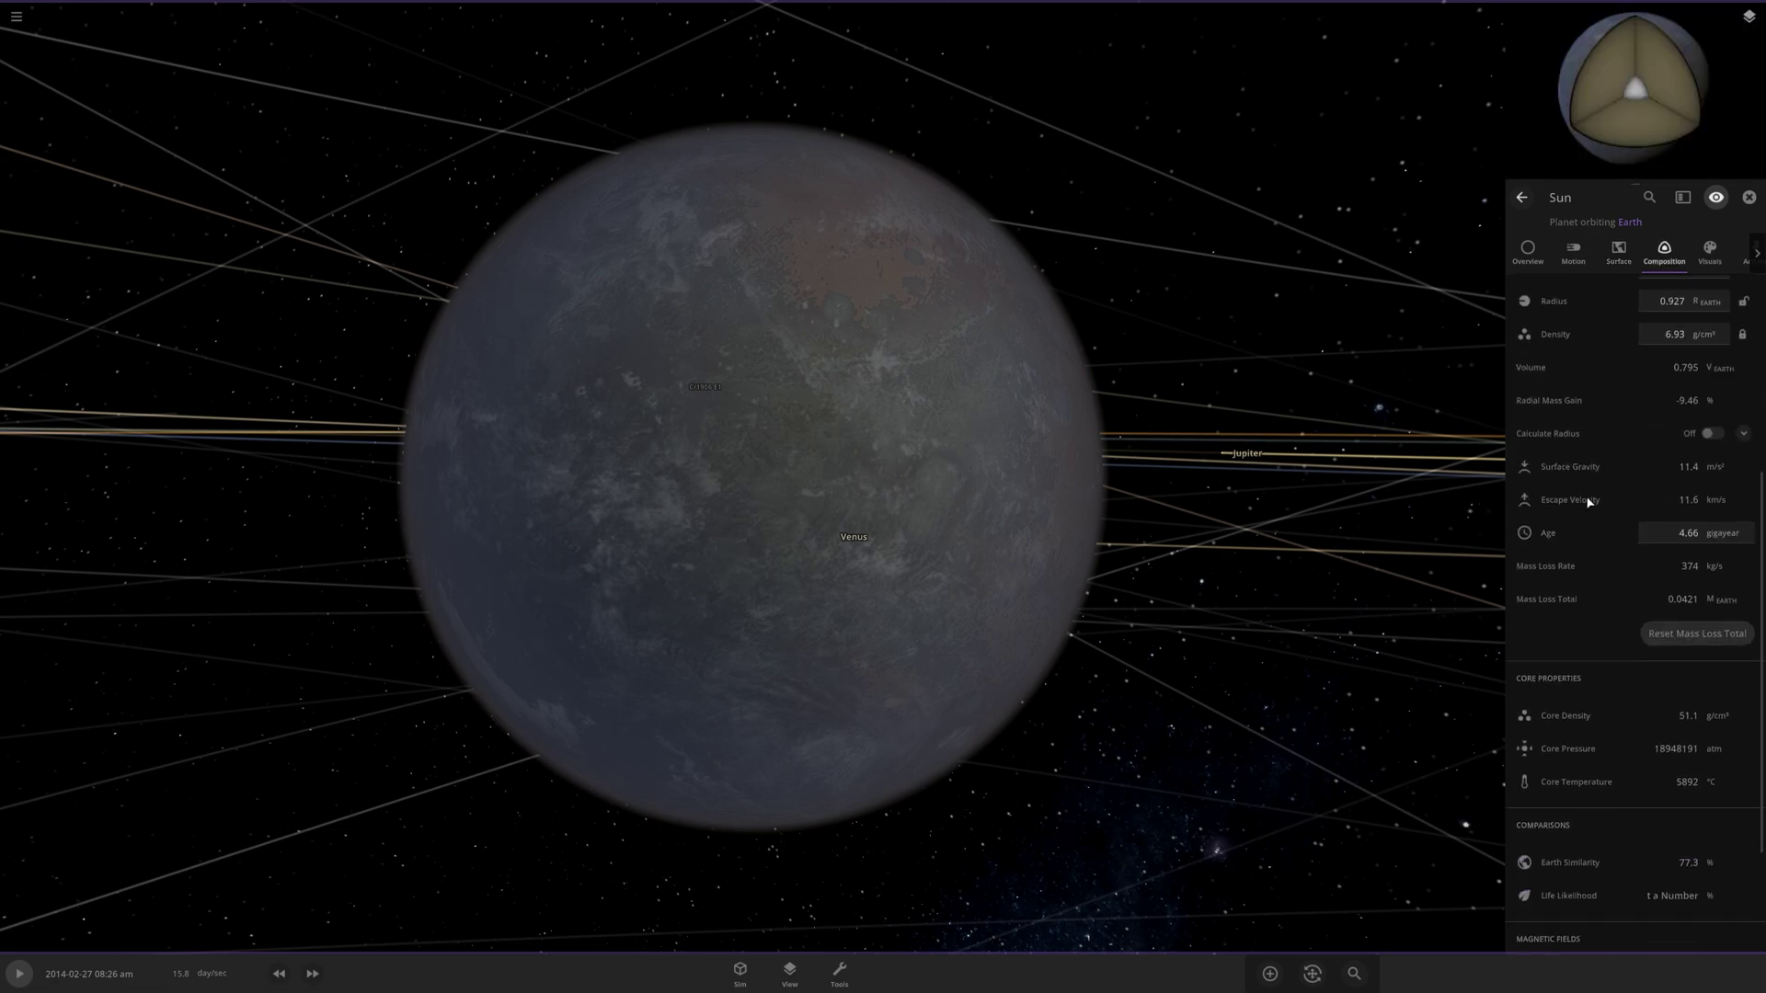
scroll(1589, 493, "down", 3)
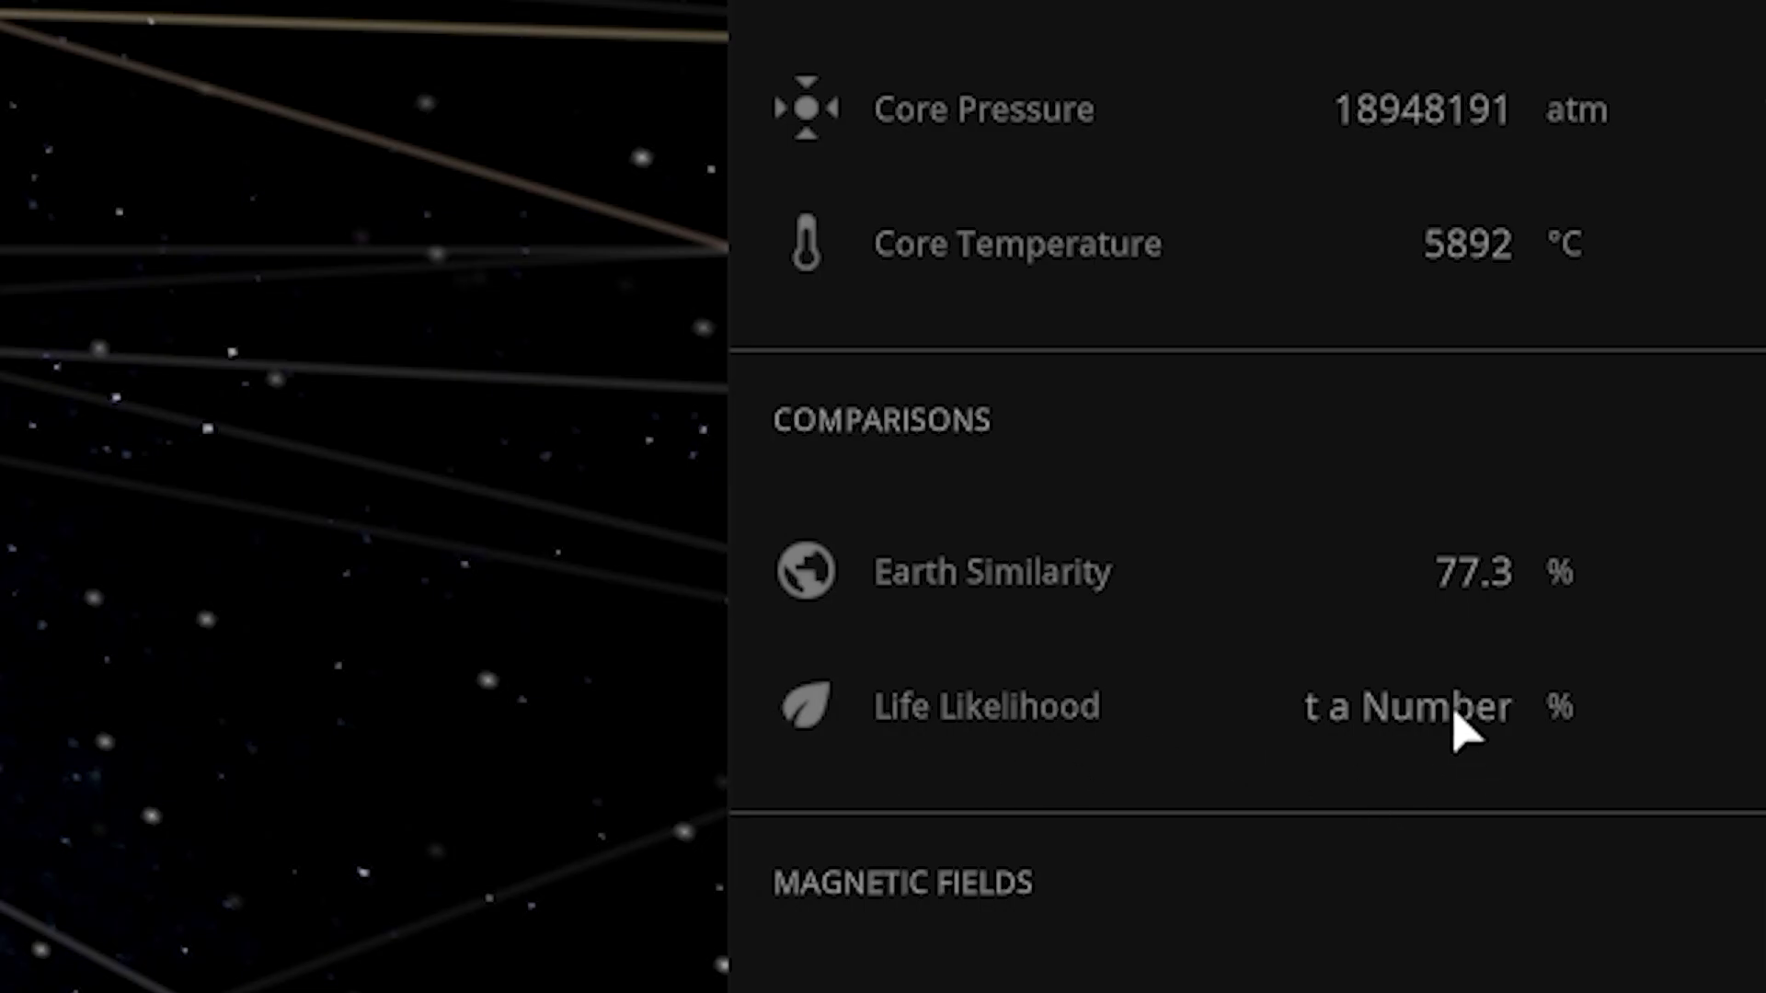
mouse_move(1311, 774)
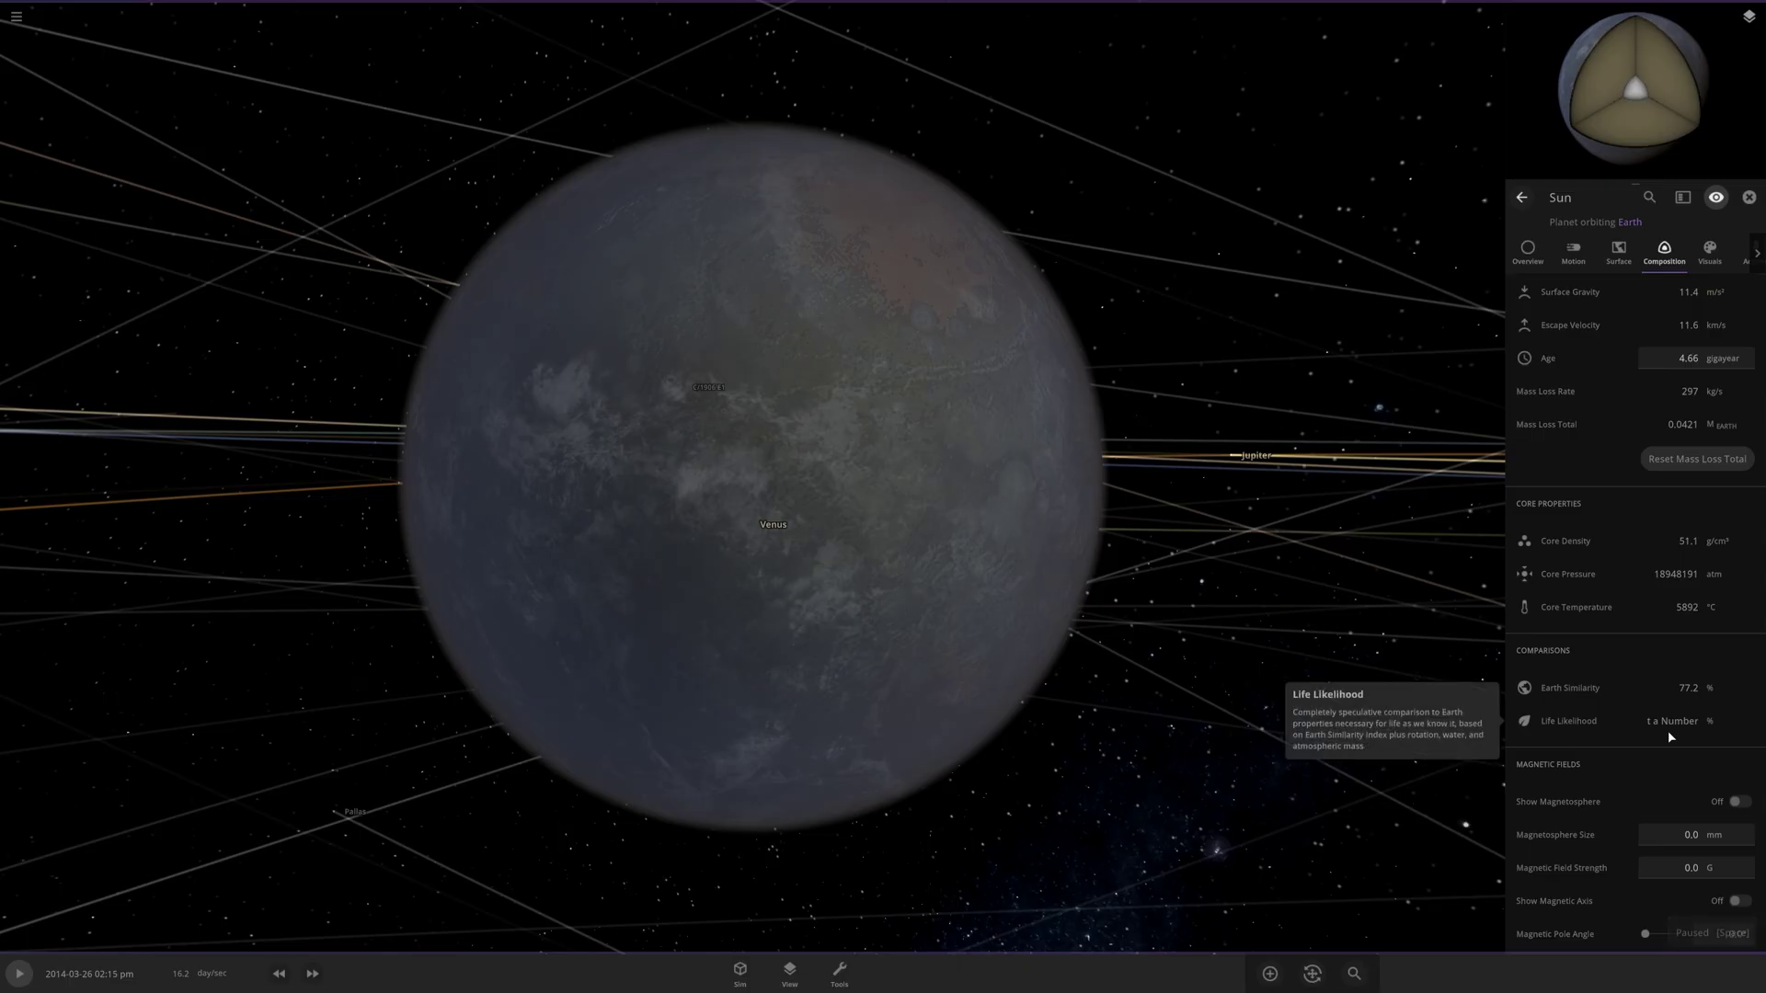
Set the Sun's atmosphere mass to 1 in the Earth-based unit.
scroll(1587, 572, "up", 5)
left_click(1633, 258)
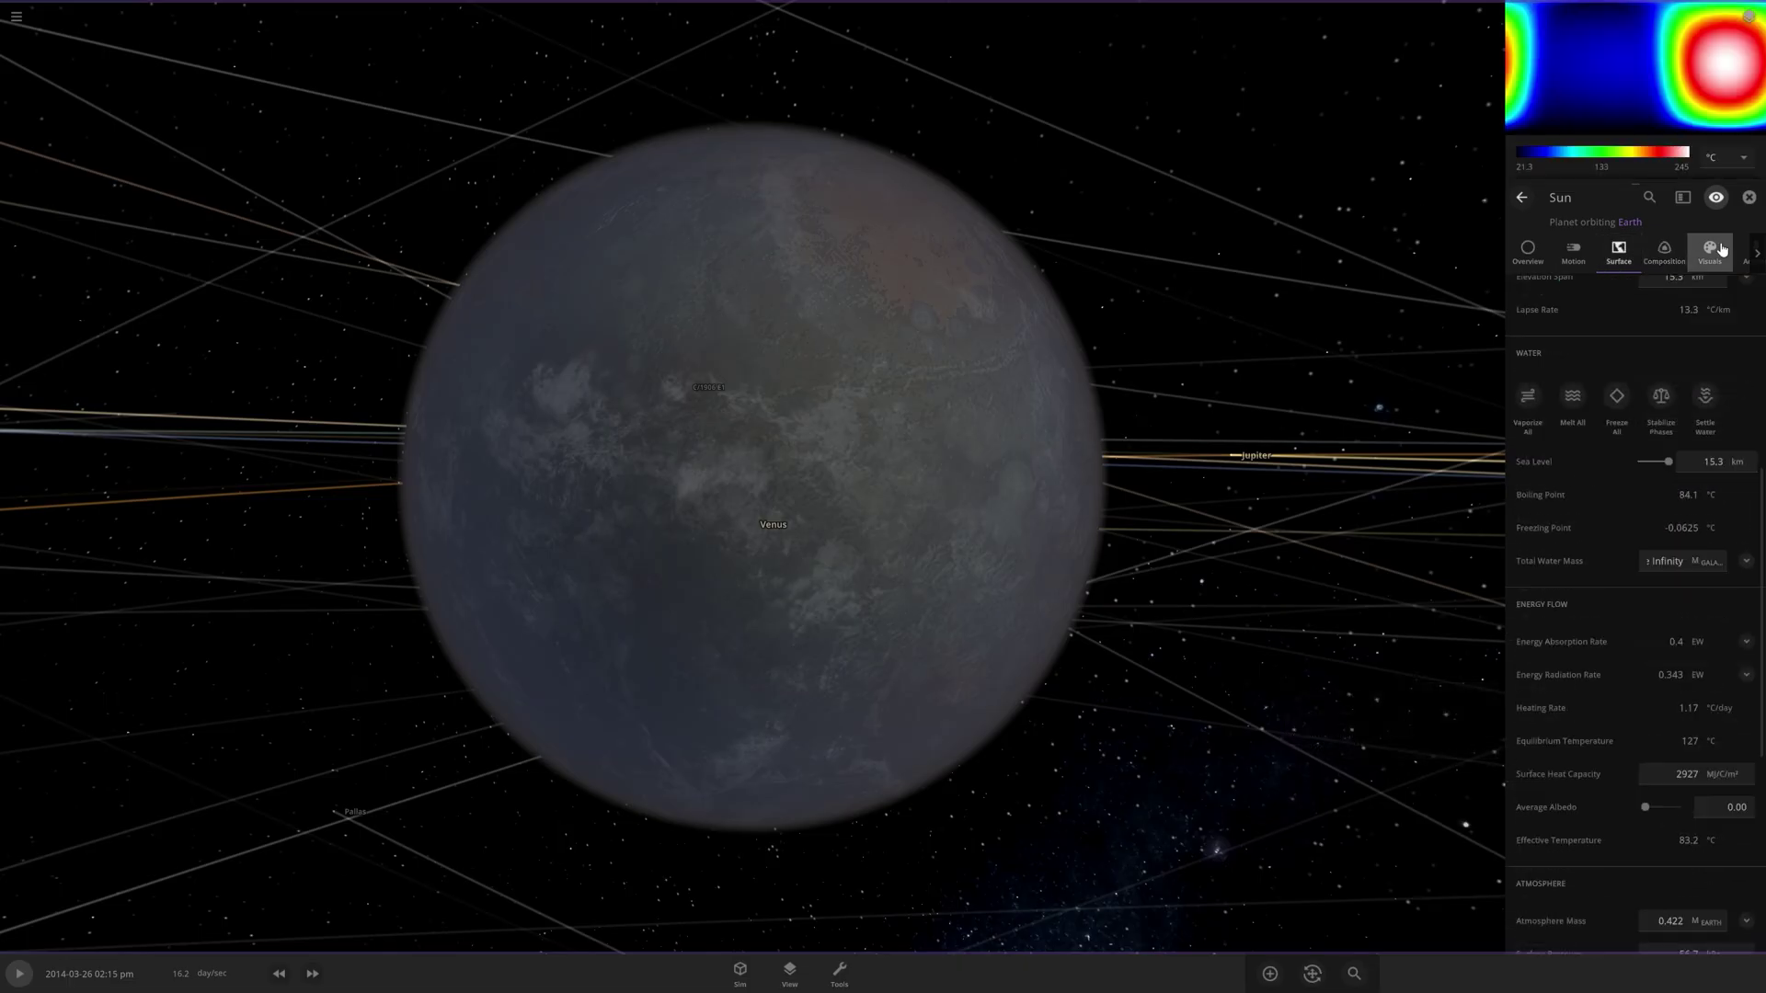
left_click(1708, 251)
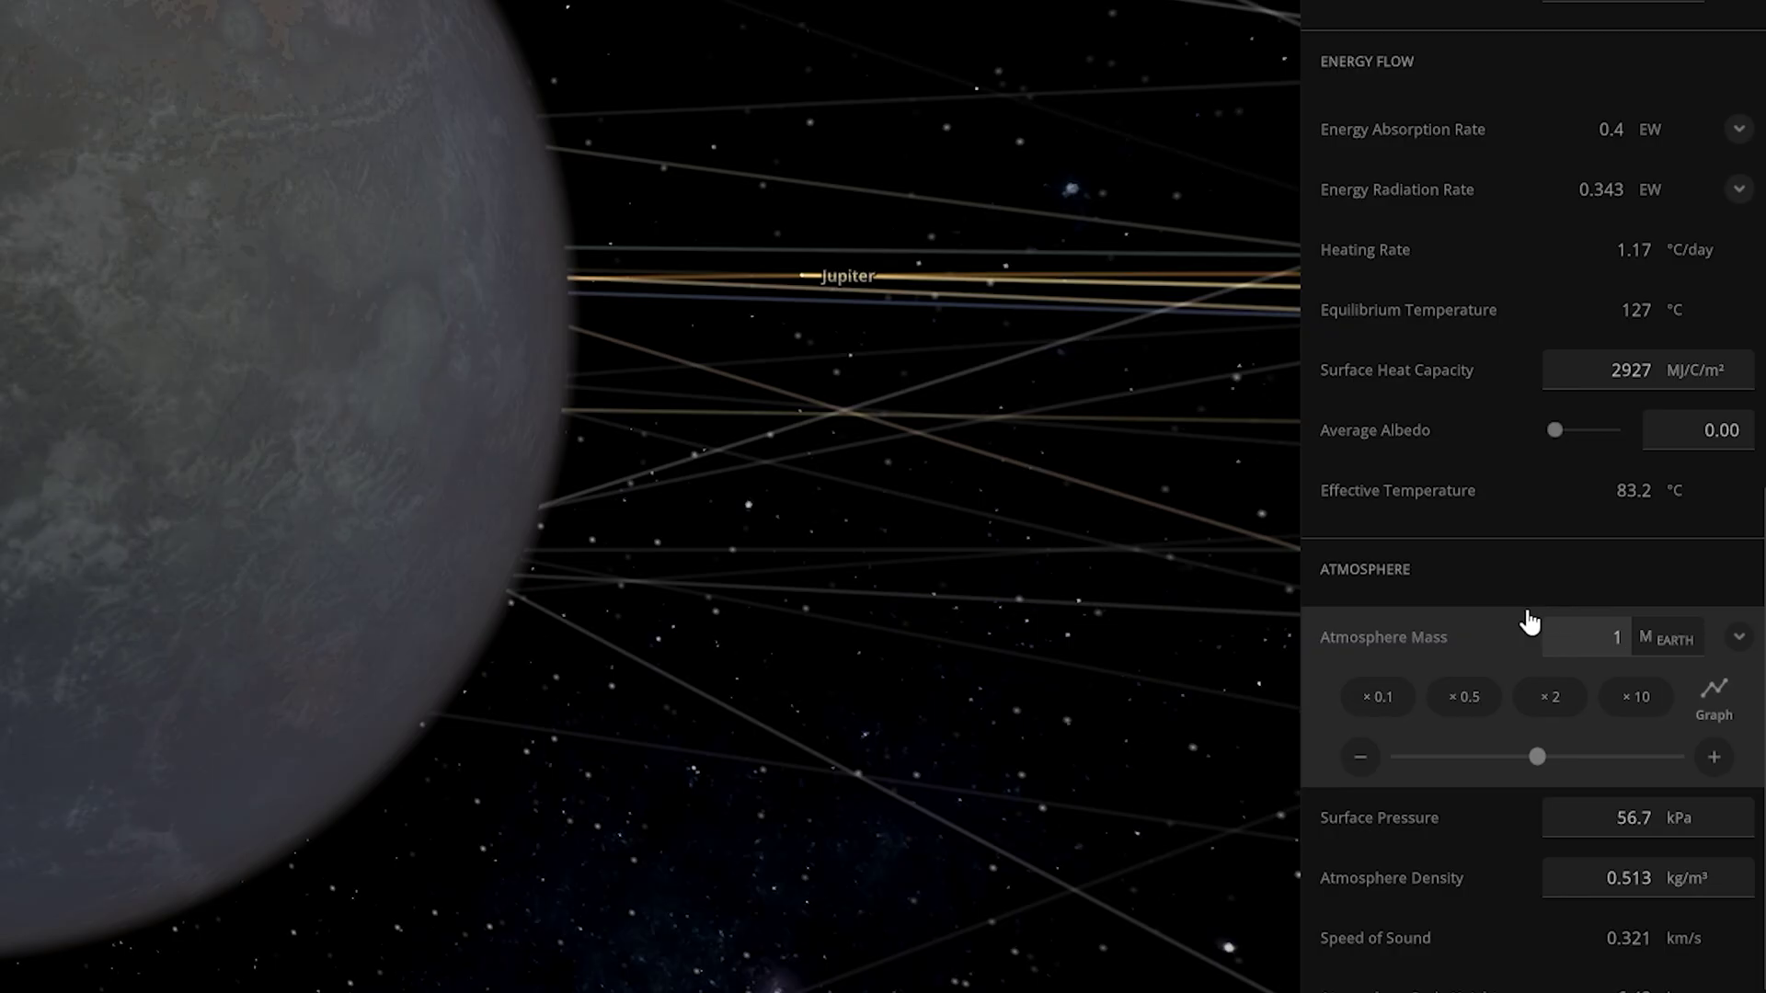
key("Return")
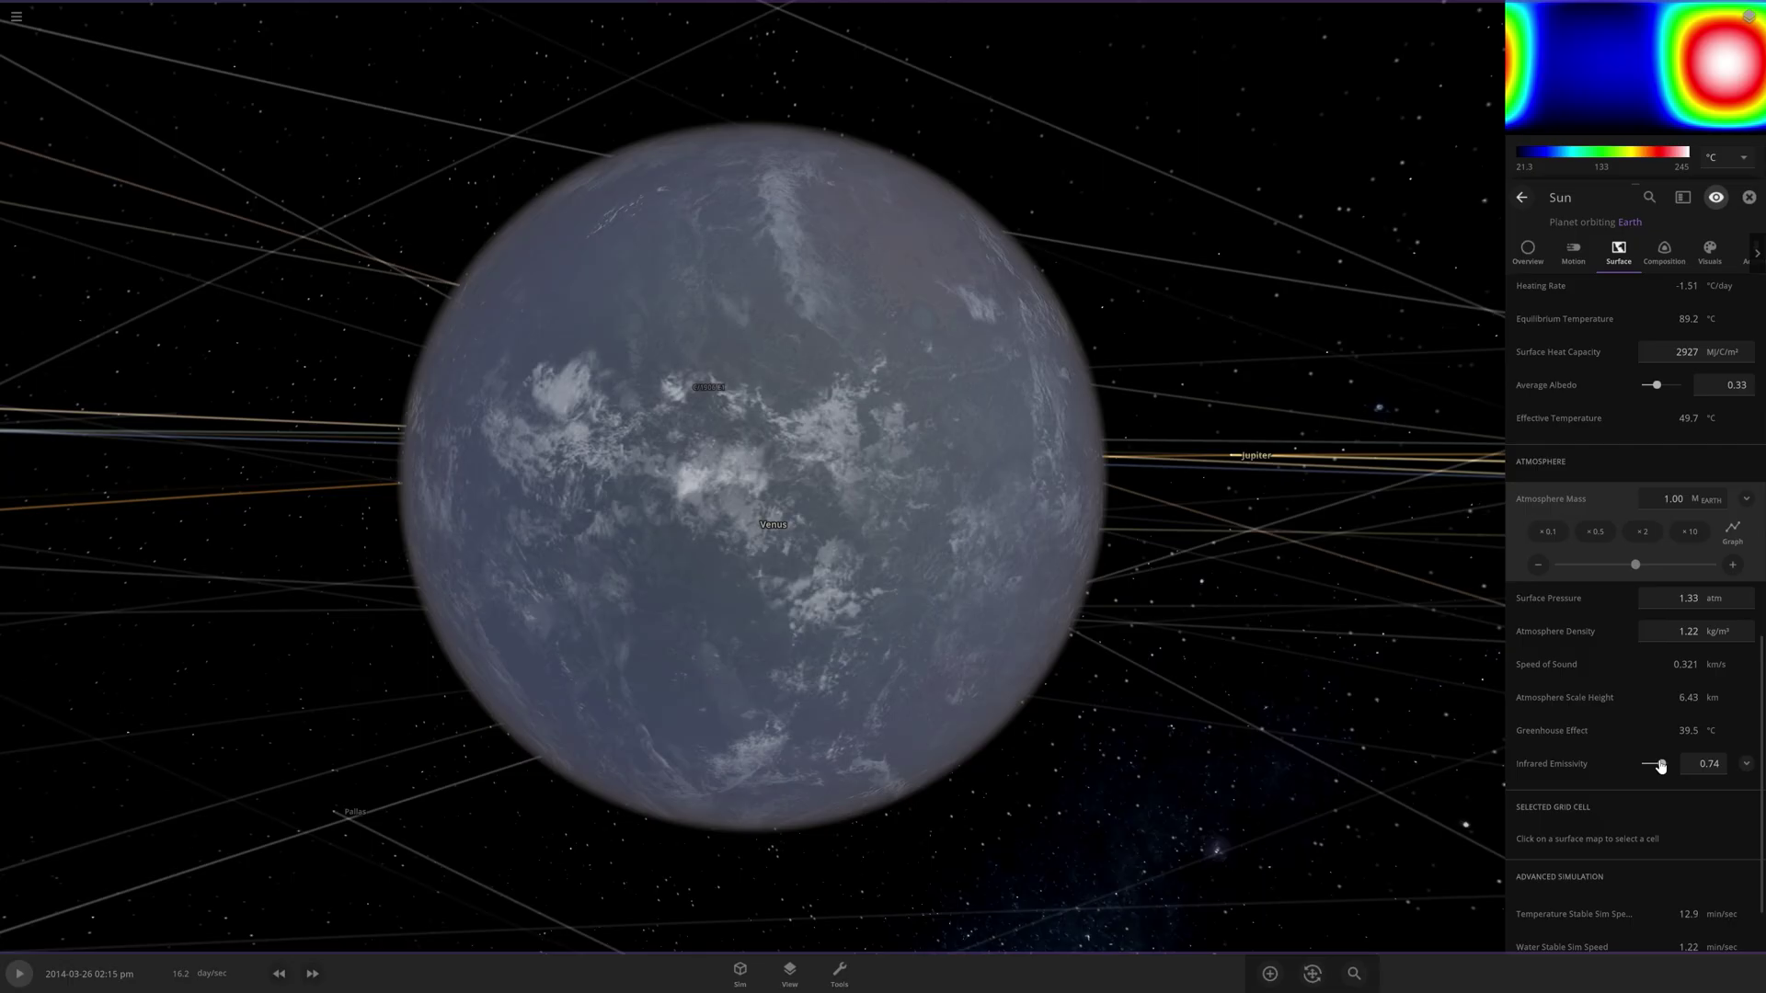
Review the Sun's water and energy data and set its rotational period to 1 day.
scroll(1584, 433, "up", 5)
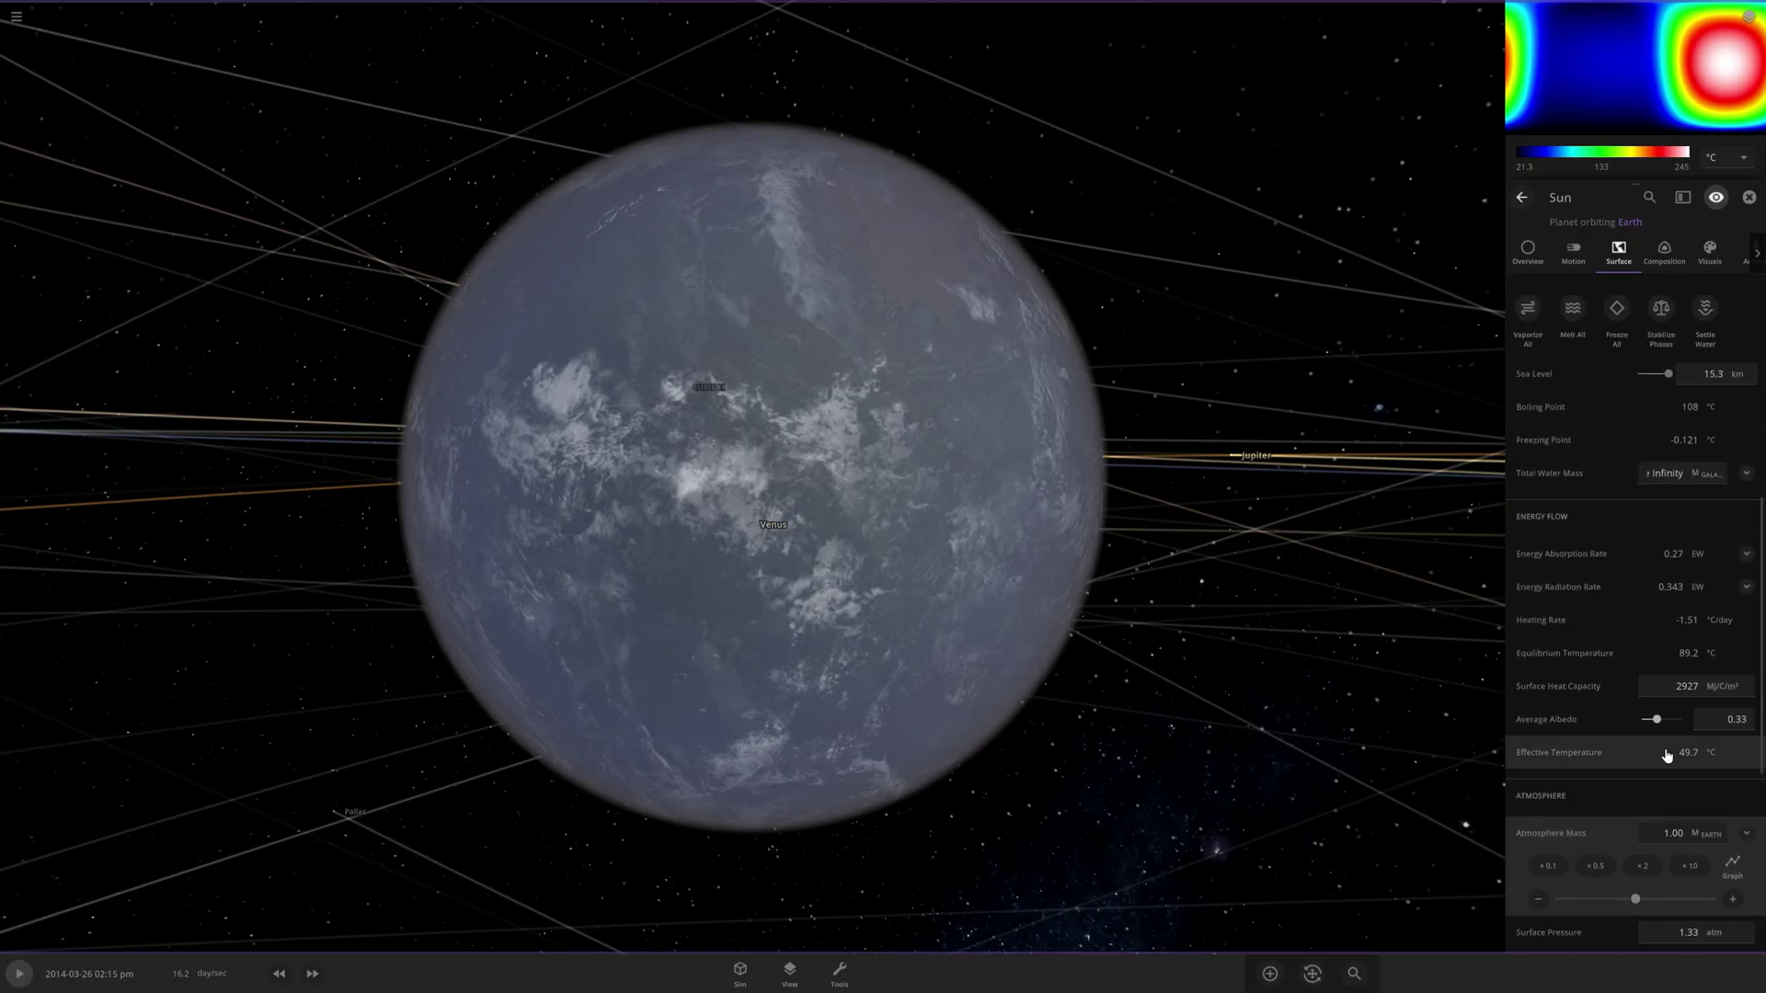
scroll(1665, 745, "up", 5)
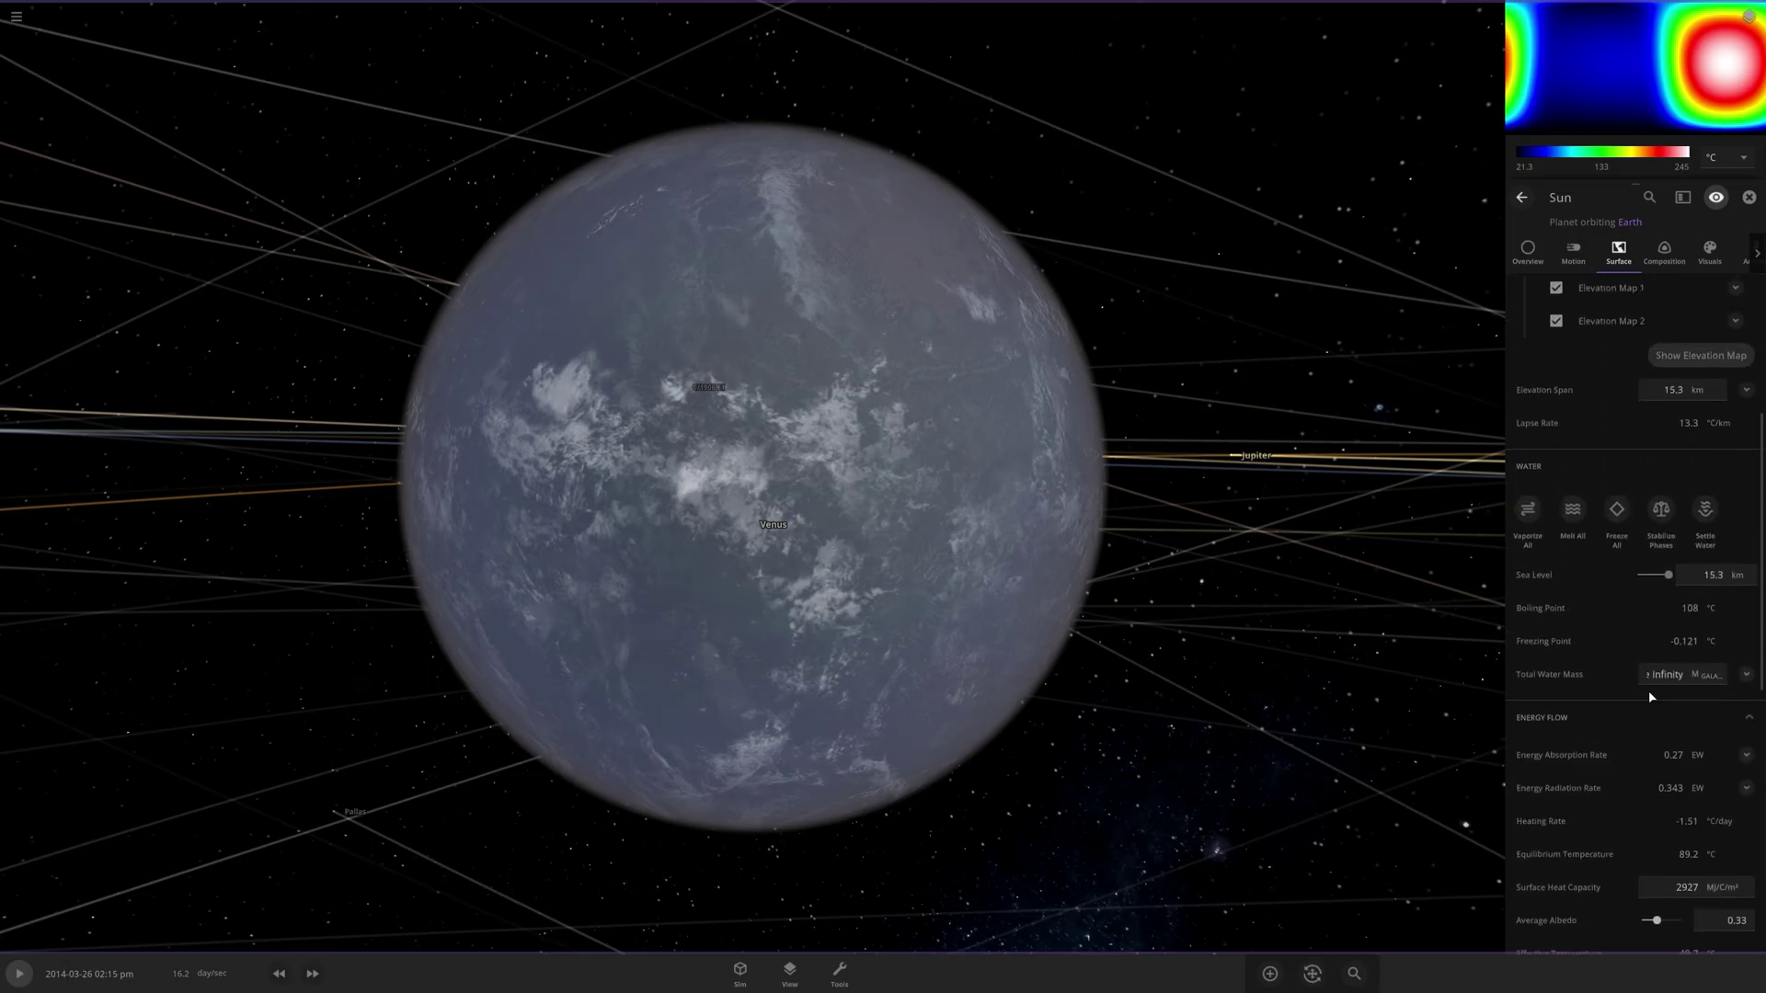
left_click(1531, 254)
left_click(1688, 502)
type("1")
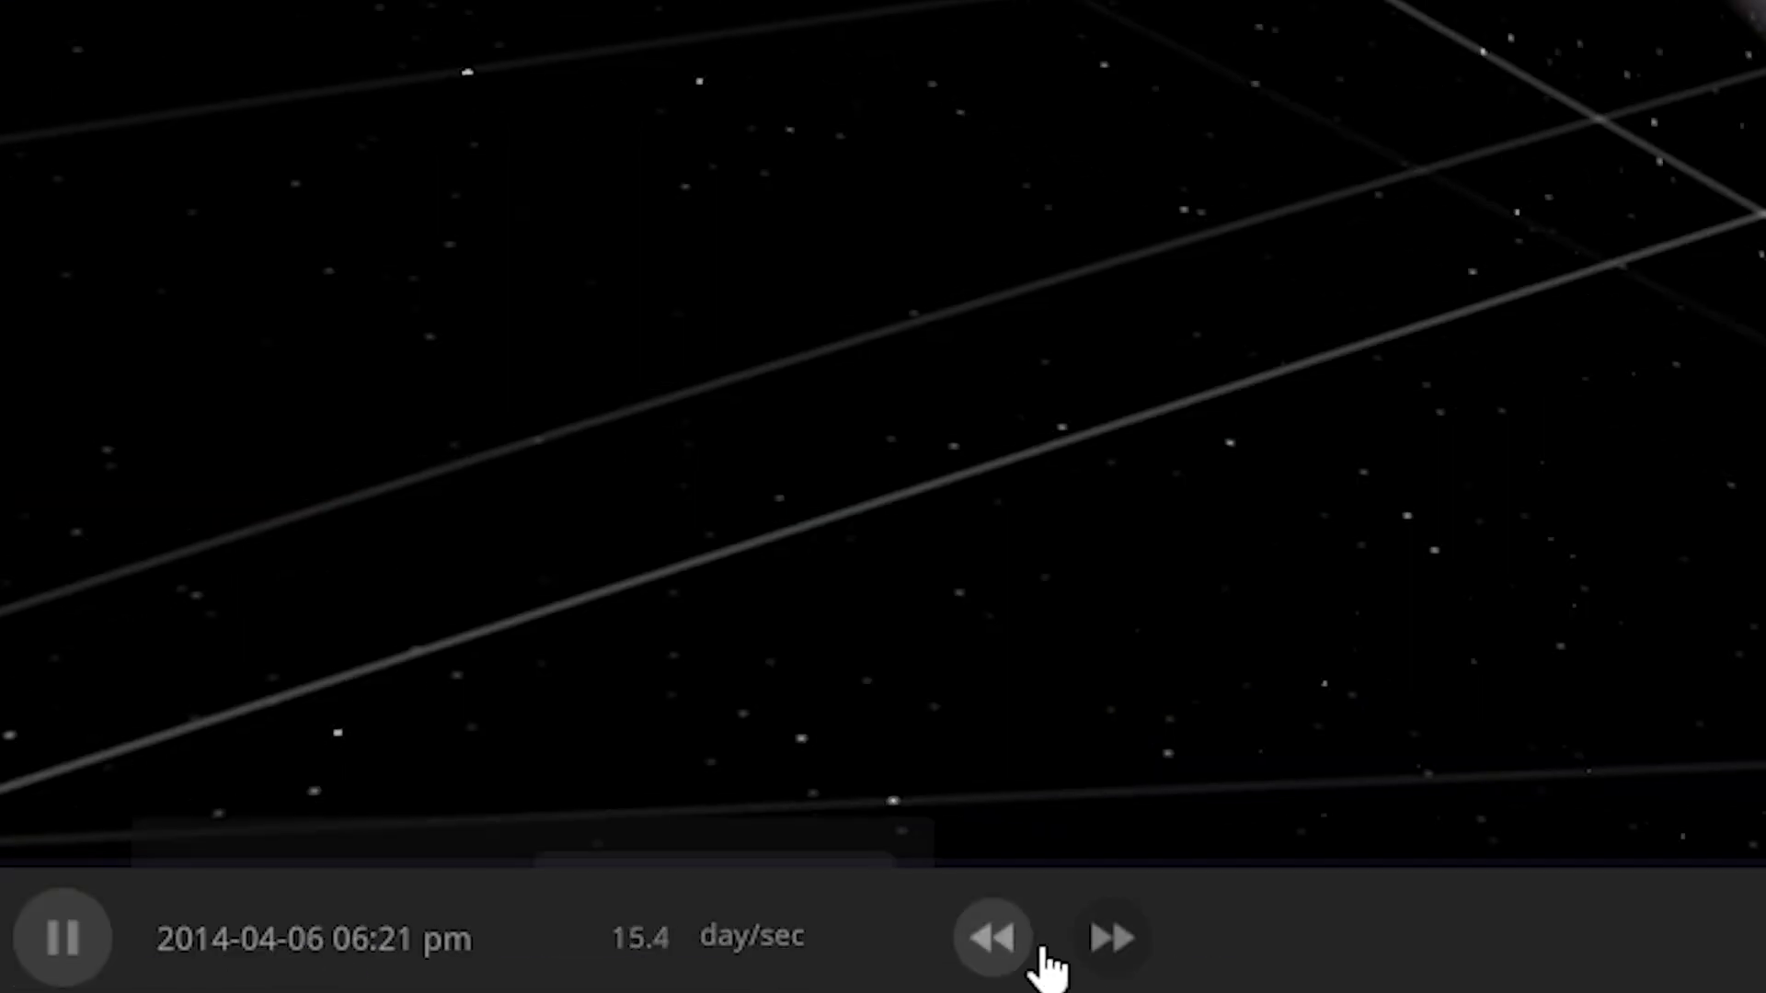
Slow the simulation's target speed to well below 1 day/sec.
left_click(281, 975)
left_click(1043, 949)
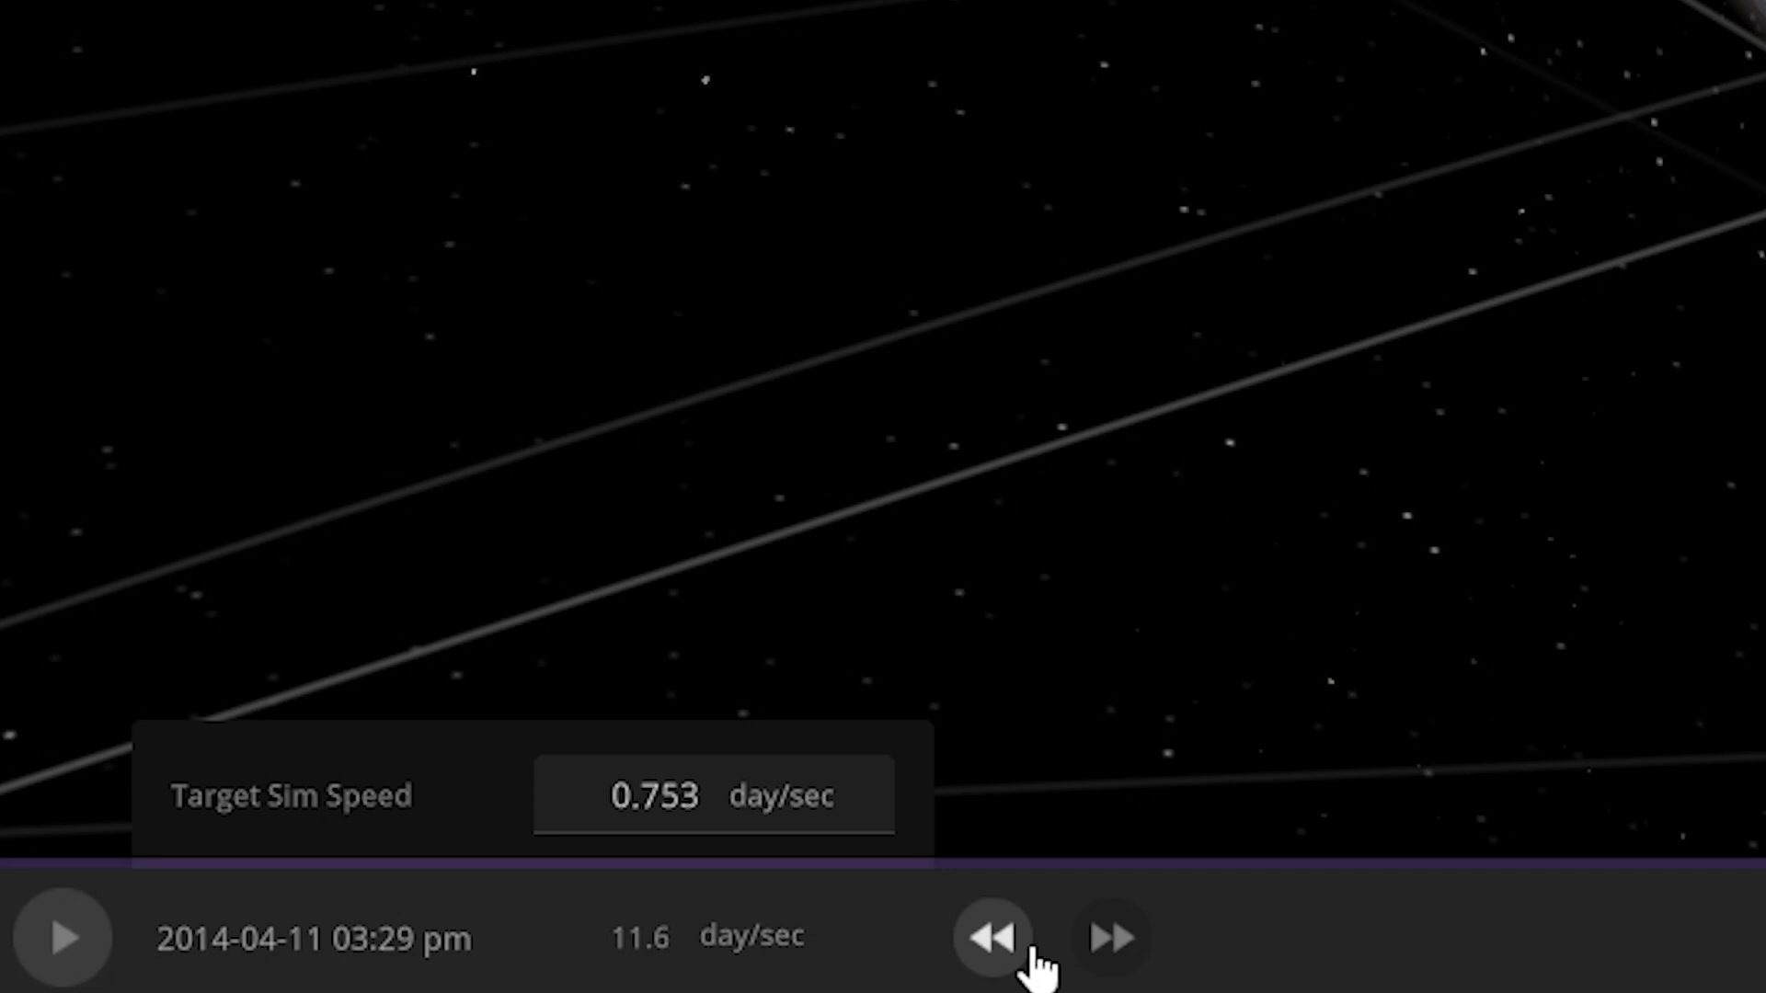
left_click(1036, 952)
left_click(1036, 952)
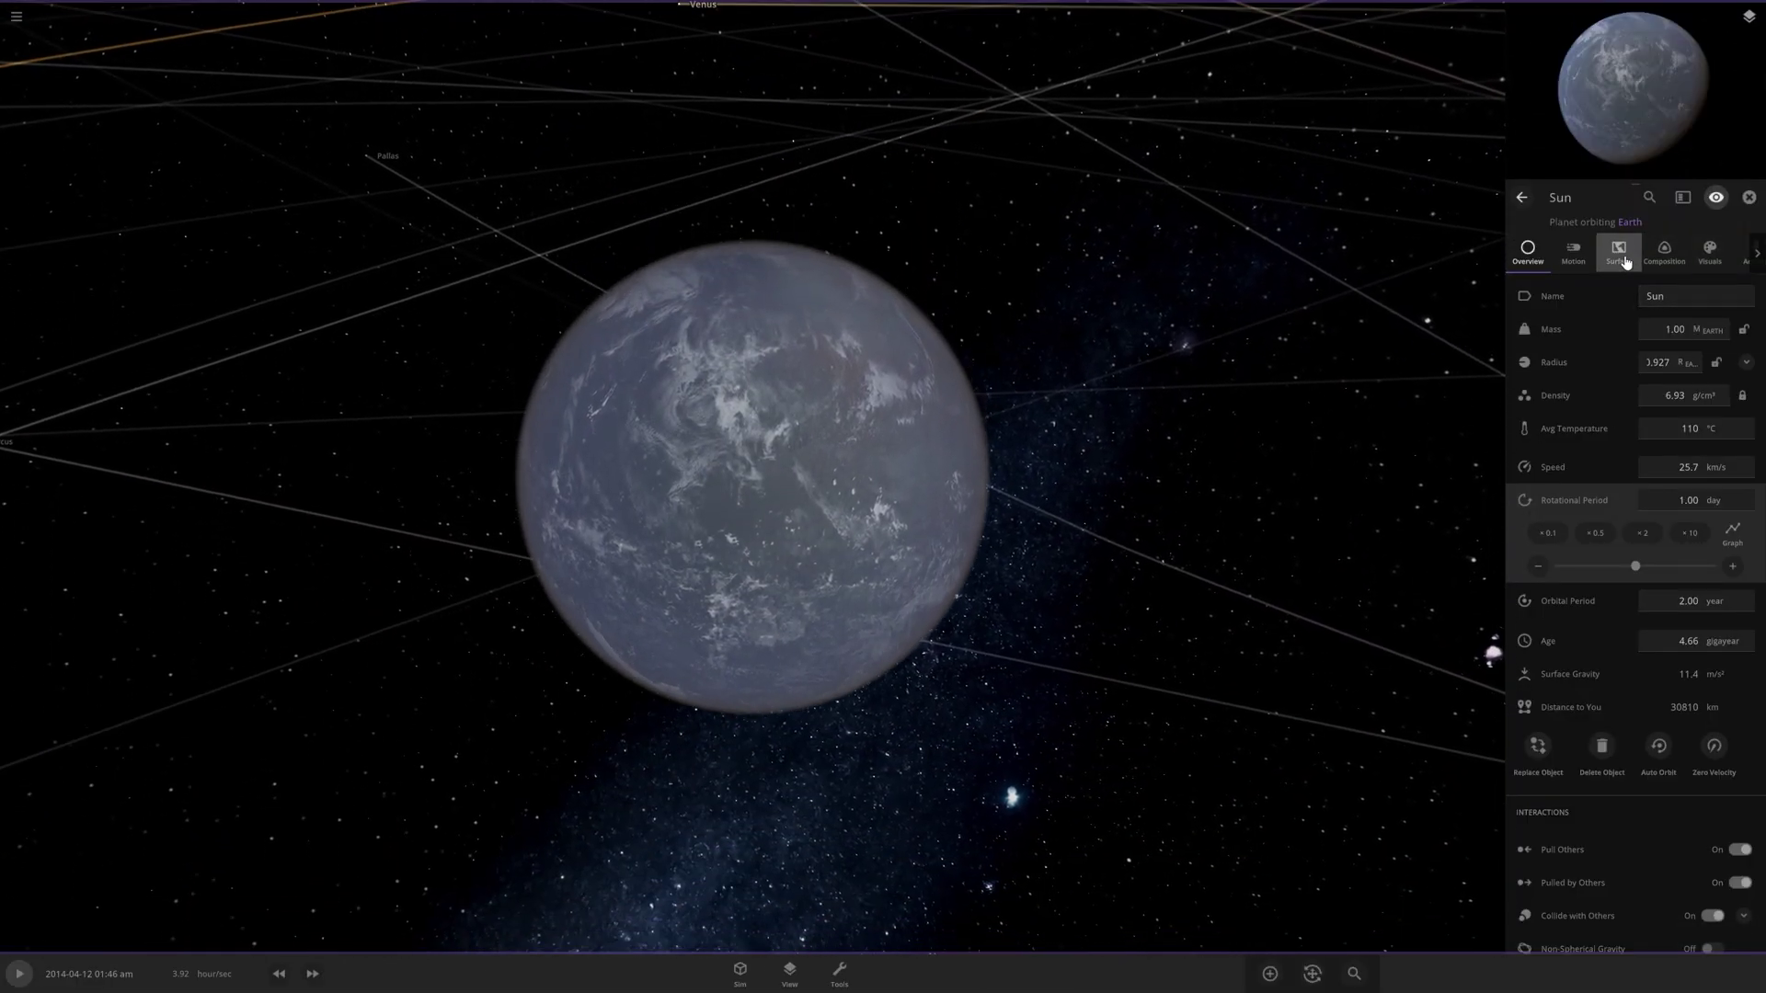
Check the Sun's surface temperatures and its Earth similarity and life likelihood again.
left_click(1625, 262)
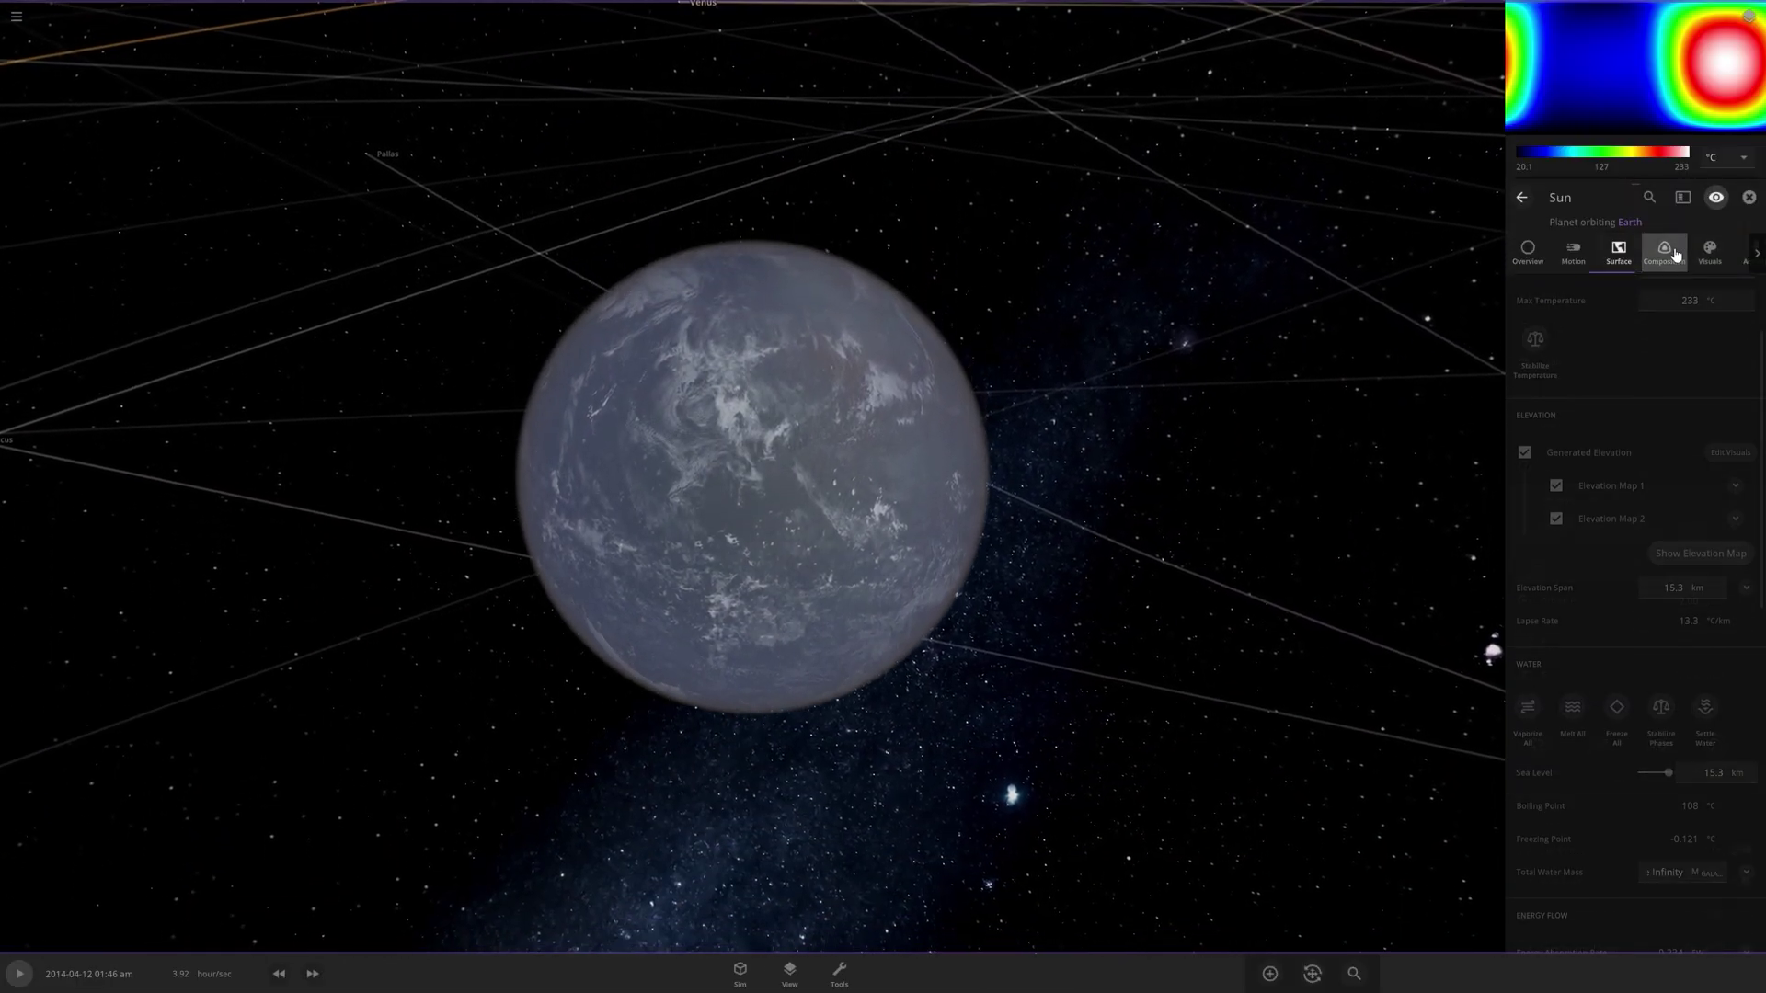
left_click(1676, 251)
scroll(1665, 735, "down", 3)
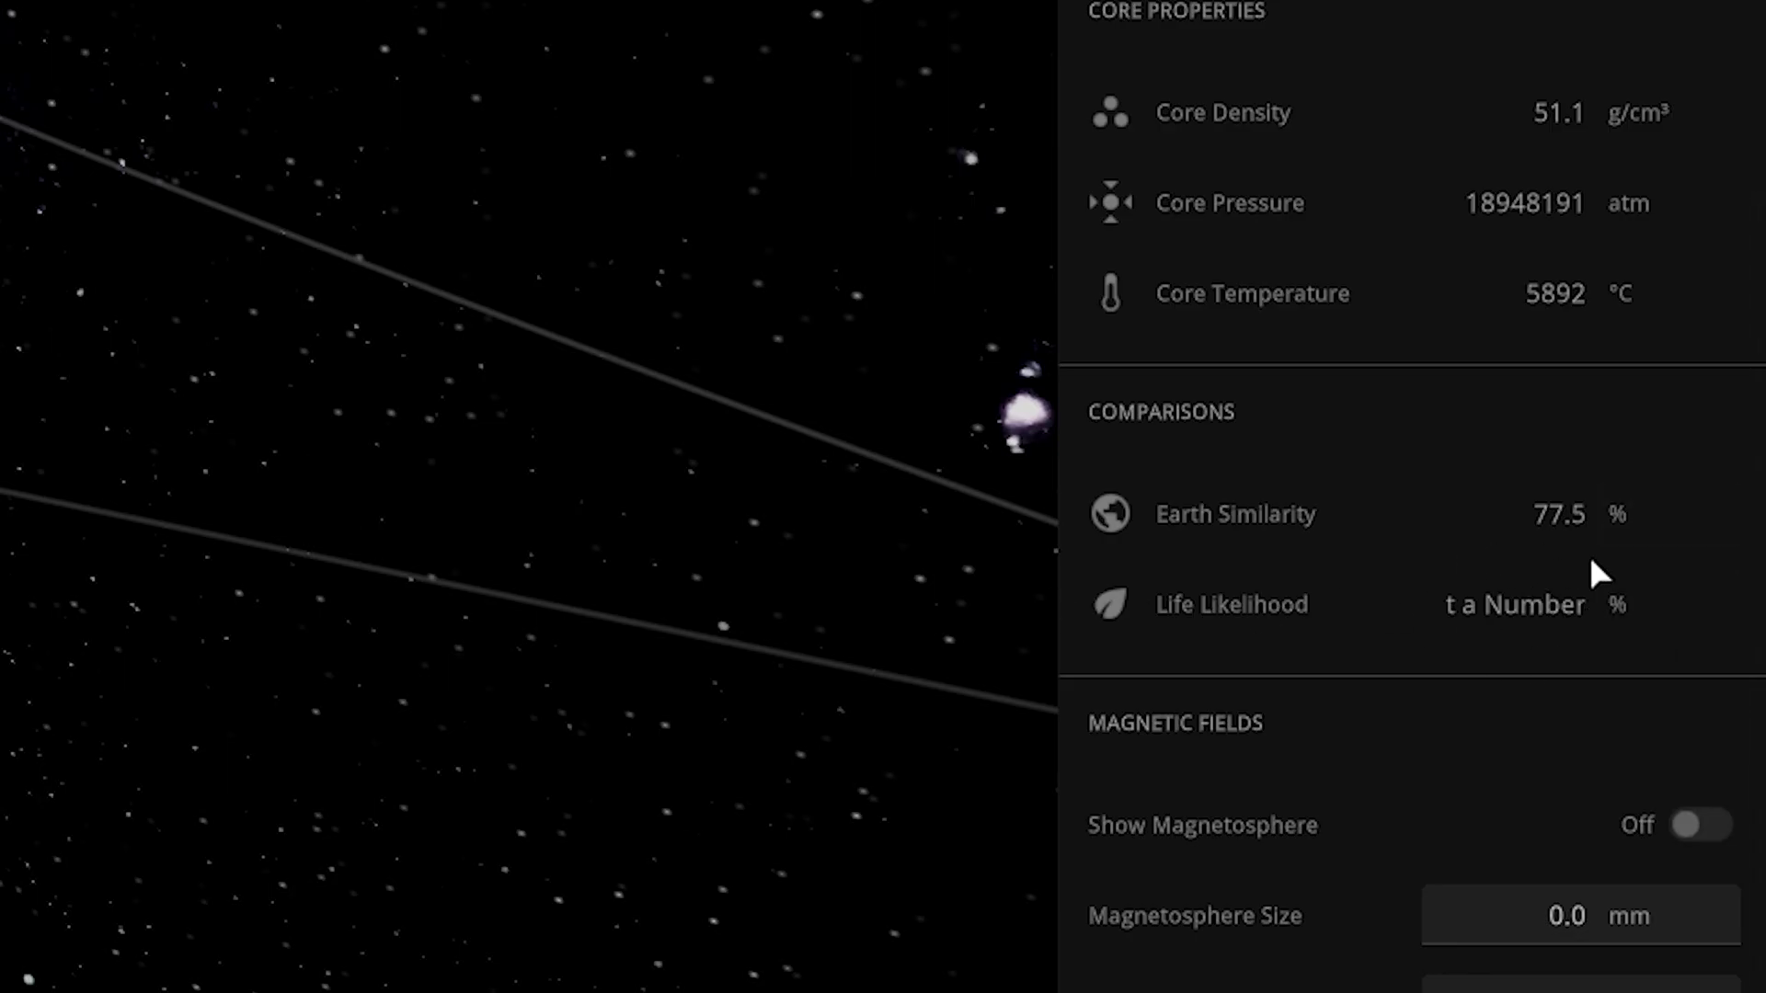
mouse_move(1600, 556)
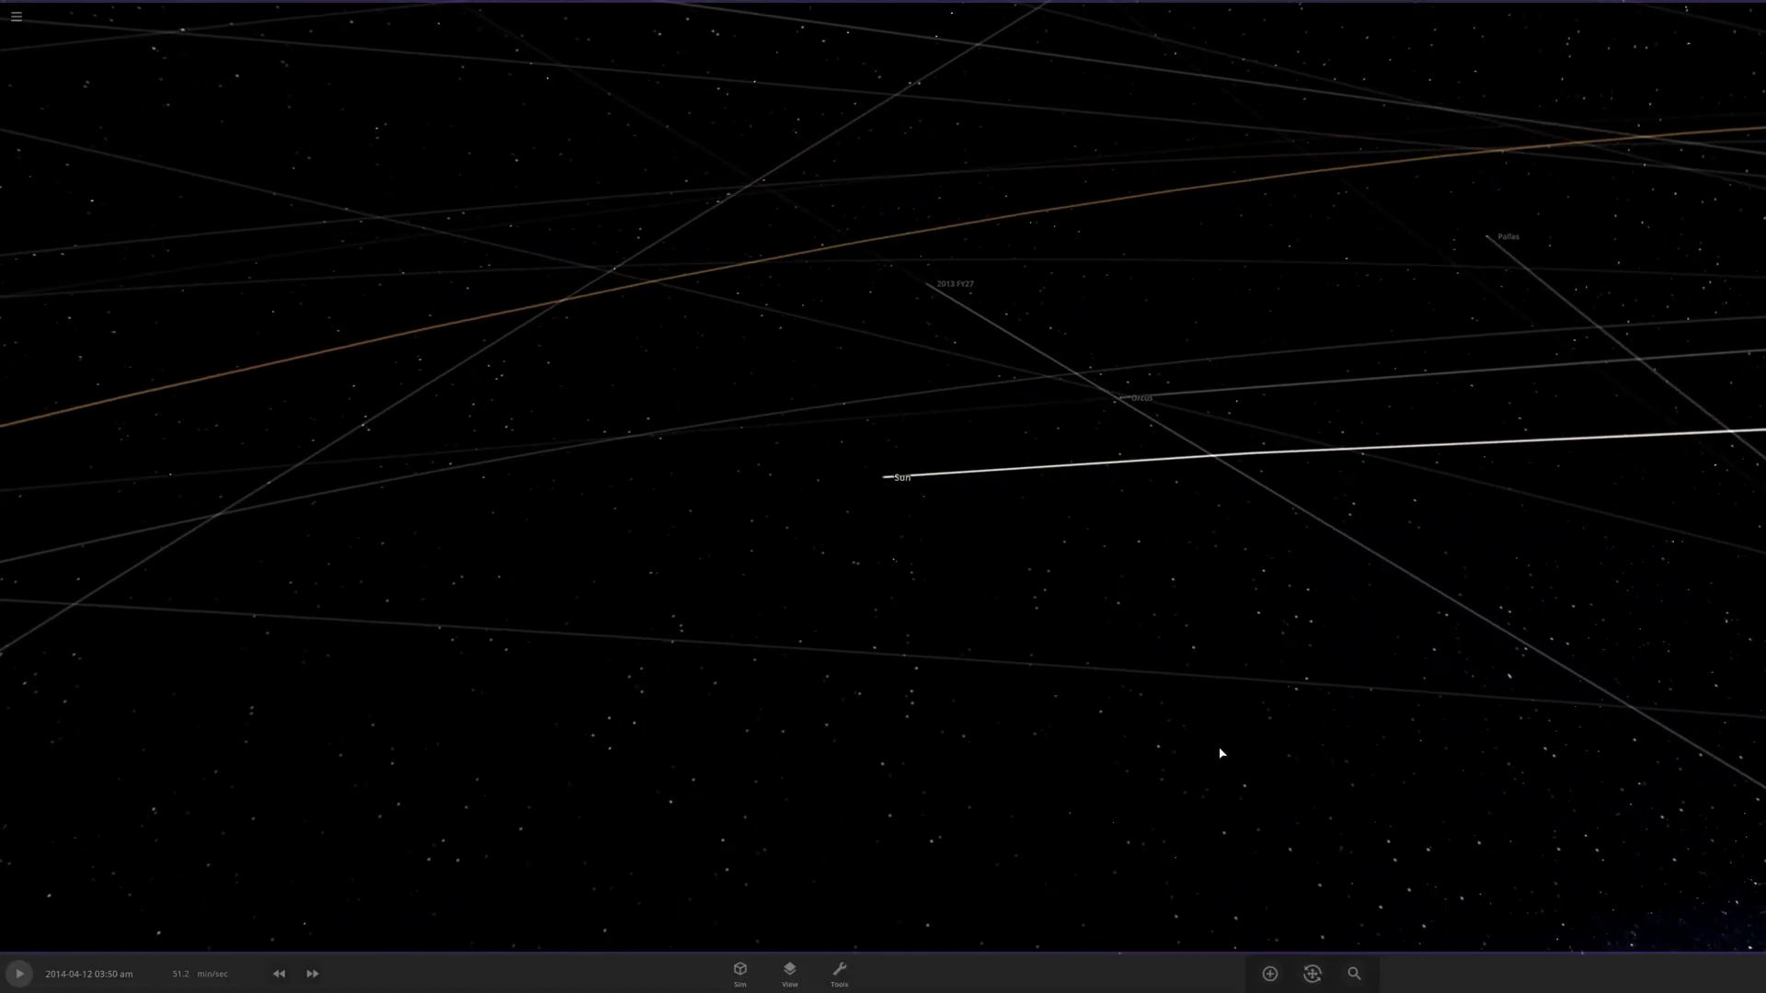
Examine the paths of the Sun, Mars and Venus around Earth and the orbits of the outer planets.
scroll(1219, 738, "down", 5)
right_click_drag(1218, 743, 1290, 922)
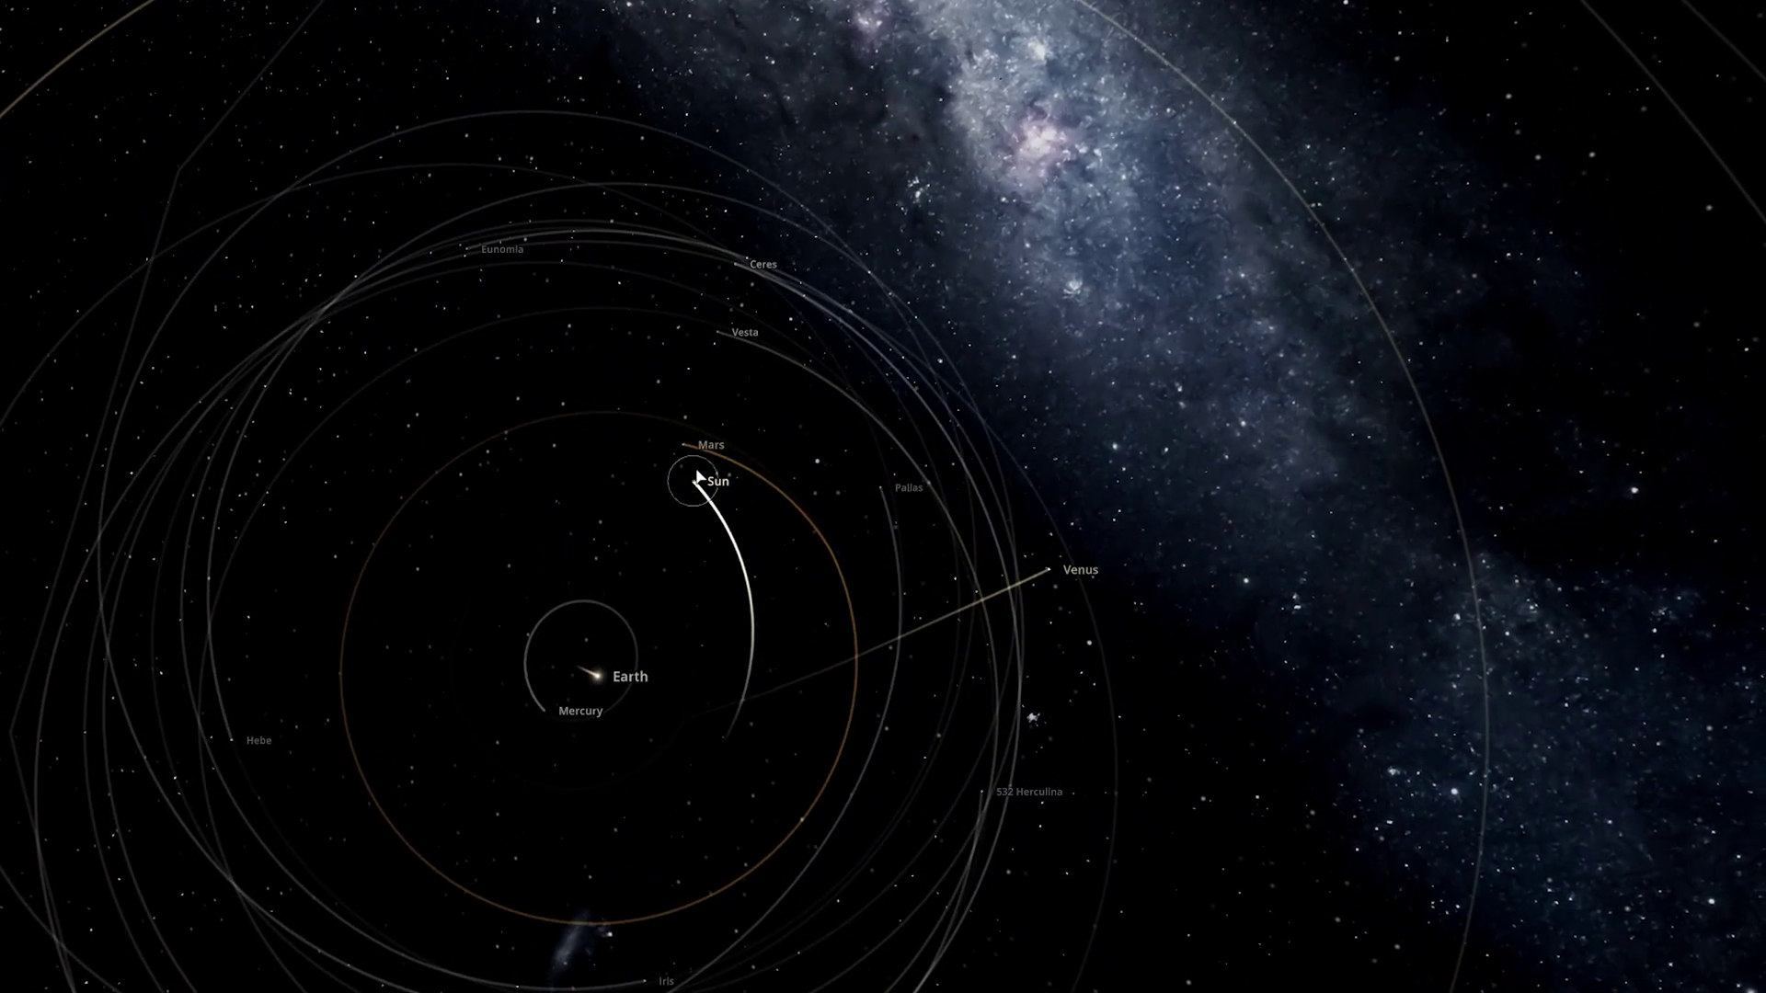
scroll(696, 474, "up", 3)
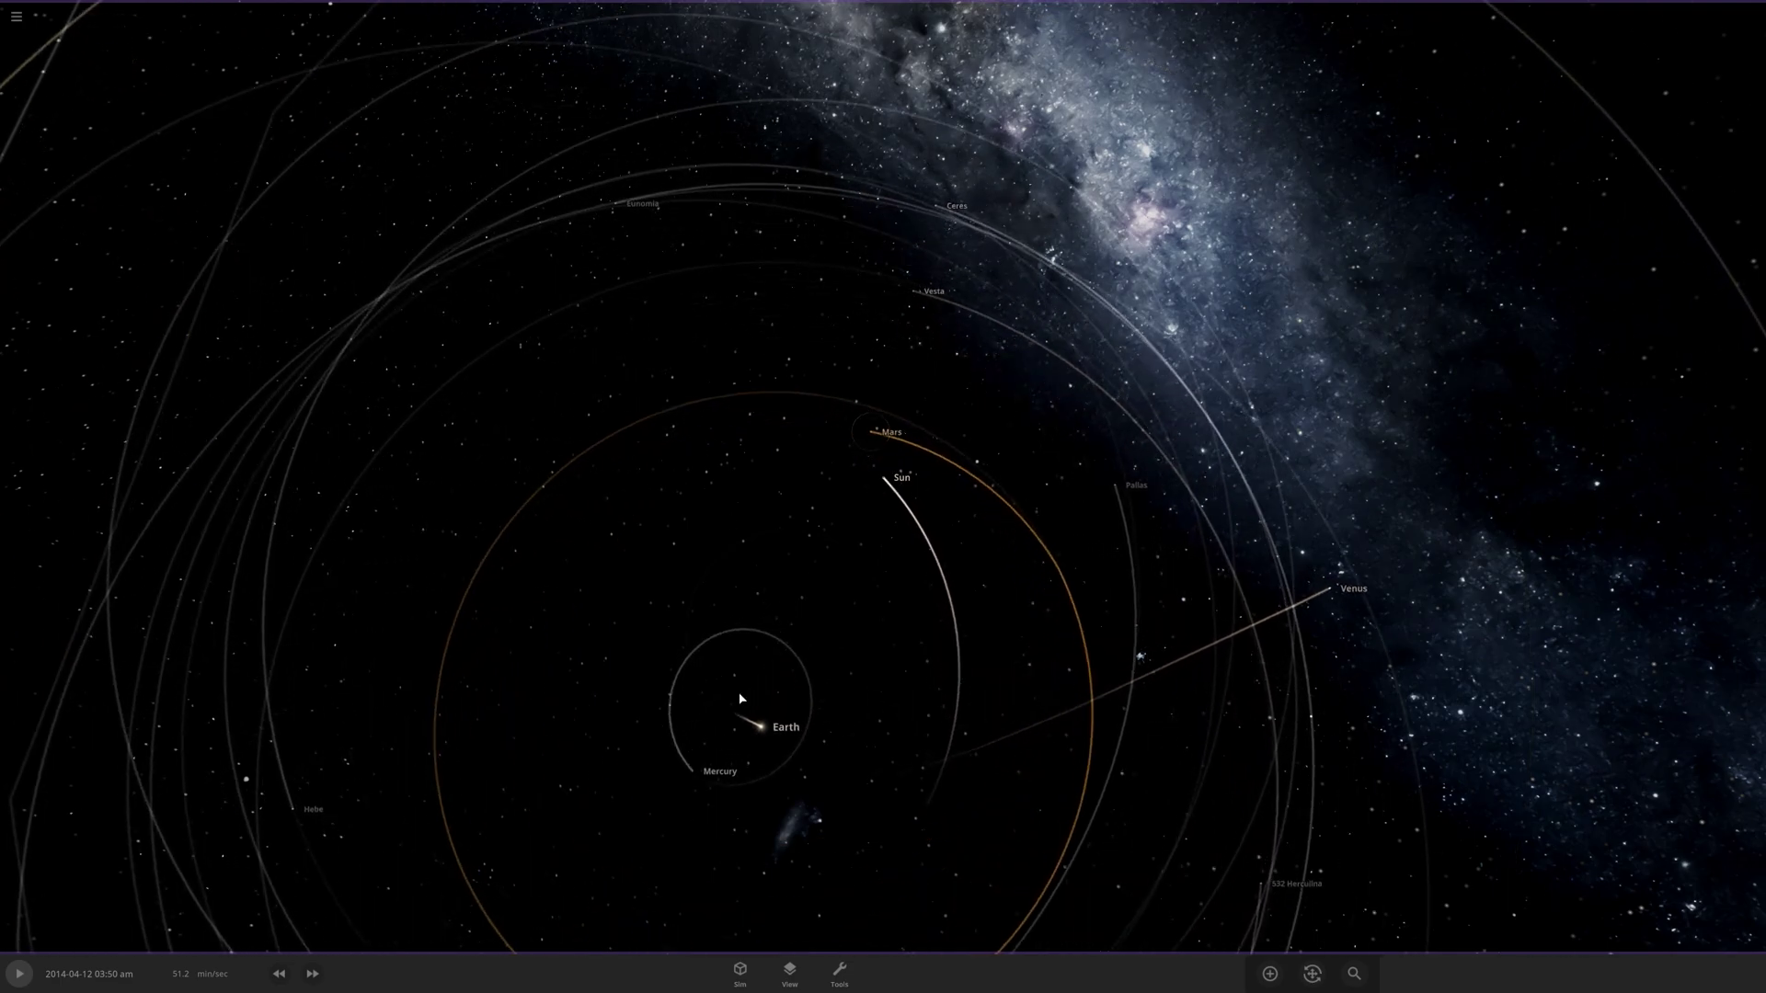
left_click_drag(584, 727, 933, 743)
left_click(1417, 501)
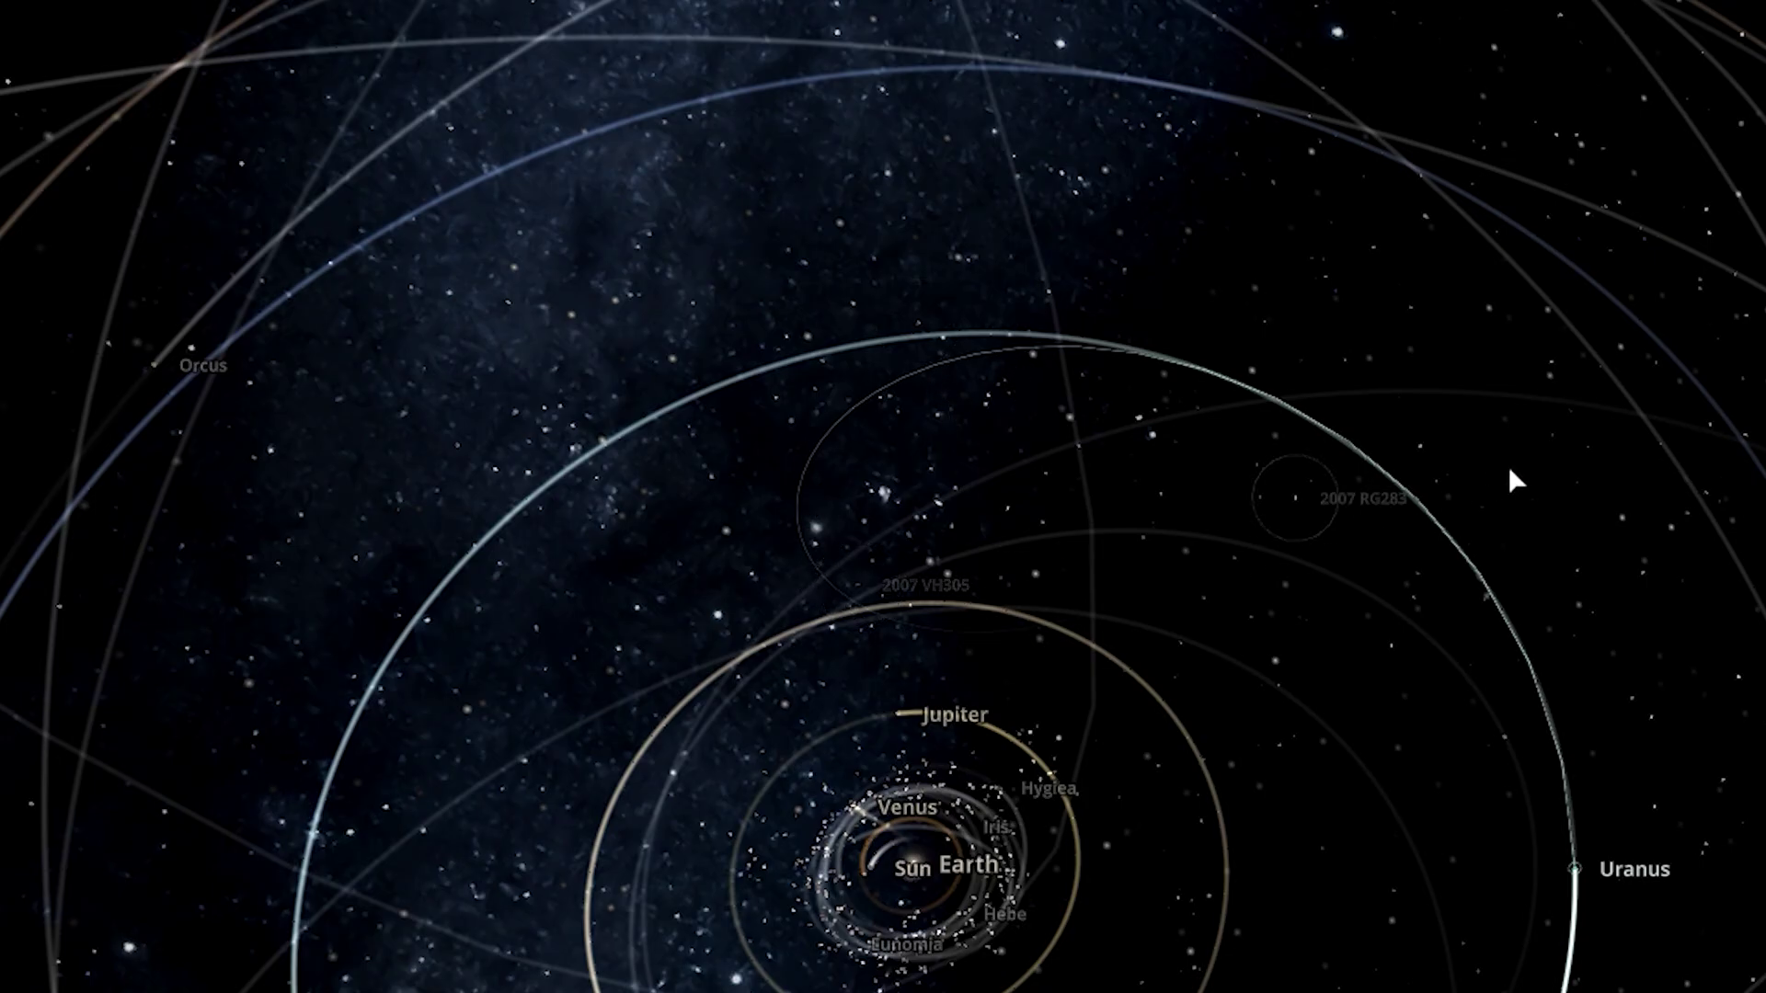
Examine the inner and outer orbits around Earth and follow Venus's path out past Jupiter and Saturn.
scroll(1084, 802, "down", 5)
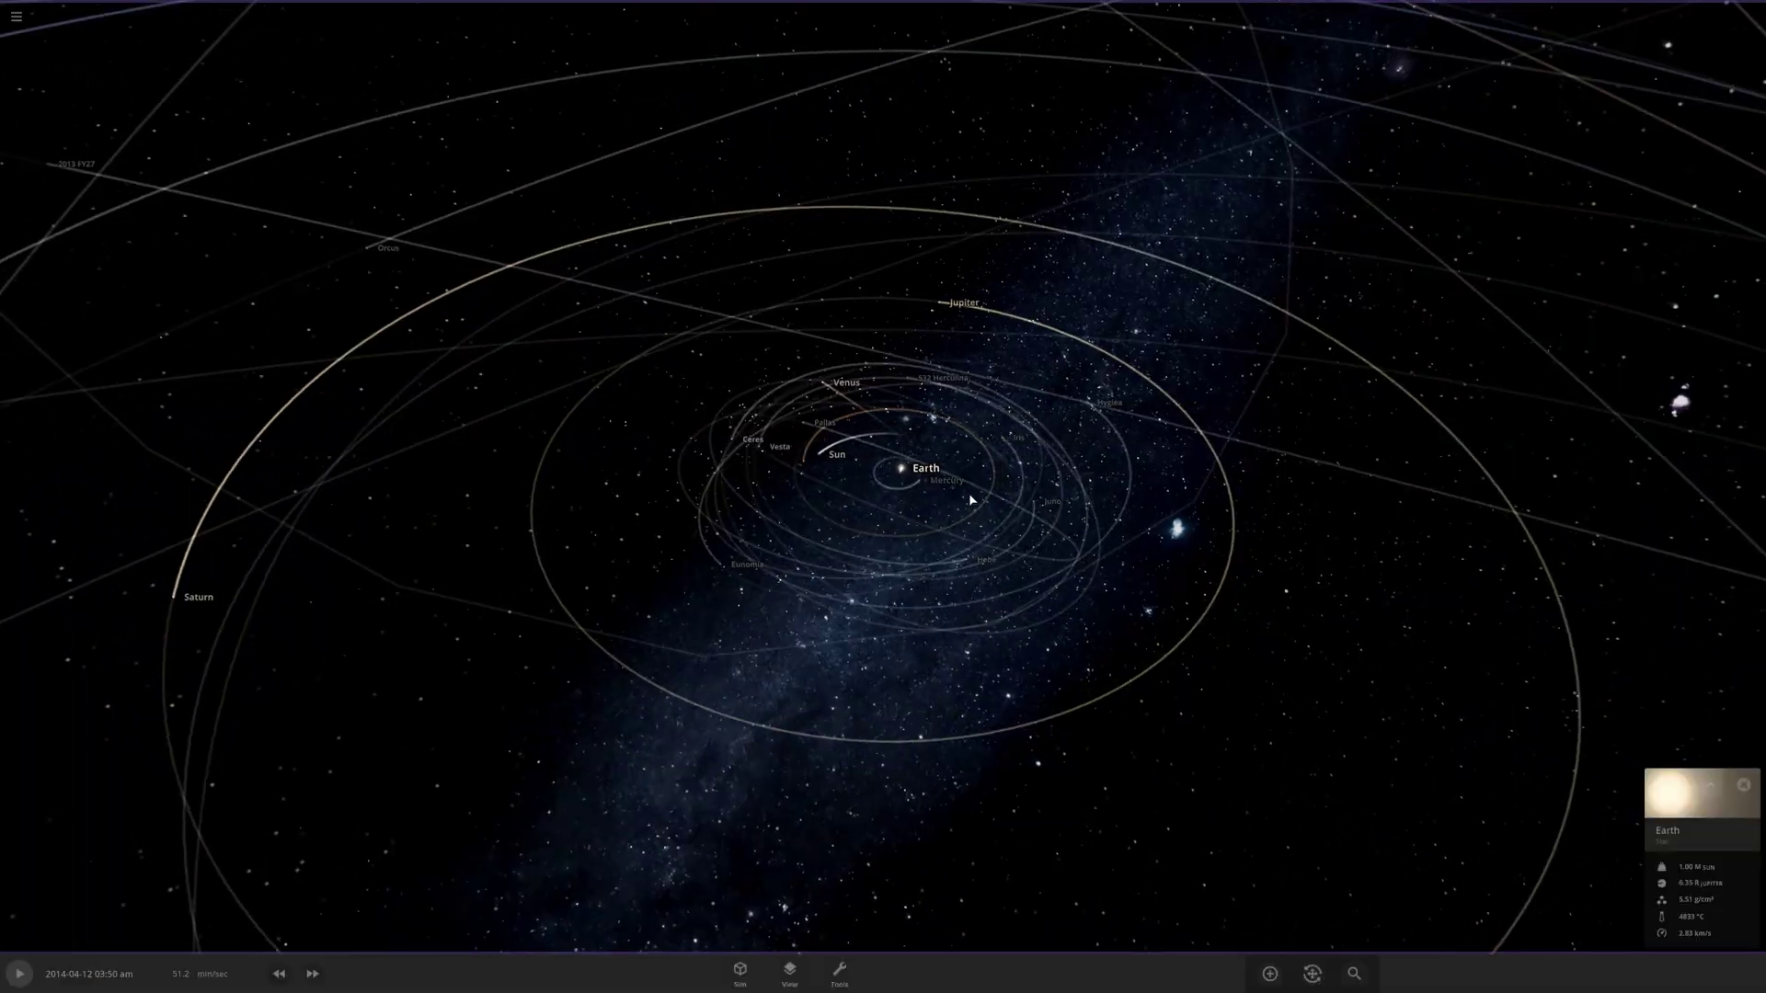
scroll(971, 500, "up", 8)
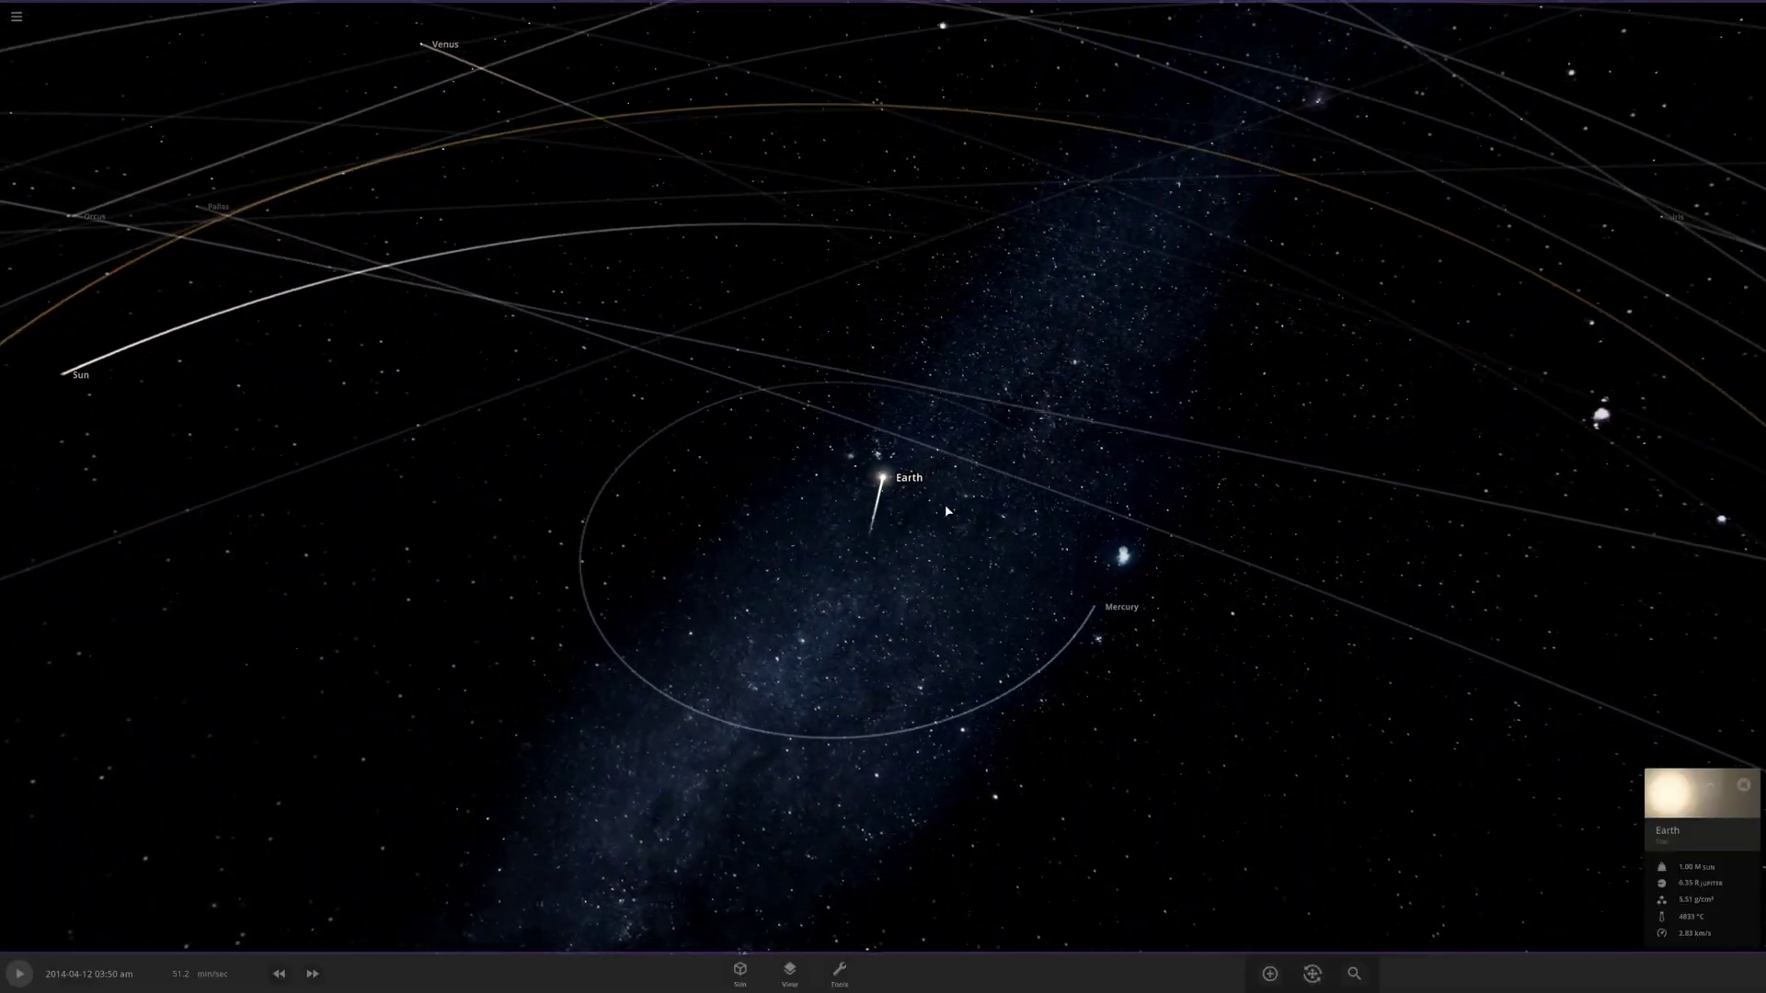
left_click_drag(923, 533, 565, 457)
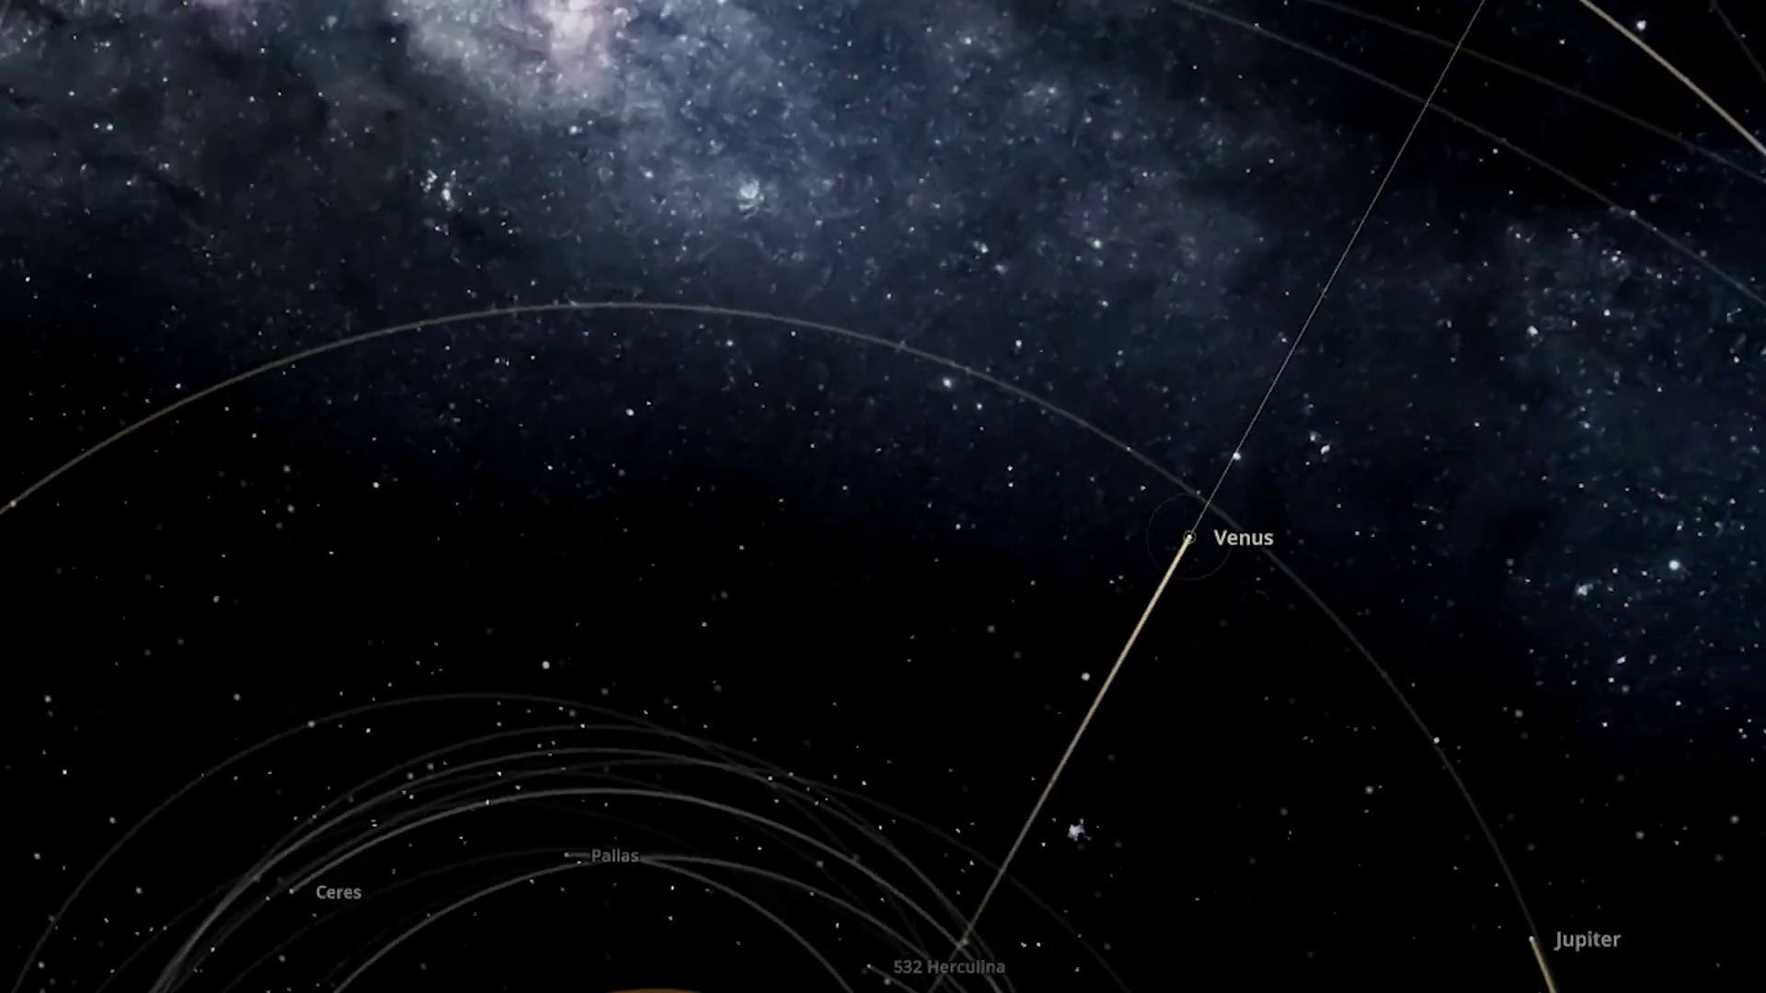
scroll(1350, 460, "down", 5)
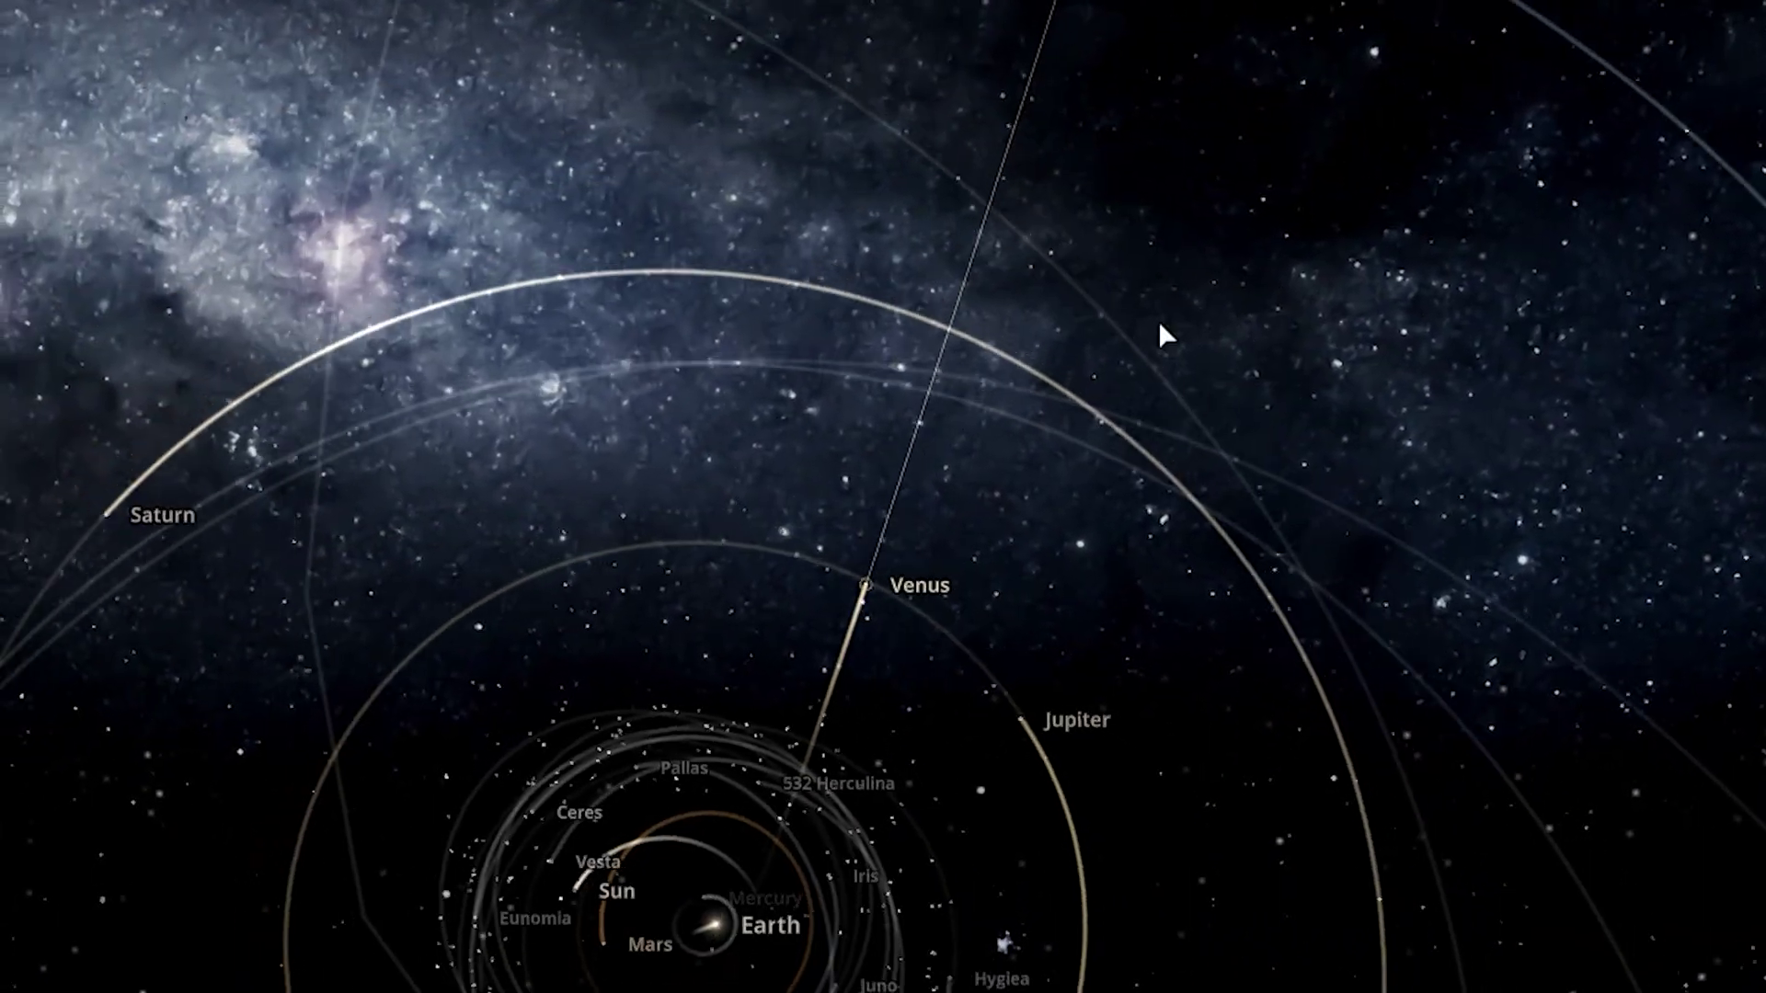
left_click_drag(1155, 233, 1156, 102)
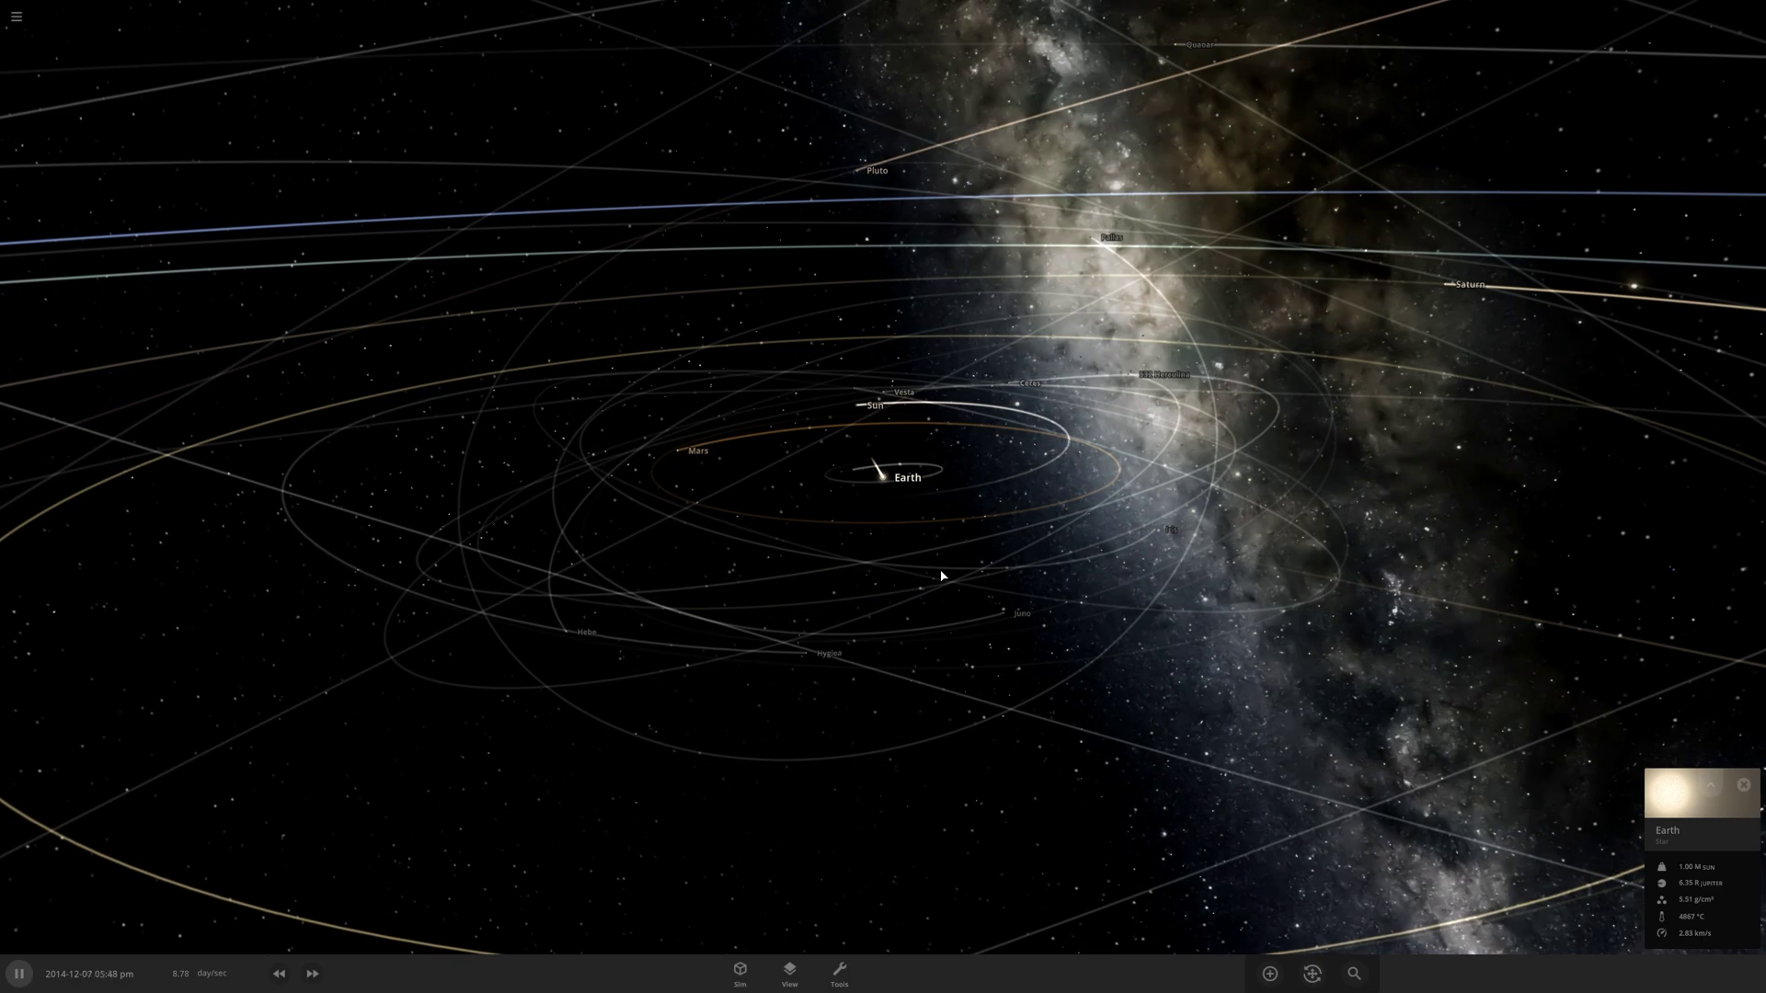
mouse_move(952, 542)
left_mouse_down()
mouse_move(964, 594)
mouse_move(996, 613)
mouse_move(902, 375)
mouse_move(954, 558)
left_mouse_up()
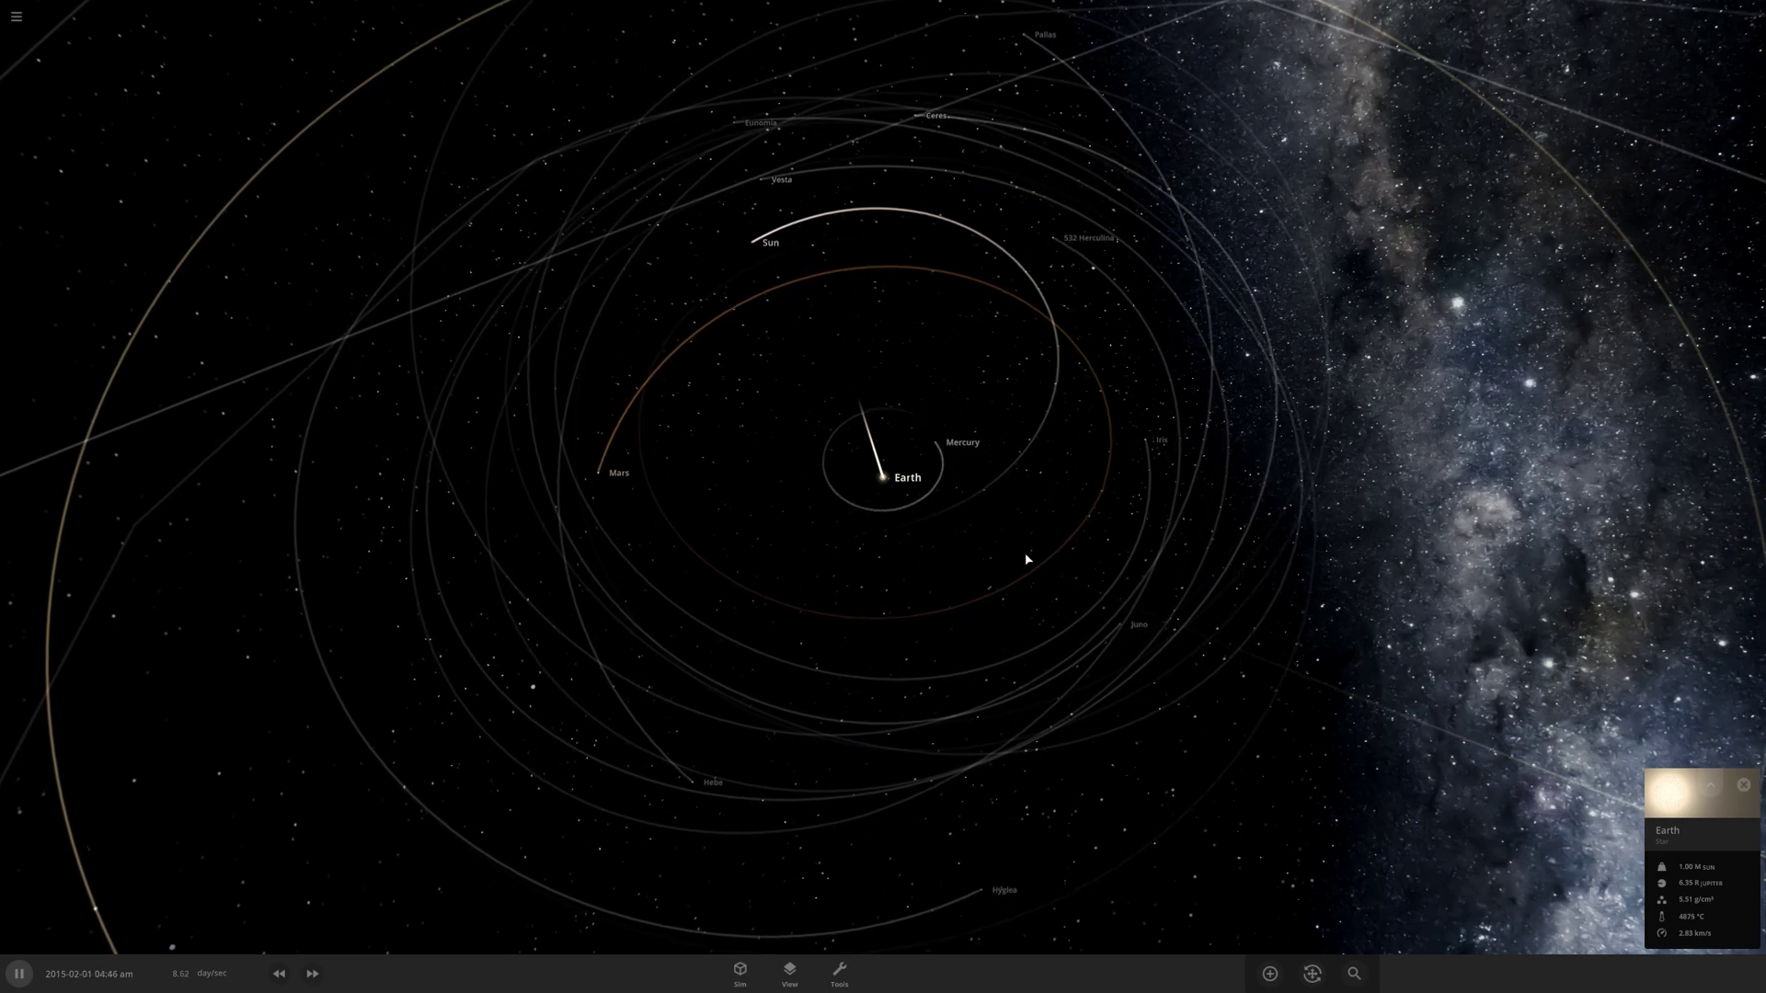
scroll(977, 584, "down", 4)
scroll(926, 648, "up", 3)
scroll(919, 681, "down", 2)
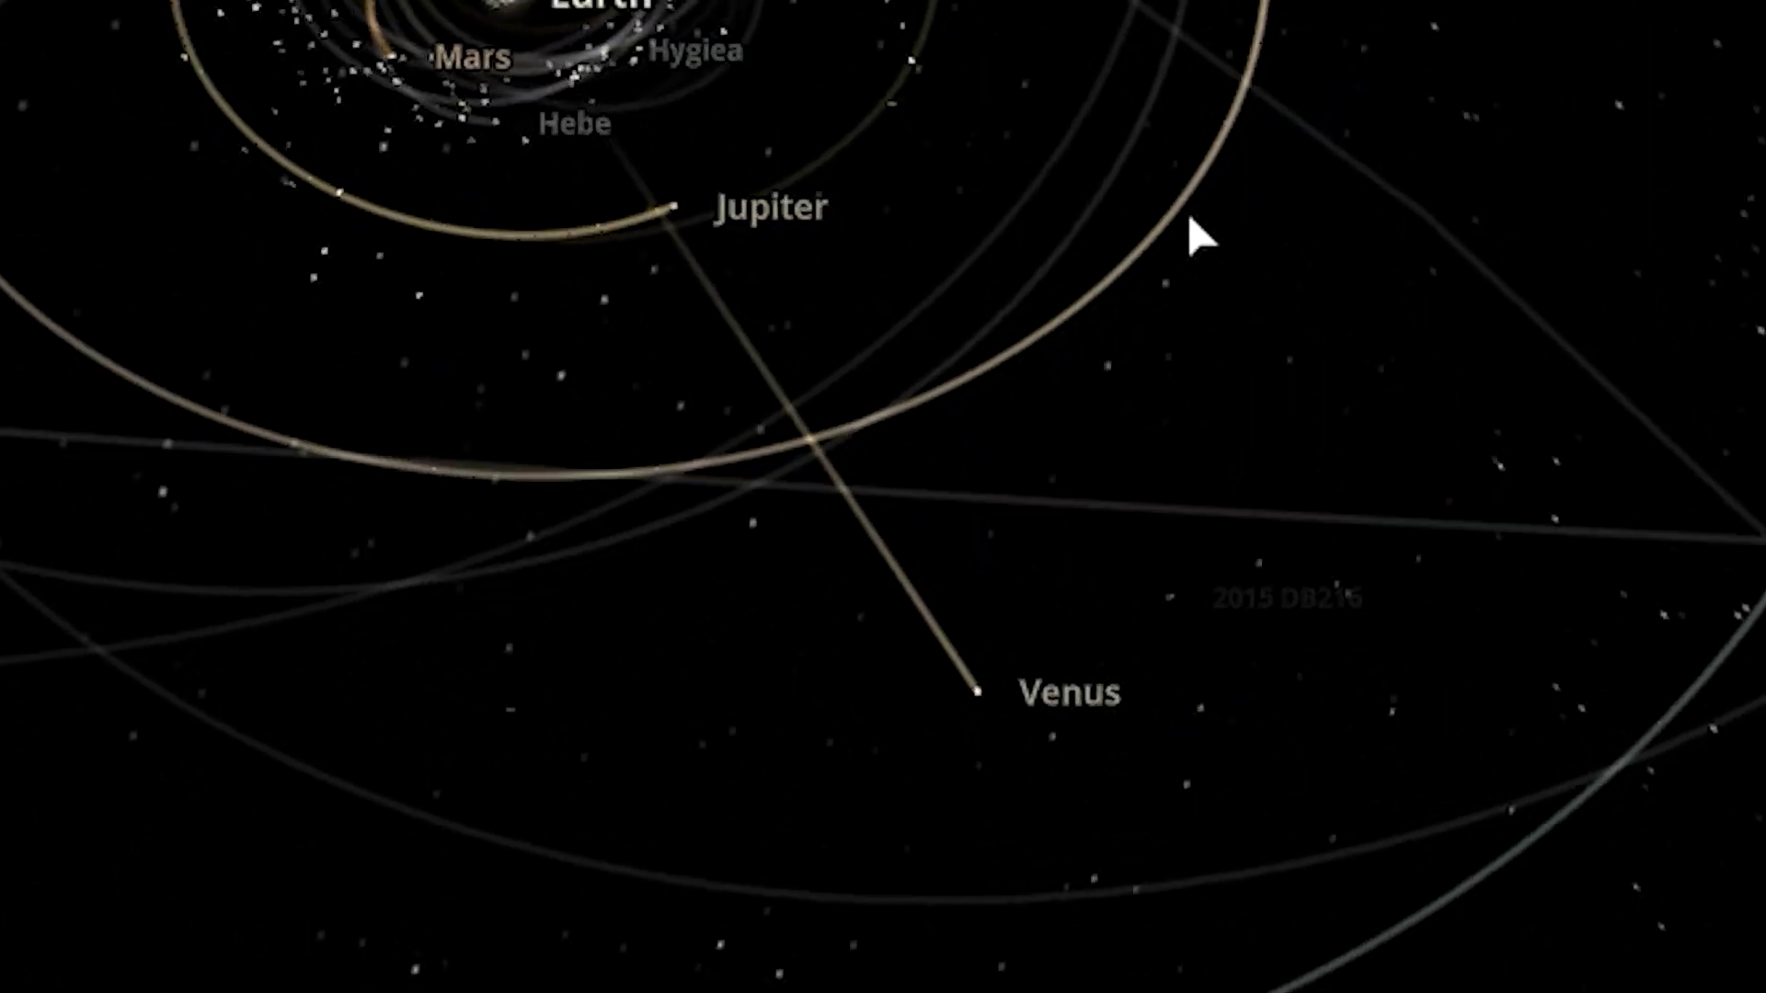
left_click_drag(1189, 217, 947, 382)
scroll(740, 51, "up", 2)
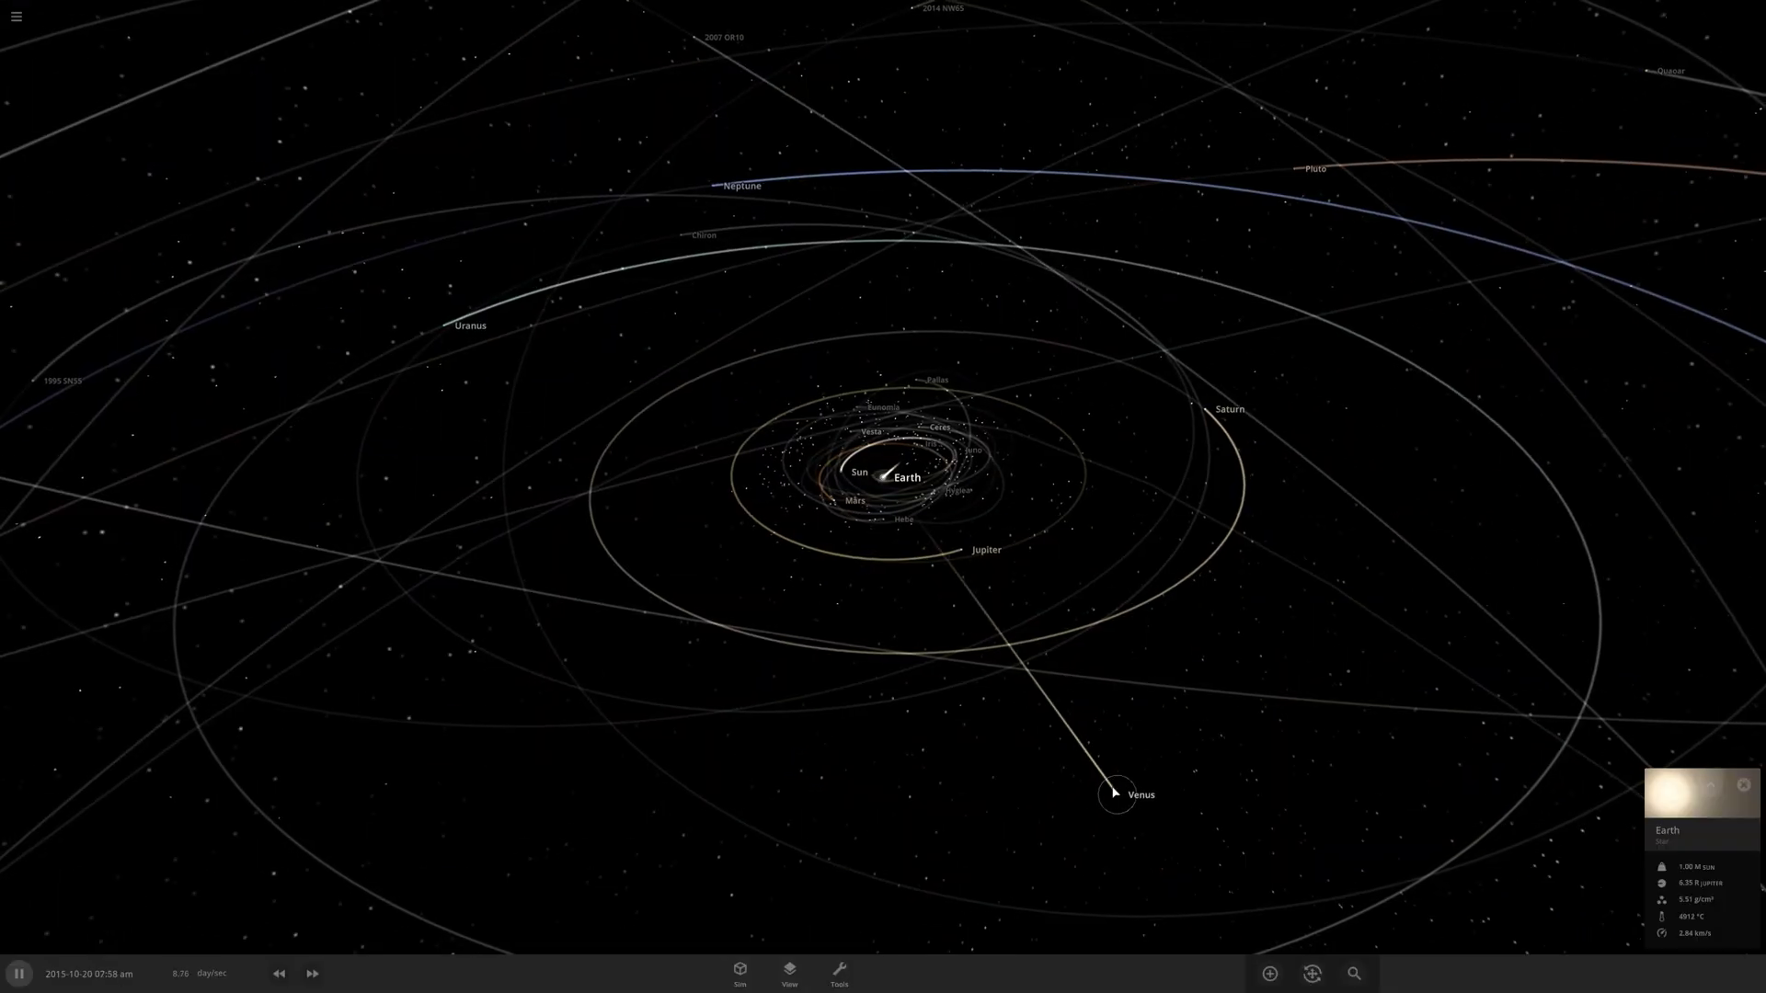
Pause the simulation and inspect Venus's surface temperatures and its visual layers.
key("space")
double_click(922, 488)
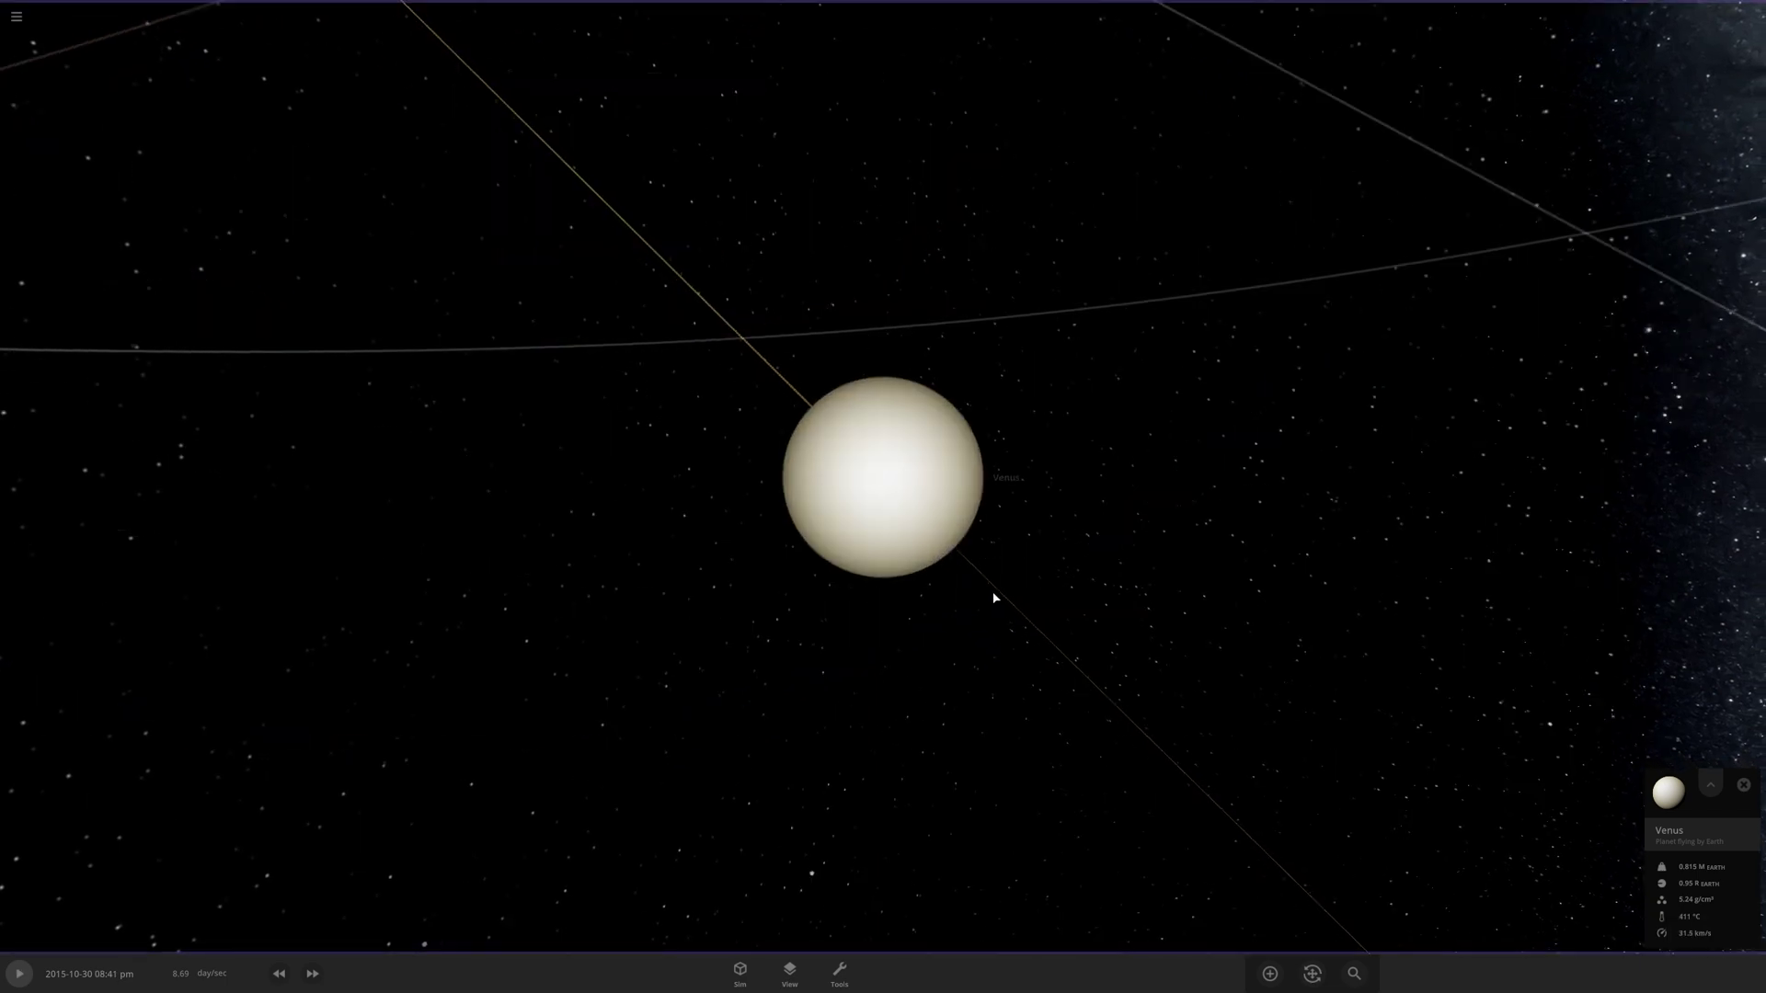
left_click(1711, 784)
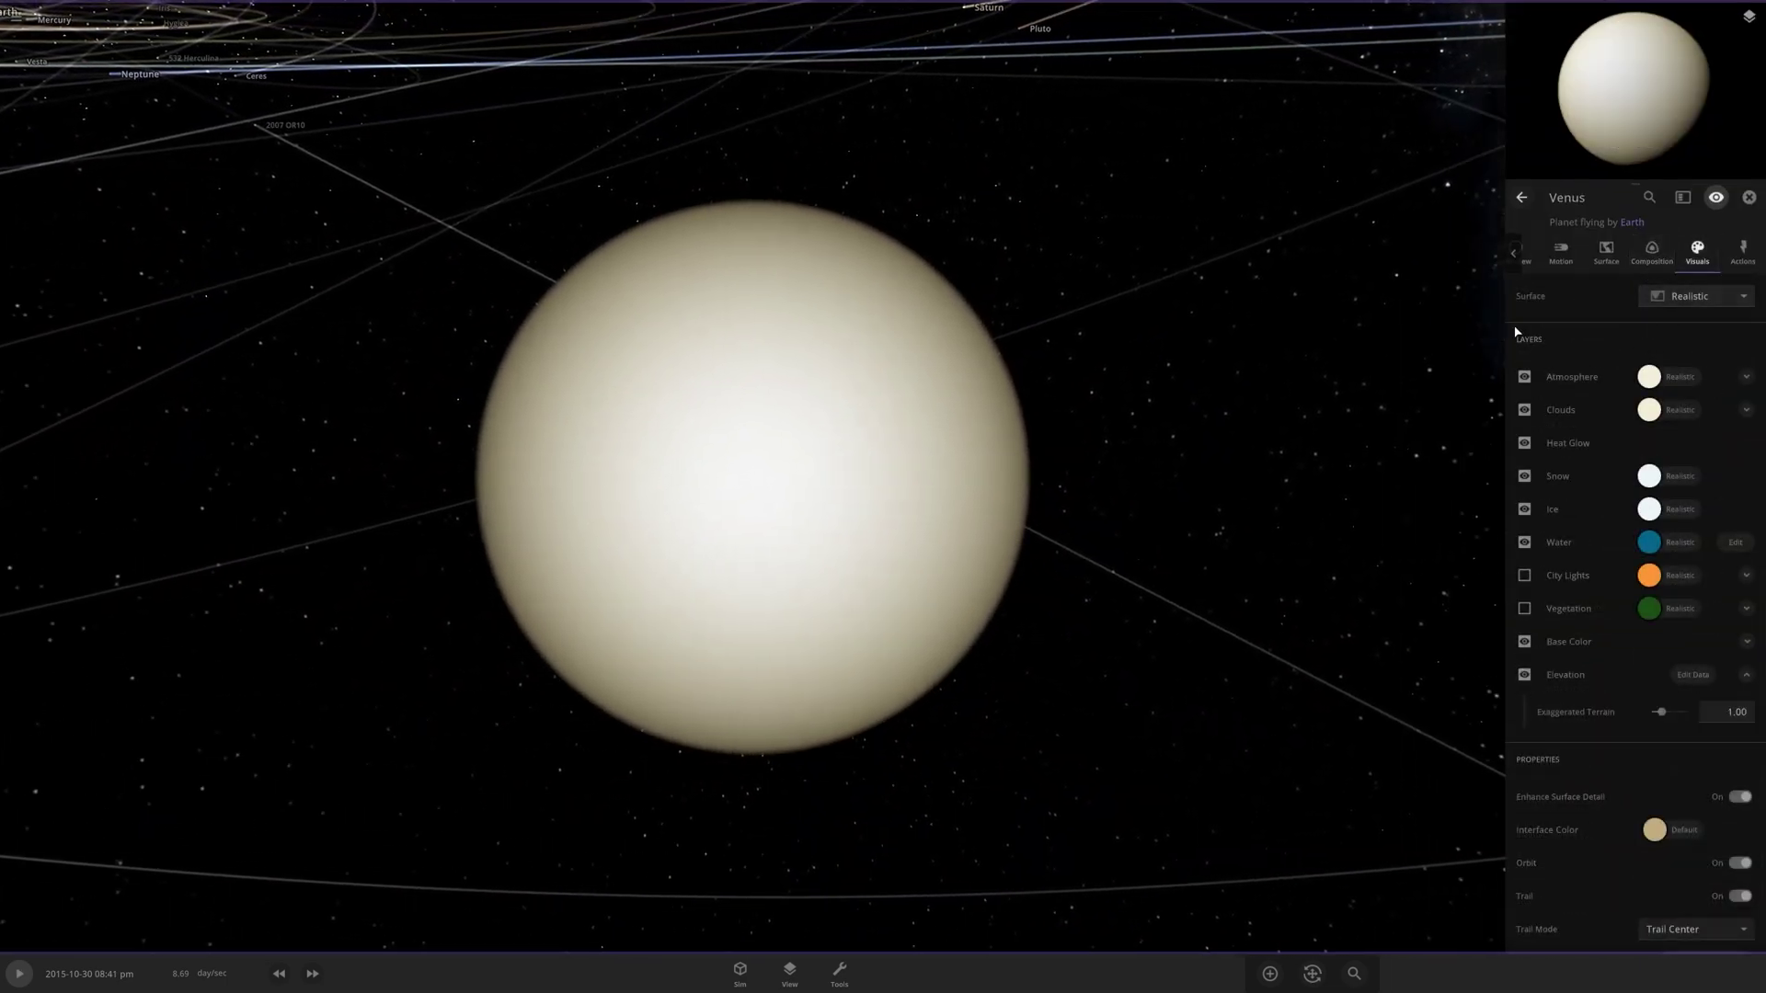
left_click(1606, 250)
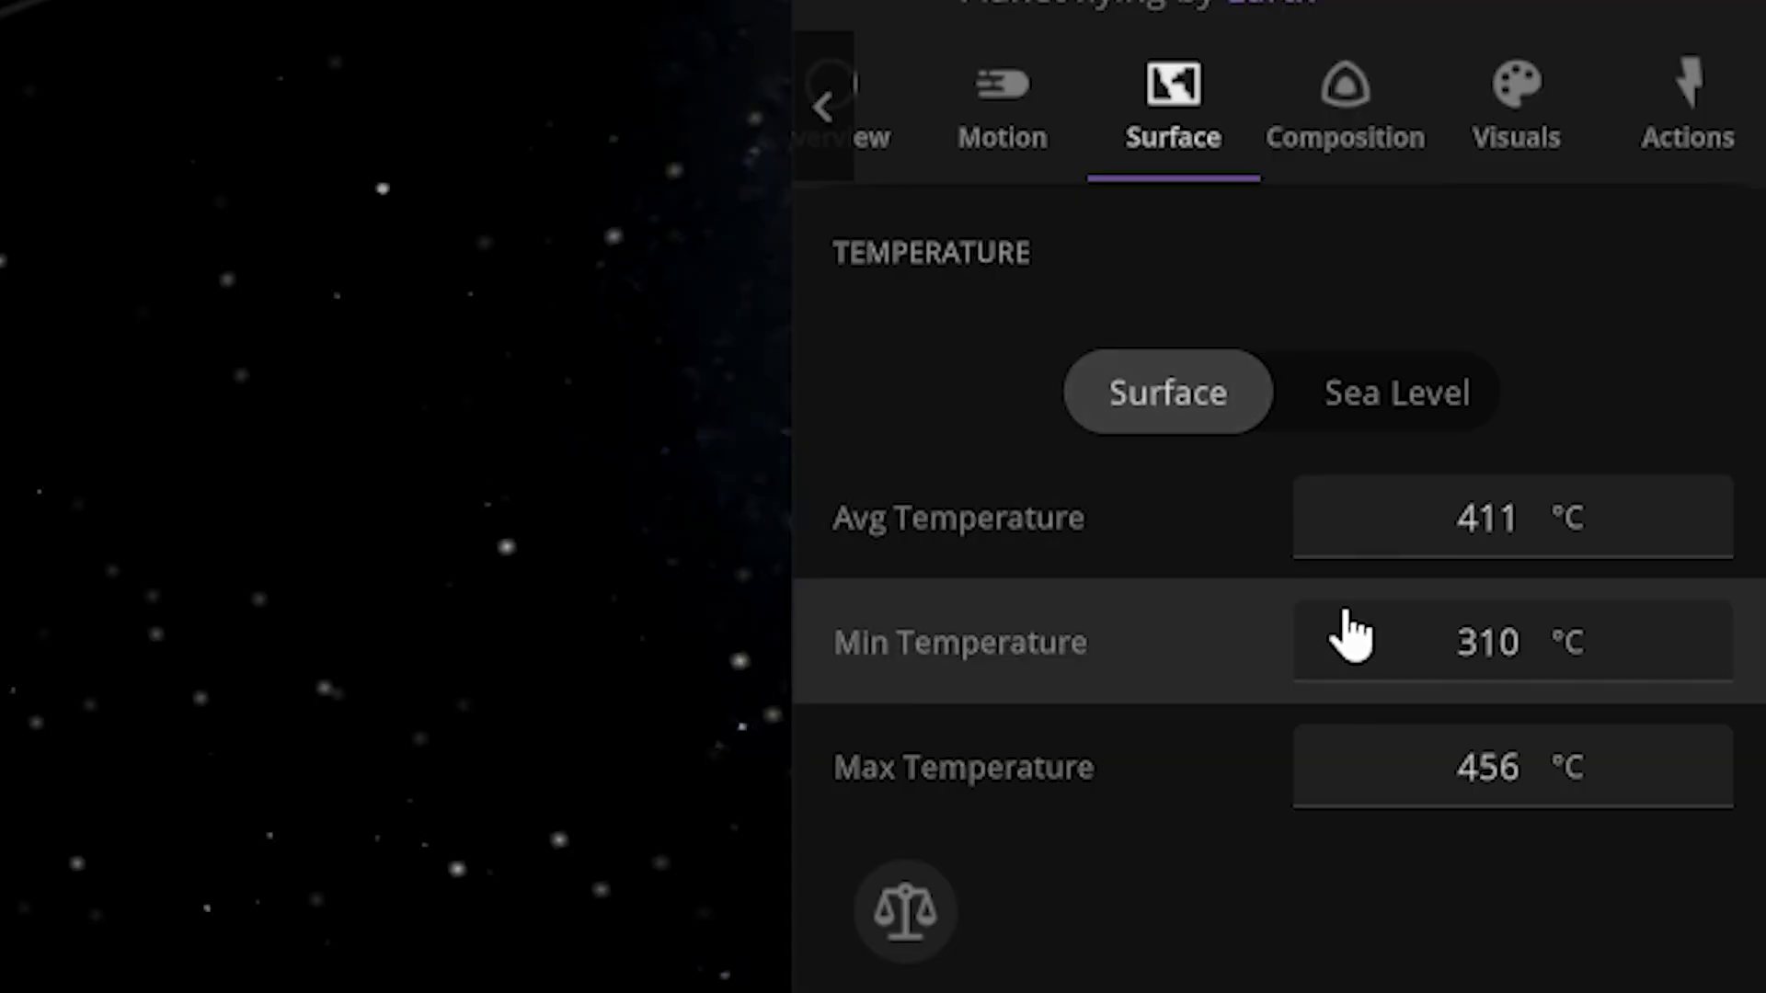
left_click(1551, 124)
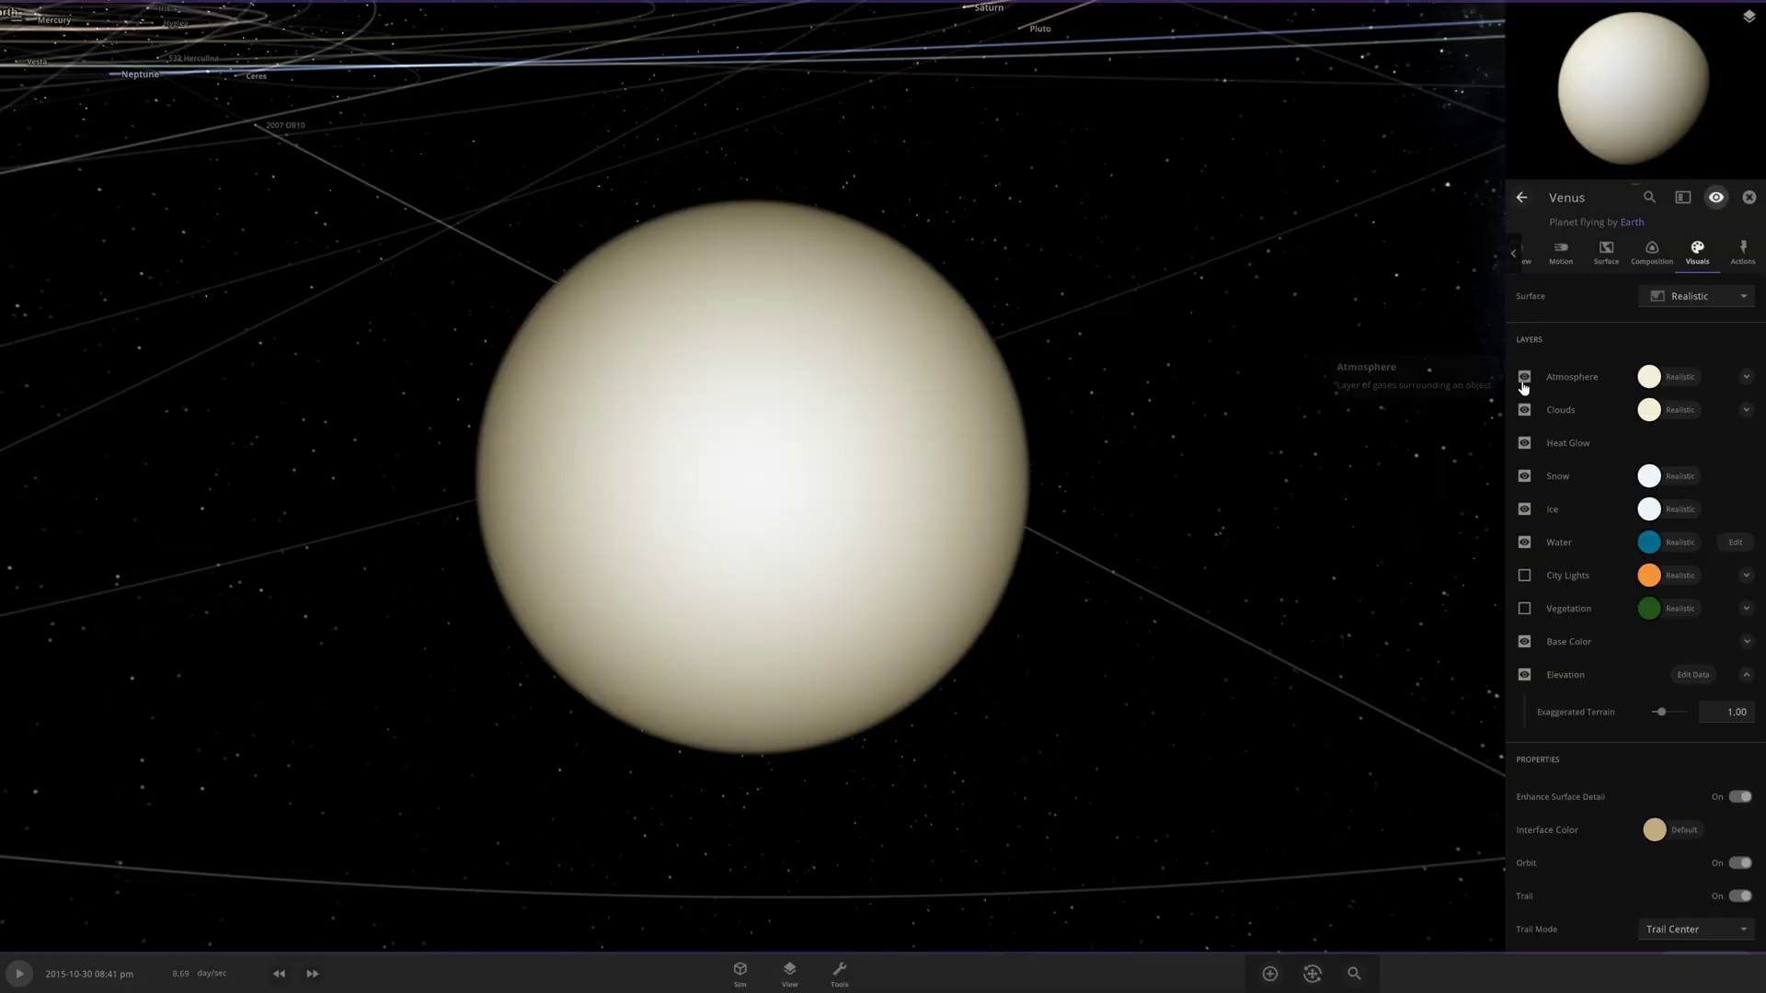
left_click(864, 571)
left_click(1524, 379)
scroll(1279, 322, "down", 5)
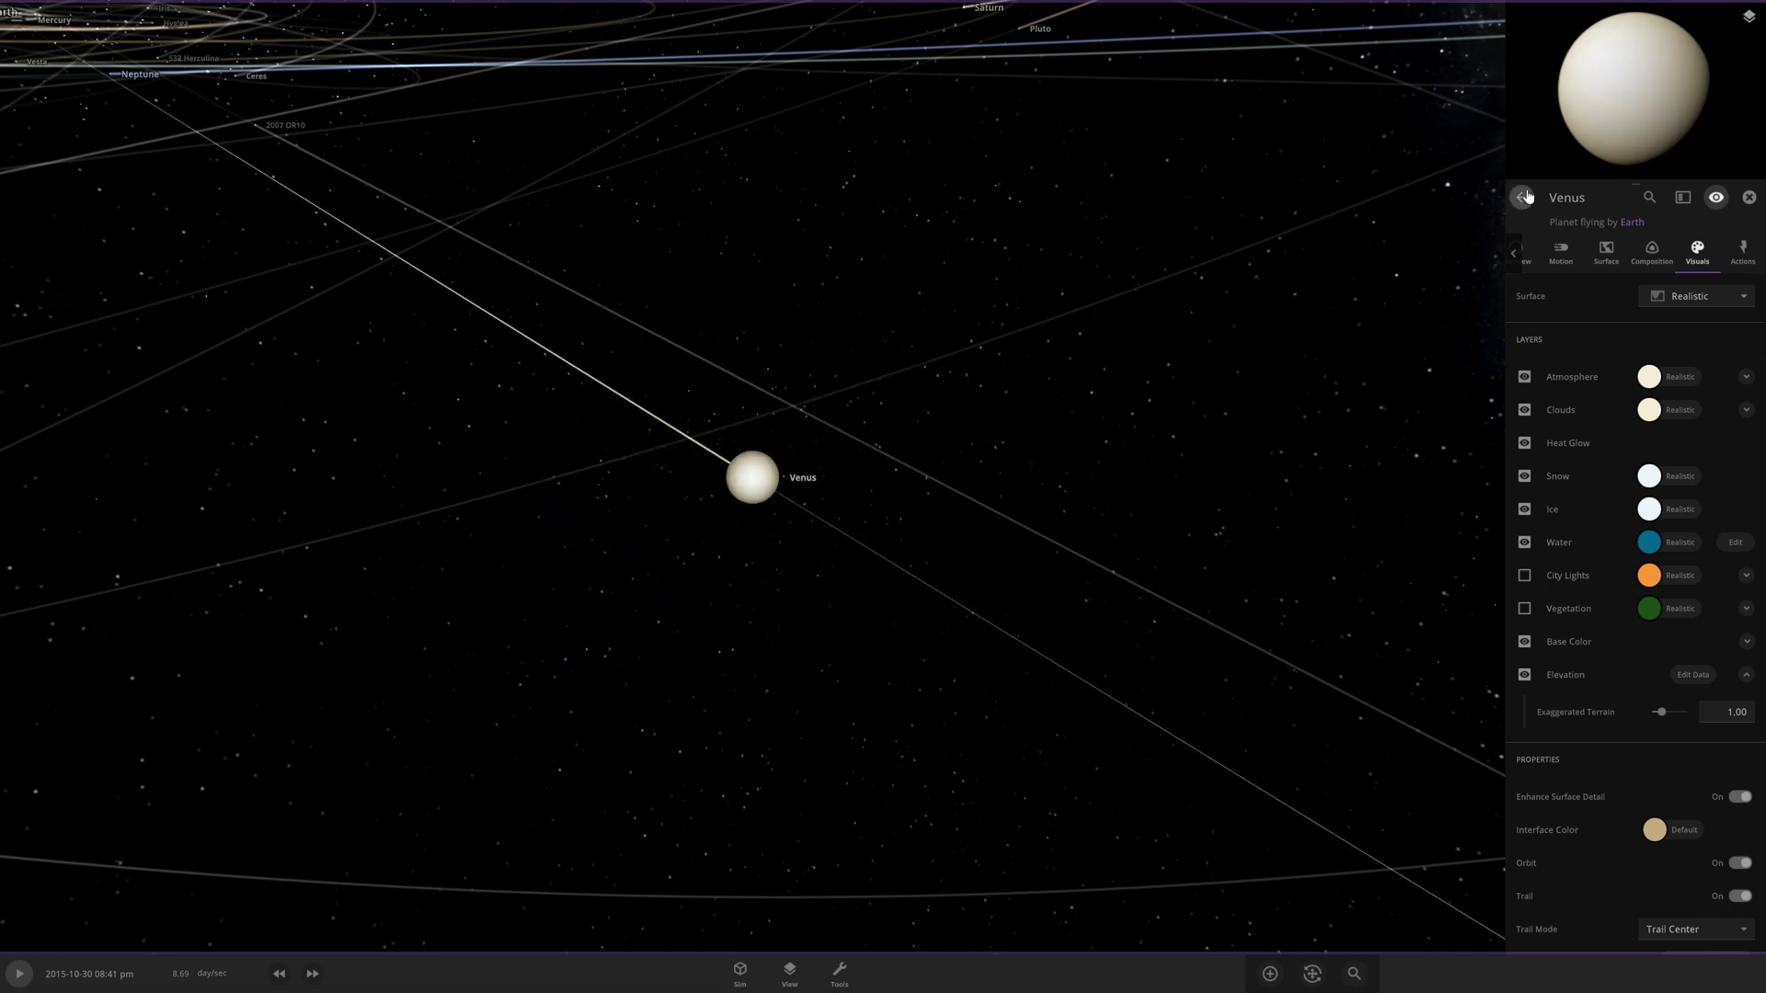
left_click(1521, 197)
Open the Sun's surface data maps and close the extra maps below the aerial view.
left_click(395, 449)
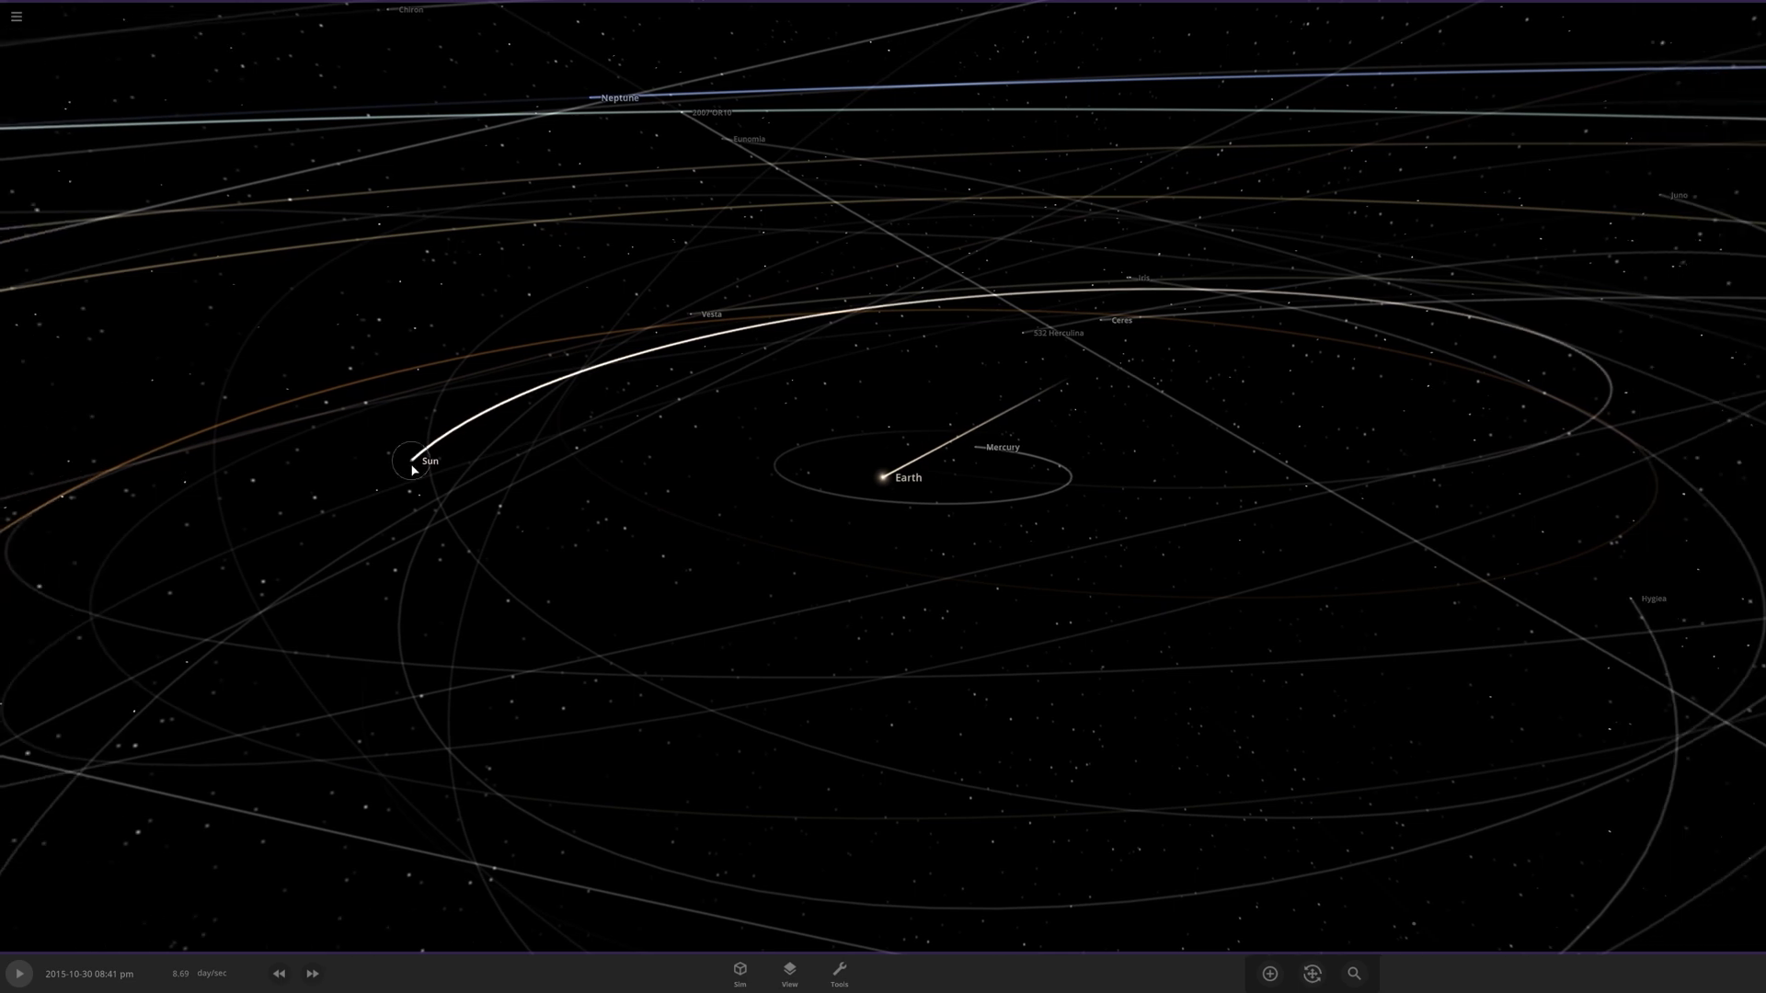
left_click(415, 467)
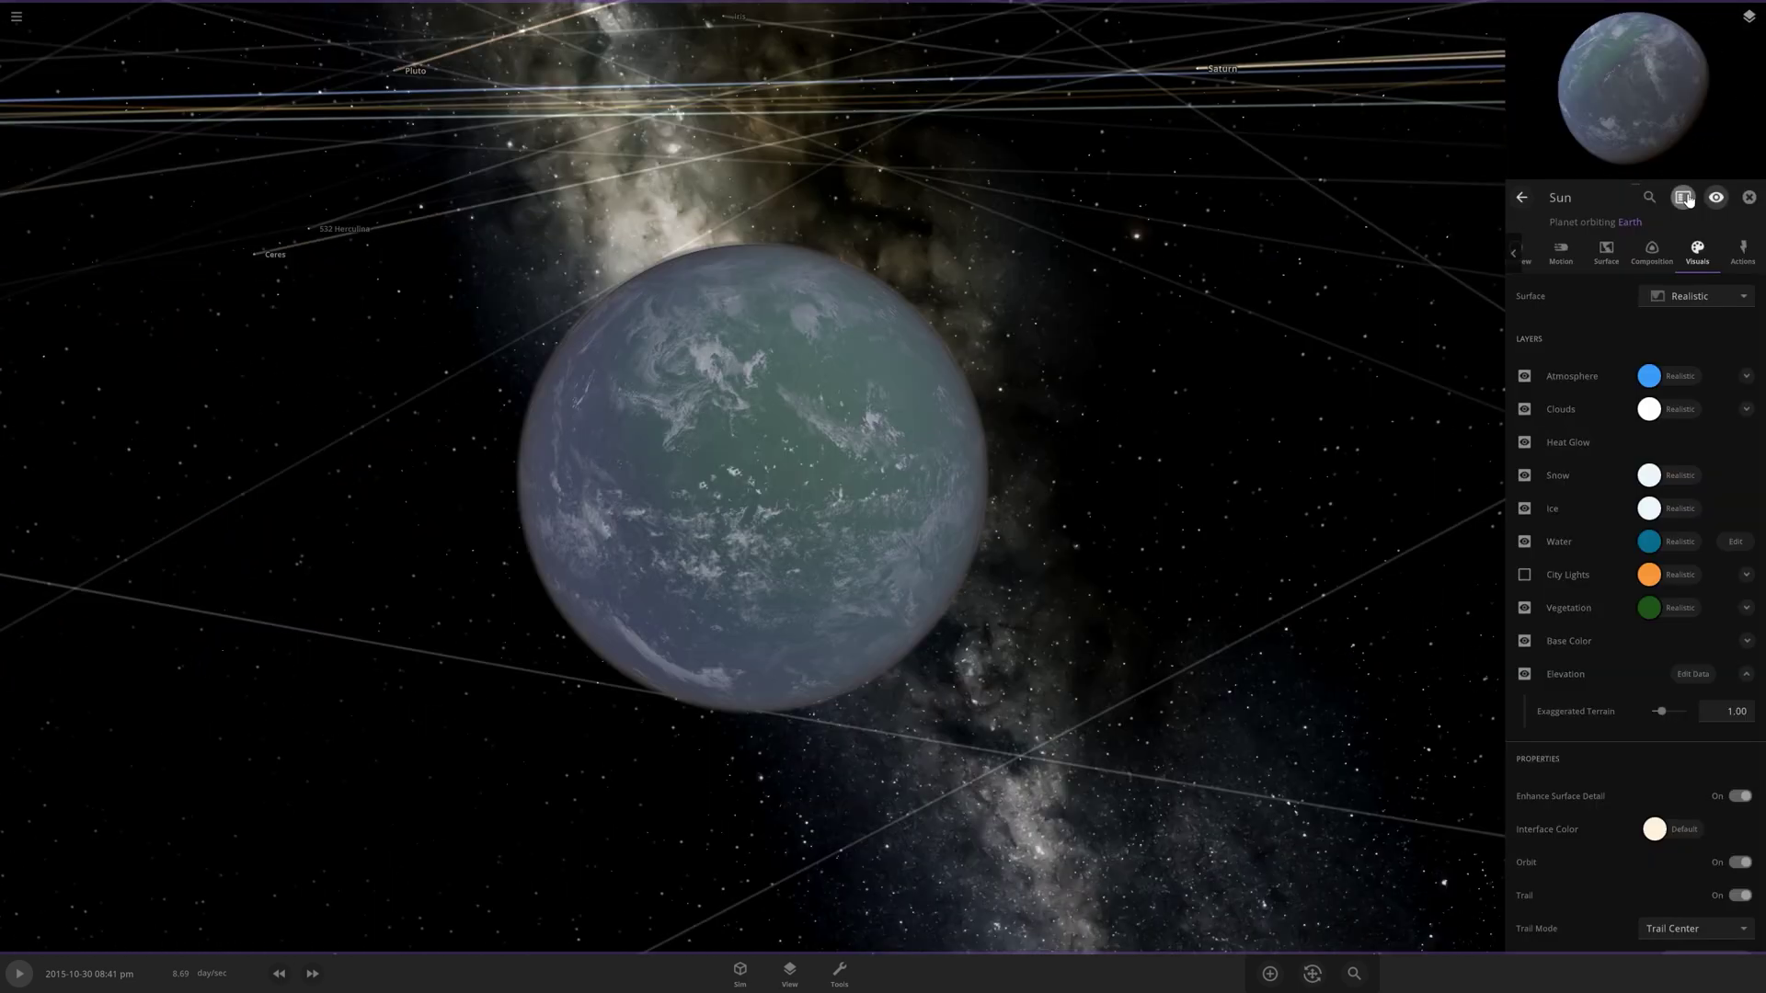
left_click(1683, 197)
left_click(241, 217)
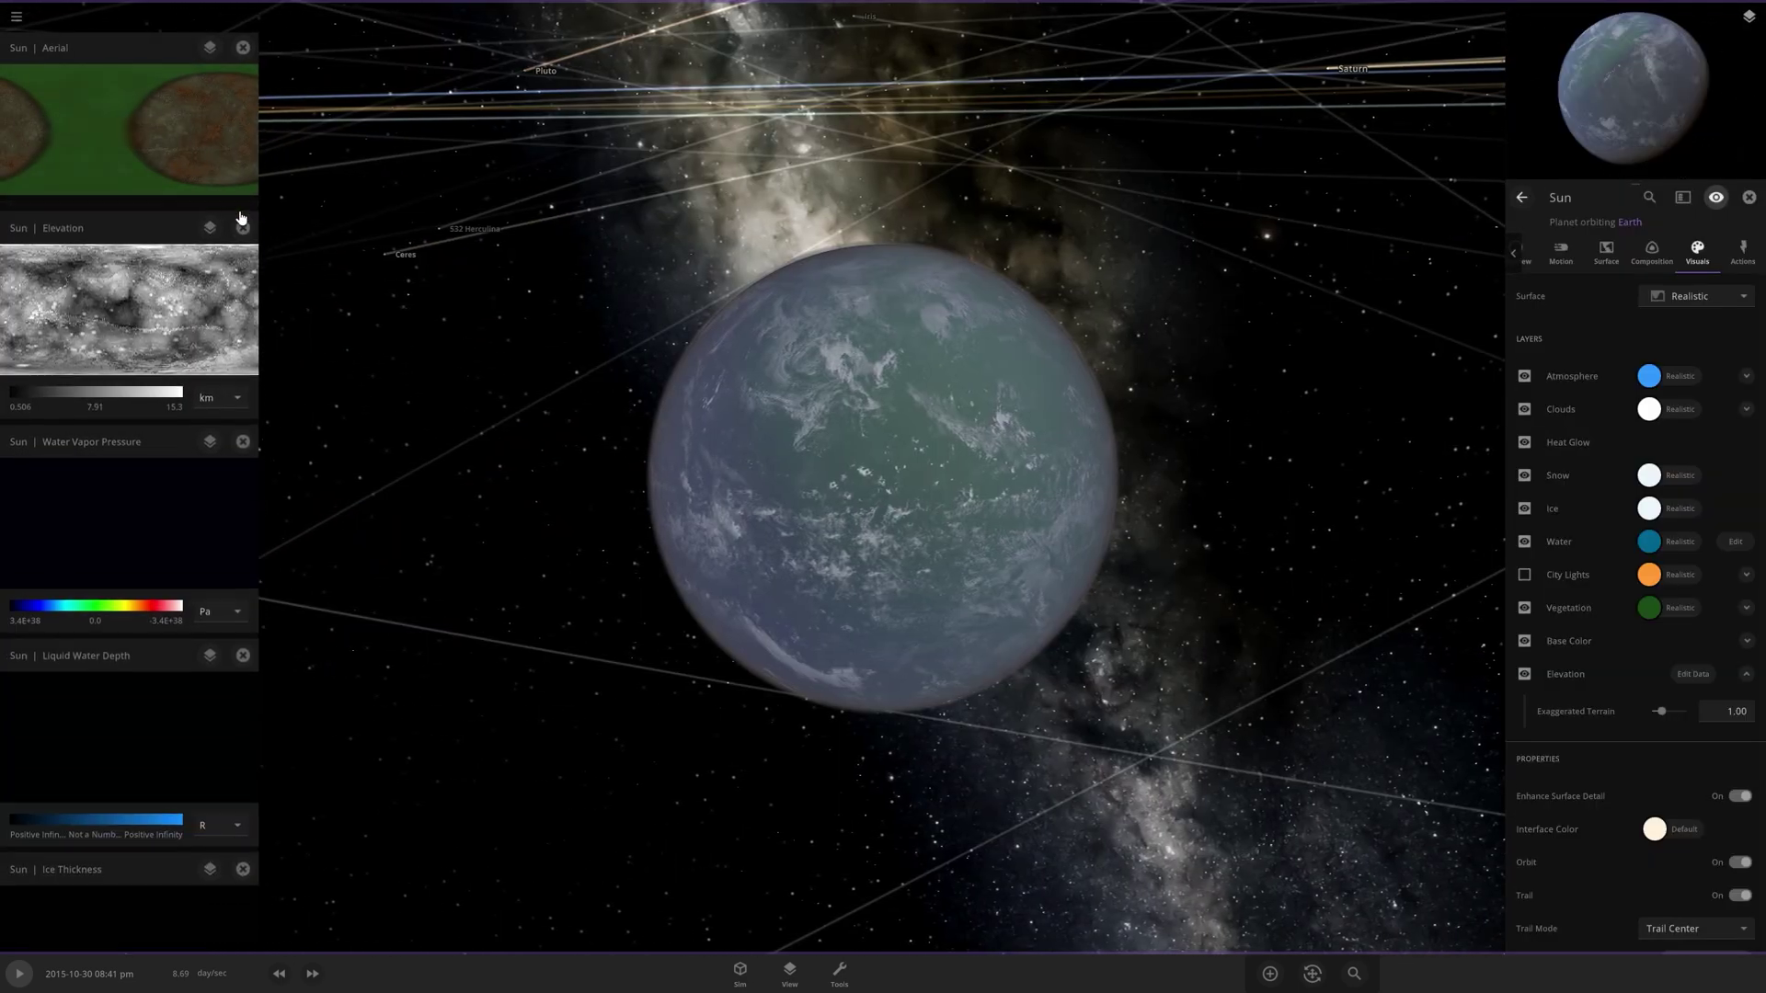
left_click(241, 217)
left_click(241, 217)
left_click(241, 217)
left_click(241, 217)
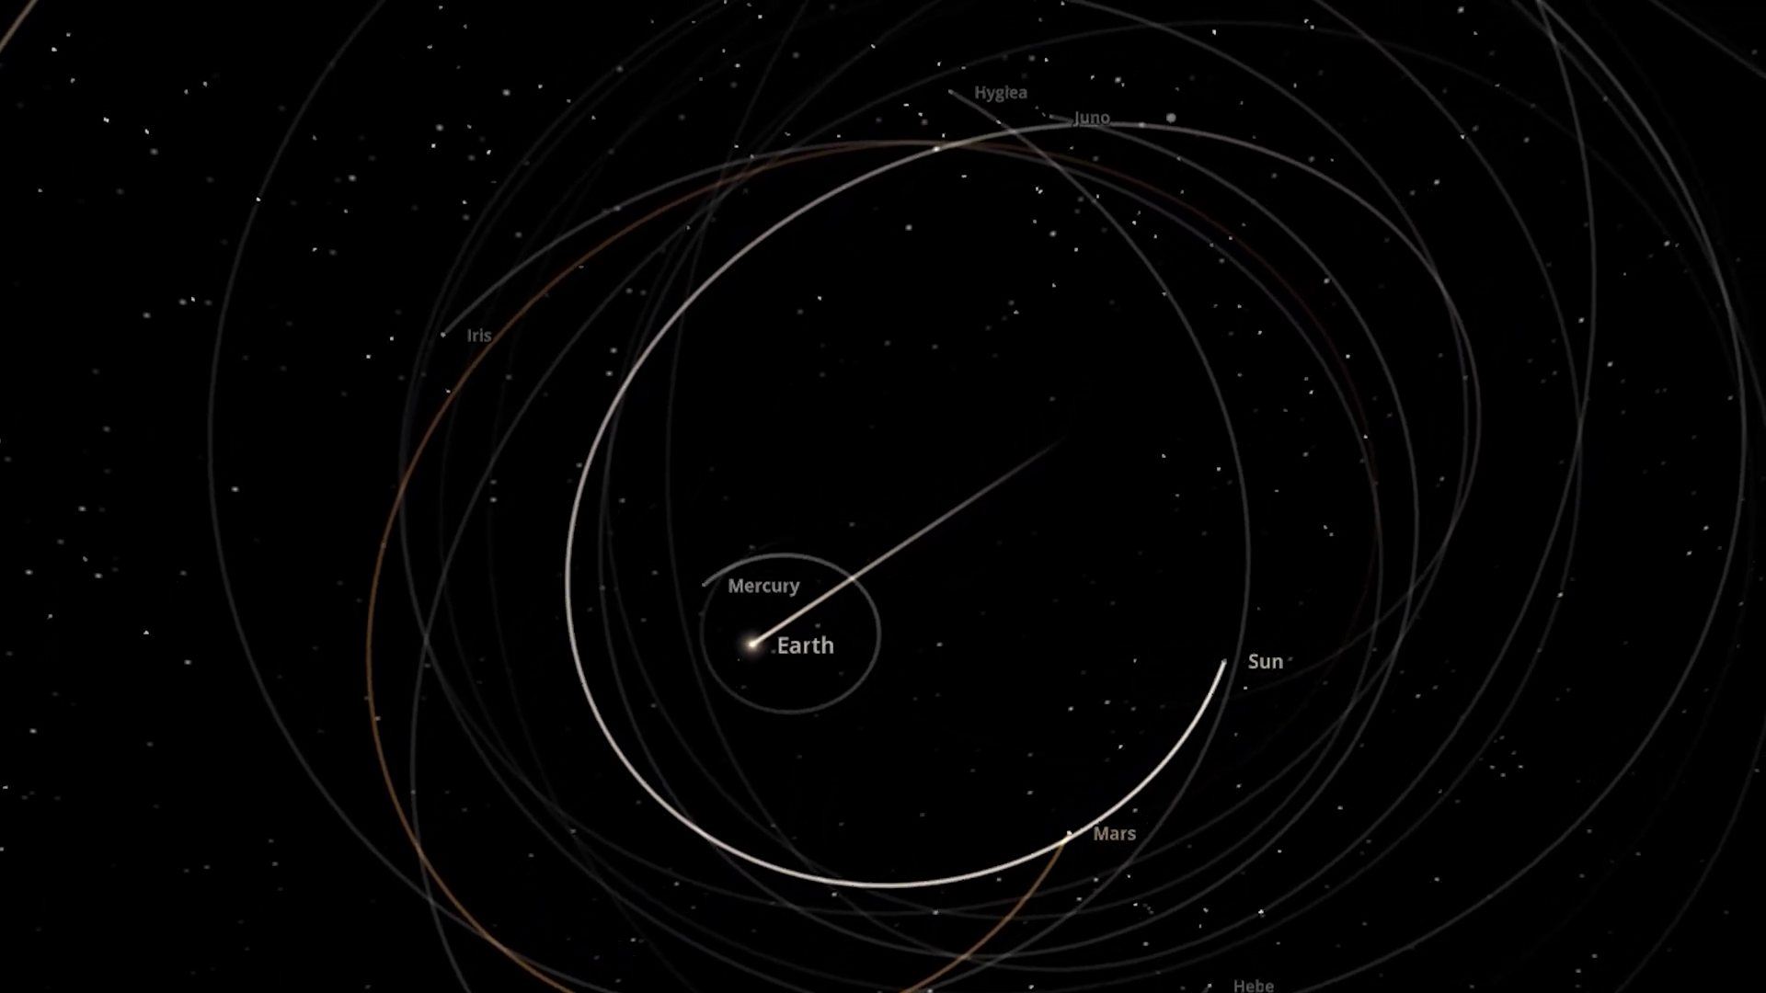
Resume the simulation to watch Mercury, Mars and the Sun orbit Earth, and pause it to examine Venus's distant path.
key("space")
left_click(789, 967)
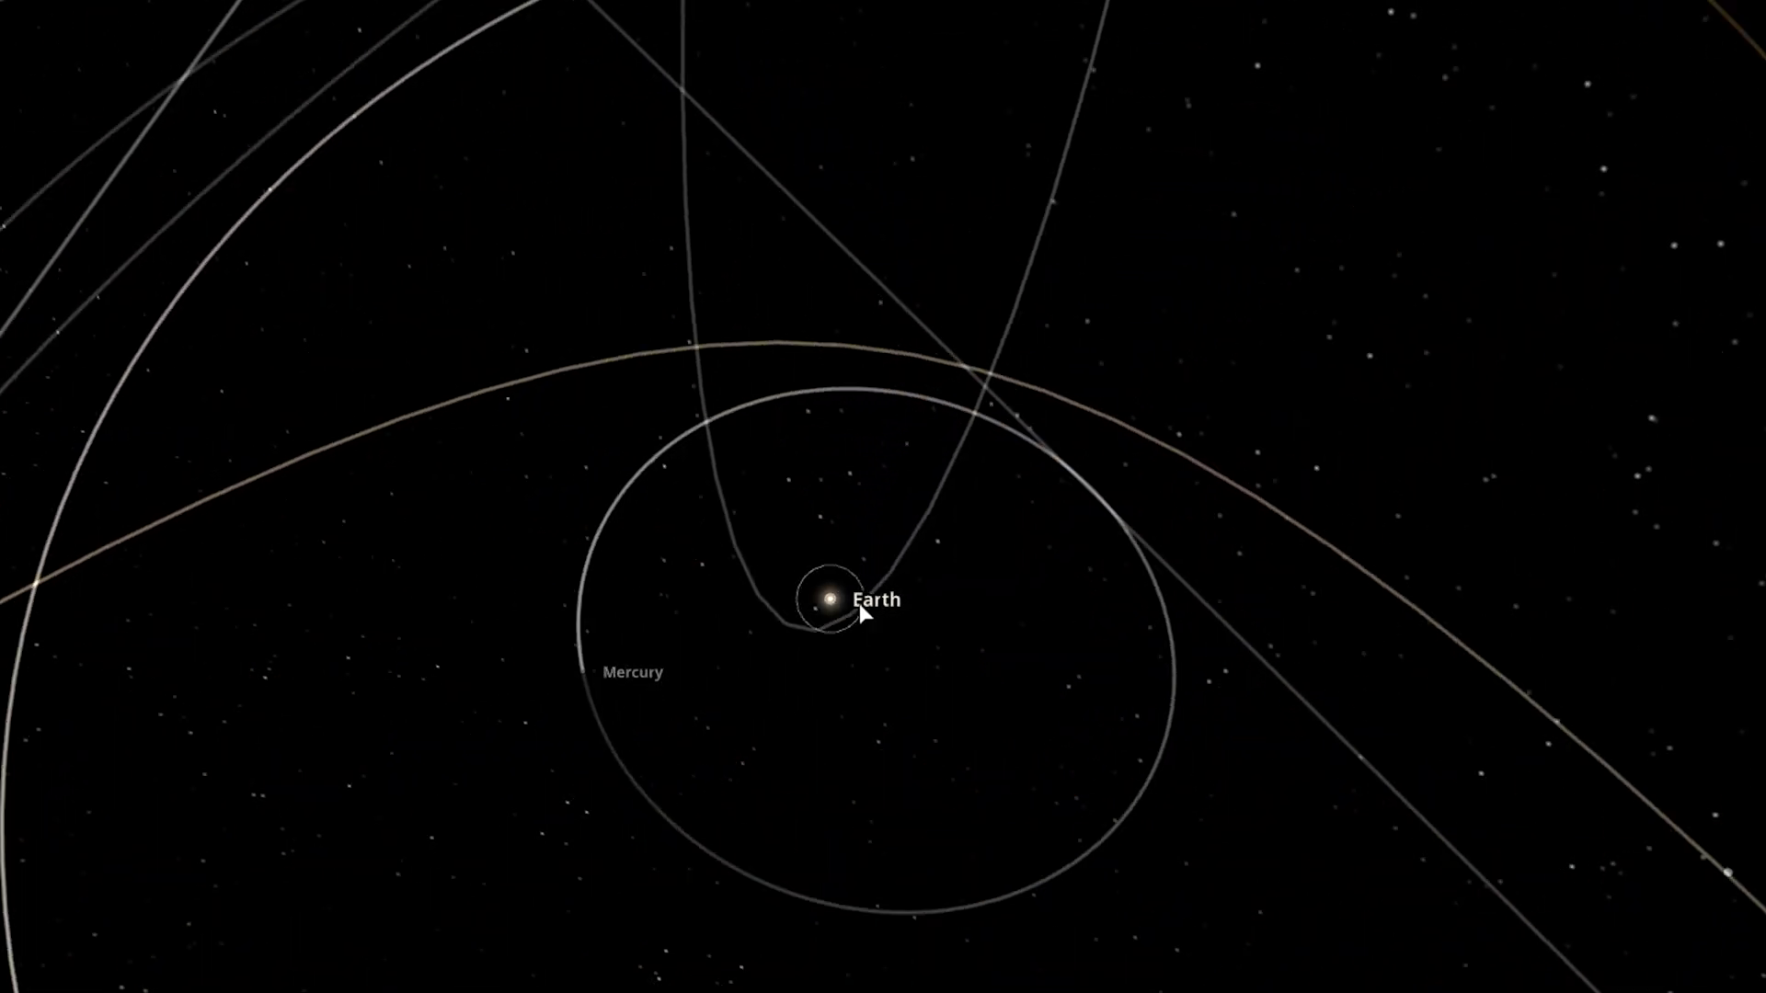
scroll(1049, 807, "down", 3)
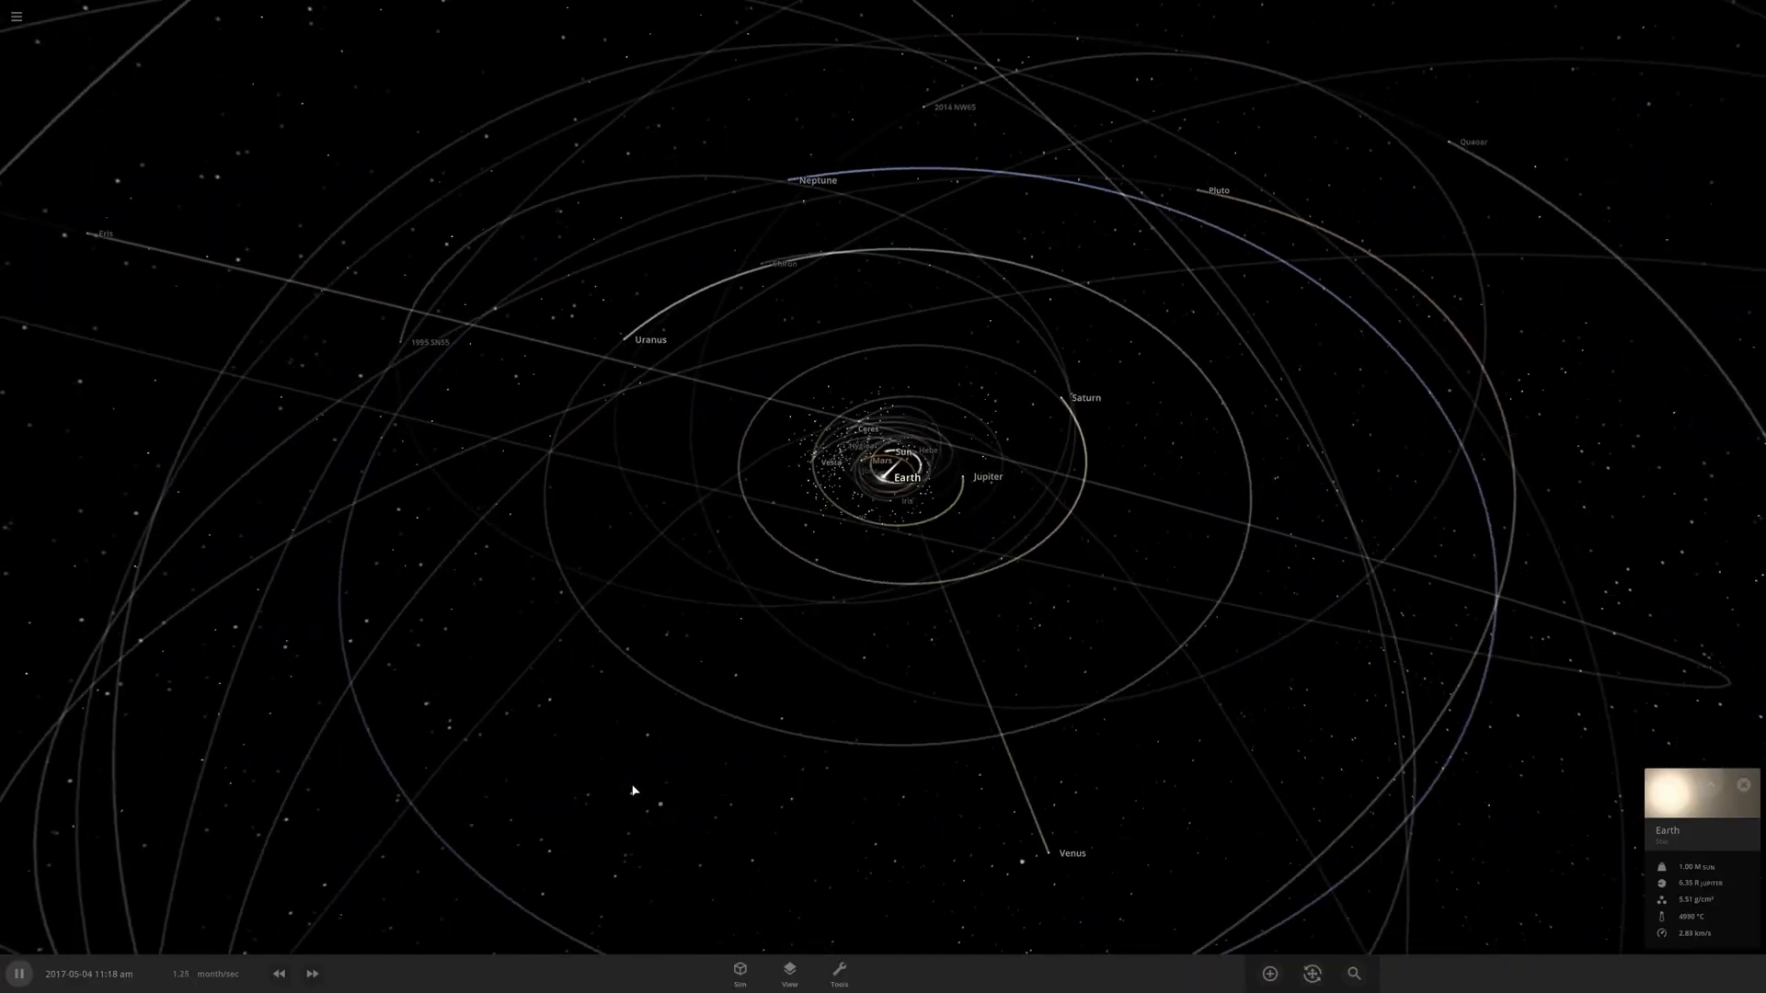
key("space")
scroll(725, 740, "down", 2)
scroll(940, 550, "up", 3)
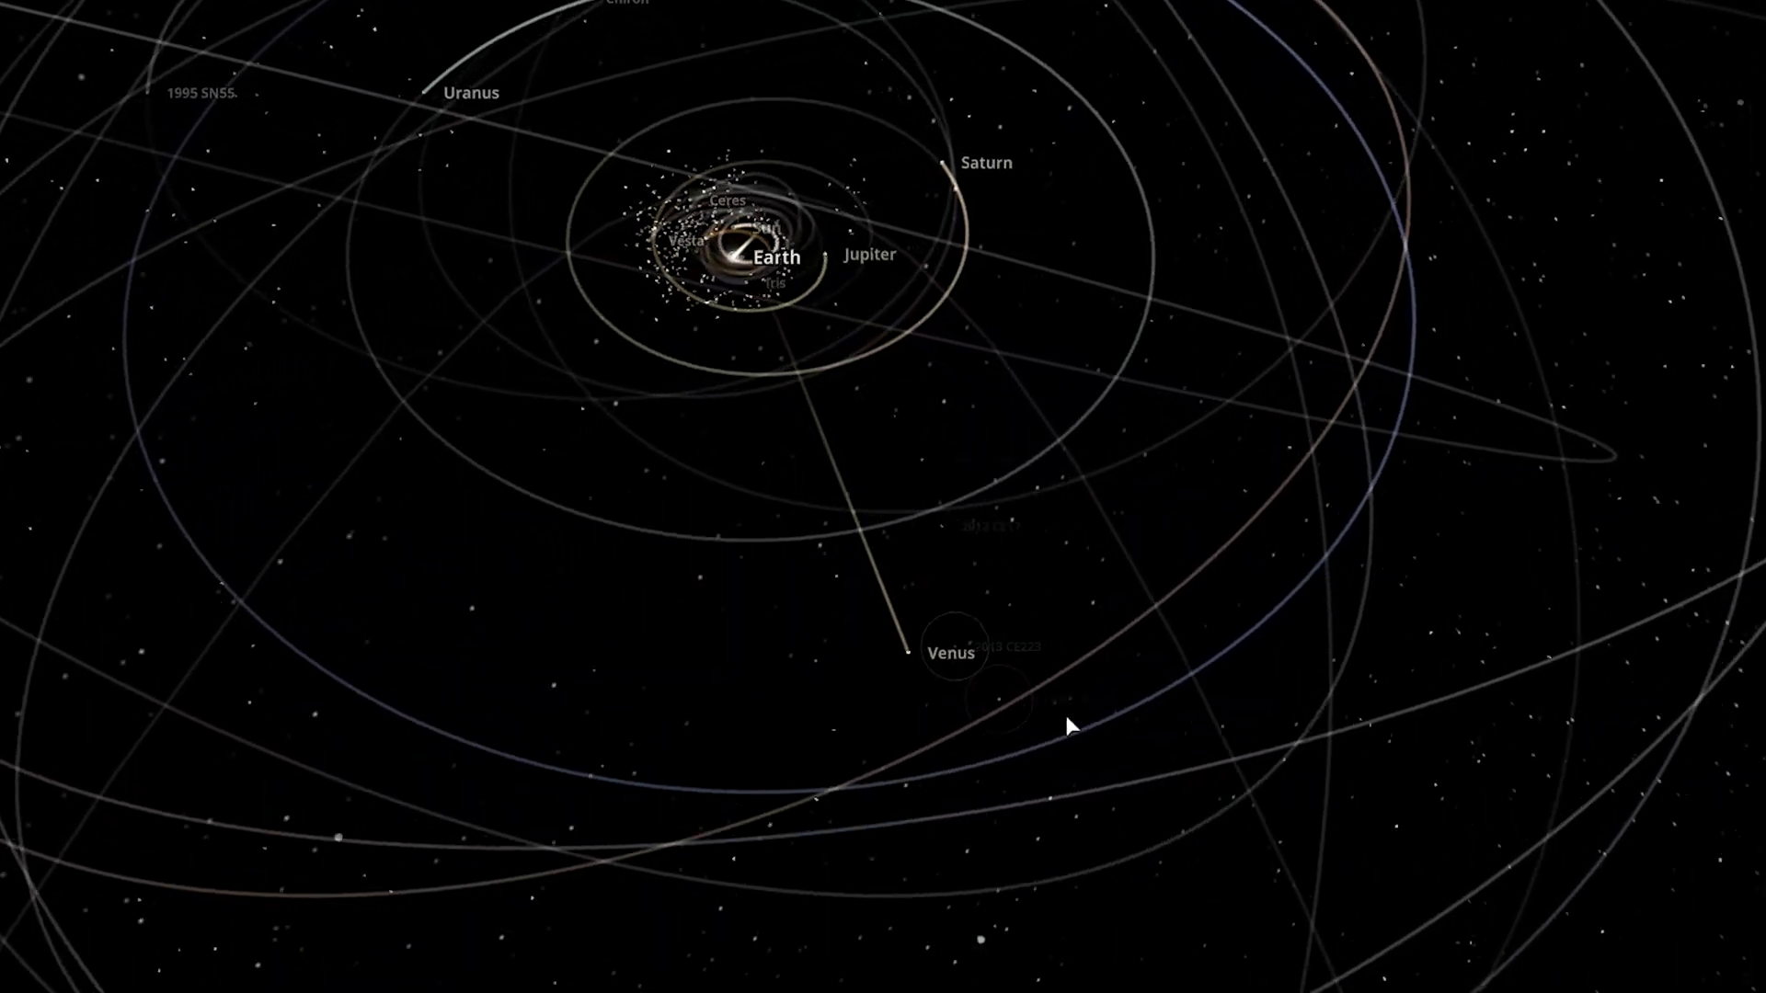
left_click_drag(1072, 736, 1073, 624)
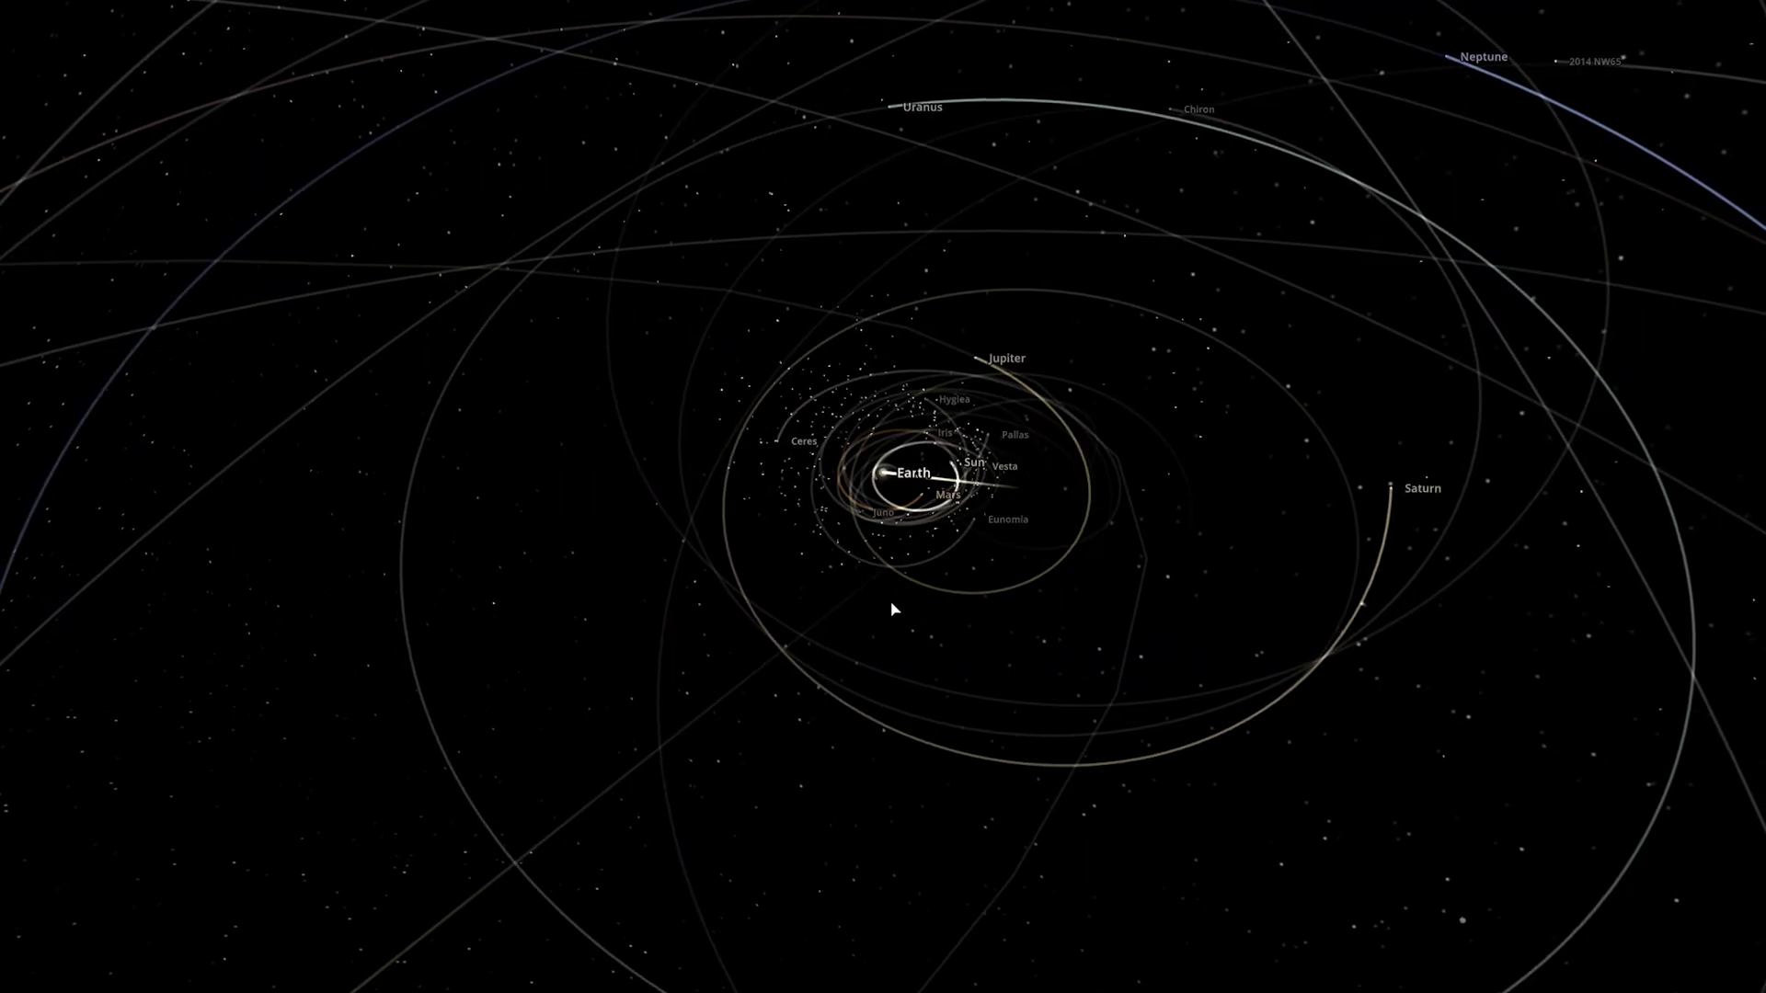
Compare the Sun's elongated orbit with those of Mars and Mercury, and examine Earth's trail.
scroll(1072, 697, "up", 3)
scroll(1072, 698, "down", 3)
left_click_drag(1033, 638, 1005, 496)
scroll(1005, 495, "down", 3)
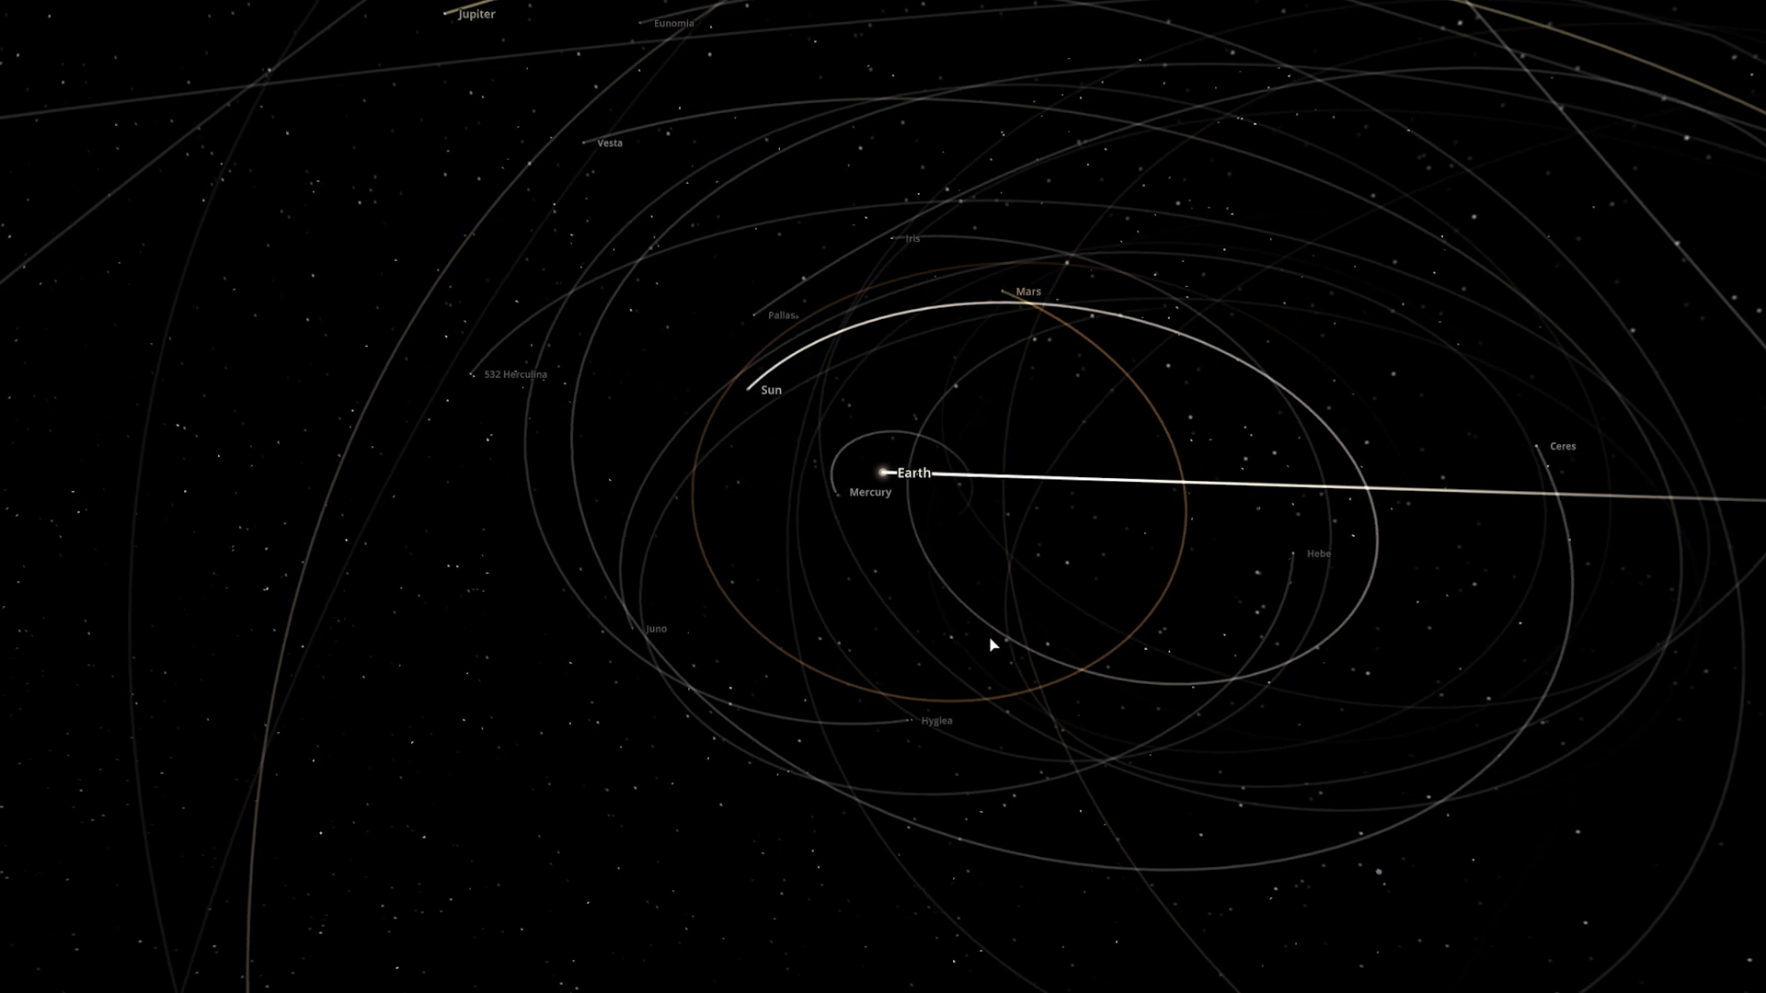
mouse_move(959, 620)
left_mouse_down()
mouse_move(938, 524)
mouse_move(939, 639)
left_mouse_up()
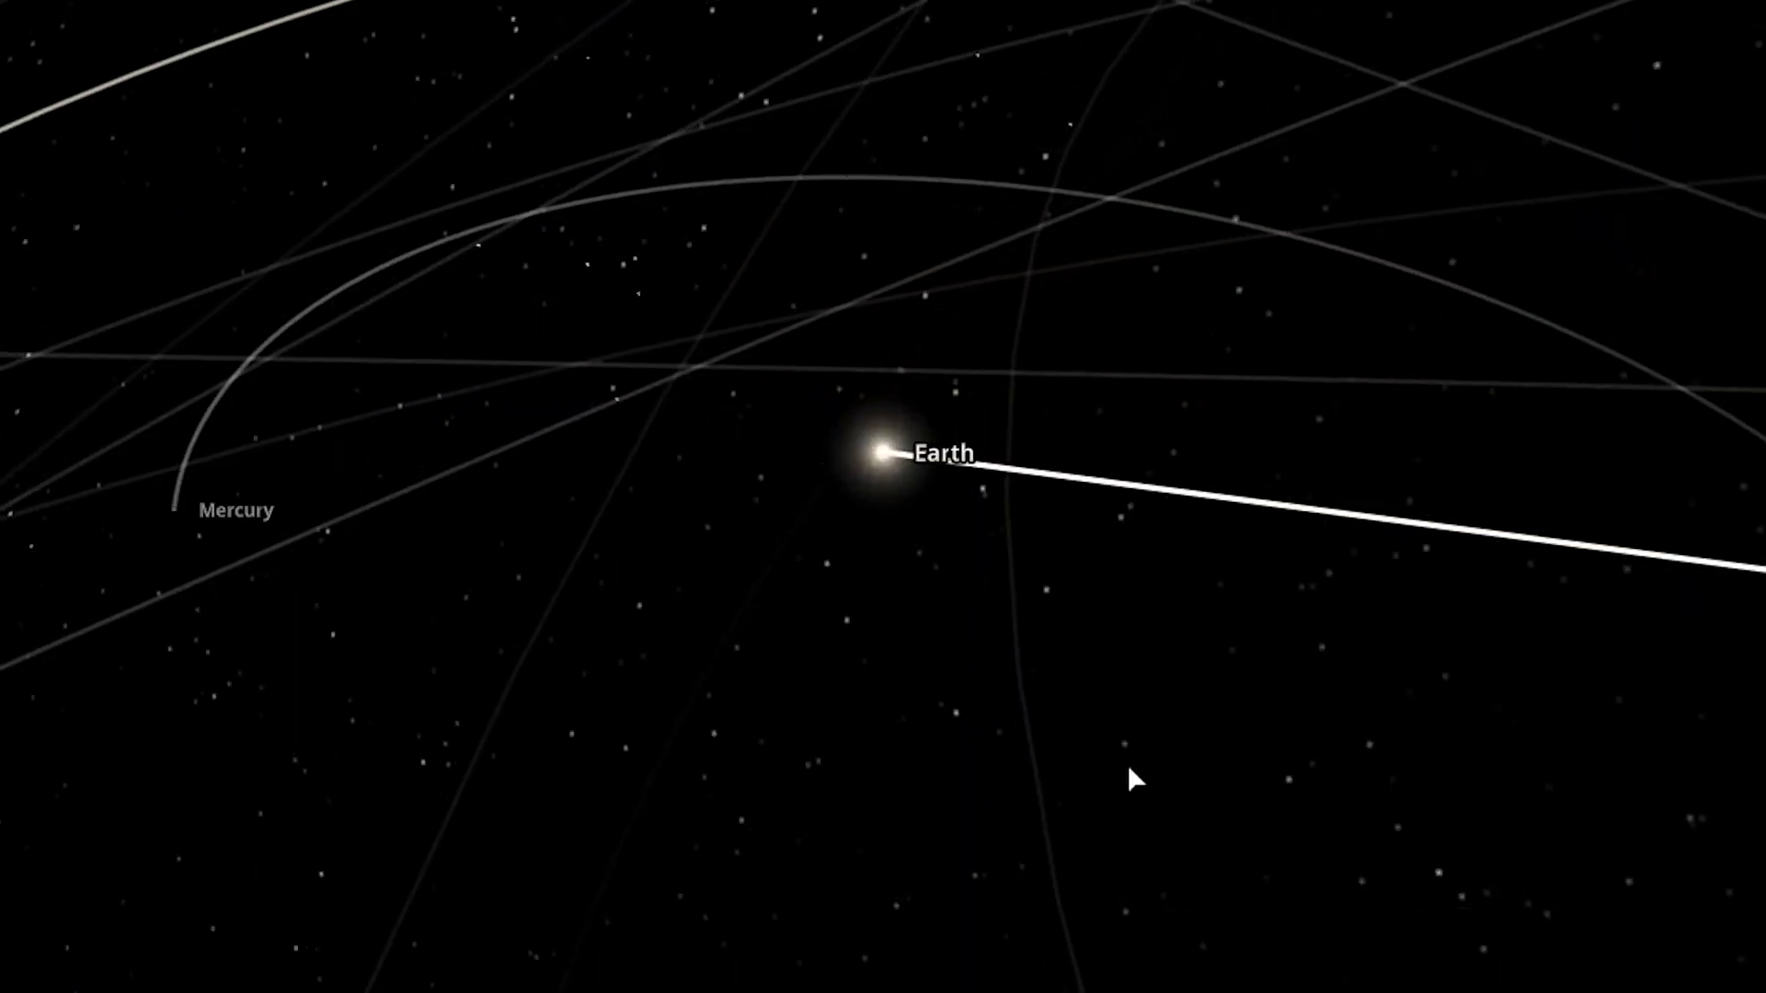
scroll(1019, 646, "down", 5)
scroll(977, 591, "up", 3)
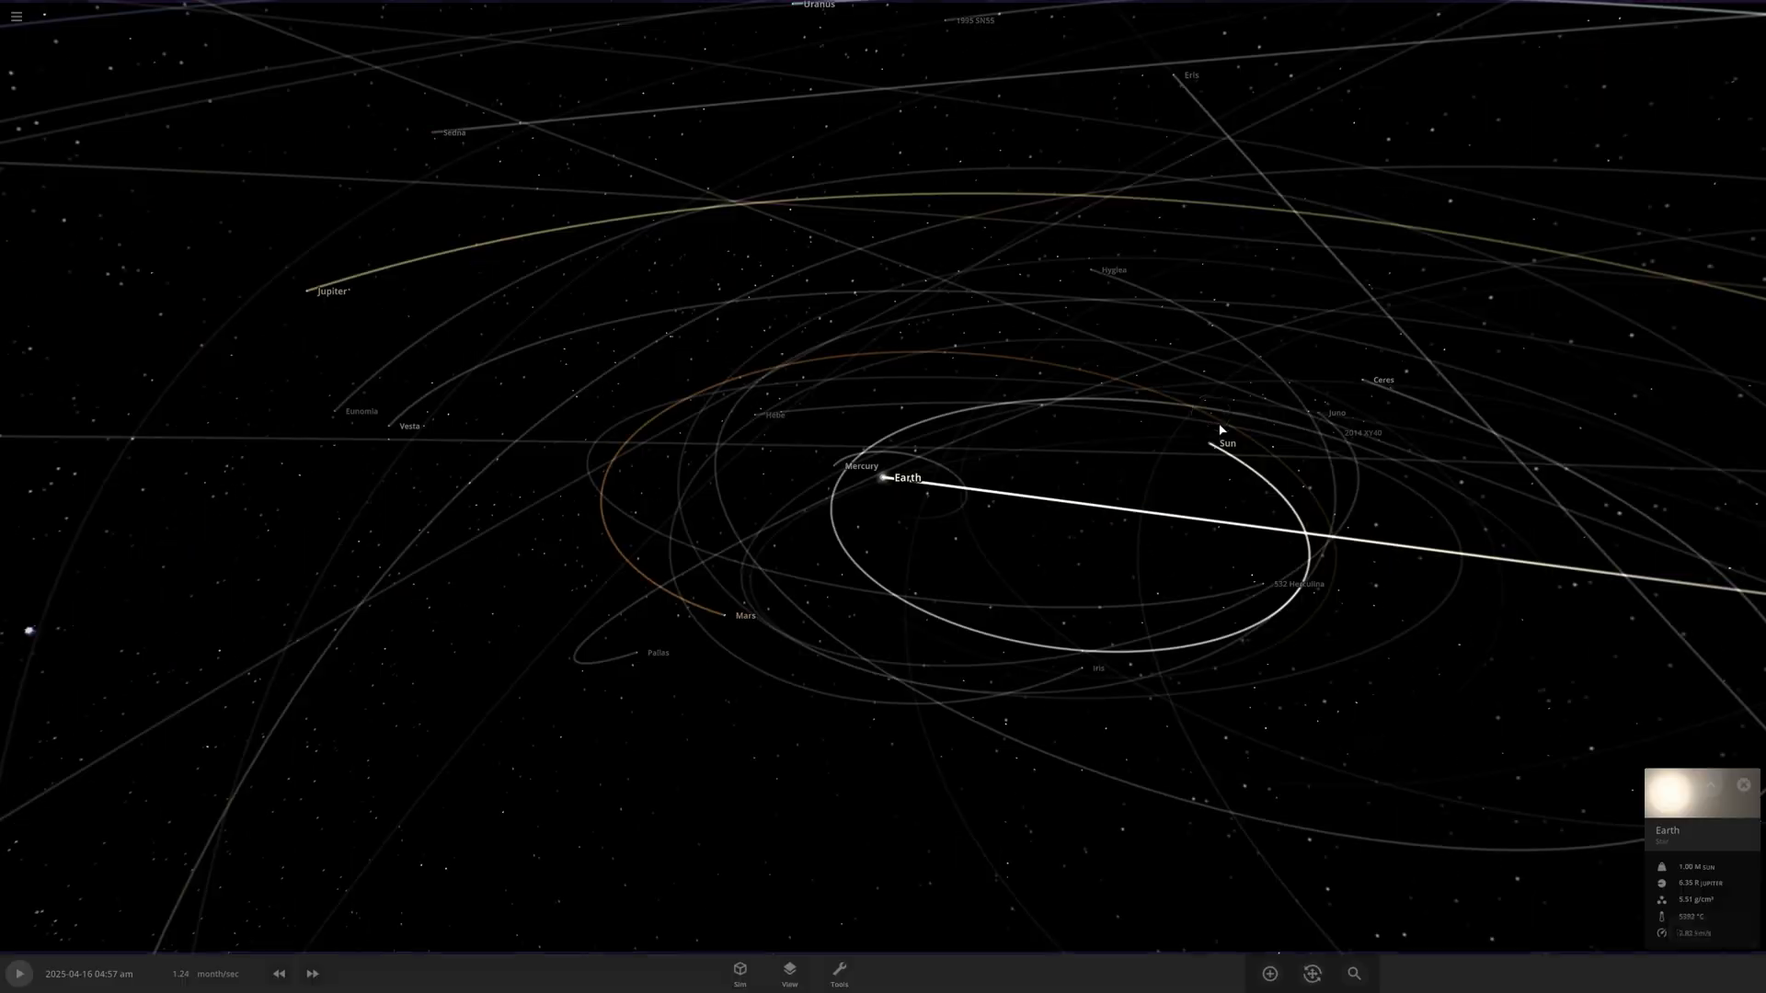
Review the Sun's composition, core properties, Earth similarity and life likelihood.
left_click(1210, 448)
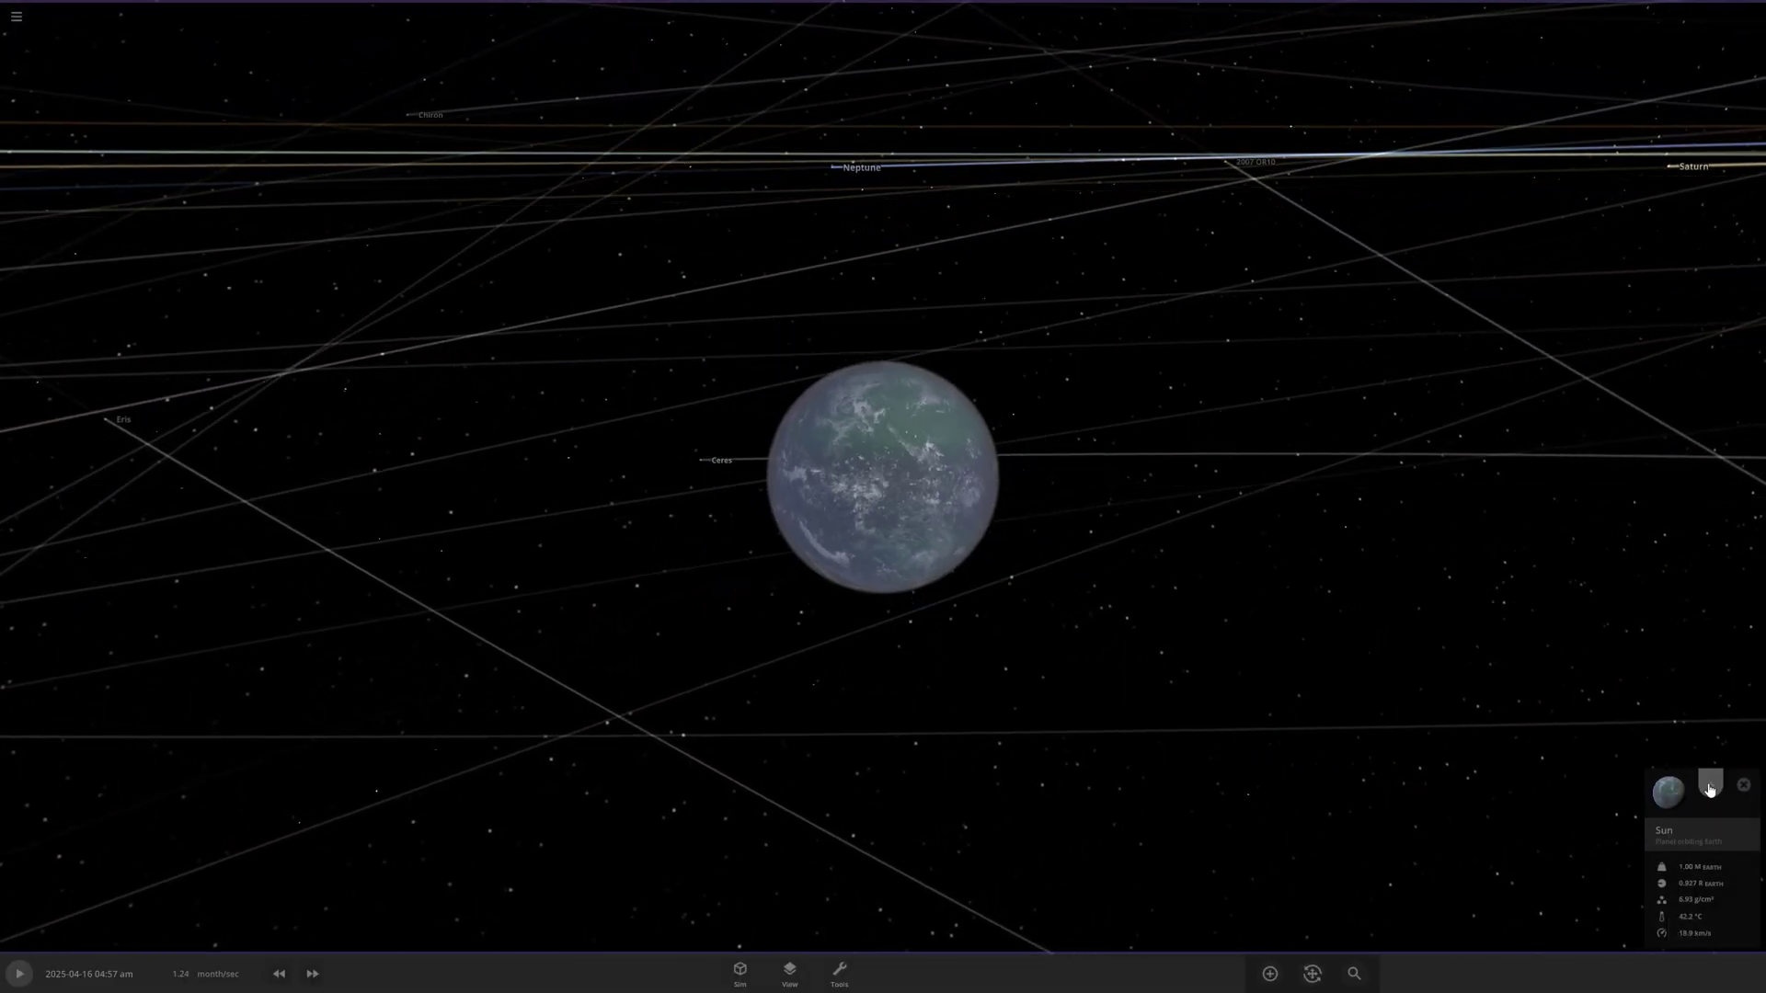
left_click(1709, 788)
left_click(1663, 254)
scroll(1619, 445, "down", 3)
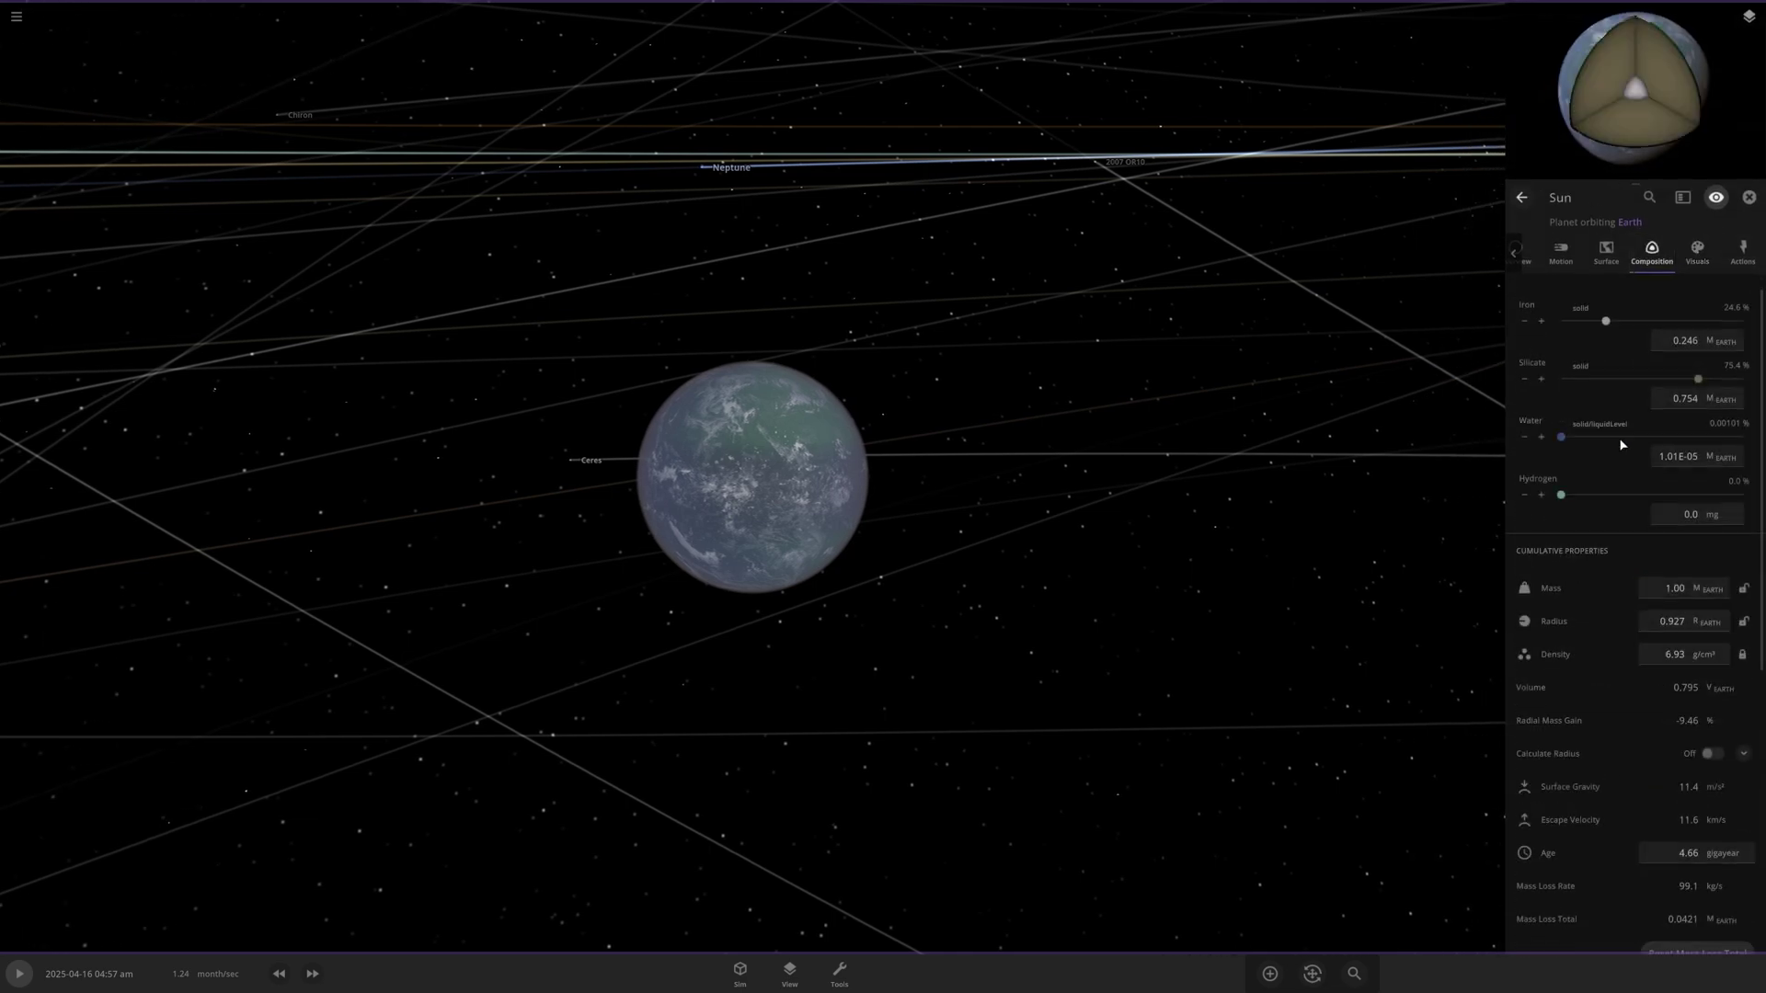
scroll(1582, 472, "down", 2)
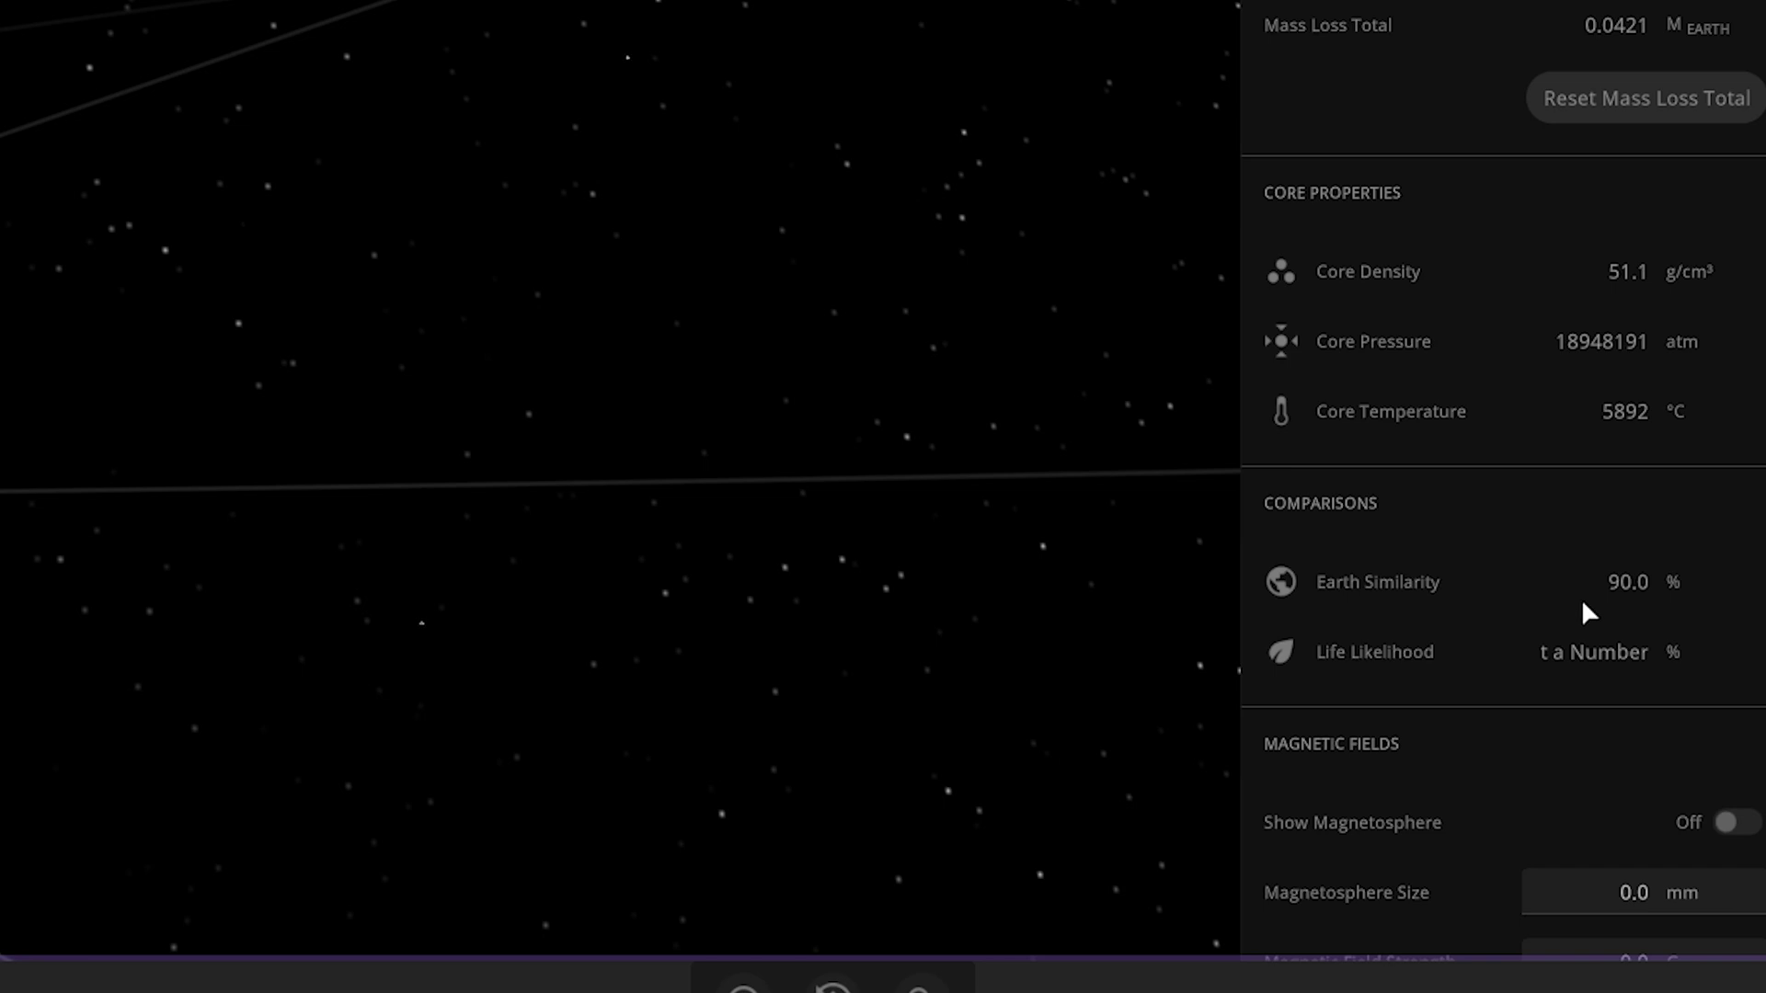
scroll(1629, 613, "up", 8)
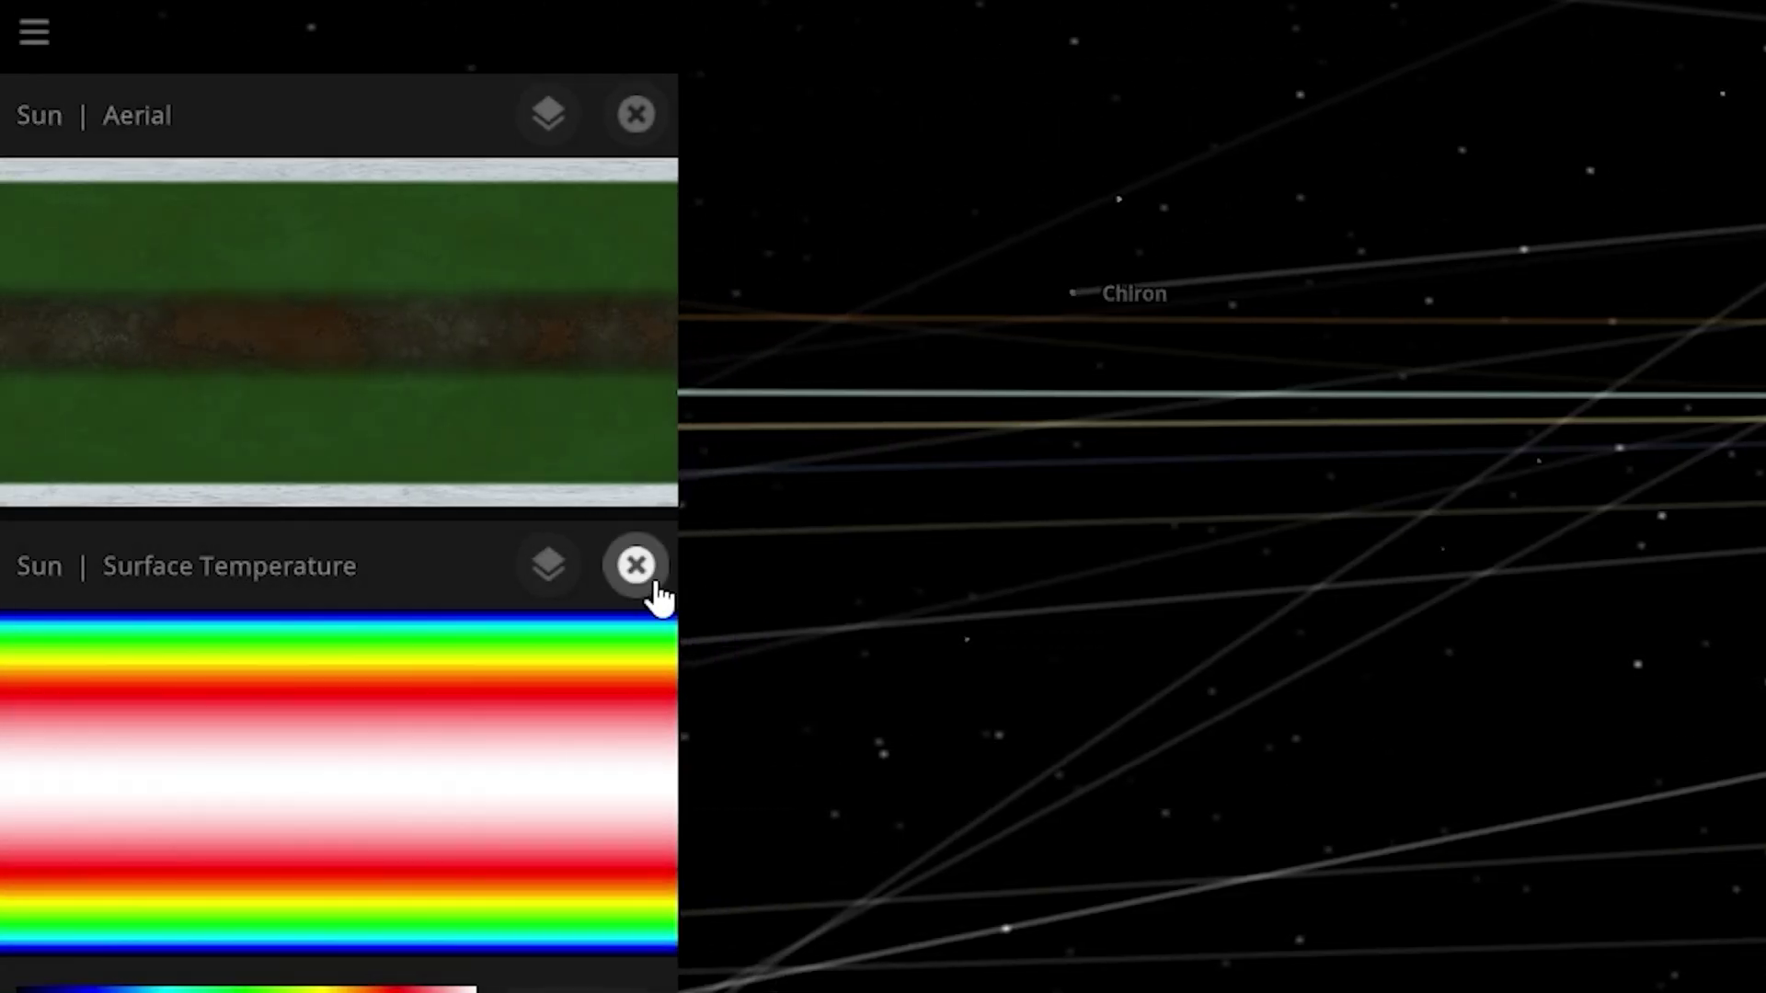
Close the Sun's extra surface data maps, keeping only the aerial map displayed.
left_click(652, 586)
left_click(649, 586)
left_click(649, 586)
left_click(649, 587)
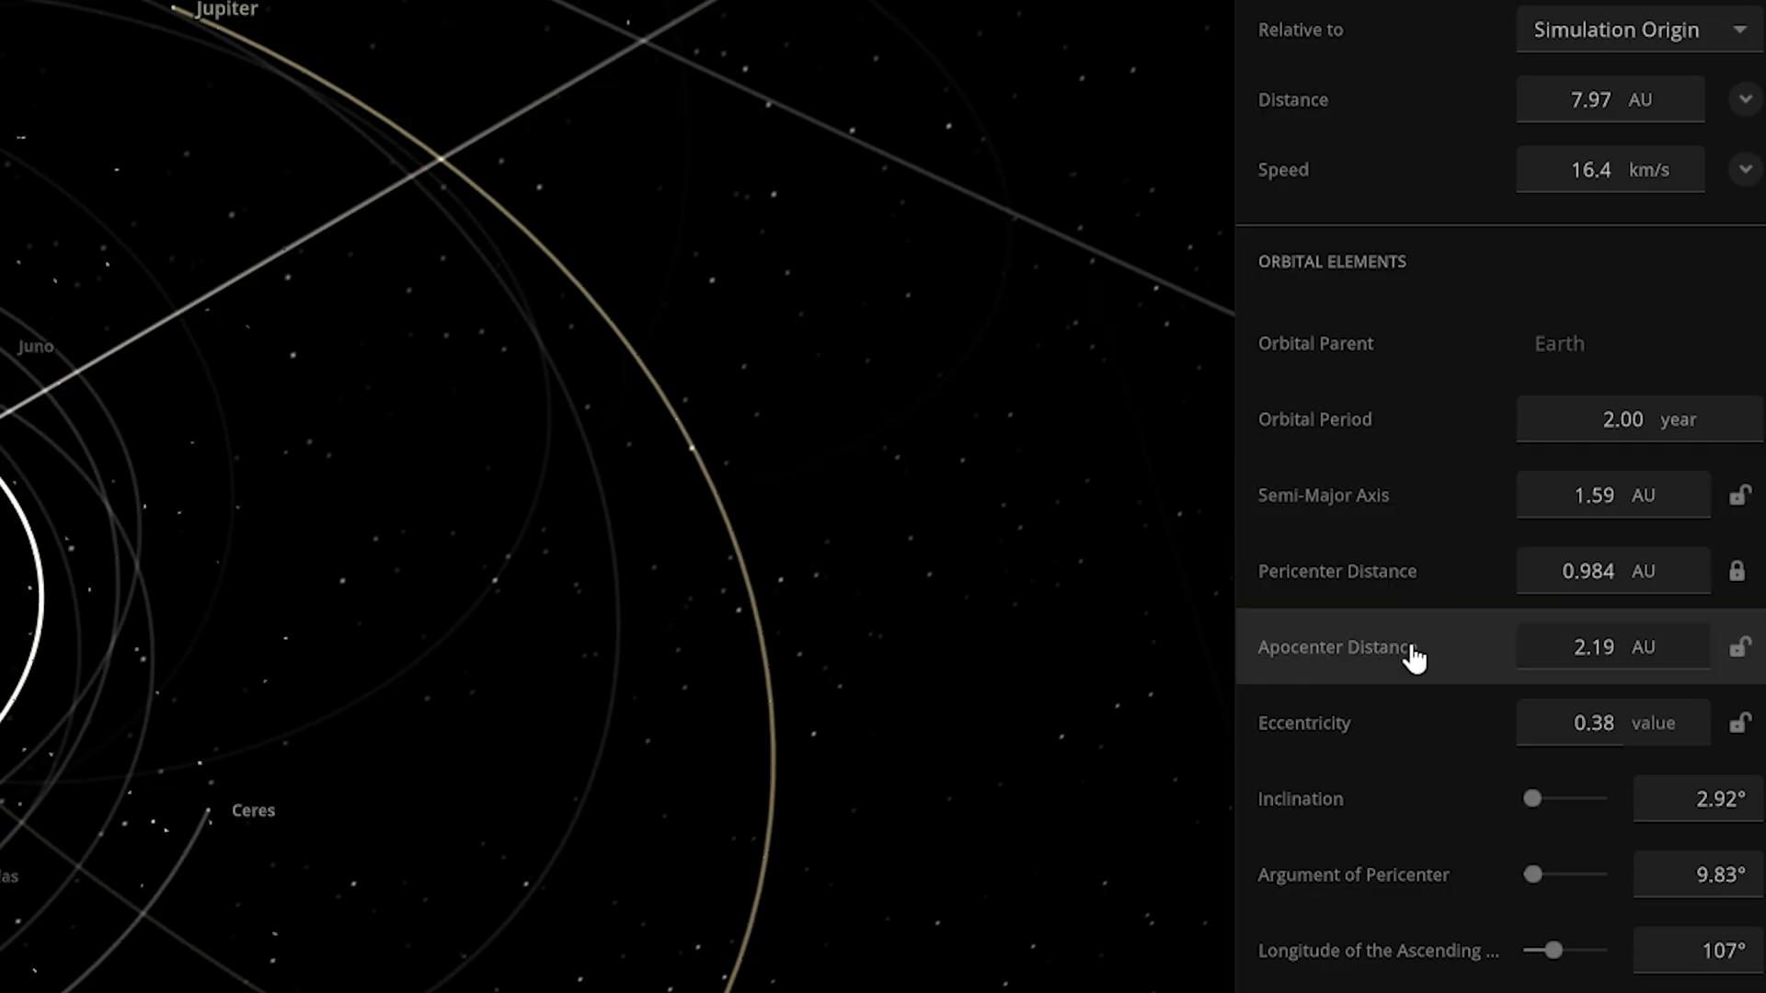
Check the Sun's orbital elements, raise its surface elevation span to 142 km and adjust the span further.
mouse_move(1396, 562)
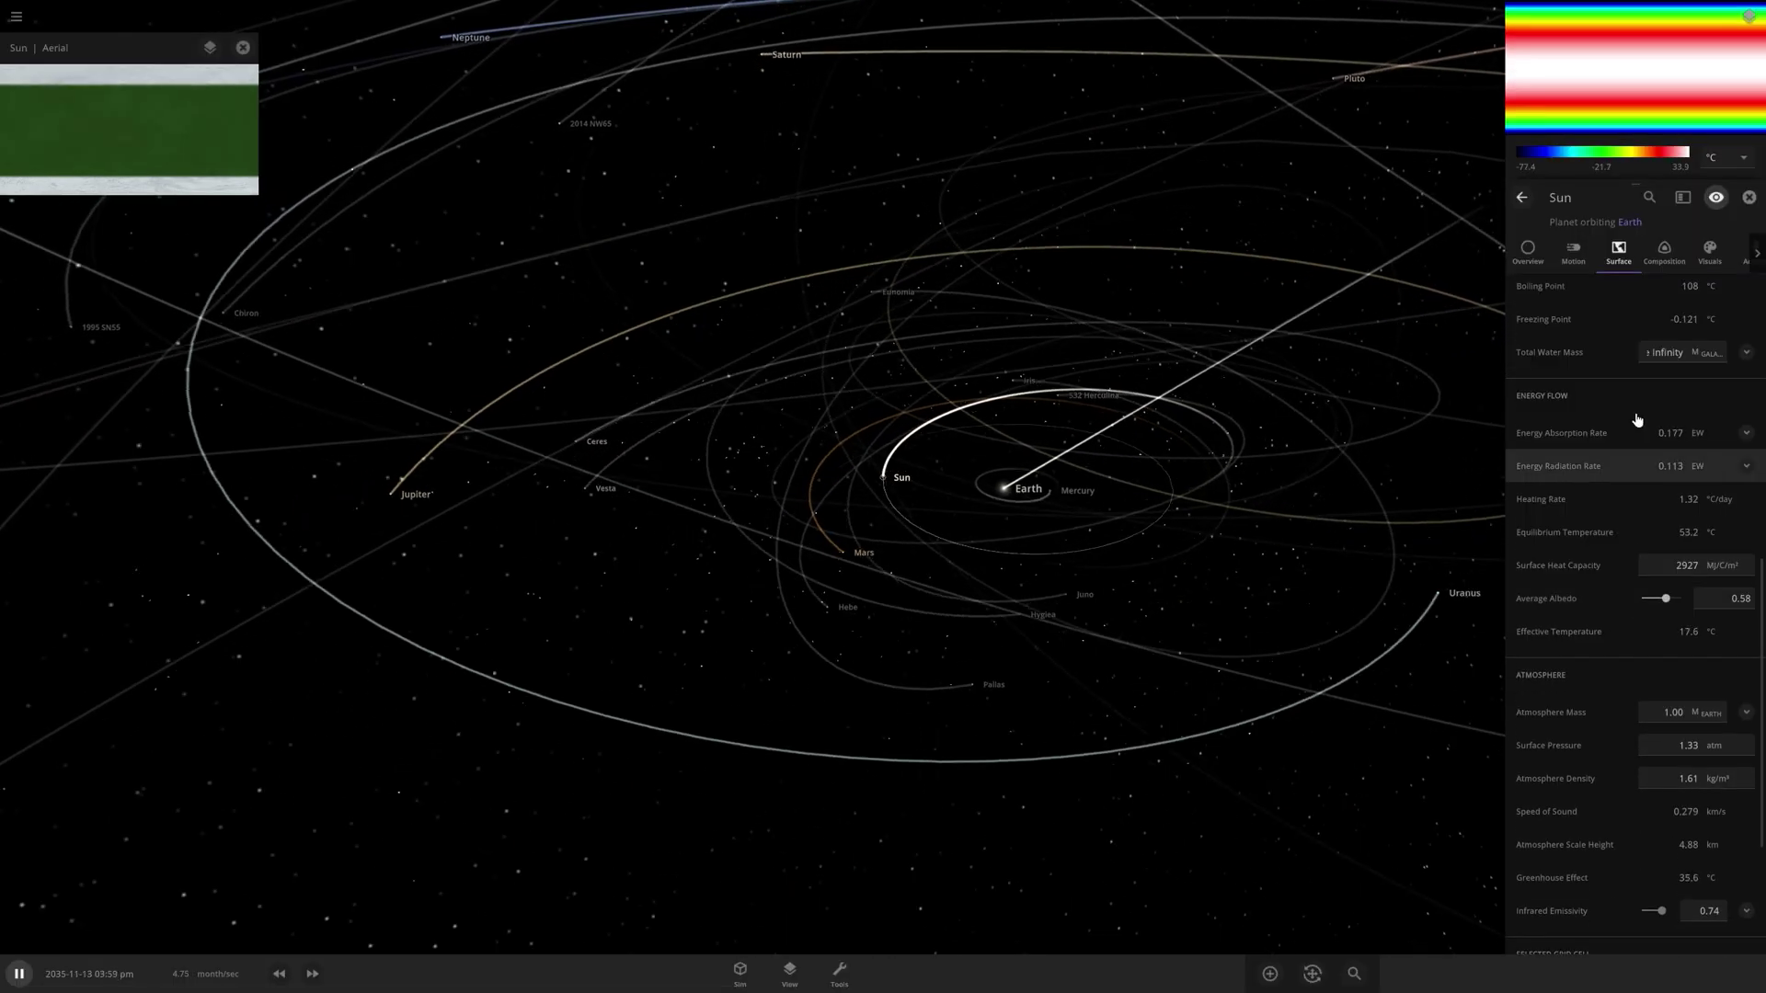
left_click(1610, 464)
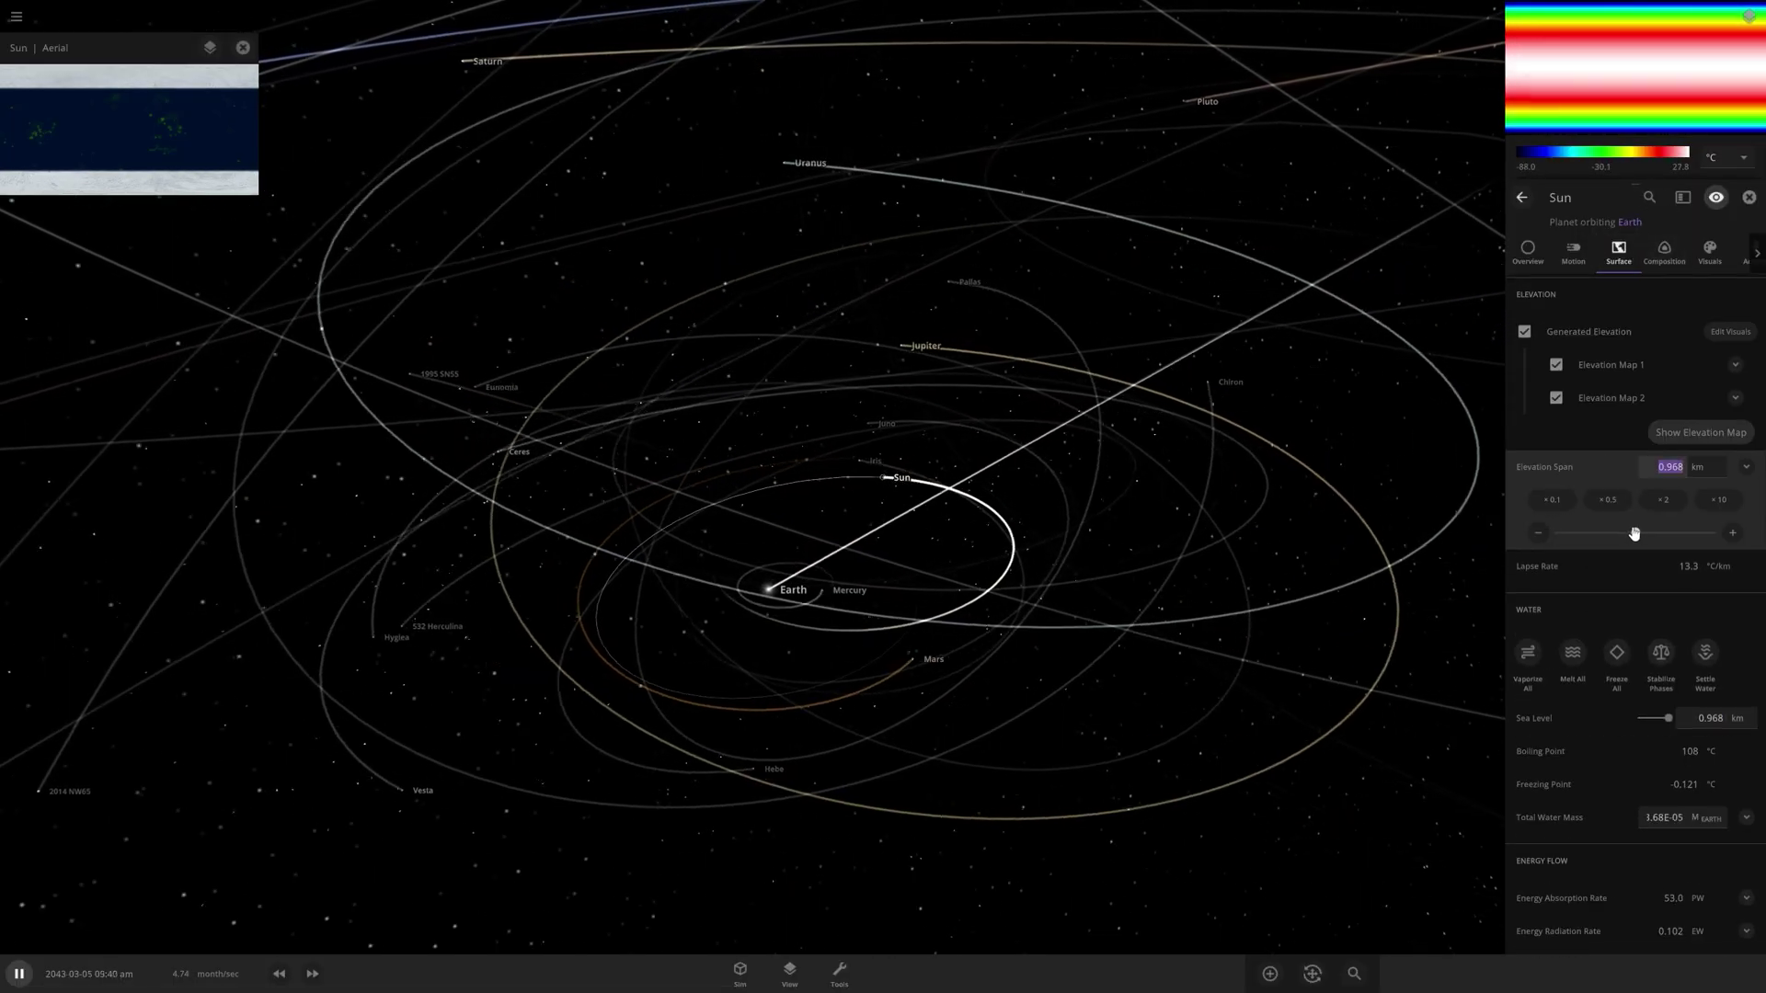
left_click_drag(1634, 532, 1730, 531)
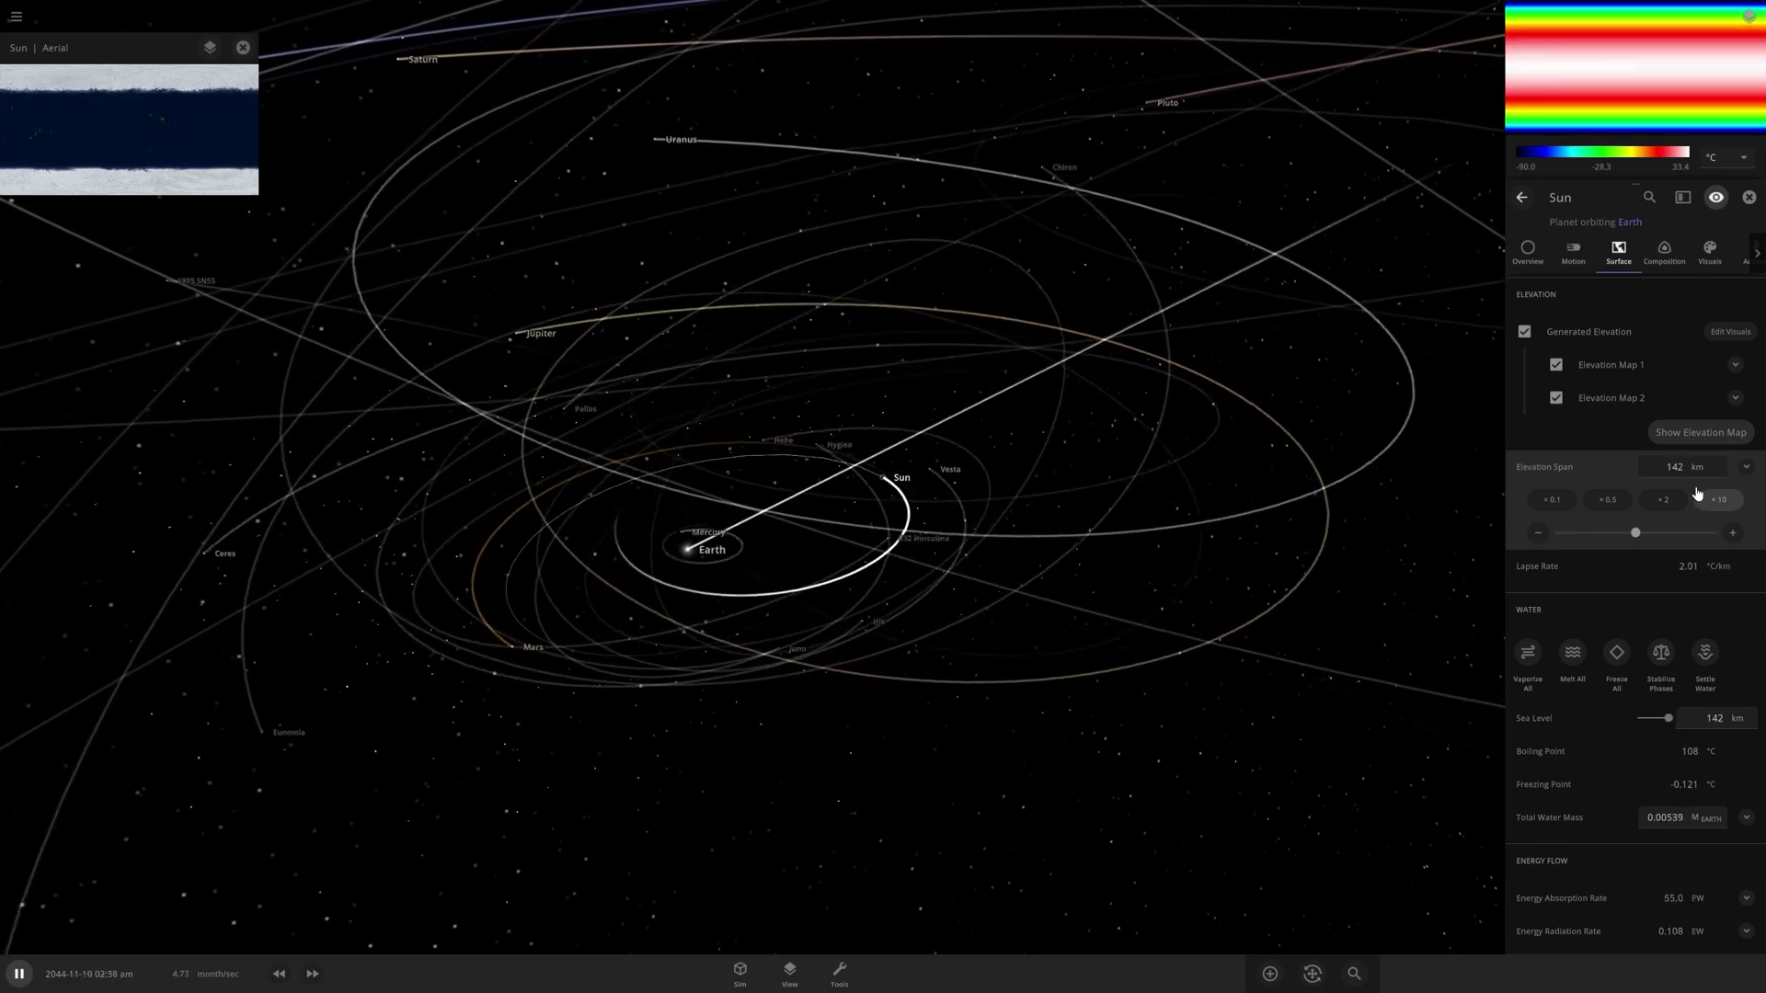
left_click(1661, 506)
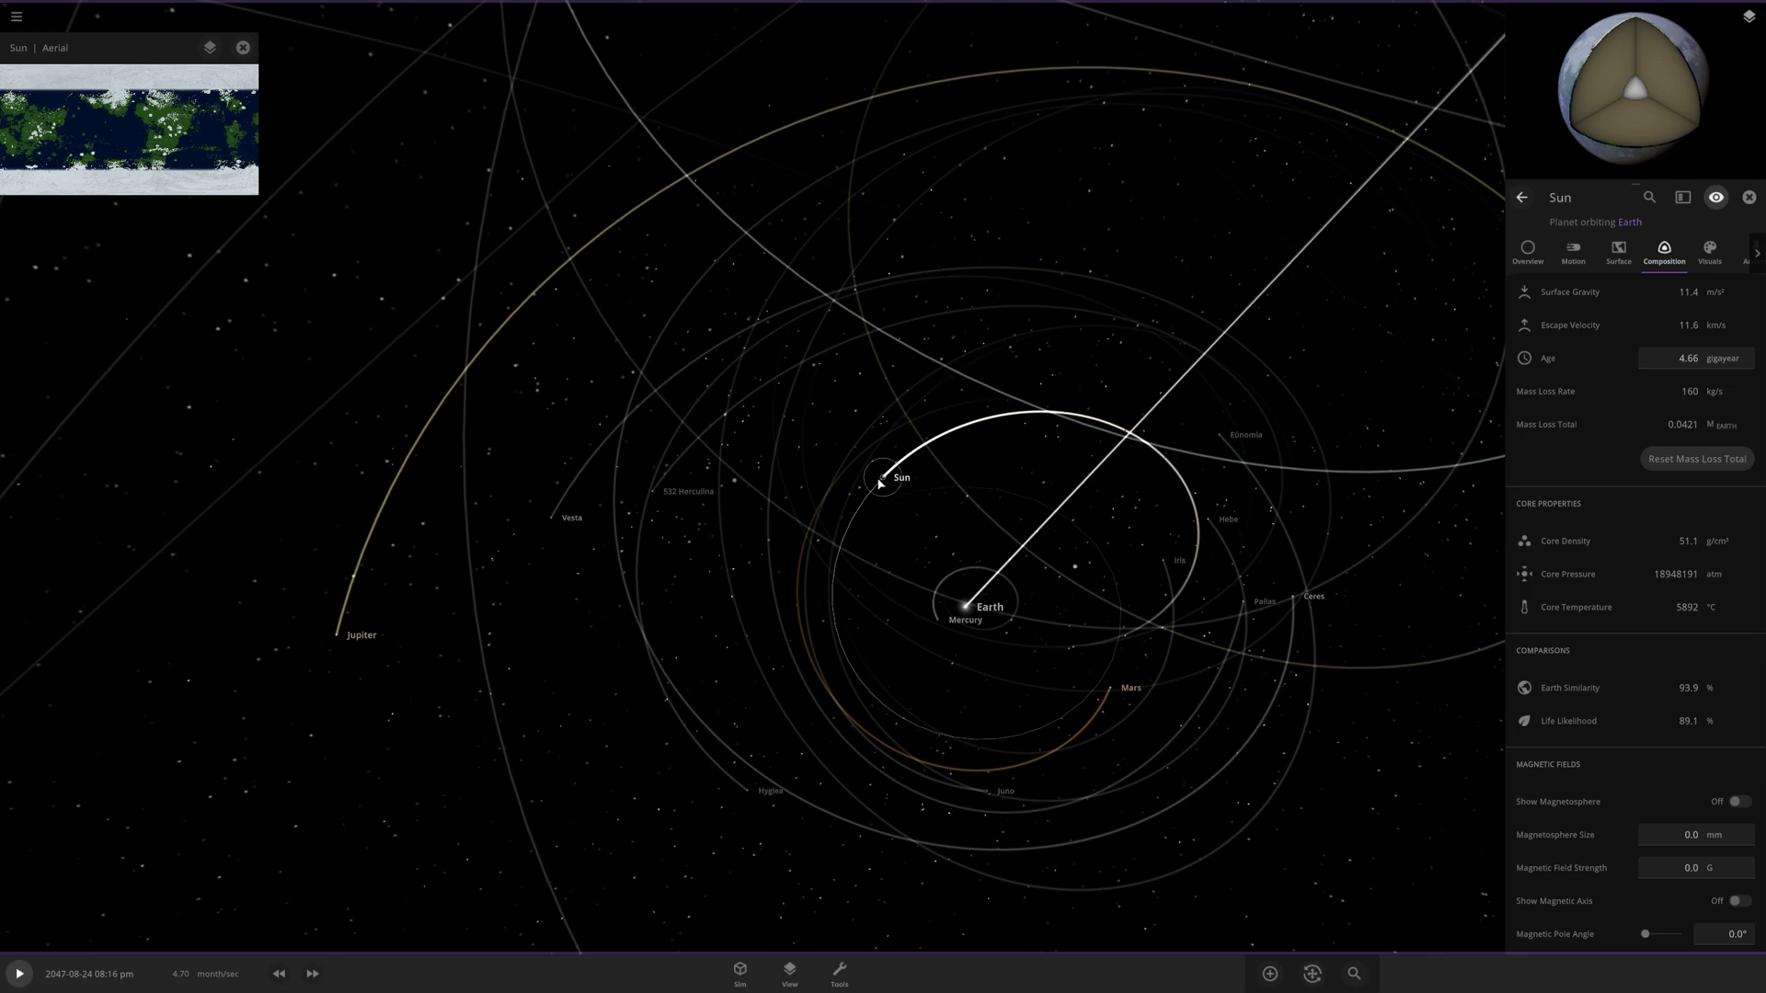
Examine the system's orbits around Earth and focus the view closely on Earth as the central star.
scroll(945, 471, "down", 10)
left_click_drag(935, 467, 957, 586)
scroll(958, 586, "up", 5)
scroll(915, 572, "down", 1)
double_click(910, 571)
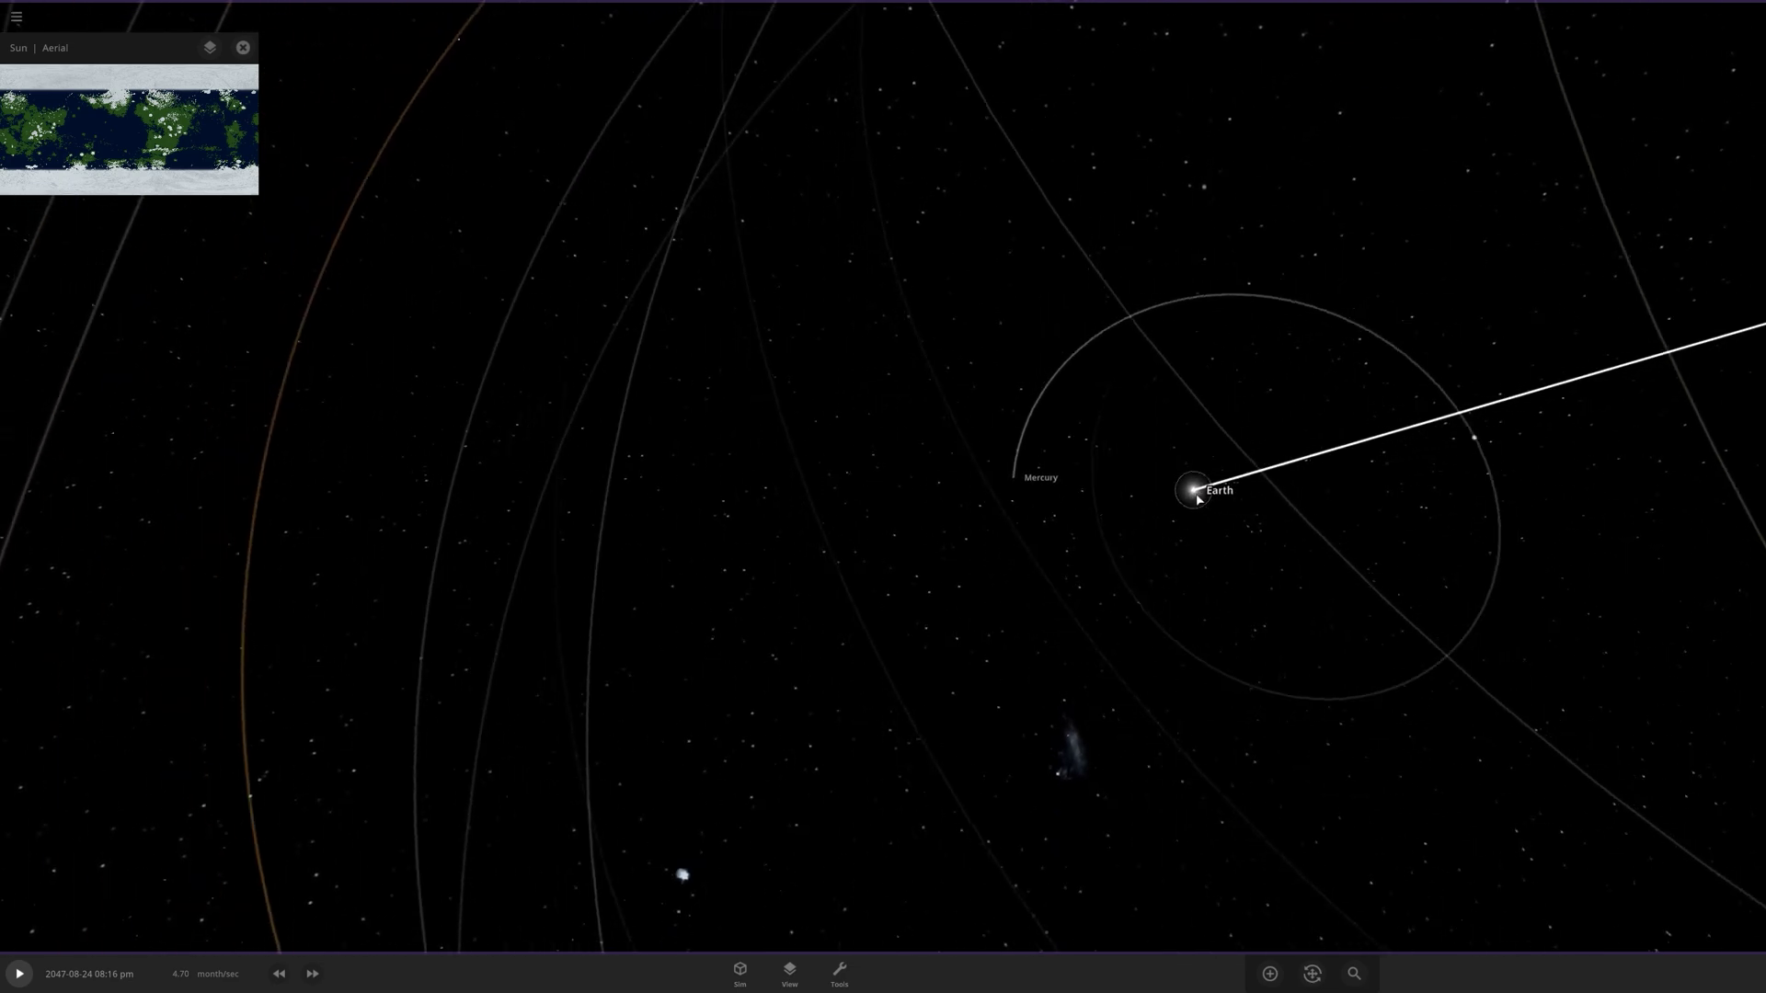
left_click(1196, 494)
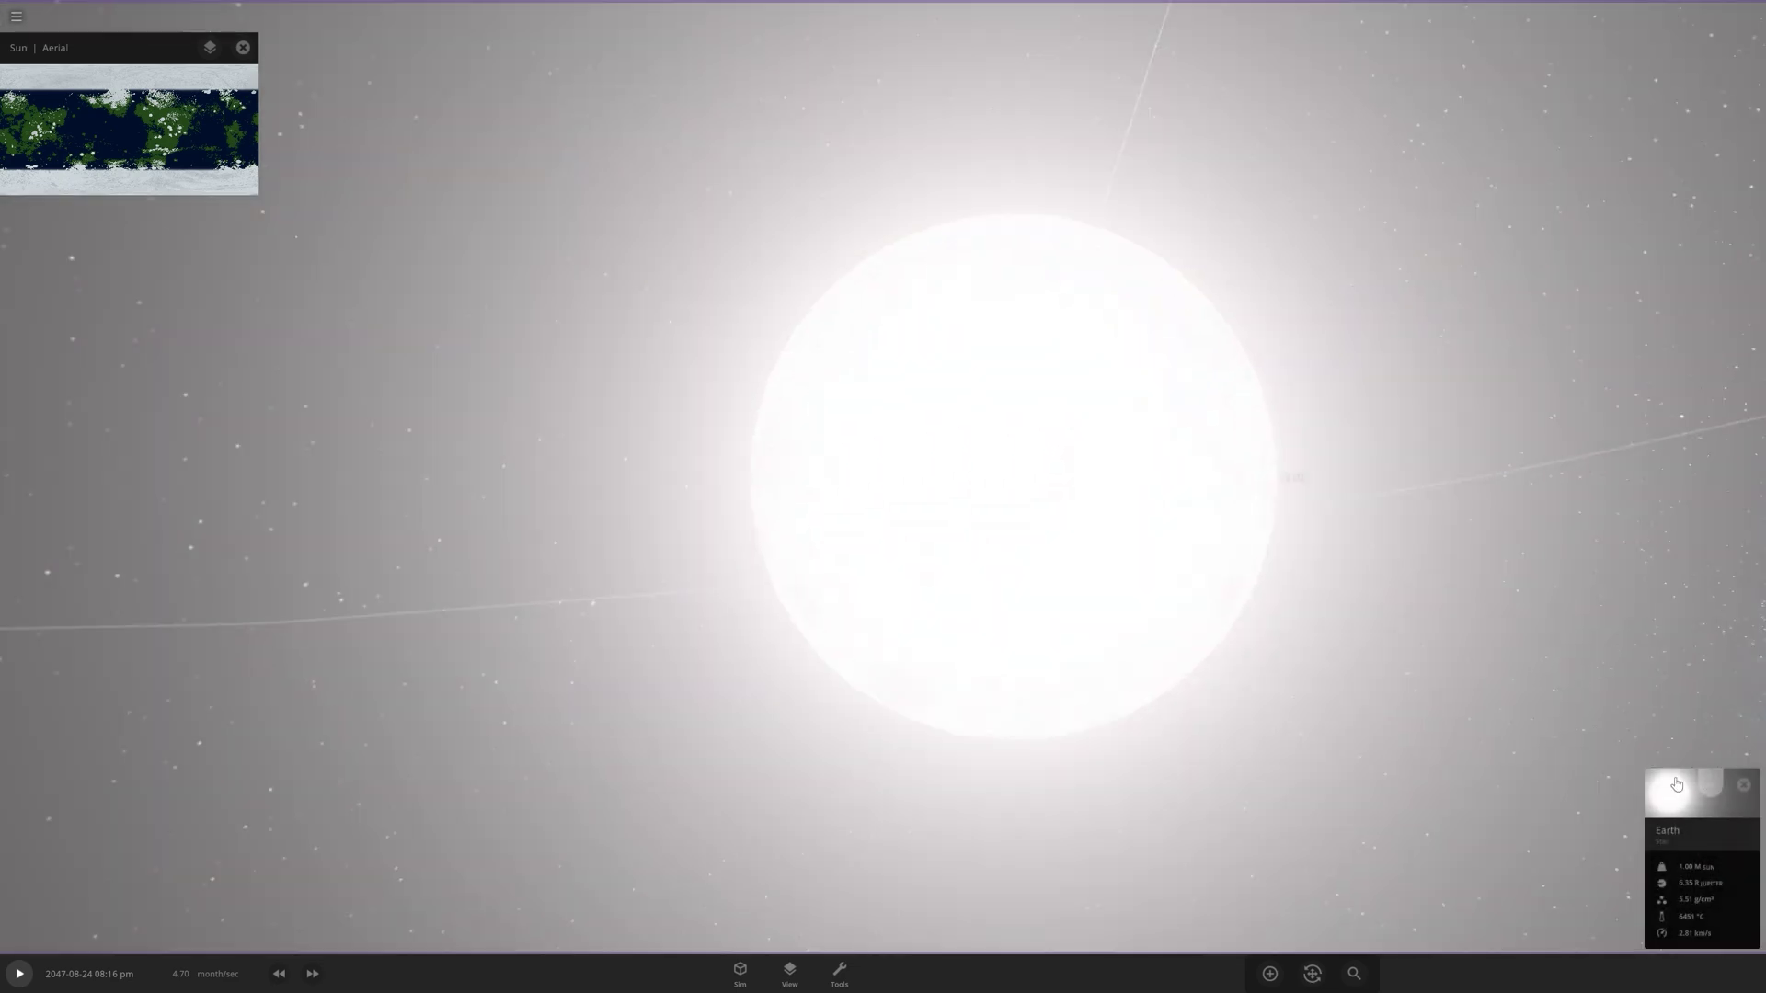
Open Earth's properties, check its material composition and switch to its overview data.
left_click(1674, 781)
scroll(1268, 649, "down", 3)
left_click_drag(1268, 650, 1100, 507)
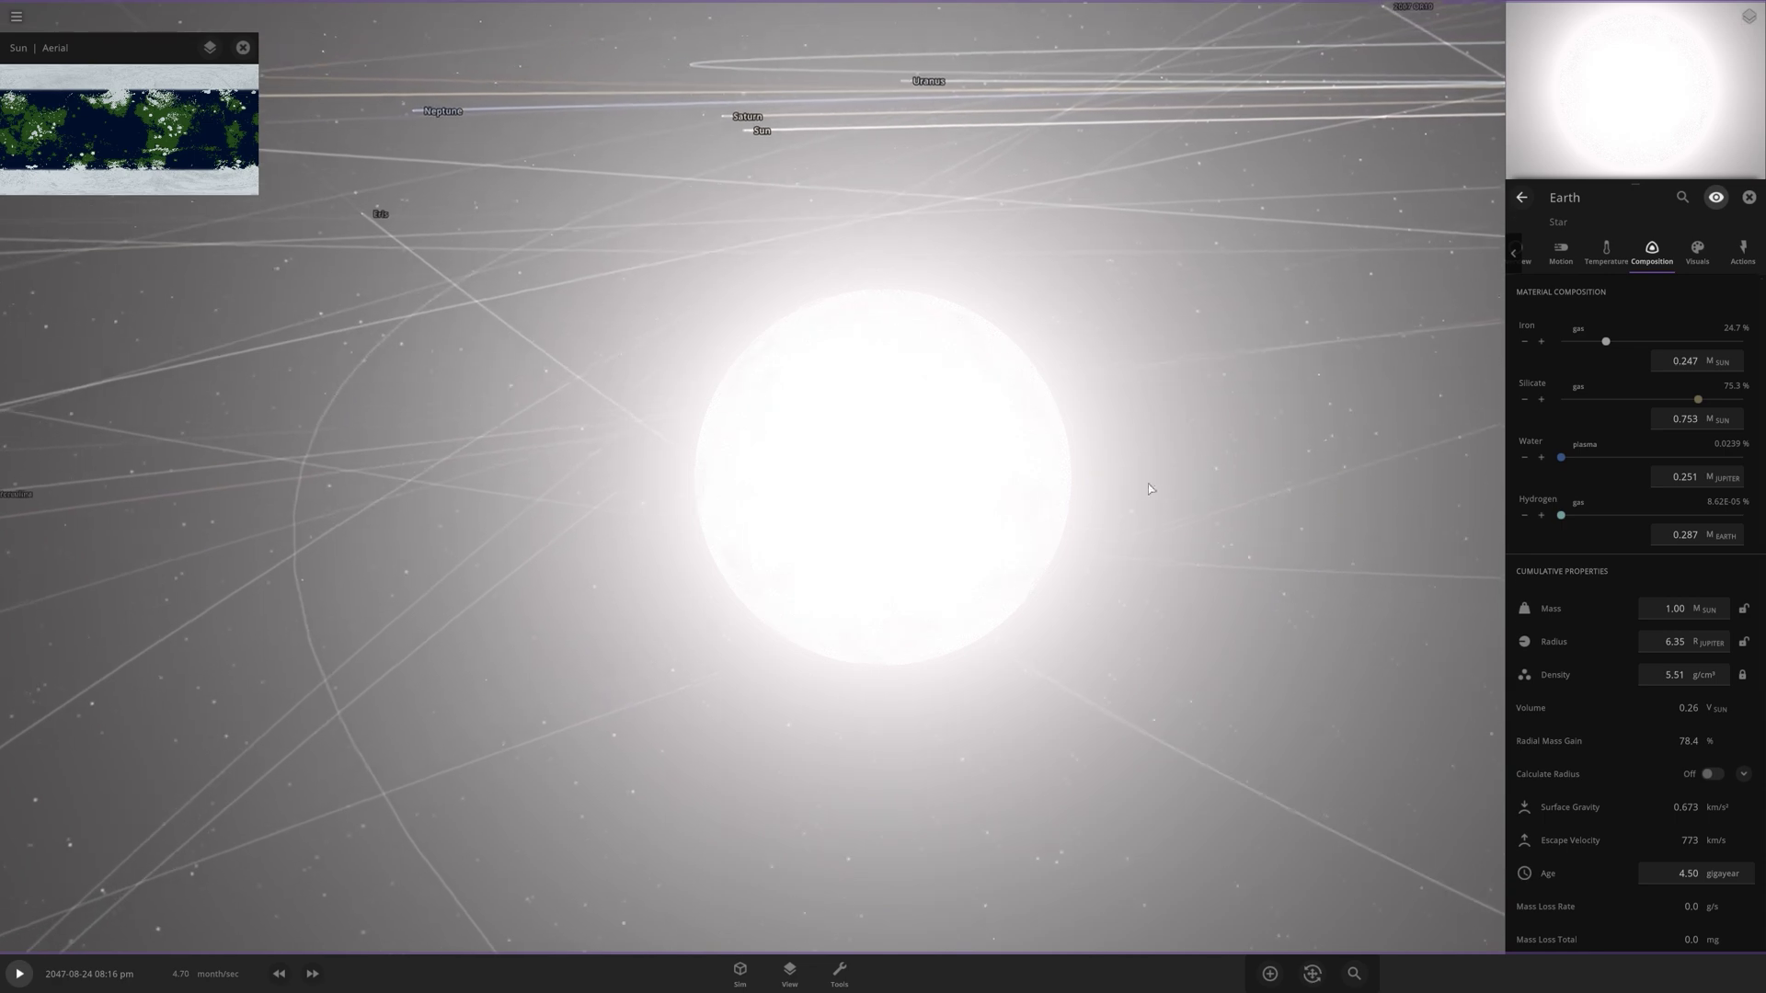
left_click(1574, 259)
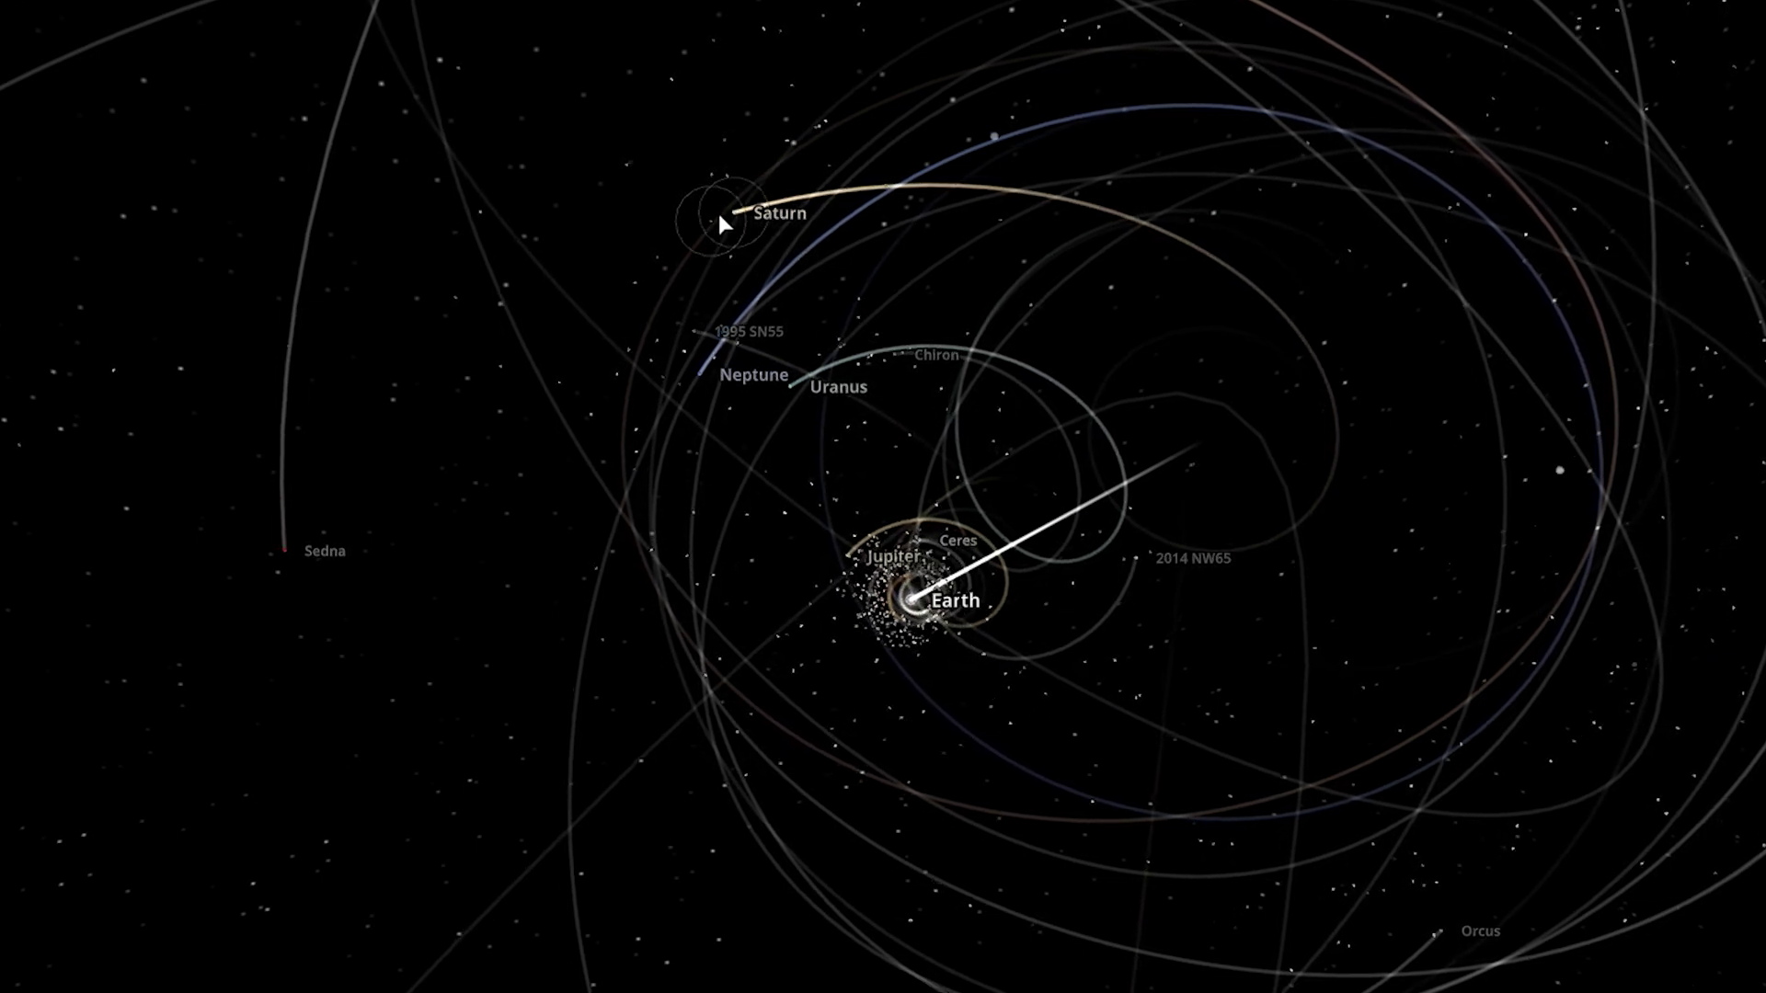
Run the simulation and examine the whole system's orbits around Earth, from the giant planets out to distant Venus.
scroll(698, 103, "up", 1)
scroll(698, 103, "down", 7)
scroll(1025, 460, "down", 4)
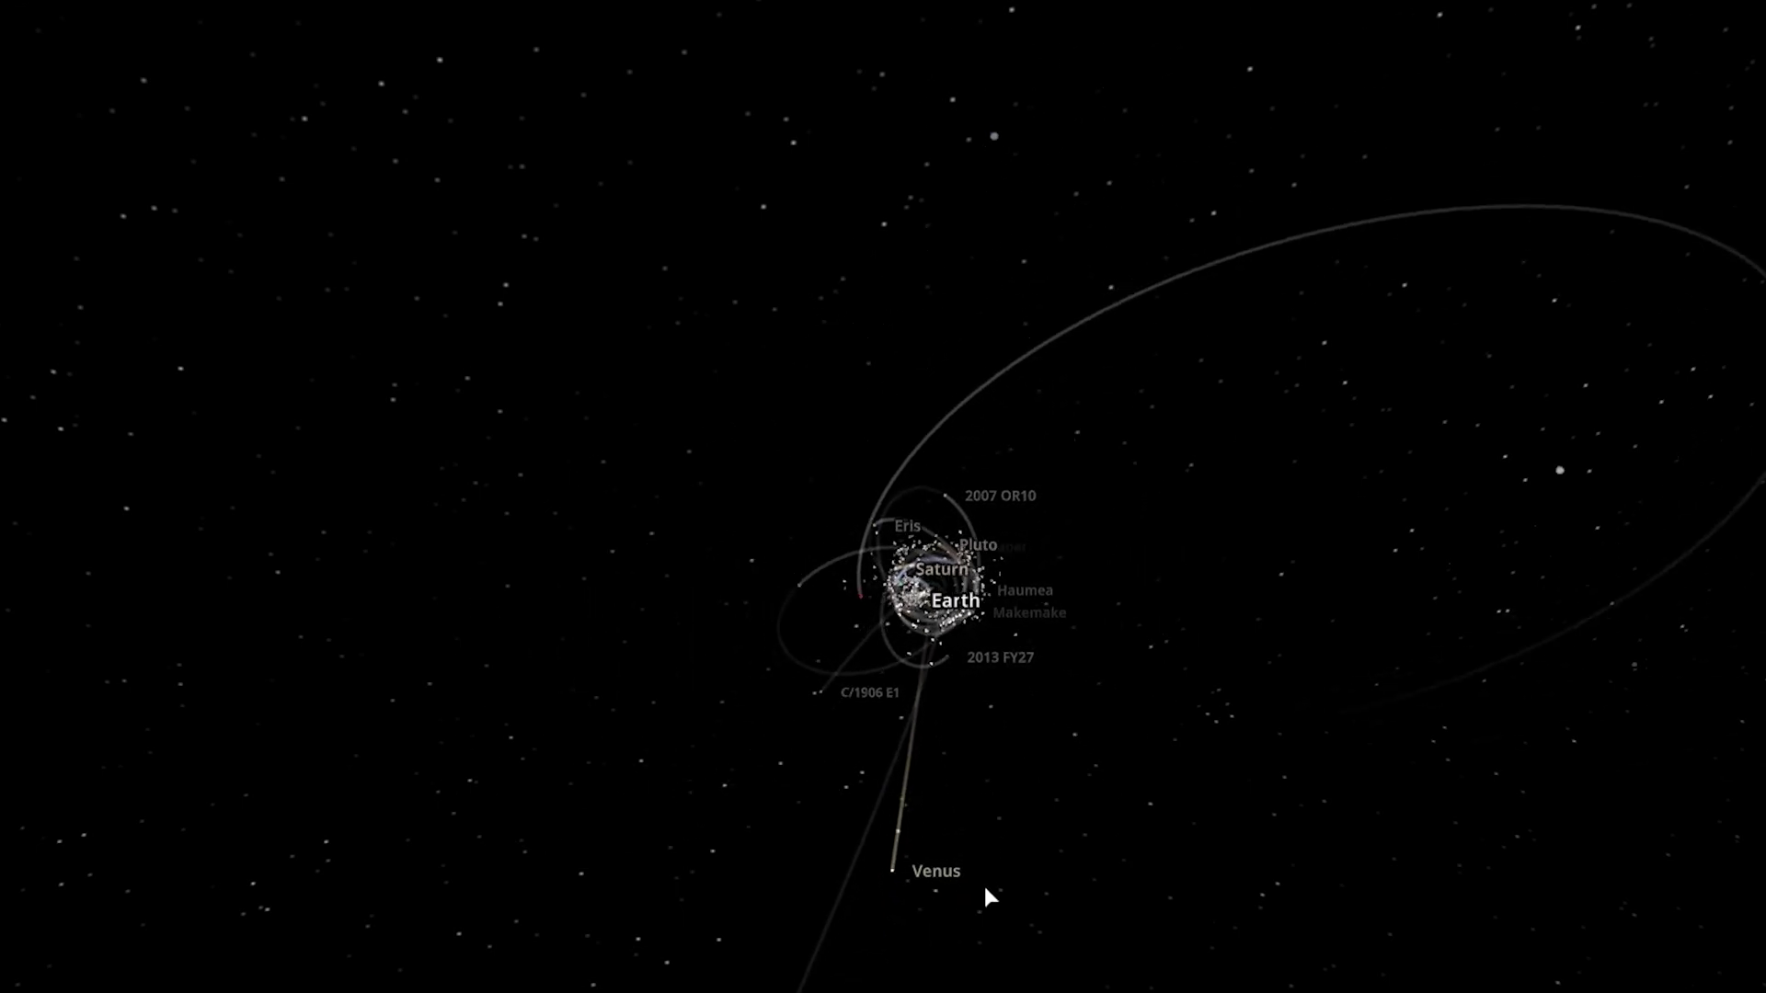
left_click_drag(847, 984, 907, 589)
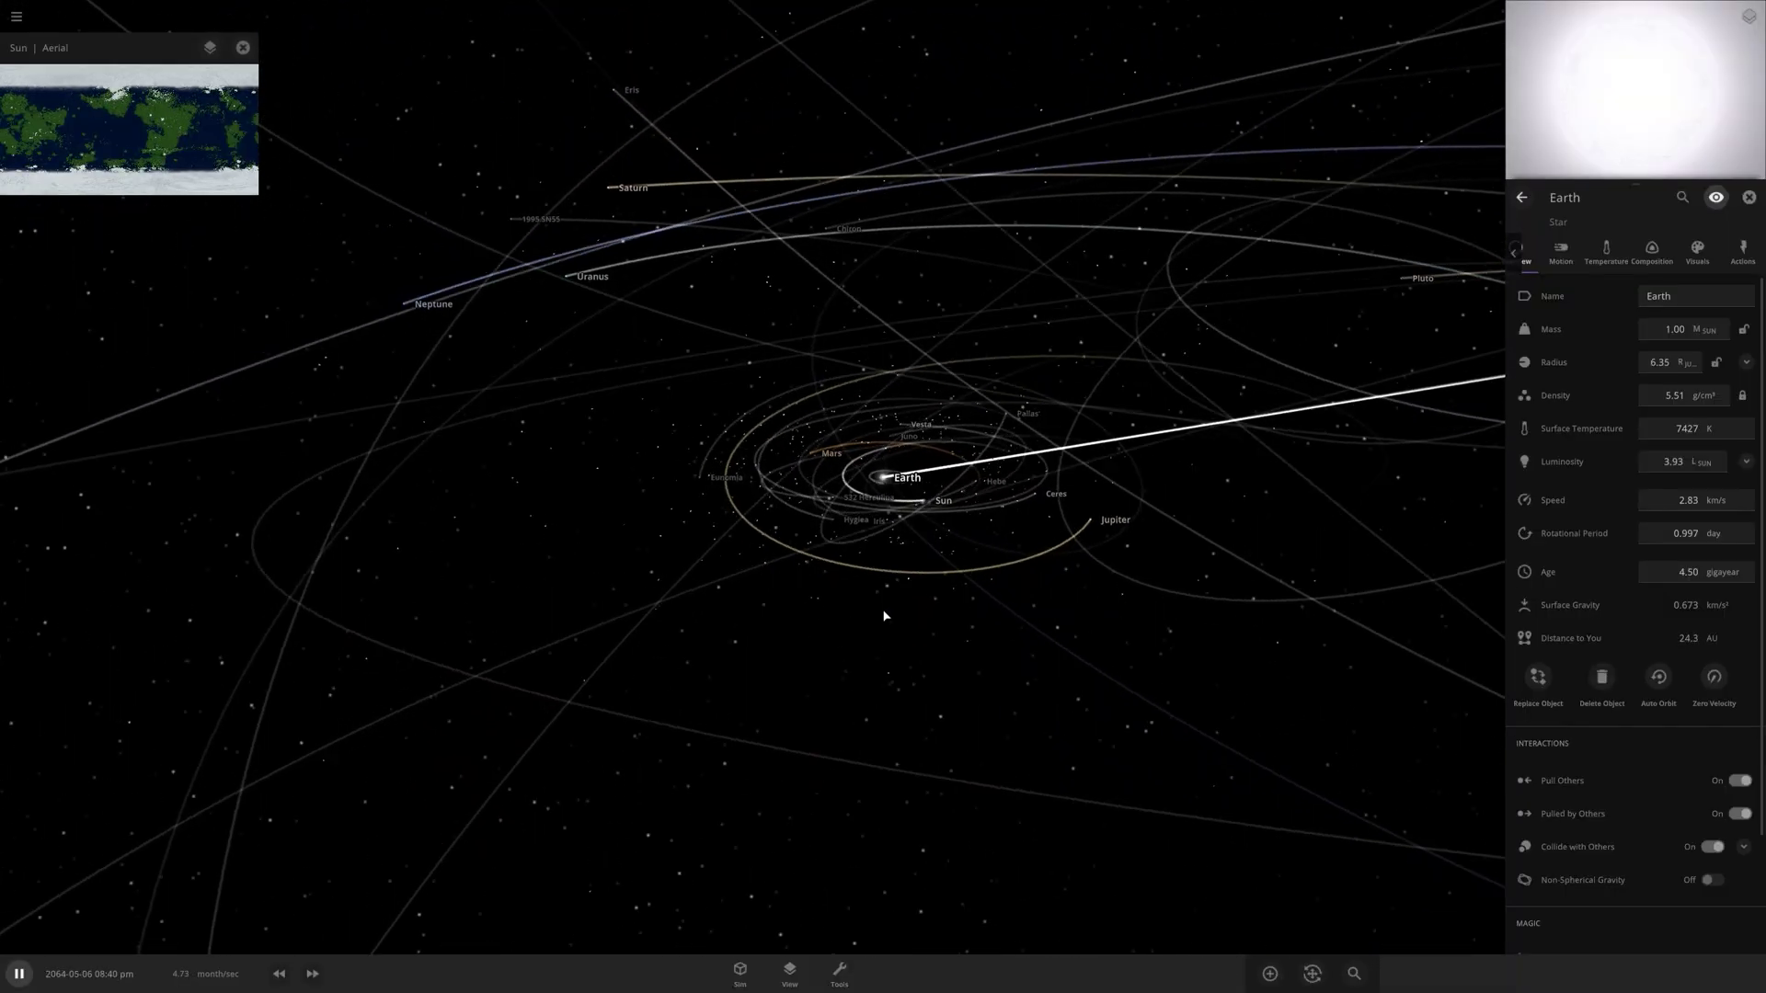
Examine the orbits of the Sun, Mercury, Mars, Jupiter, Uranus and Neptune around Earth from several angles and distances.
left_click_drag(883, 616, 928, 690)
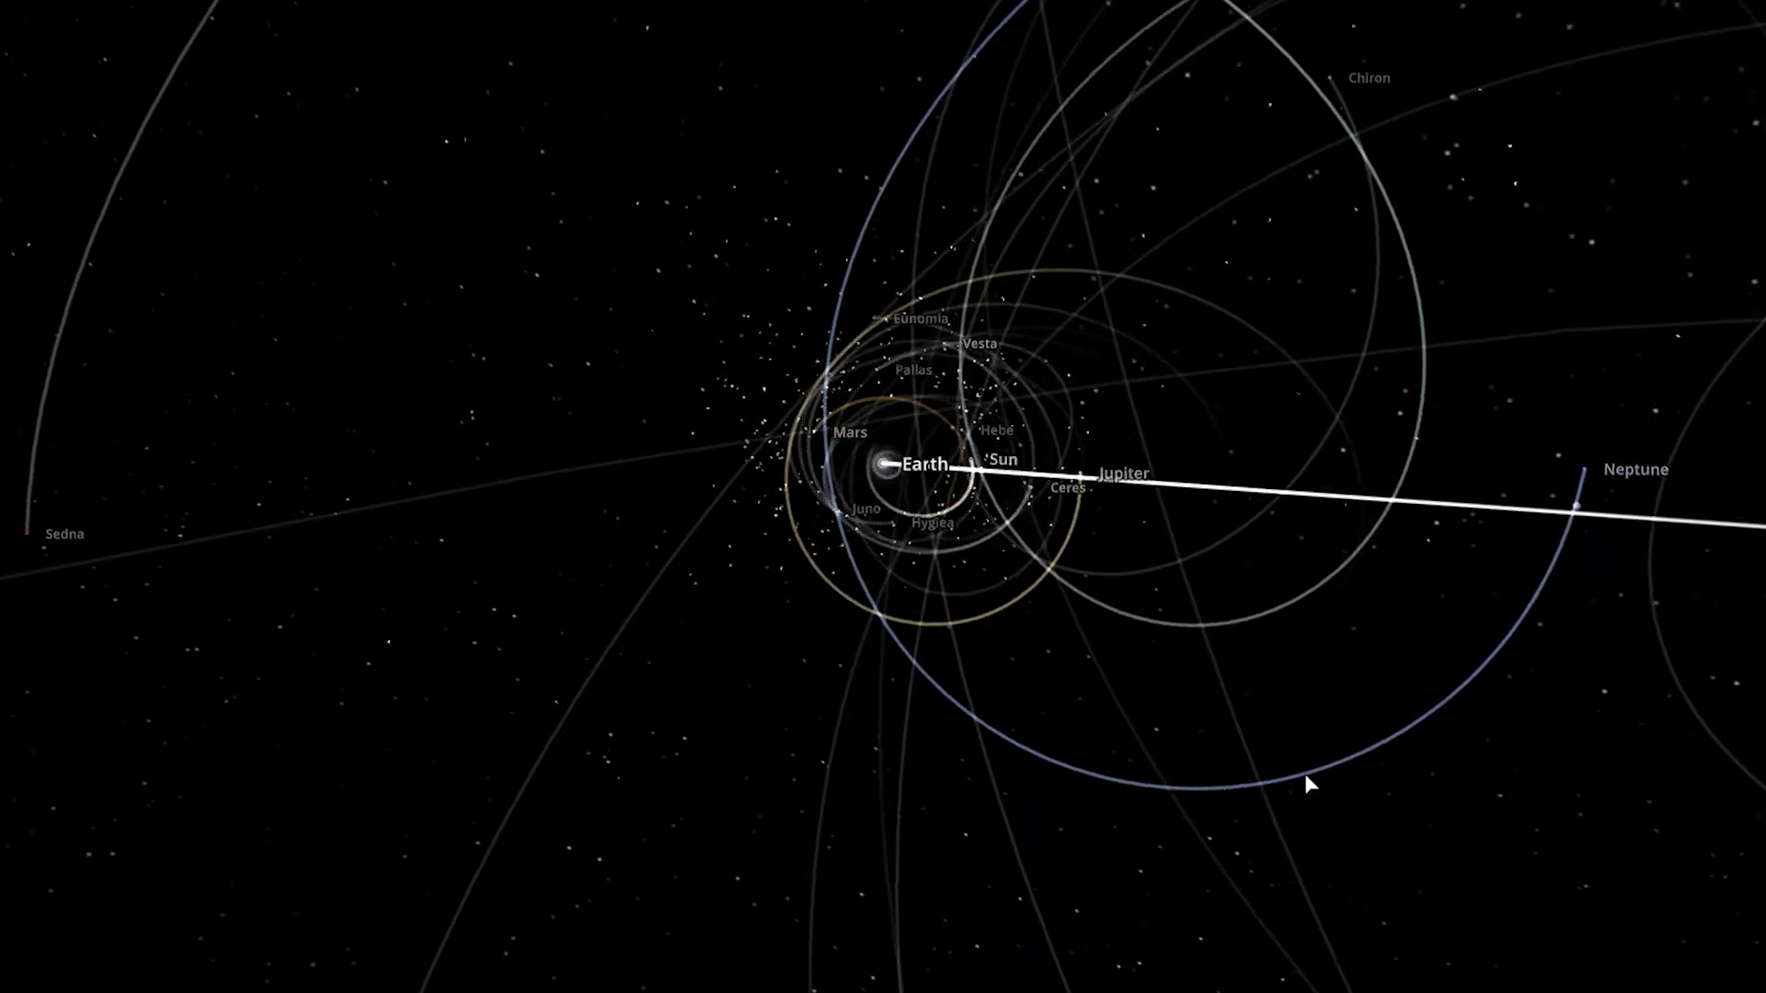
left_click_drag(1298, 799, 1431, 630)
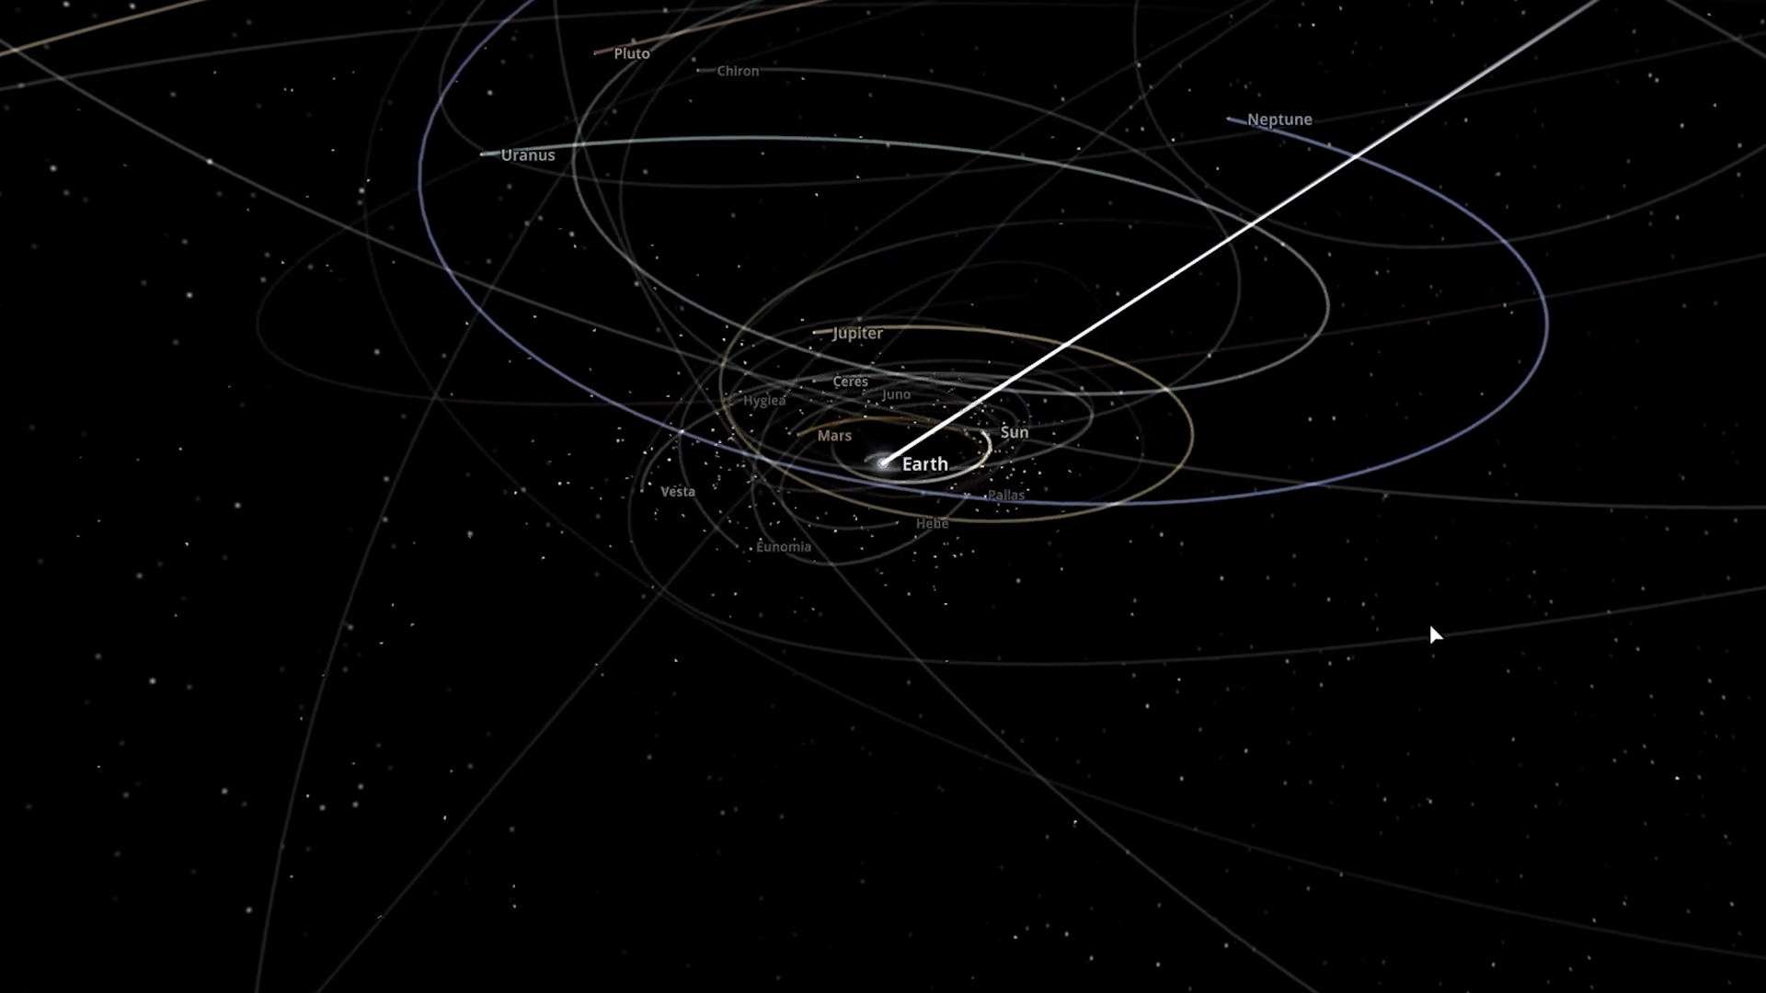
left_click_drag(1430, 624, 1072, 589)
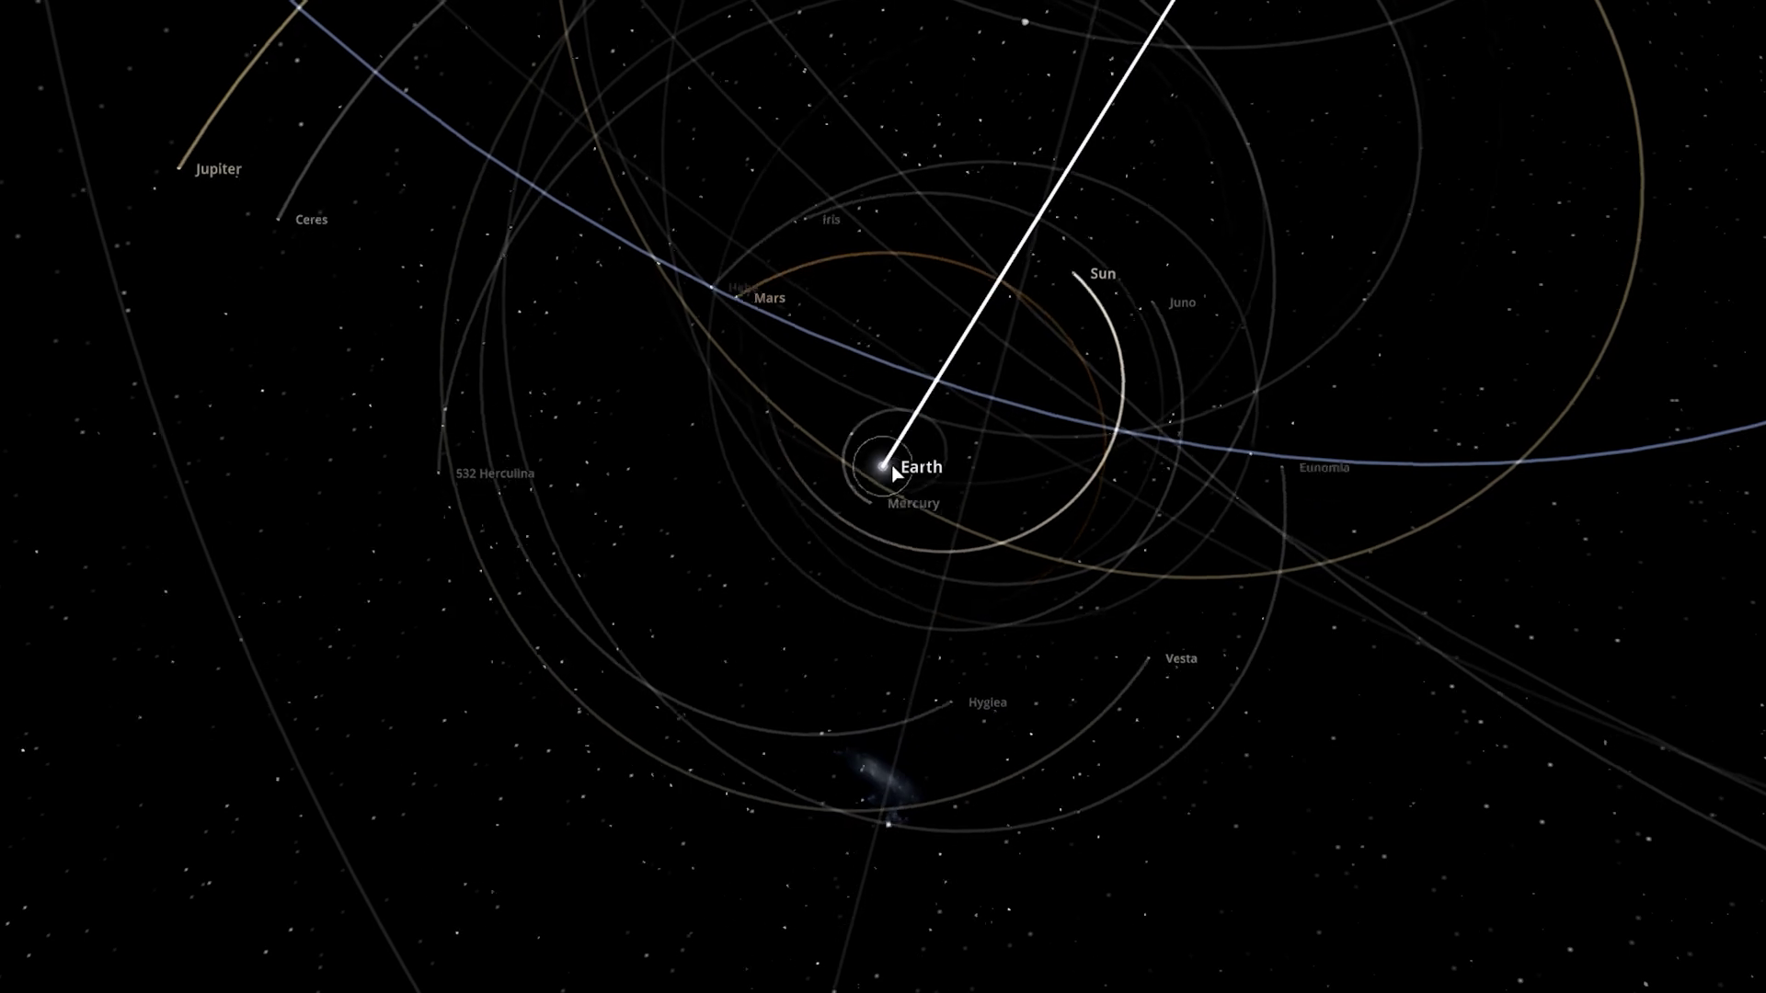
left_click_drag(894, 473, 1206, 709)
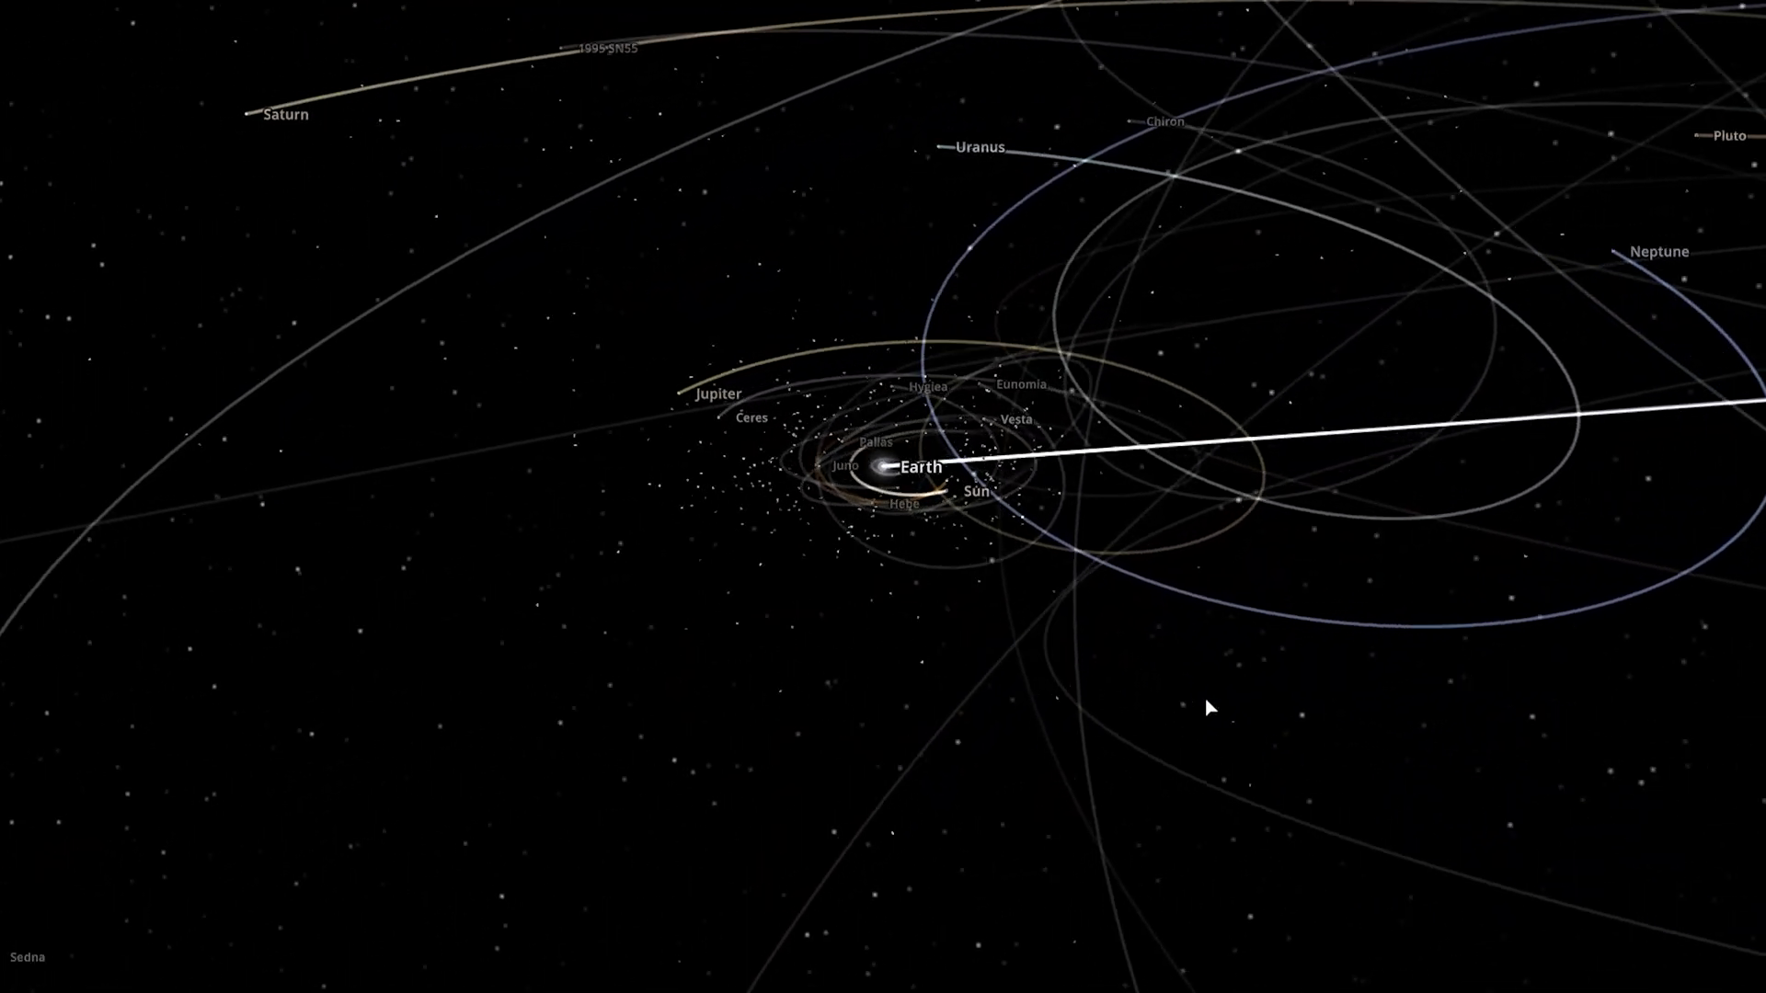
scroll(1208, 706, "up", 5)
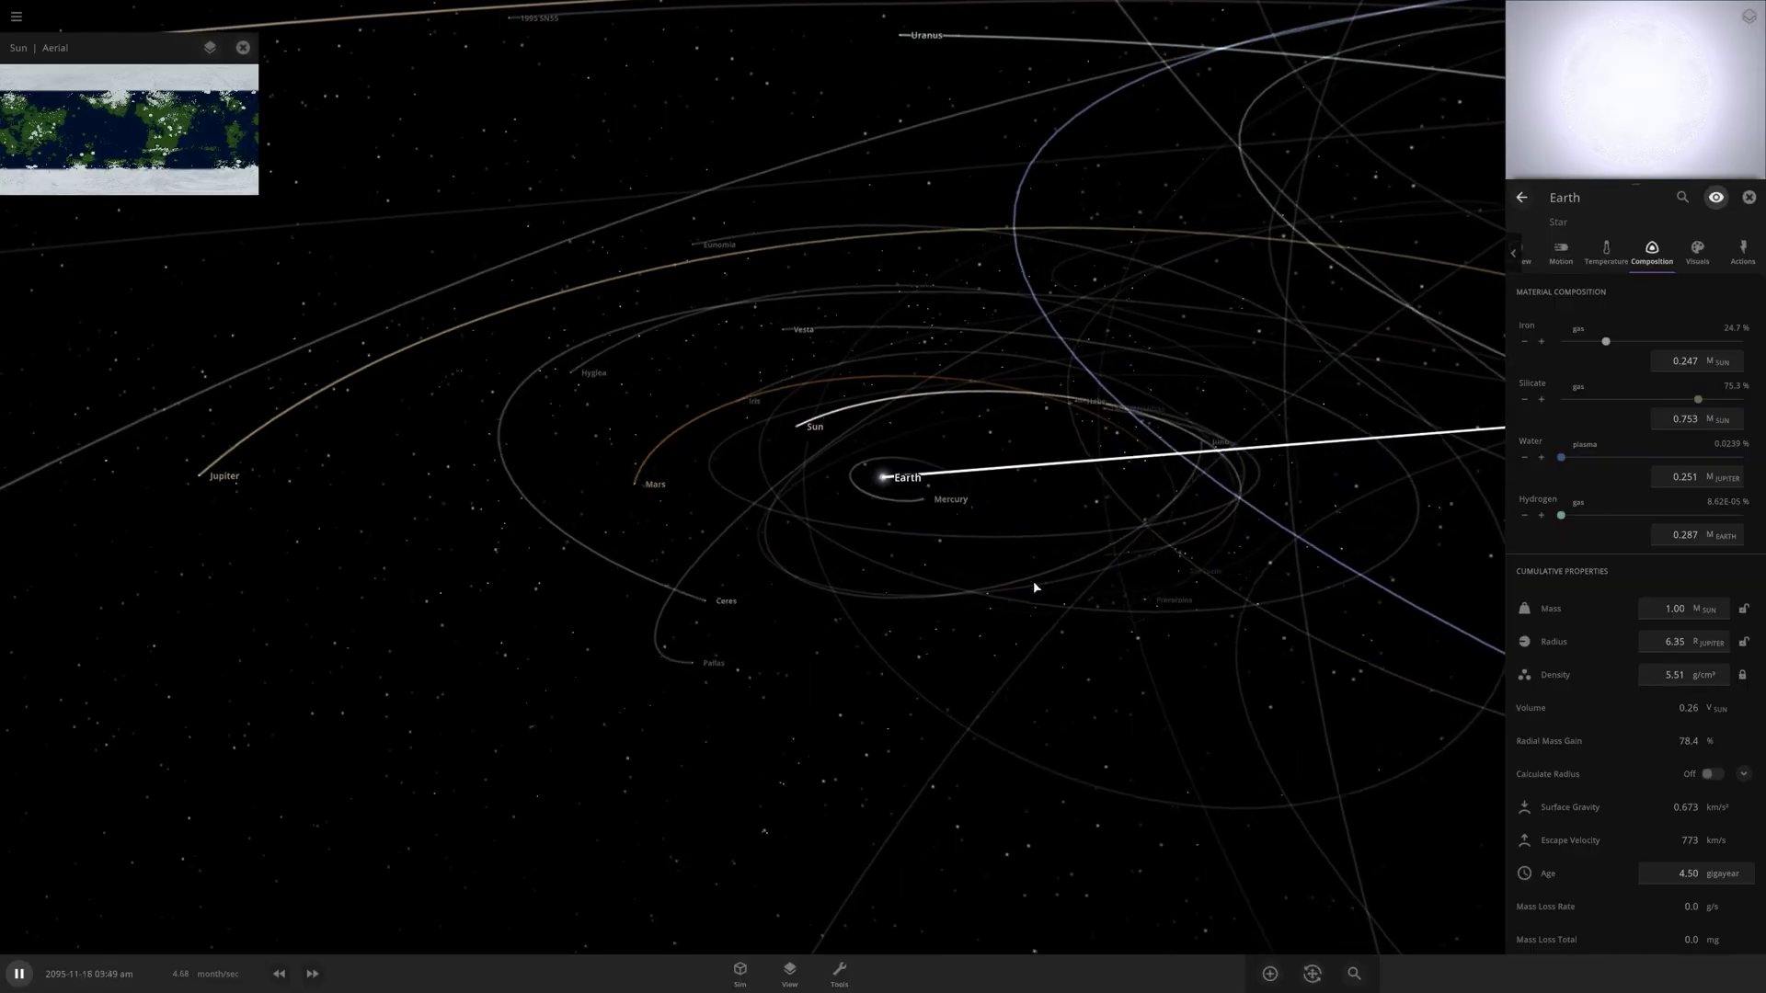
left_click_drag(1001, 590, 1187, 826)
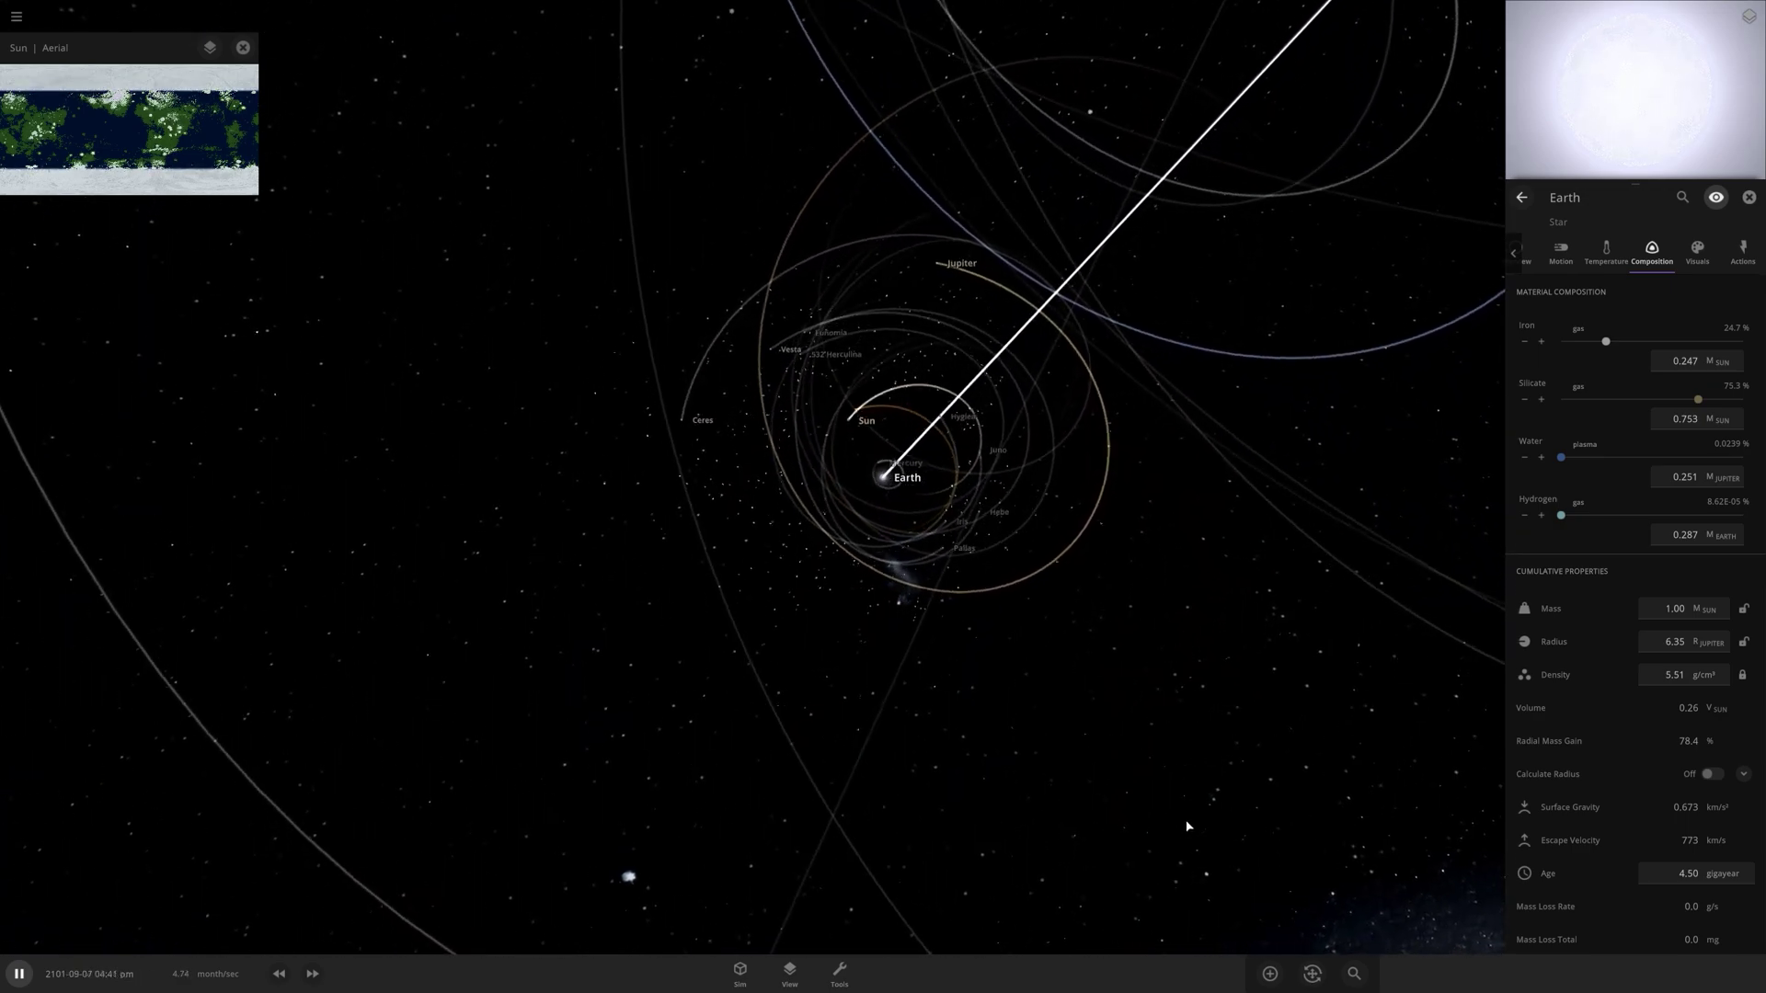
scroll(1092, 583, "up", 5)
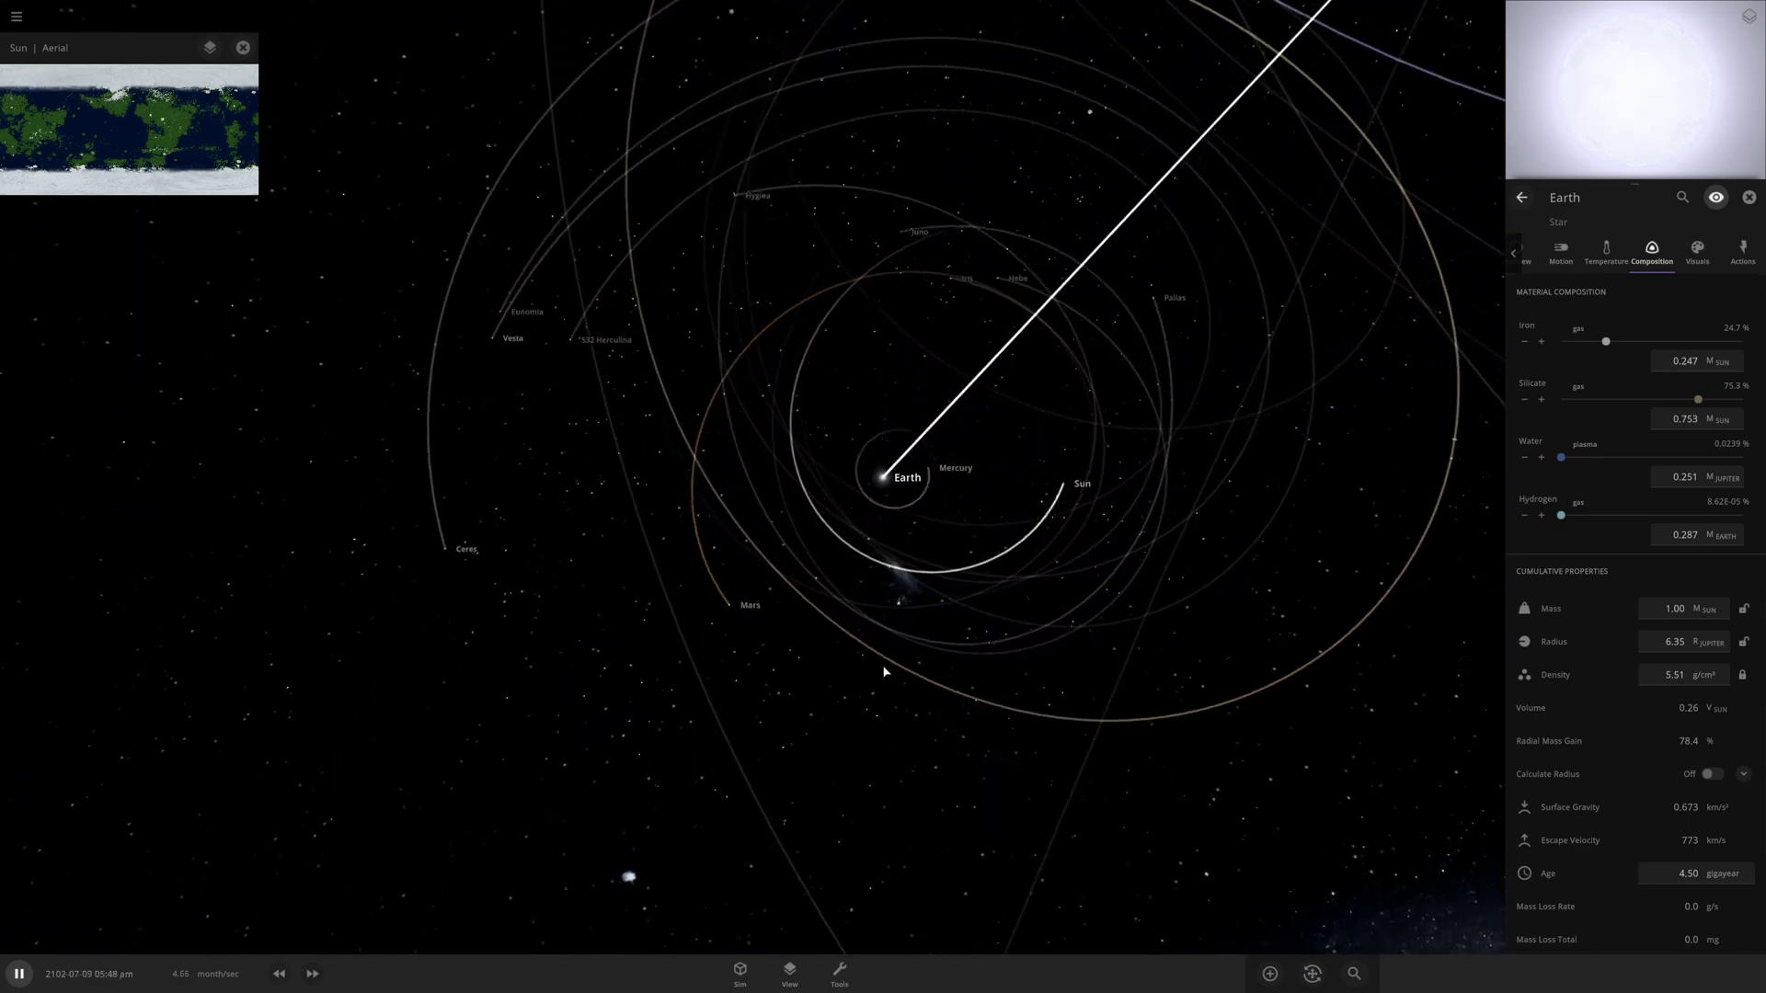
Raise Earth's mass to 1000 solar masses and keep multiplying it by ten, watching the effect on the orbiting bodies.
left_click(1527, 254)
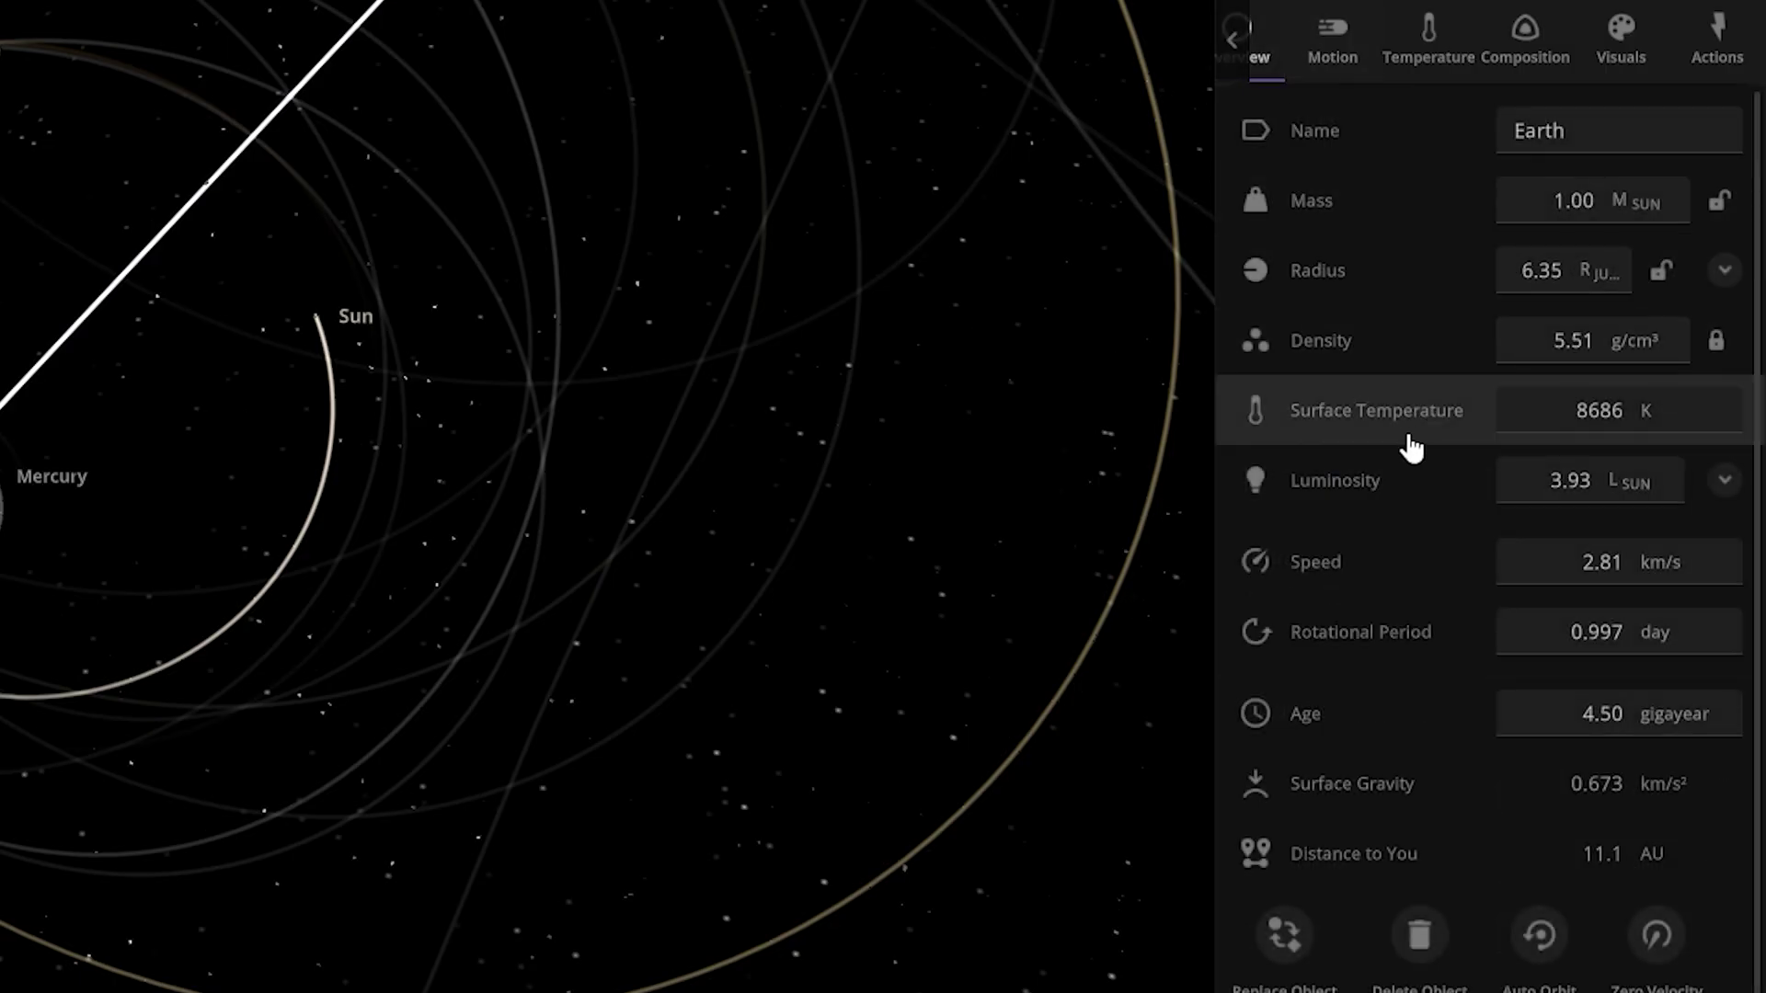
left_click(1446, 226)
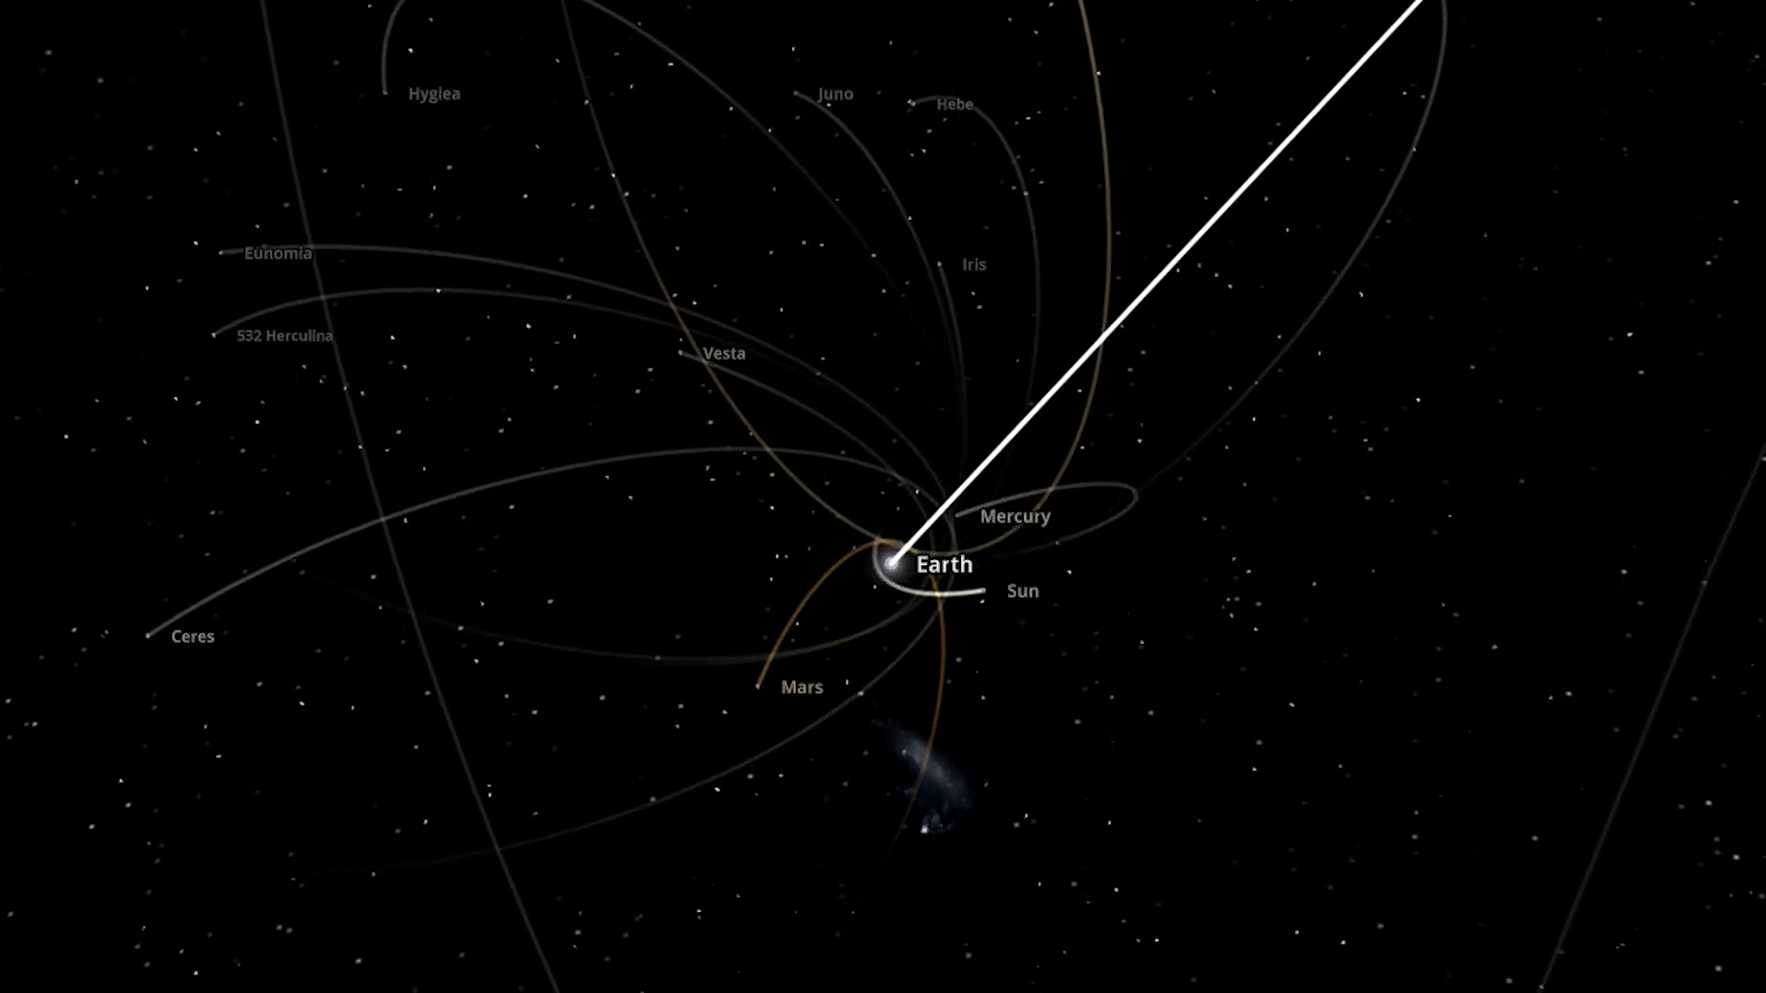
left_click(1607, 276)
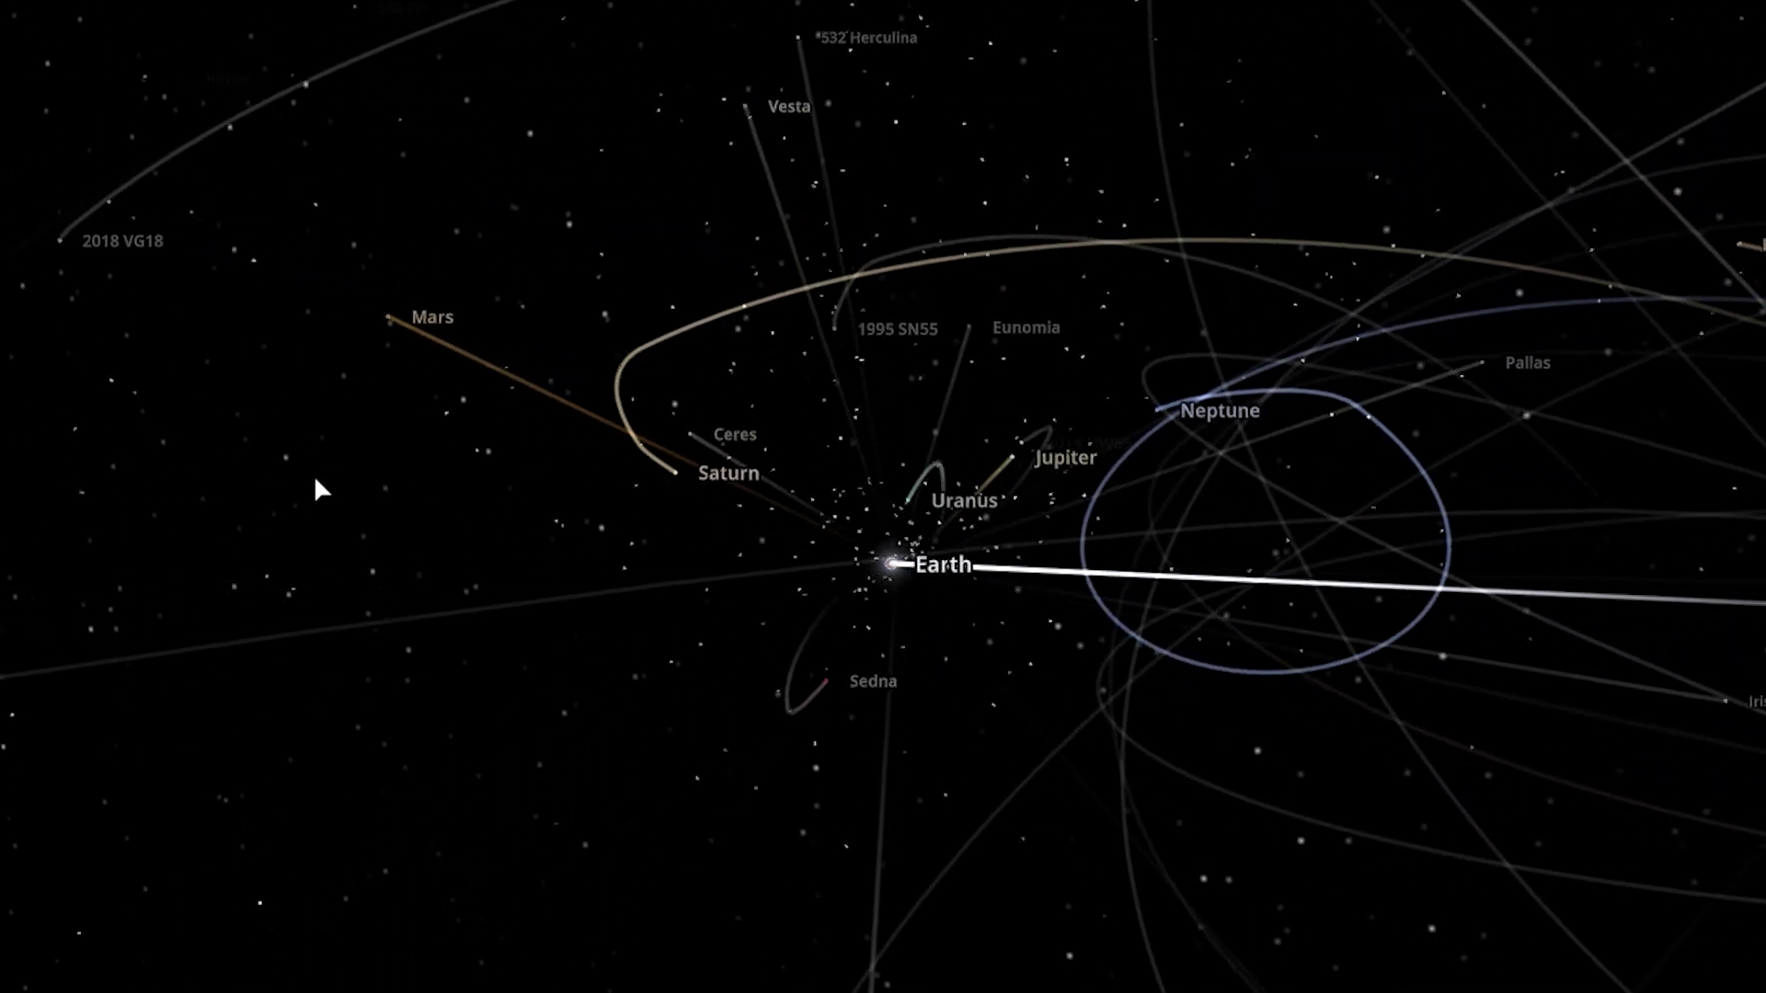
scroll(992, 627, "up", 5)
left_click_drag(1026, 654, 1078, 253)
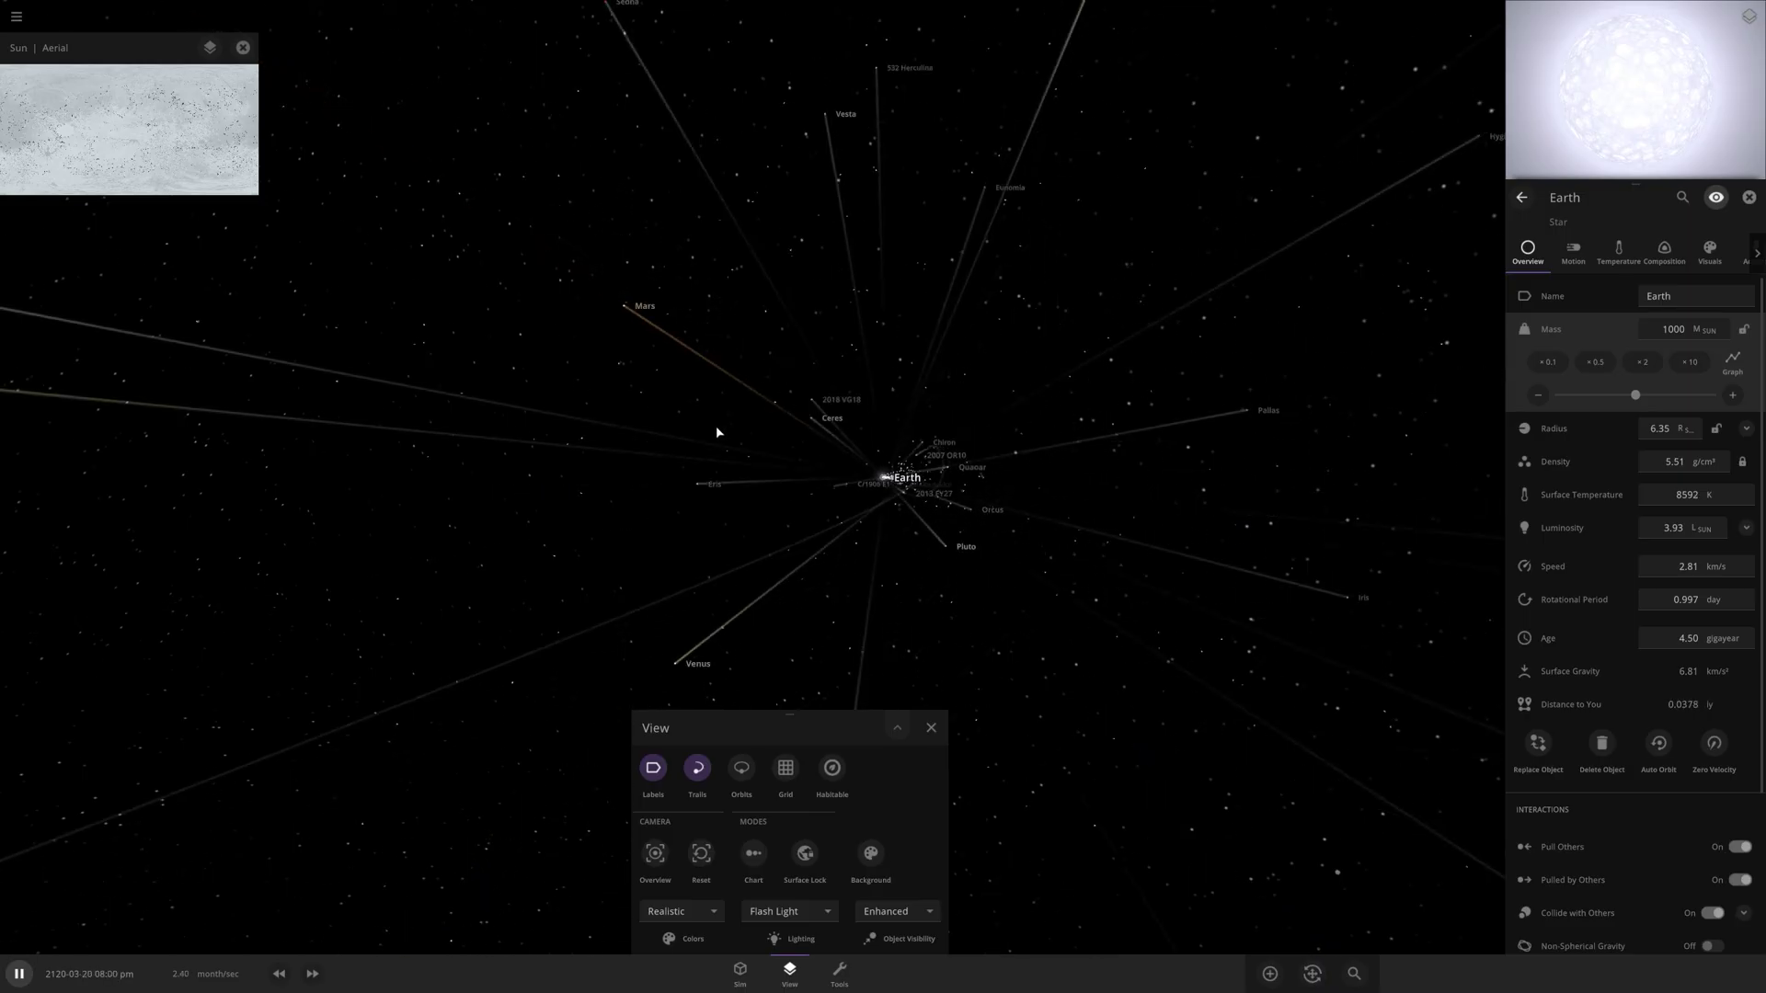
left_click(1699, 366)
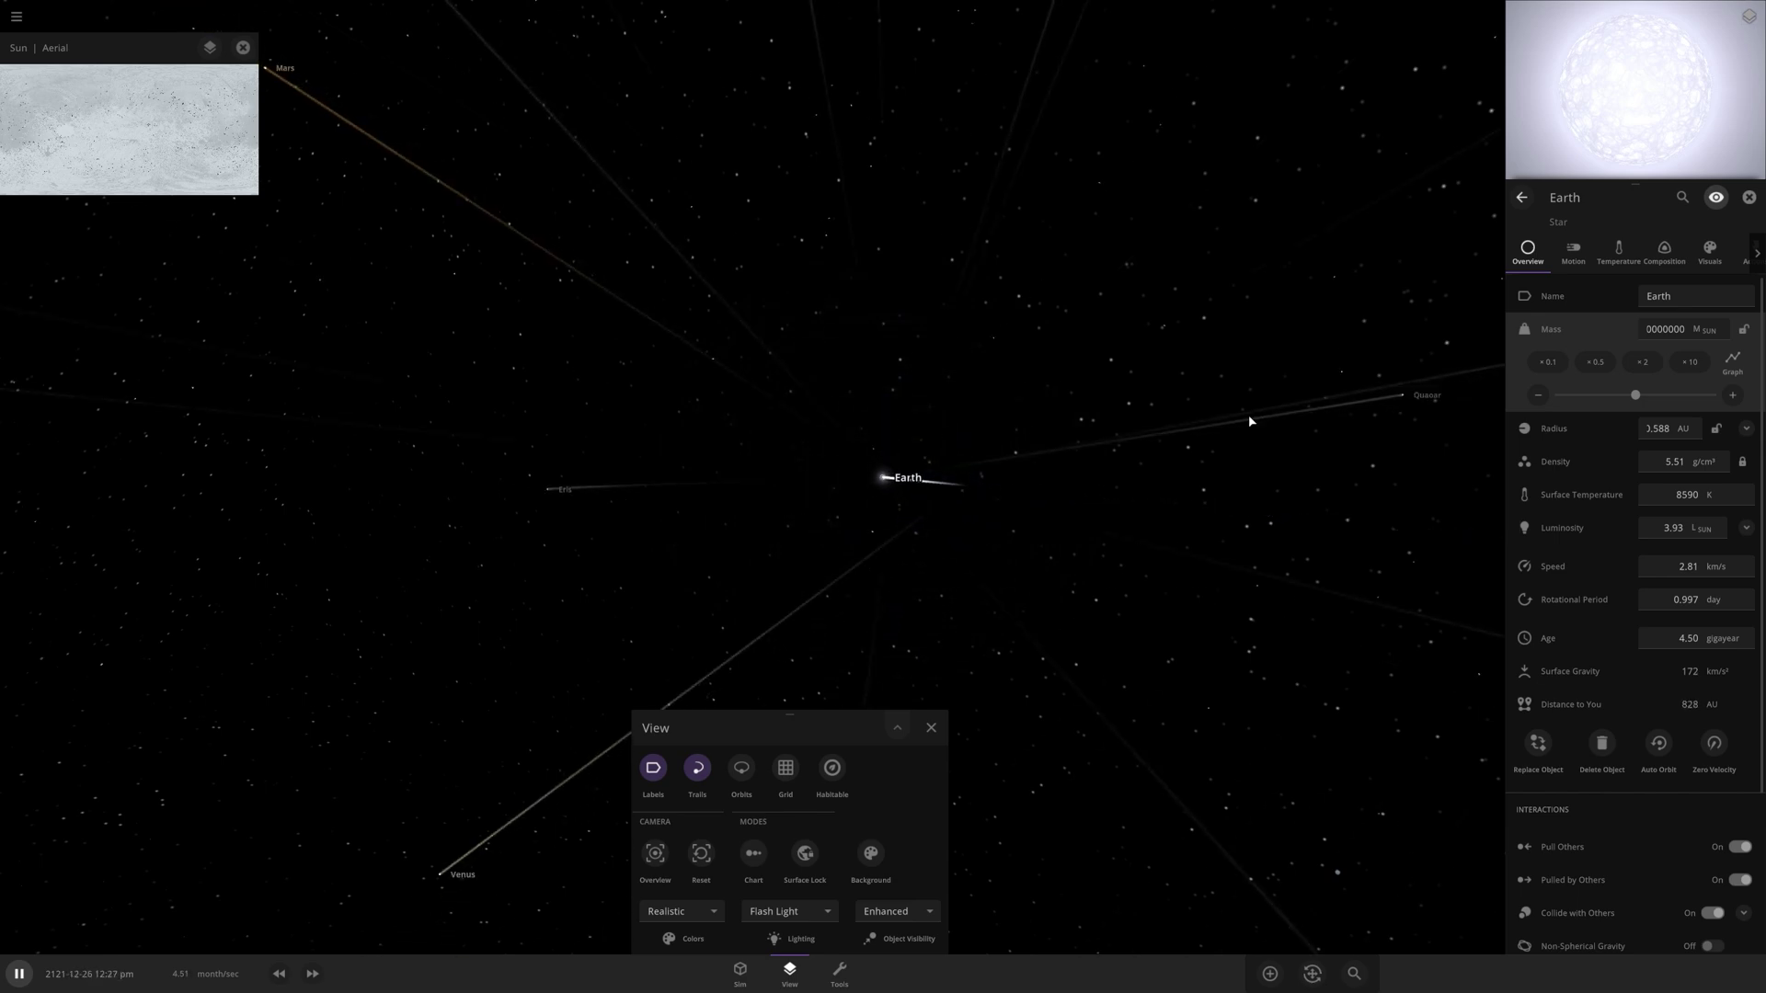